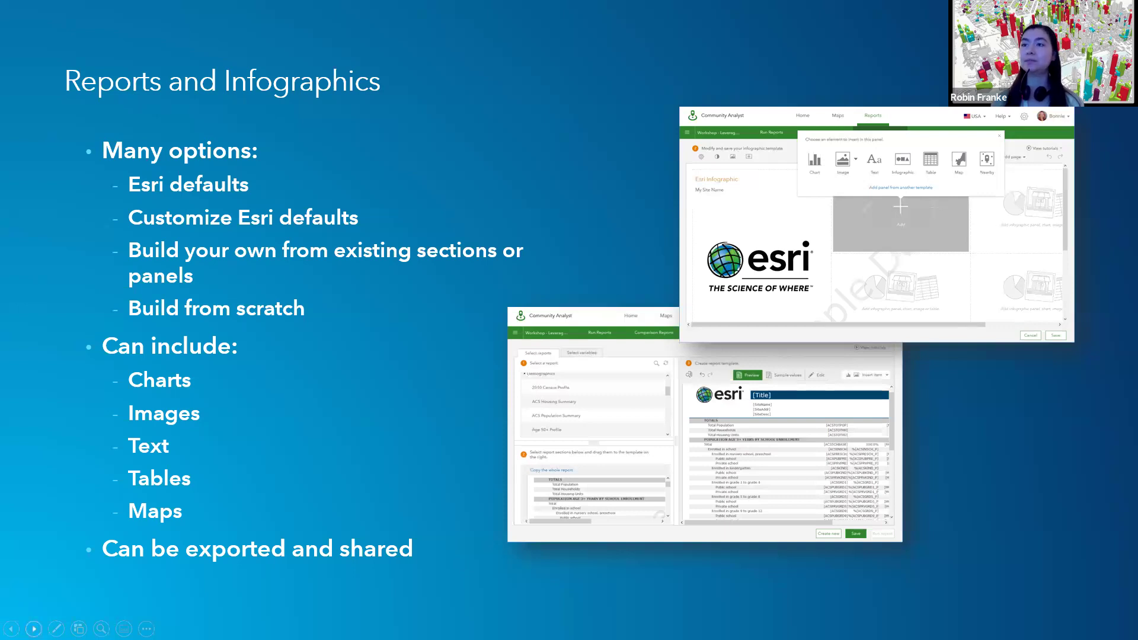
pyautogui.click(34, 628)
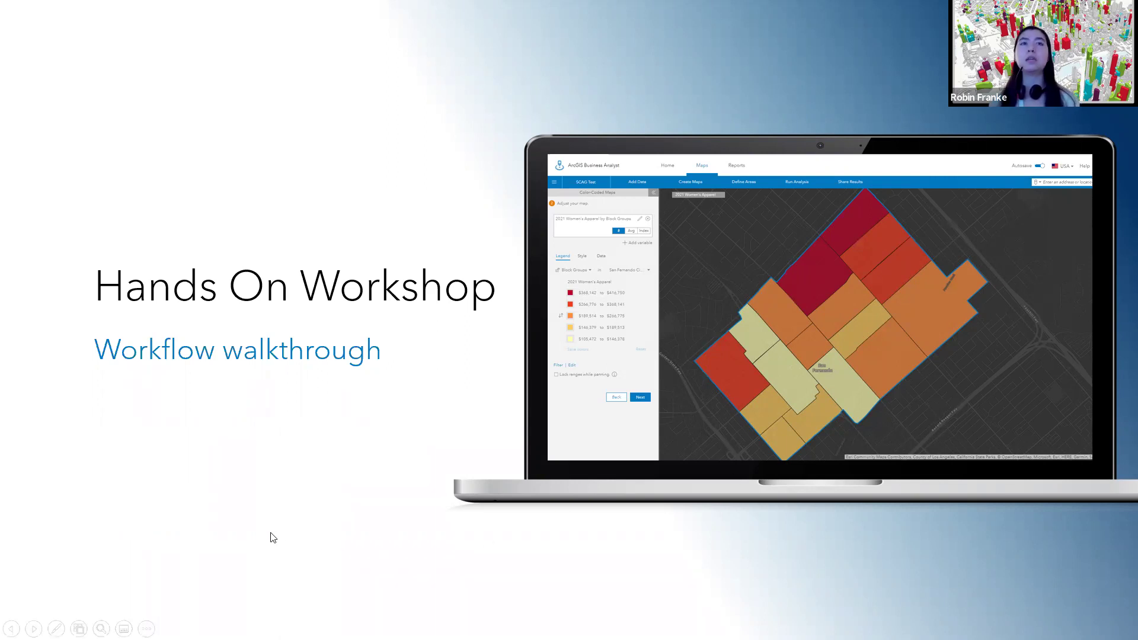
pyautogui.click(33, 629)
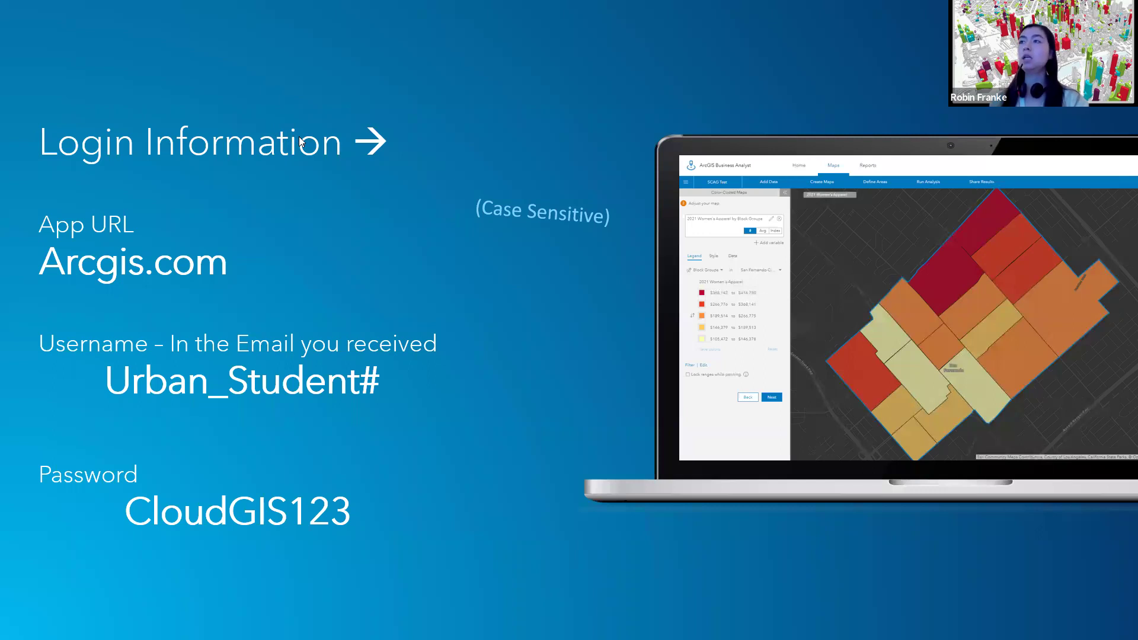
# Step: Switch to the browser showing arcgis.com and open the ArcGIS Online sign-in page
pyautogui.hotkey('alt', 'Tab')
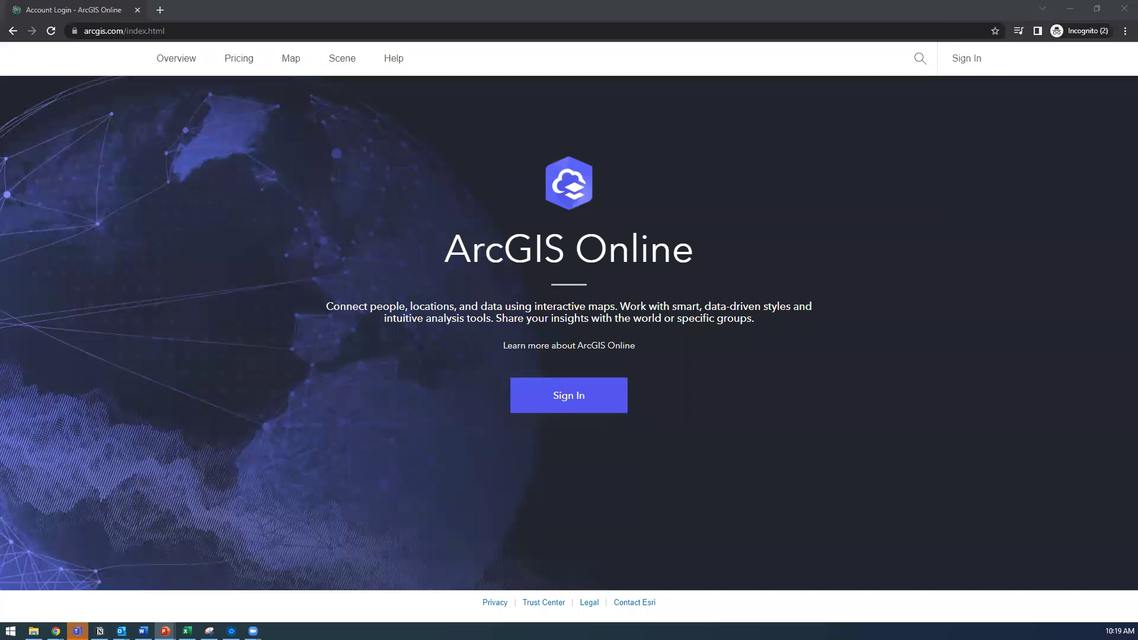
pyautogui.click(199, 16)
pyautogui.click(201, 30)
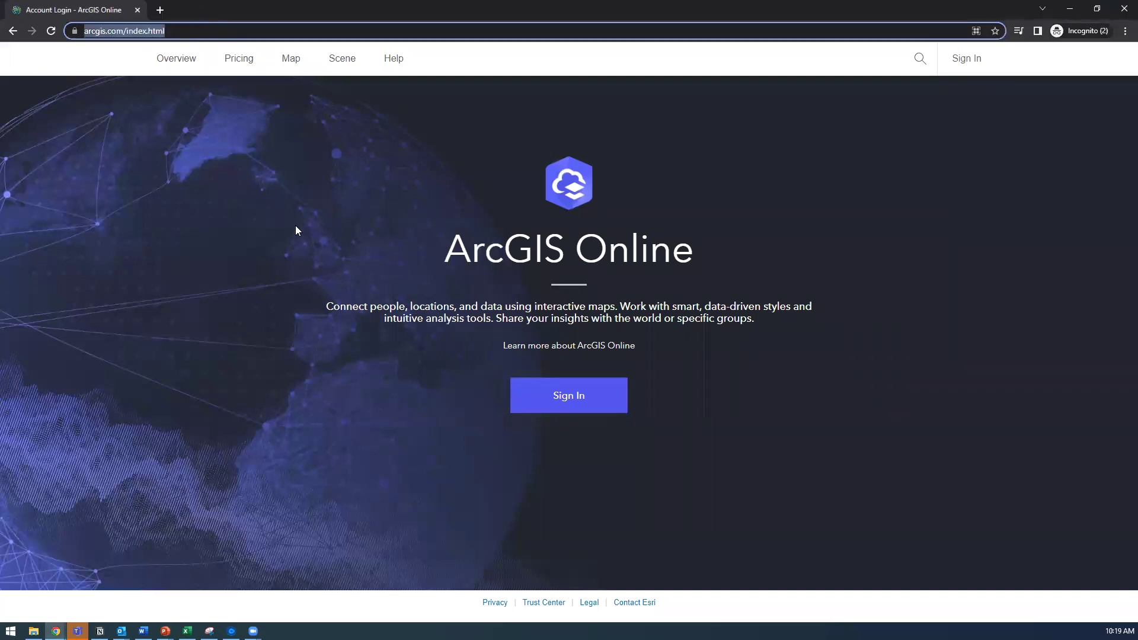
pyautogui.click(382, 205)
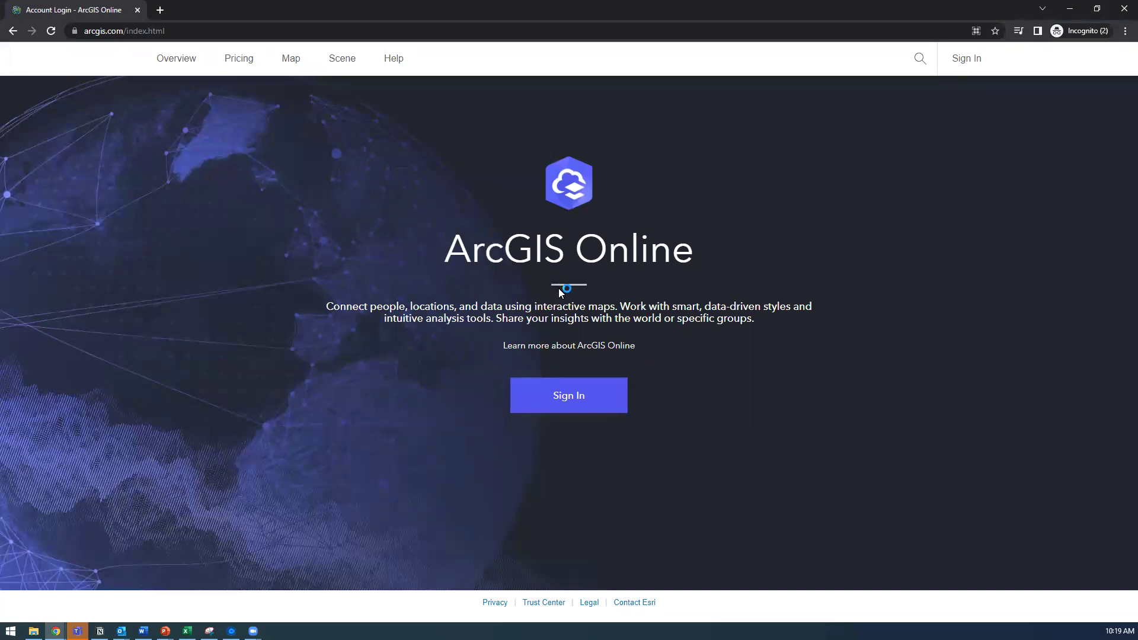
pyautogui.click(579, 398)
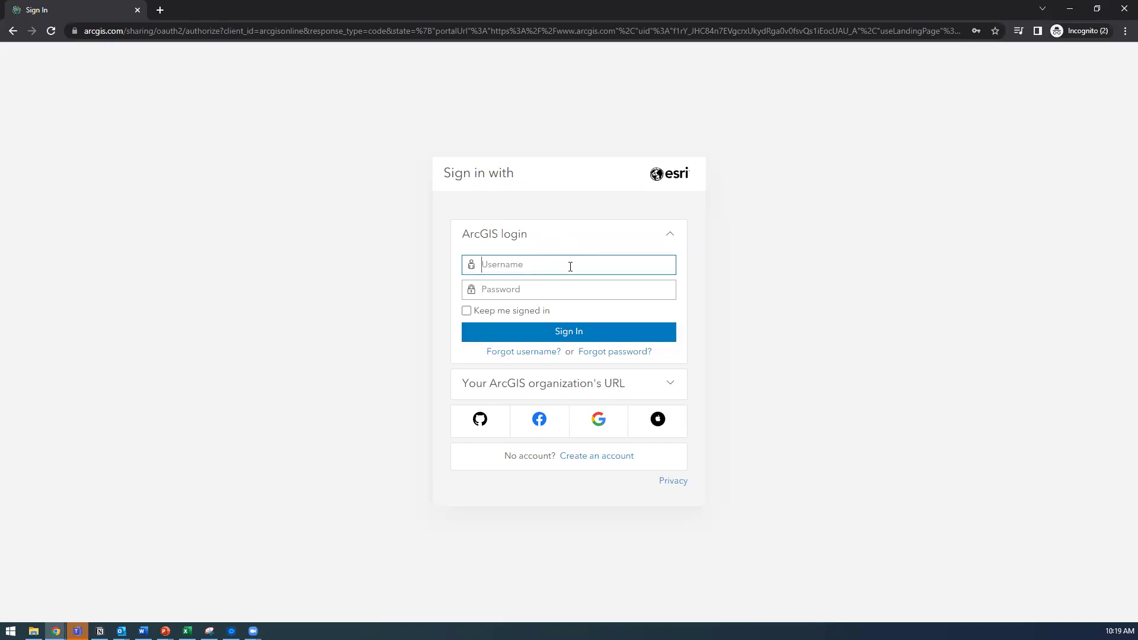
# Step: Sign in to ArcGIS Online with the workshop account's username and password
pyautogui.click(517, 265)
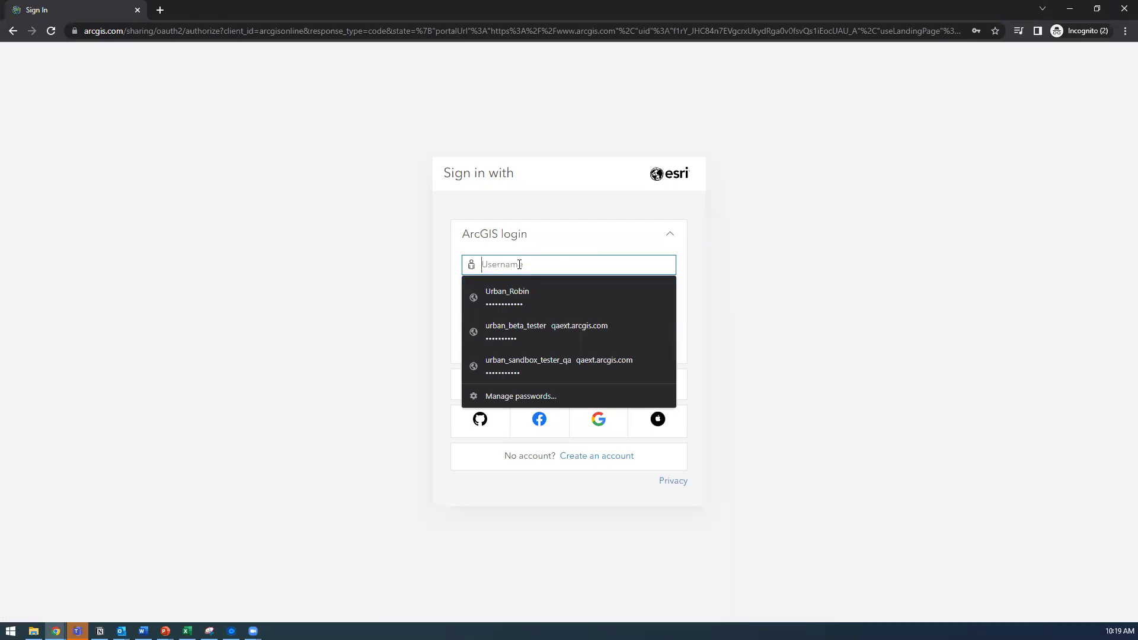
pyautogui.write('robin')
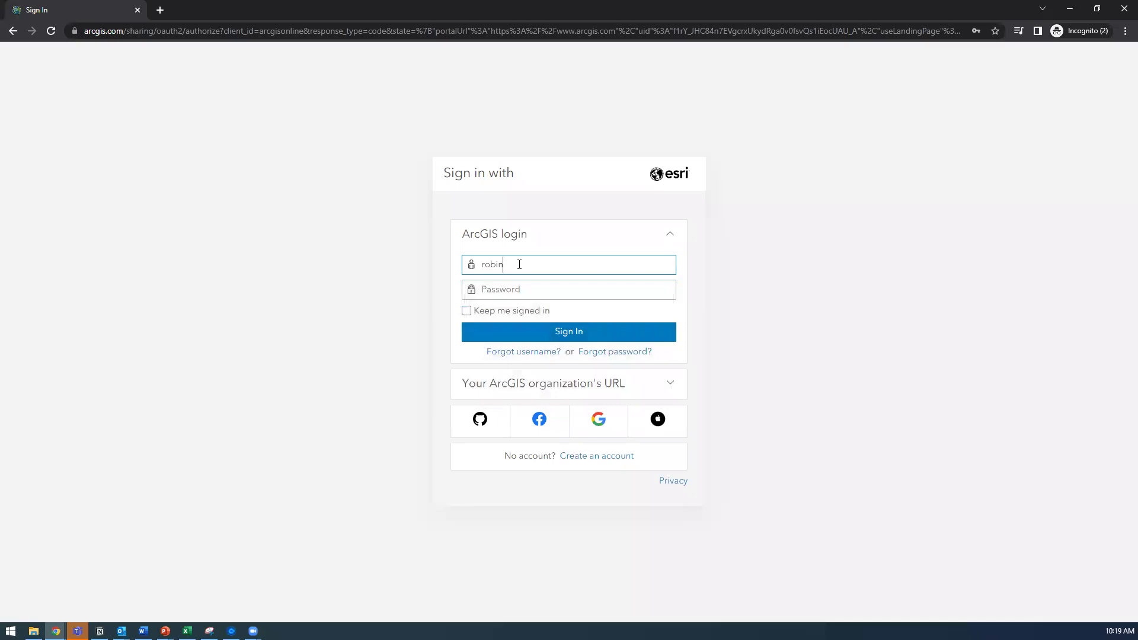
pyautogui.write('_workshop')
pyautogui.press('Tab')
pyautogui.write('**********')
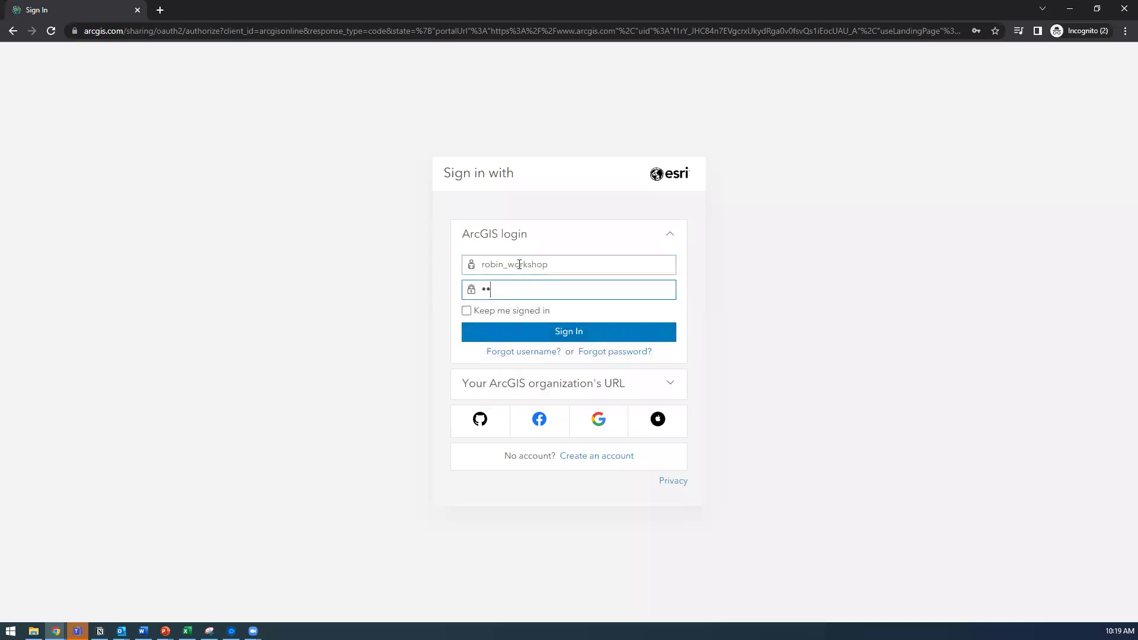
pyautogui.write('***')
pyautogui.press('Return')
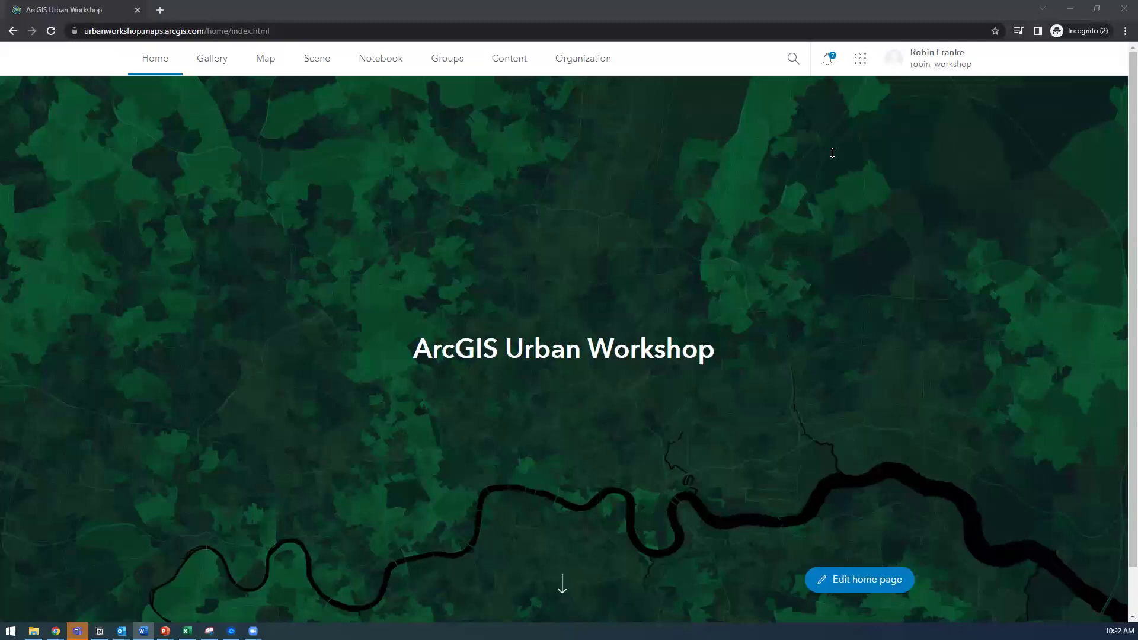
# Step: Open Business Analyst from the organization's available apps and sign in to it with the current account
pyautogui.click(862, 63)
pyautogui.click(864, 62)
pyautogui.click(864, 63)
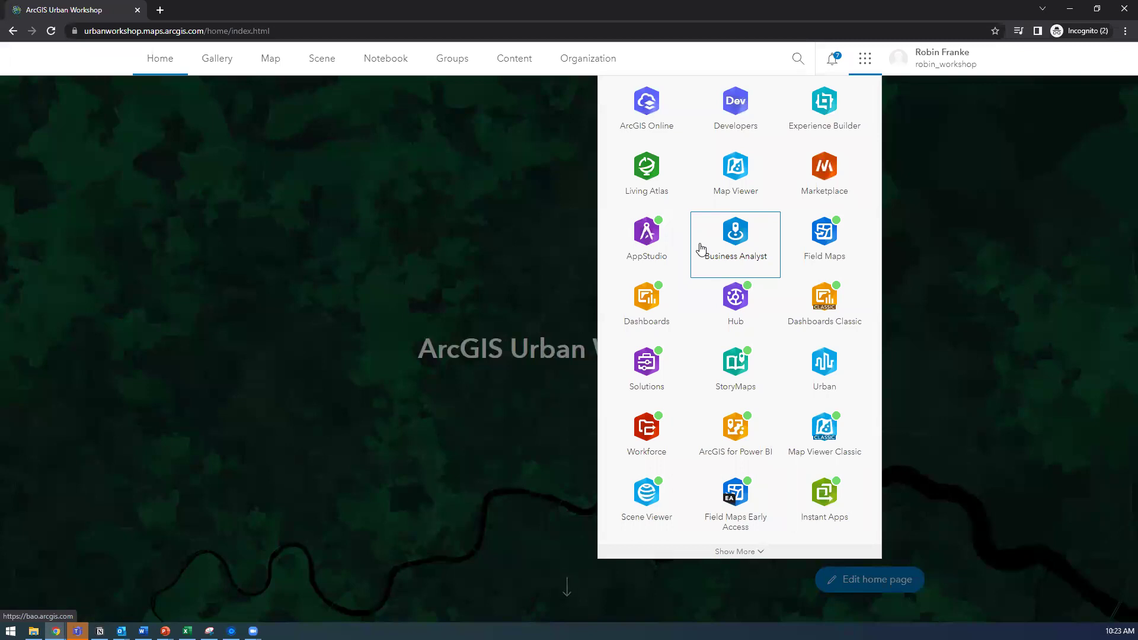
pyautogui.click(738, 235)
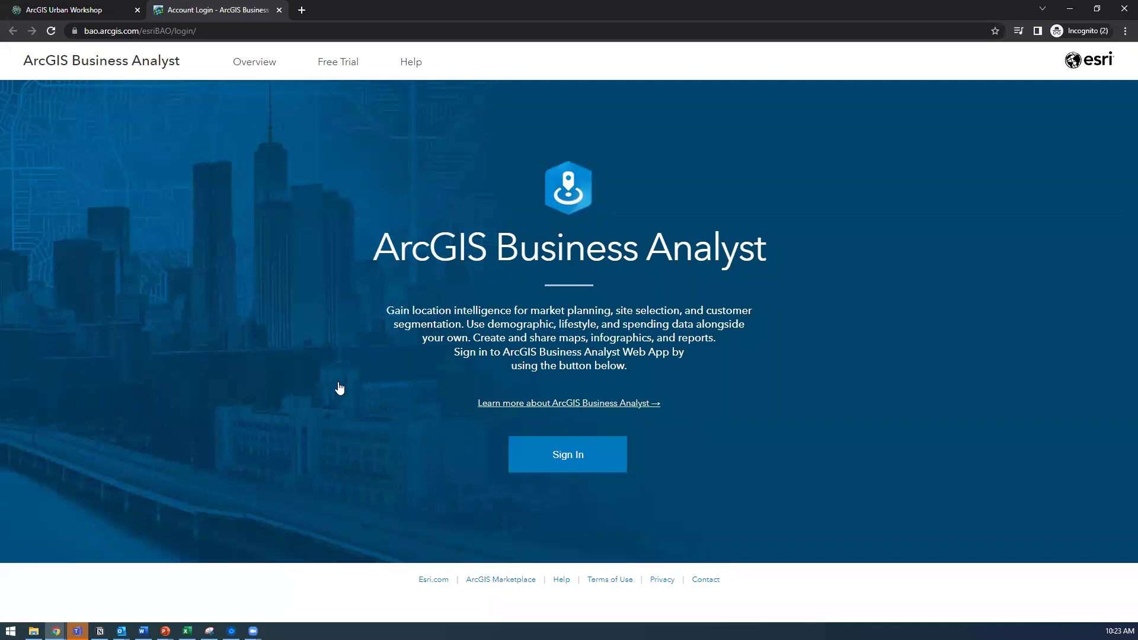
pyautogui.click(571, 452)
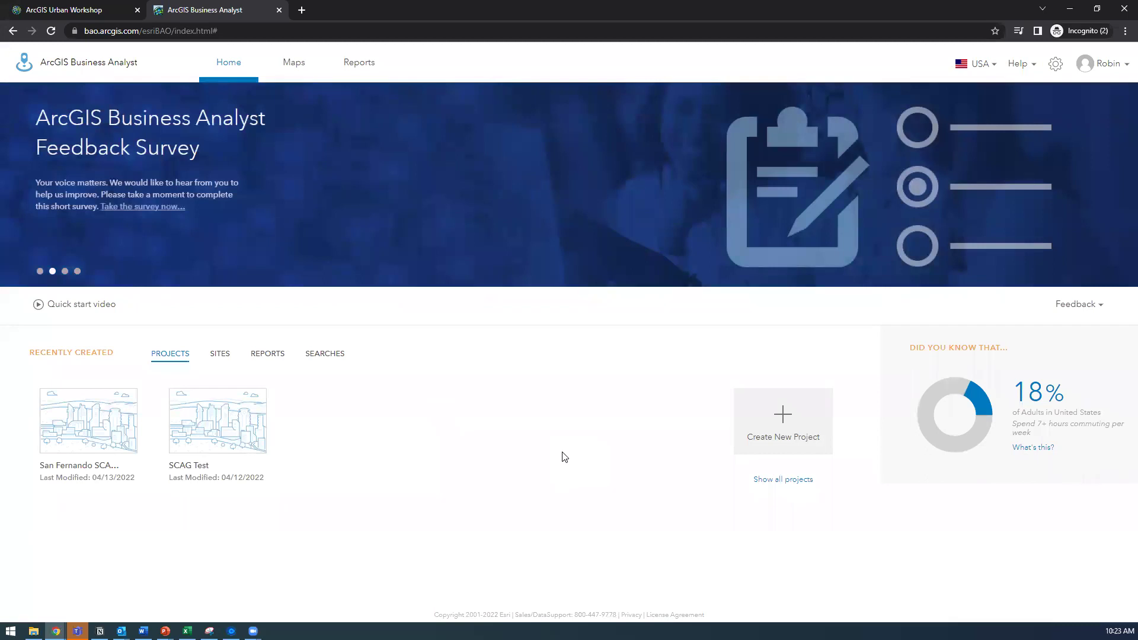
# Step: Create a new project named "Esri SCAG Workshop" and dismiss the creation notice
pyautogui.hotkey('alt', 'Tab')
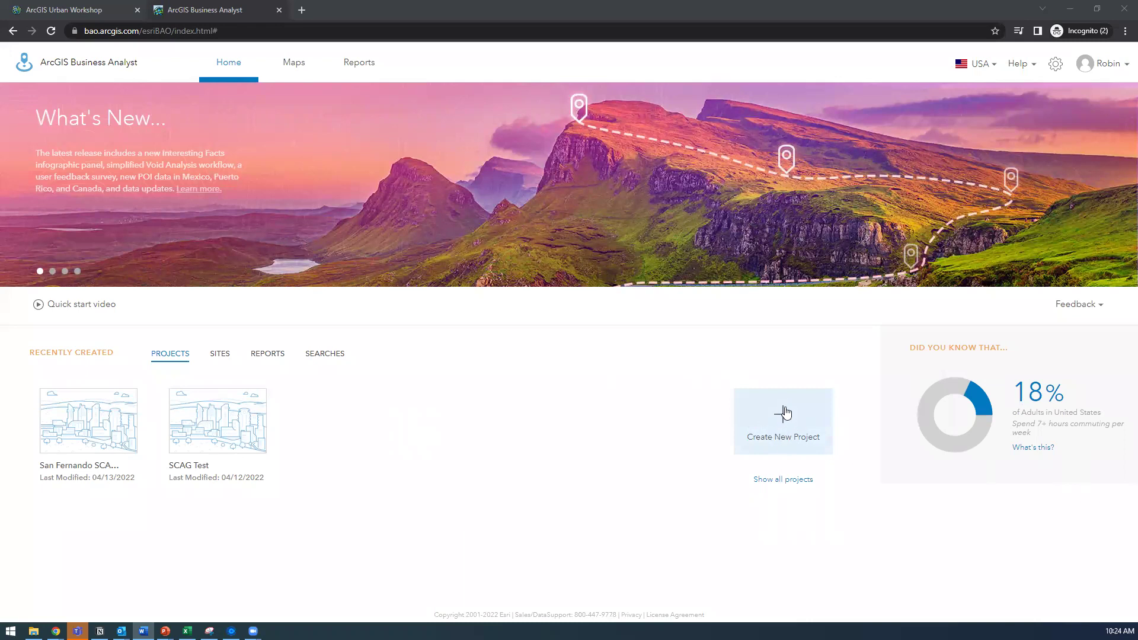
pyautogui.click(799, 429)
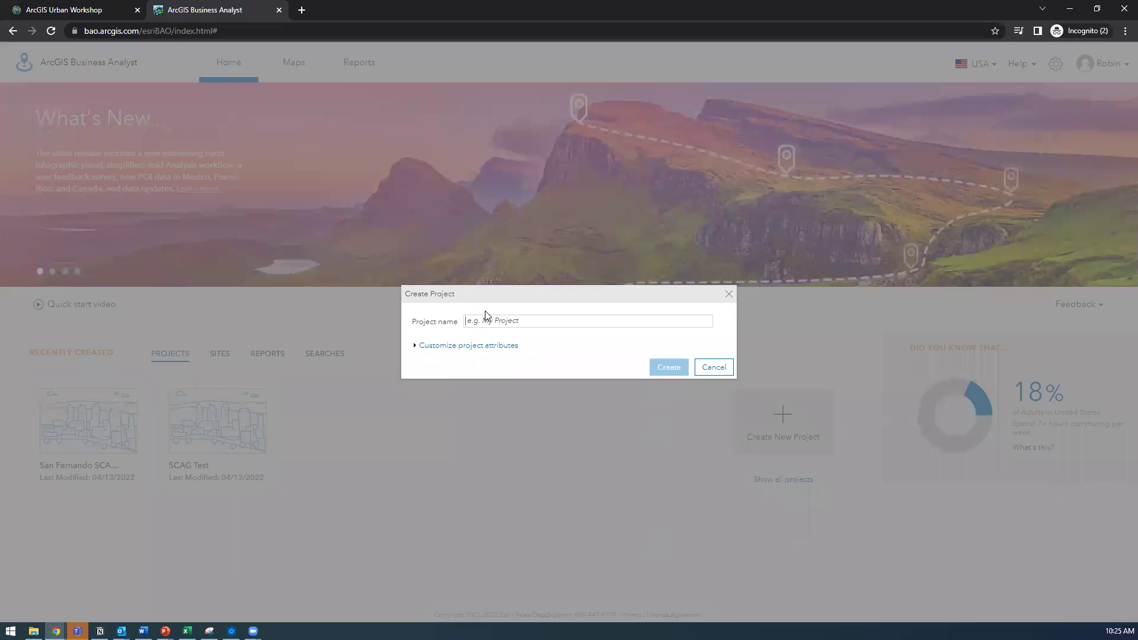
pyautogui.write('Esri')
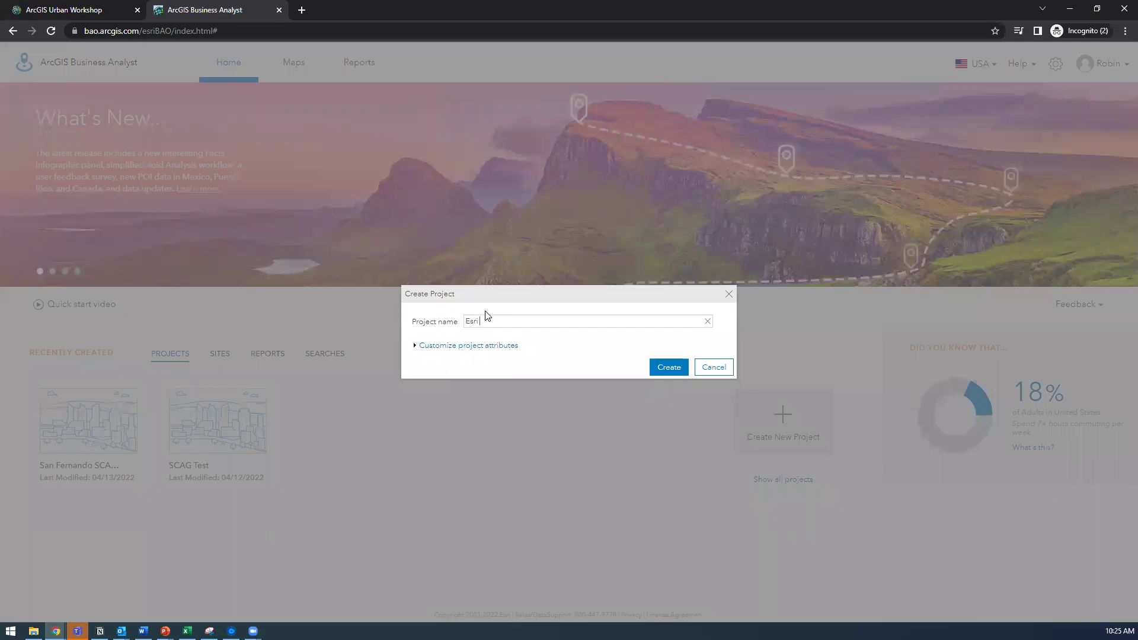
pyautogui.write('SCAG WOrkshop')
pyautogui.press('BackSpace')
pyautogui.press('BackSpace')
pyautogui.press('BackSpace')
pyautogui.press('BackSpace')
pyautogui.write('orkshop')
pyautogui.click(669, 367)
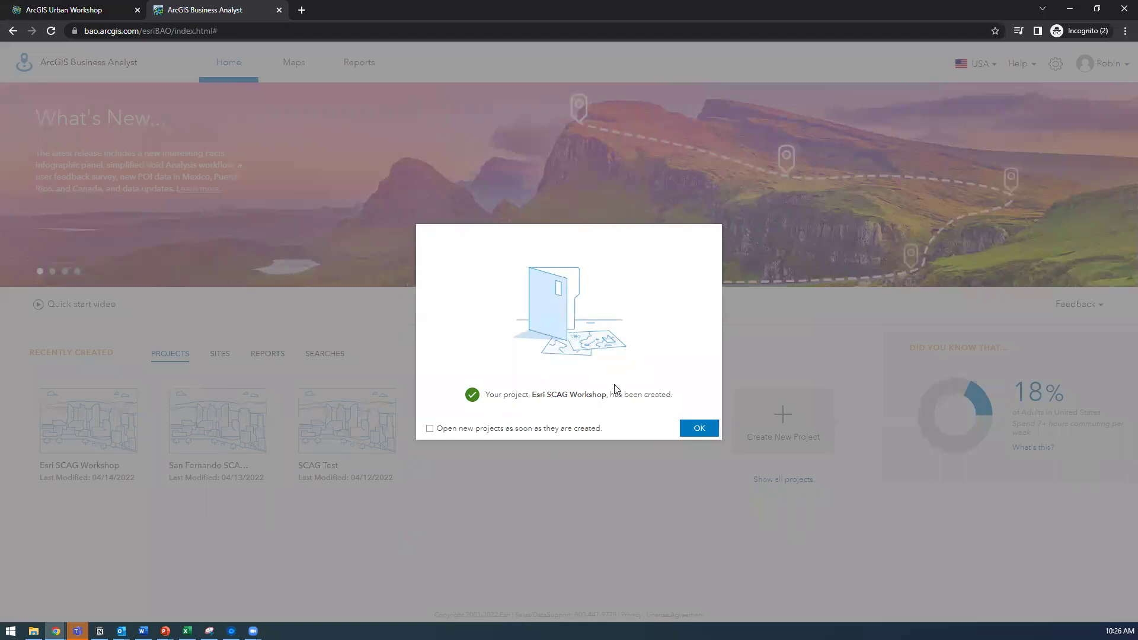
pyautogui.click(699, 430)
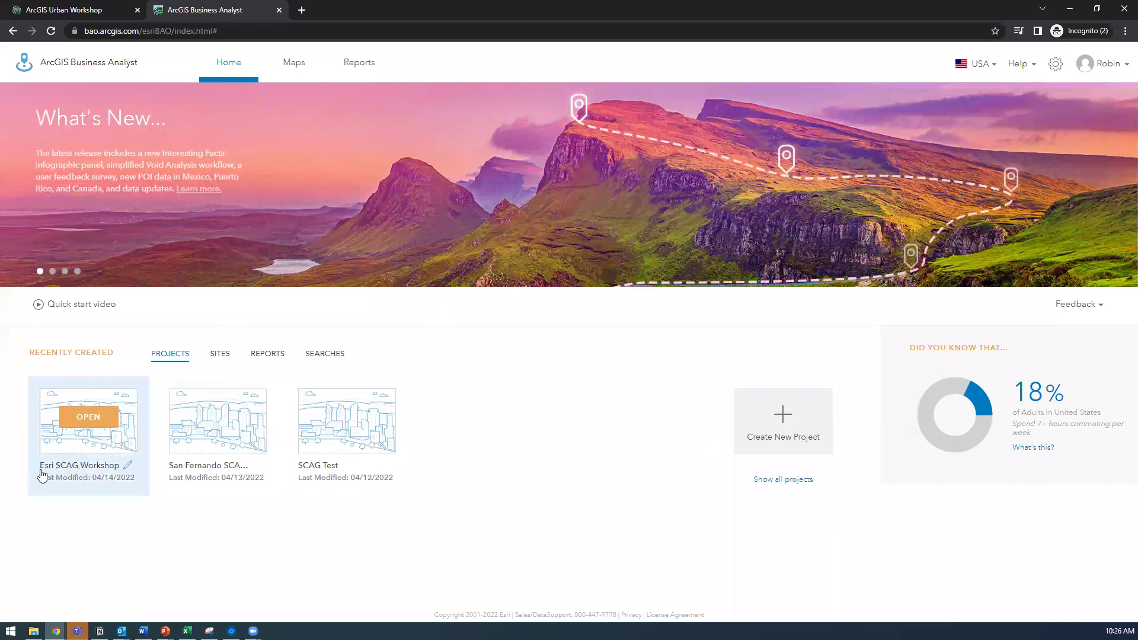
# Step: Open the Esri SCAG Workshop project in the map view
pyautogui.click(86, 422)
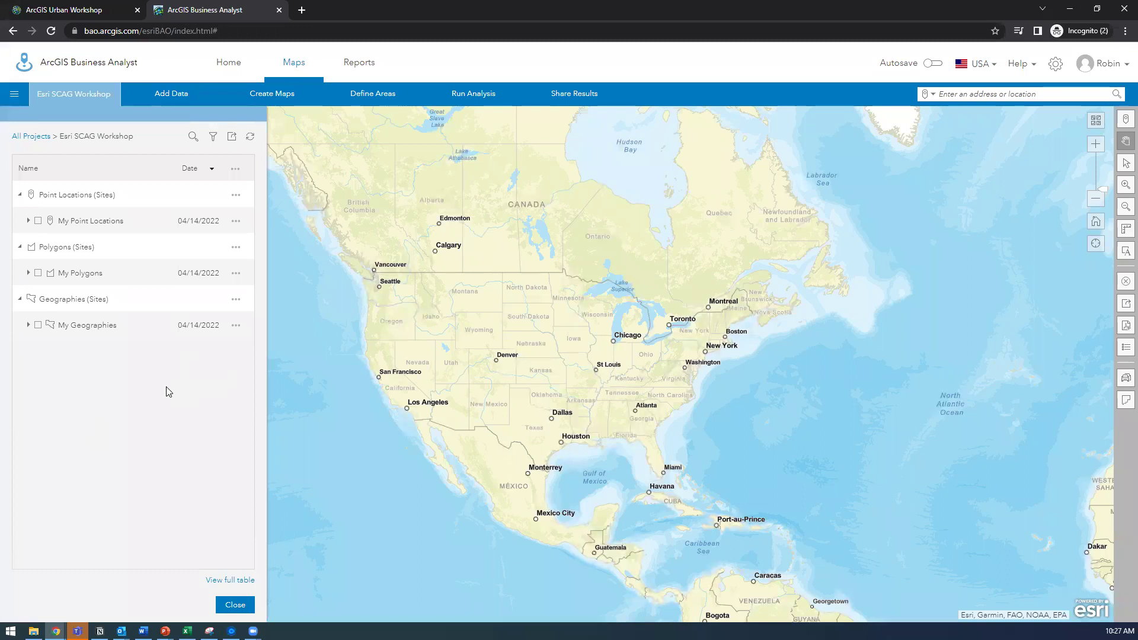
pyautogui.click(142, 630)
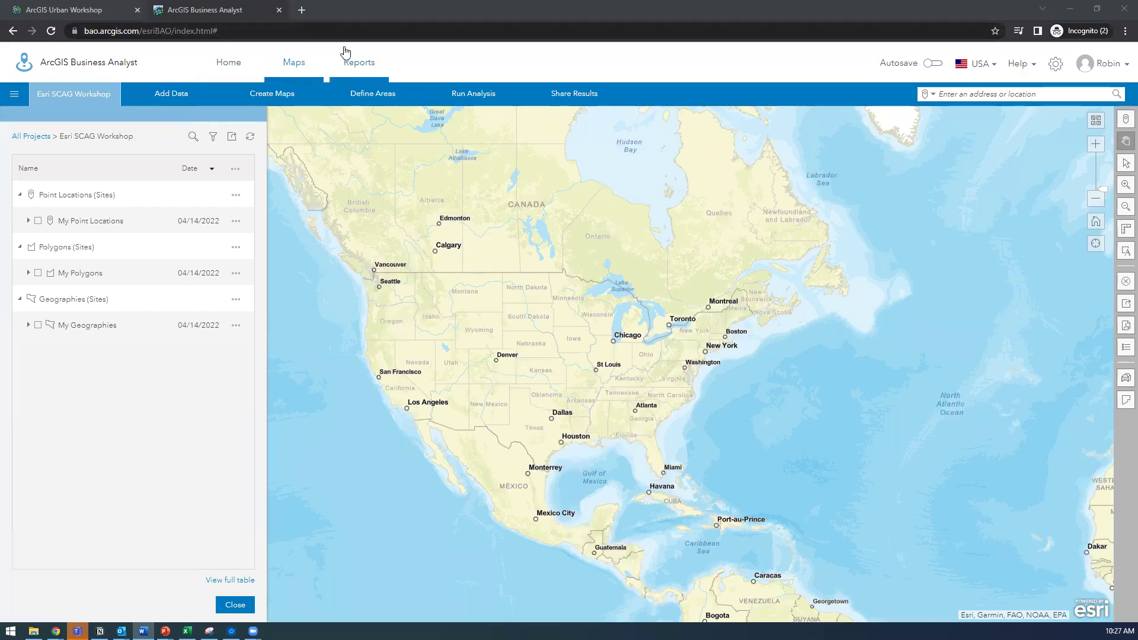
pyautogui.click(203, 70)
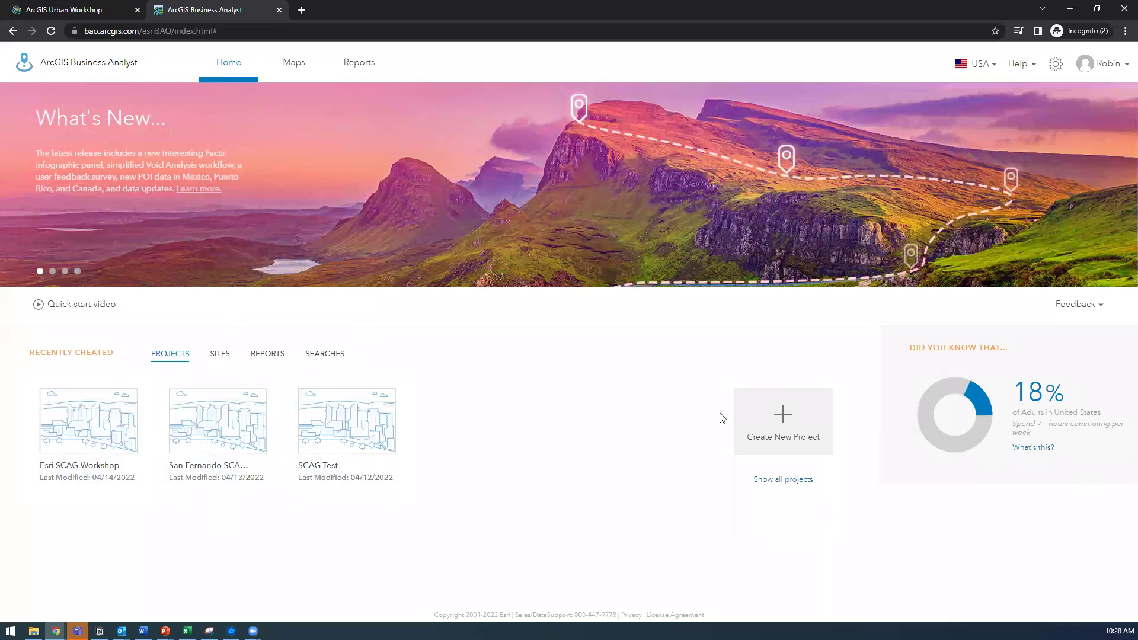
pyautogui.click(294, 63)
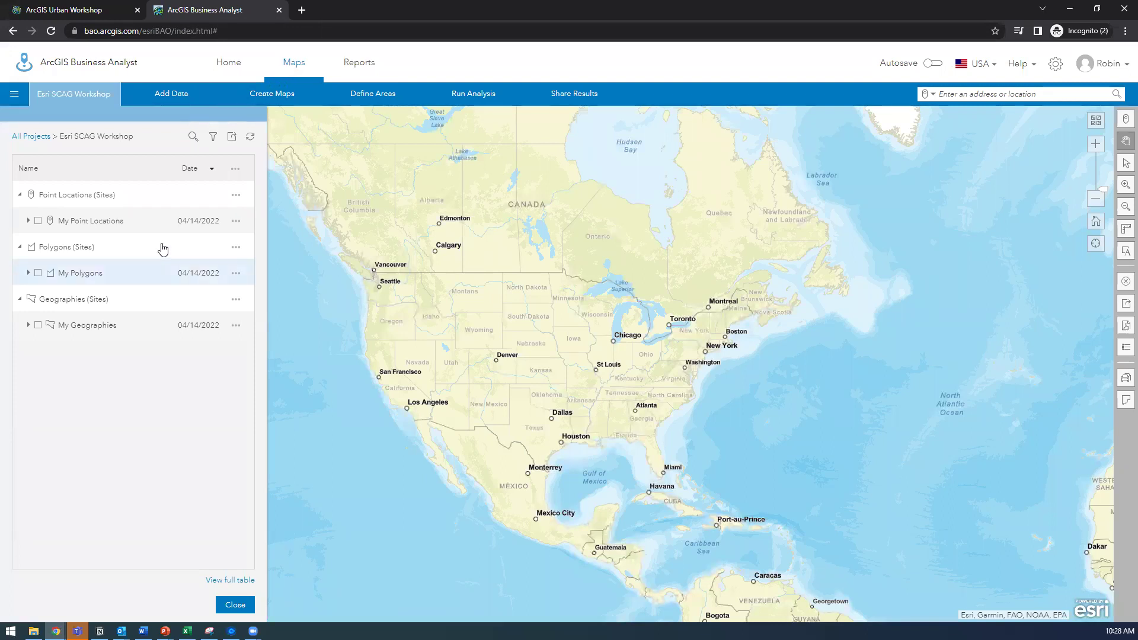
pyautogui.moveTo(553, 337); pyautogui.dragTo(568, 339)
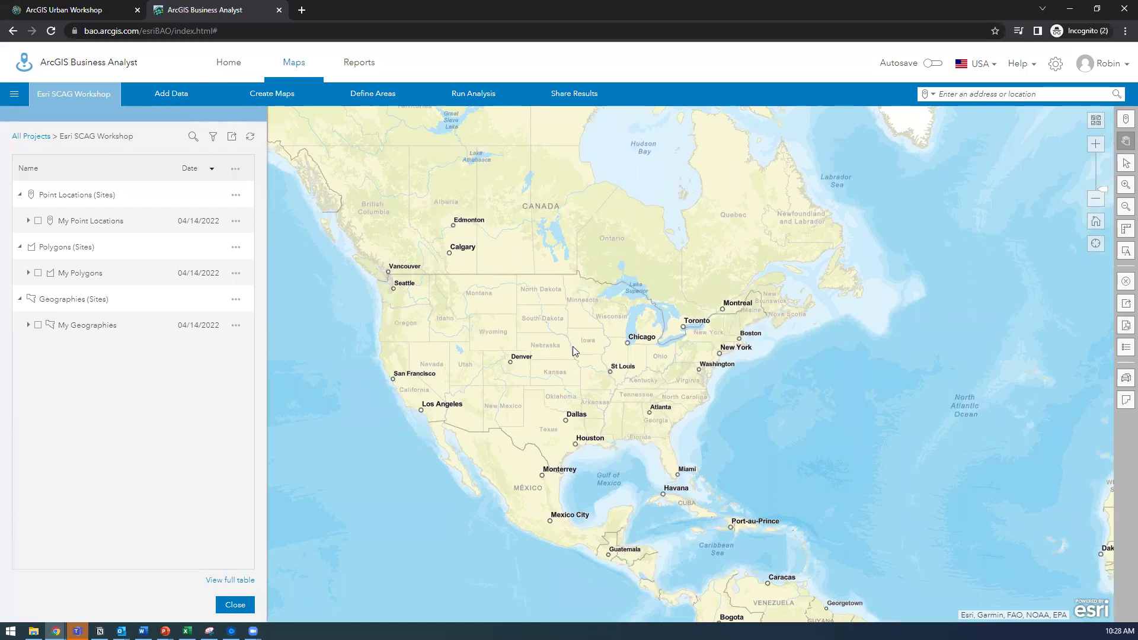
pyautogui.rightClick(573, 365)
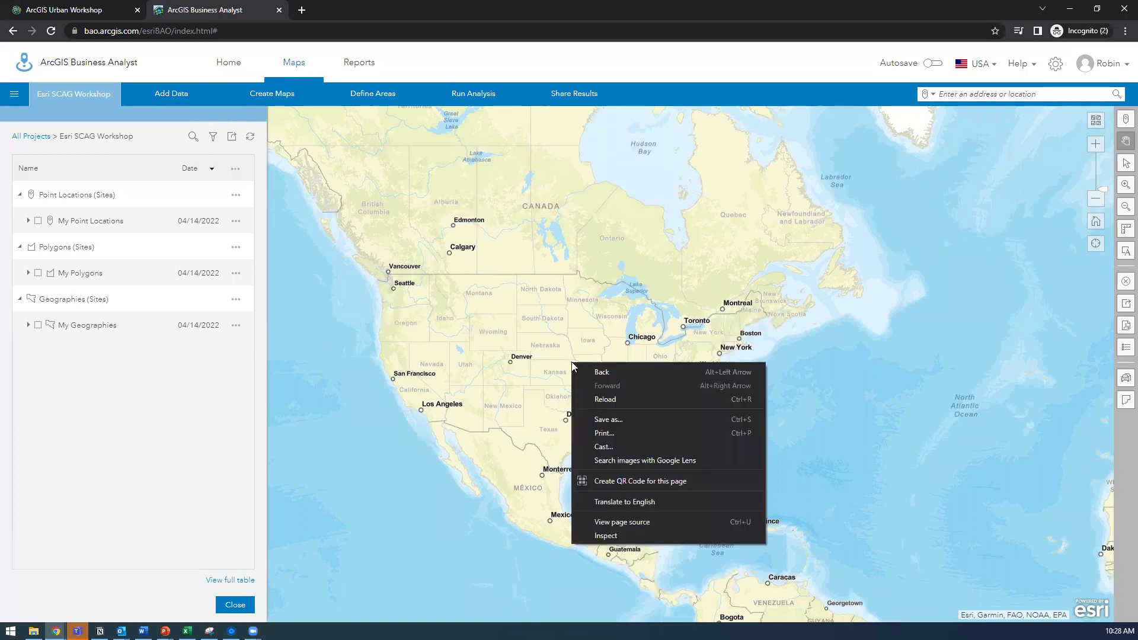
pyautogui.click(549, 353)
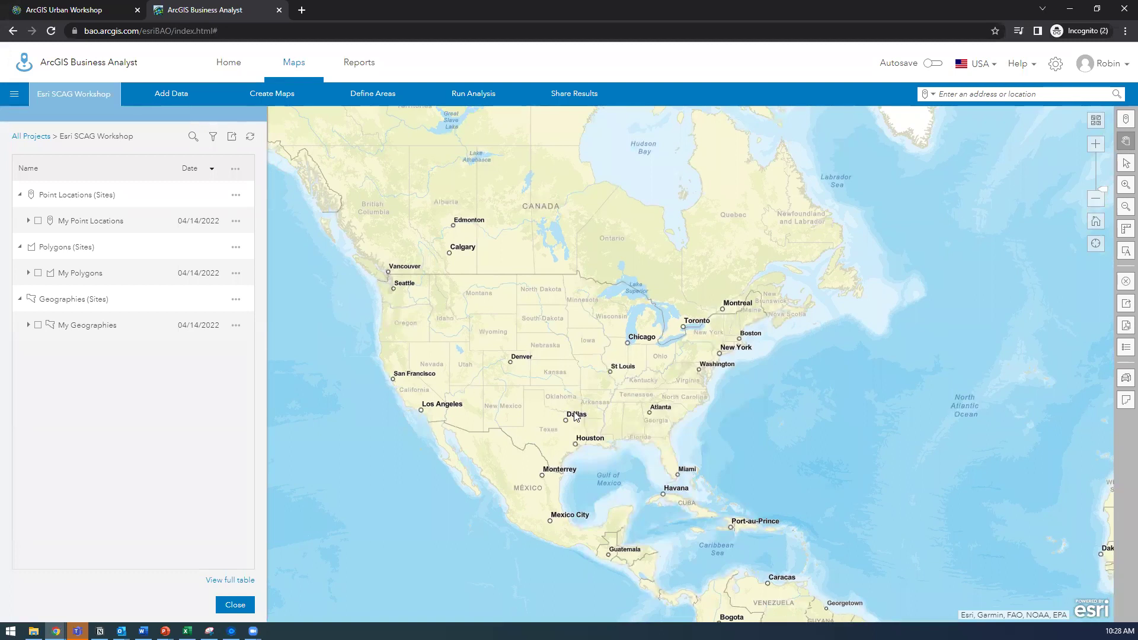
pyautogui.moveTo(559, 385)
pyautogui.mouseDown()
pyautogui.moveTo(530, 352)
pyautogui.moveTo(541, 375)
pyautogui.moveTo(515, 376)
pyautogui.moveTo(568, 380)
pyautogui.moveTo(541, 356)
pyautogui.moveTo(549, 373)
pyautogui.moveTo(596, 379)
pyautogui.moveTo(548, 368)
pyautogui.moveTo(581, 371)
pyautogui.moveTo(567, 379)
pyautogui.mouseUp()
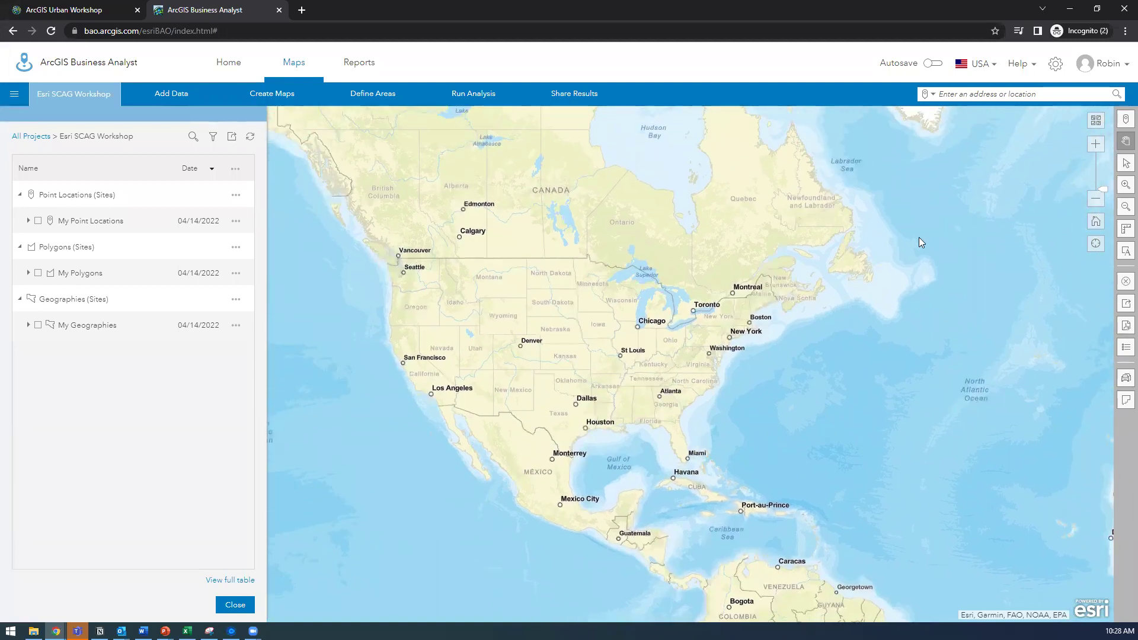
pyautogui.click(1124, 143)
pyautogui.moveTo(846, 237); pyautogui.dragTo(887, 213)
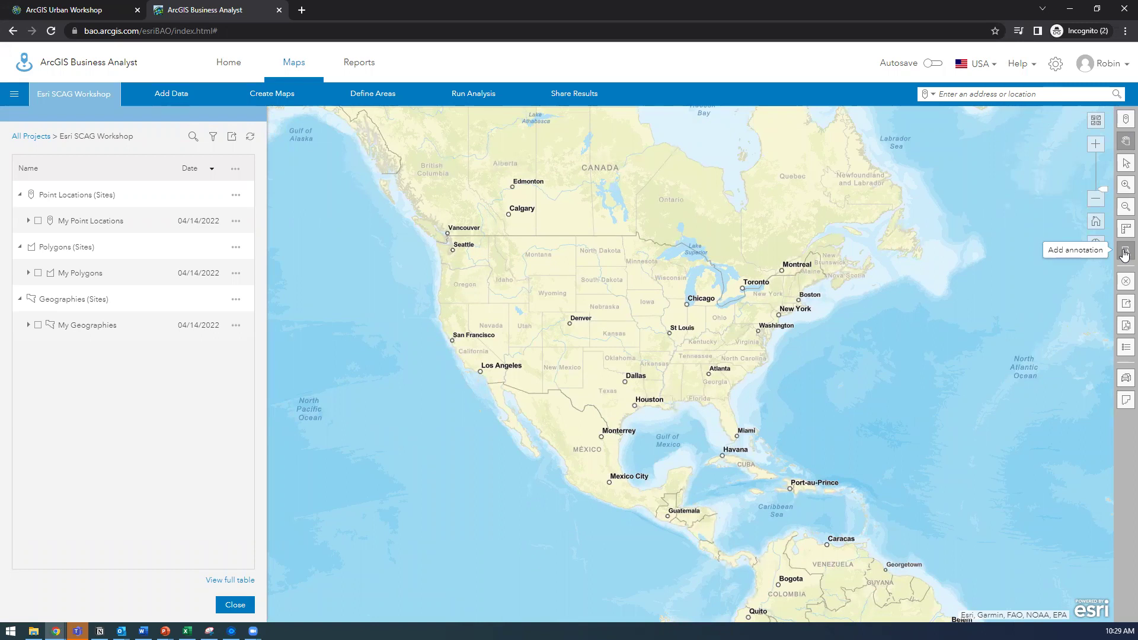
# Step: View the options for sharing the map to ArcGIS and close them without sharing
pyautogui.click(1124, 282)
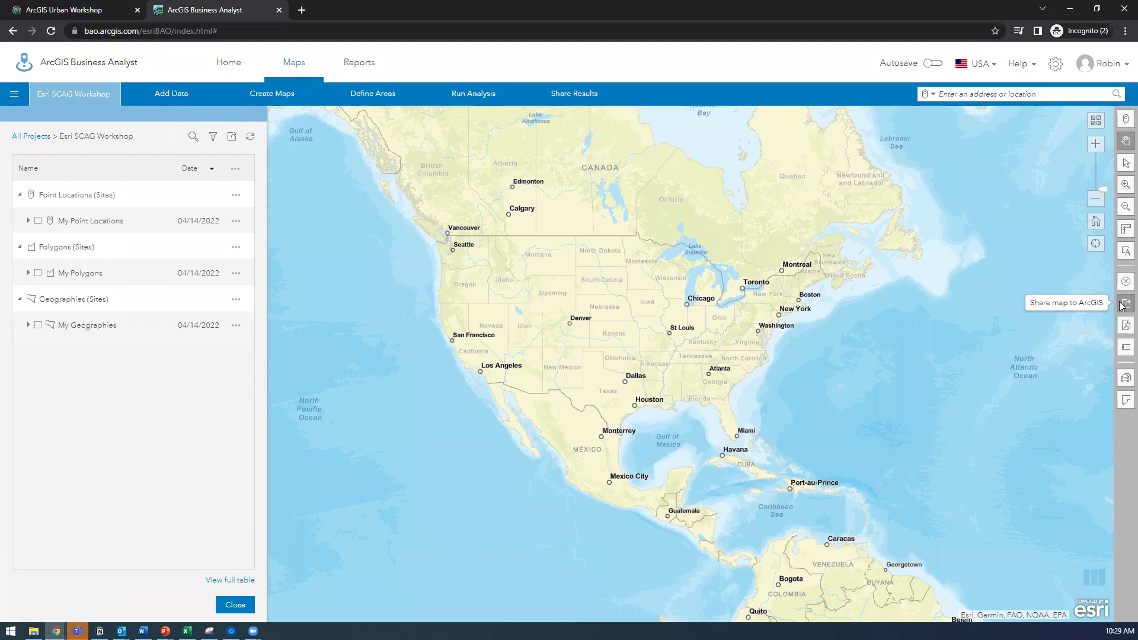
pyautogui.click(1122, 304)
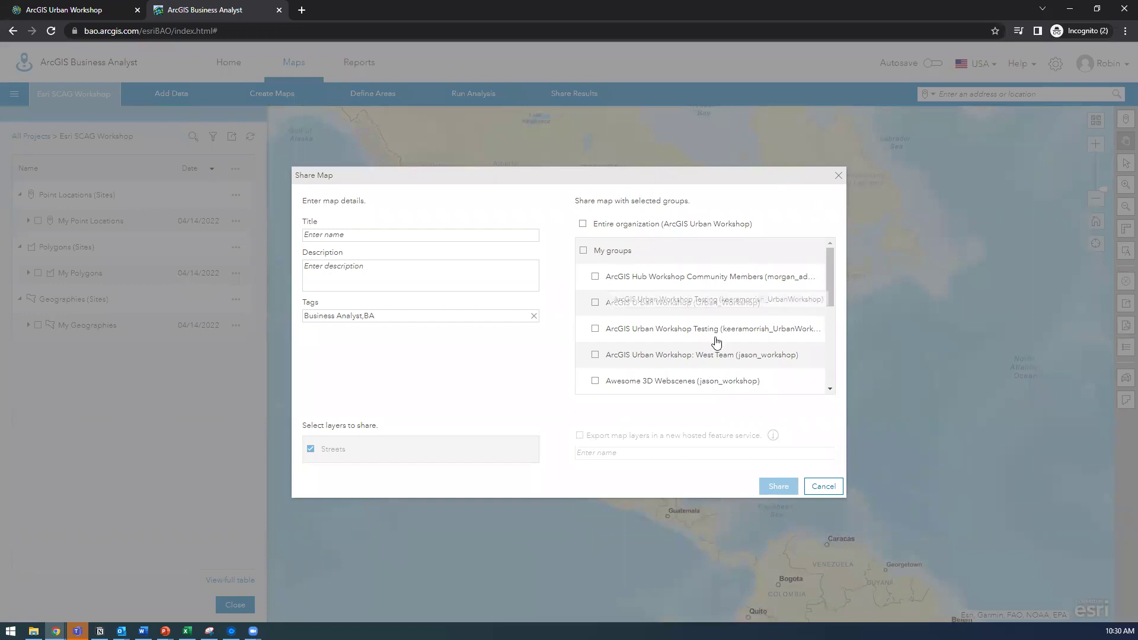
pyautogui.click(826, 491)
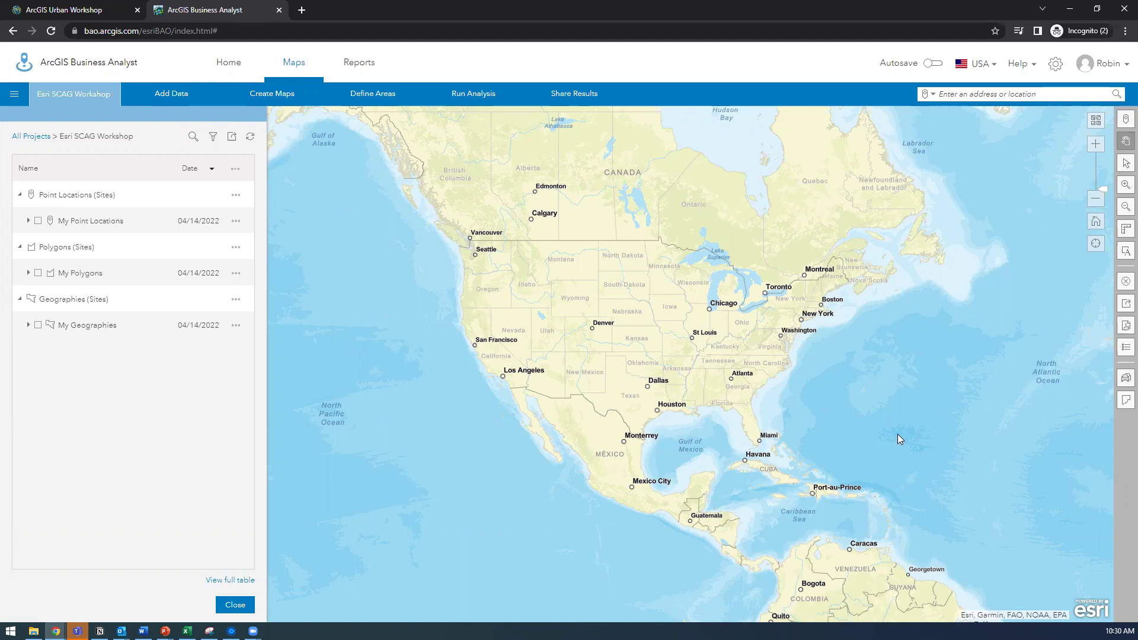
# Step: Locate San Fernando, CA, USA on the map and remove the point placed there
pyautogui.click(981, 94)
pyautogui.write('an fernando')
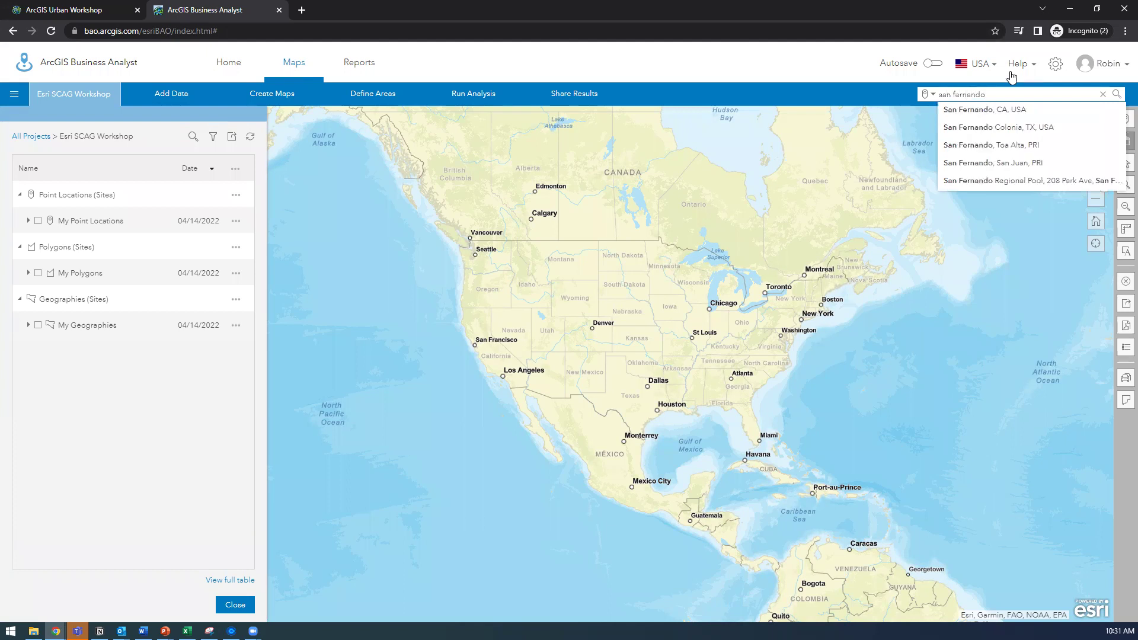
pyautogui.click(1012, 111)
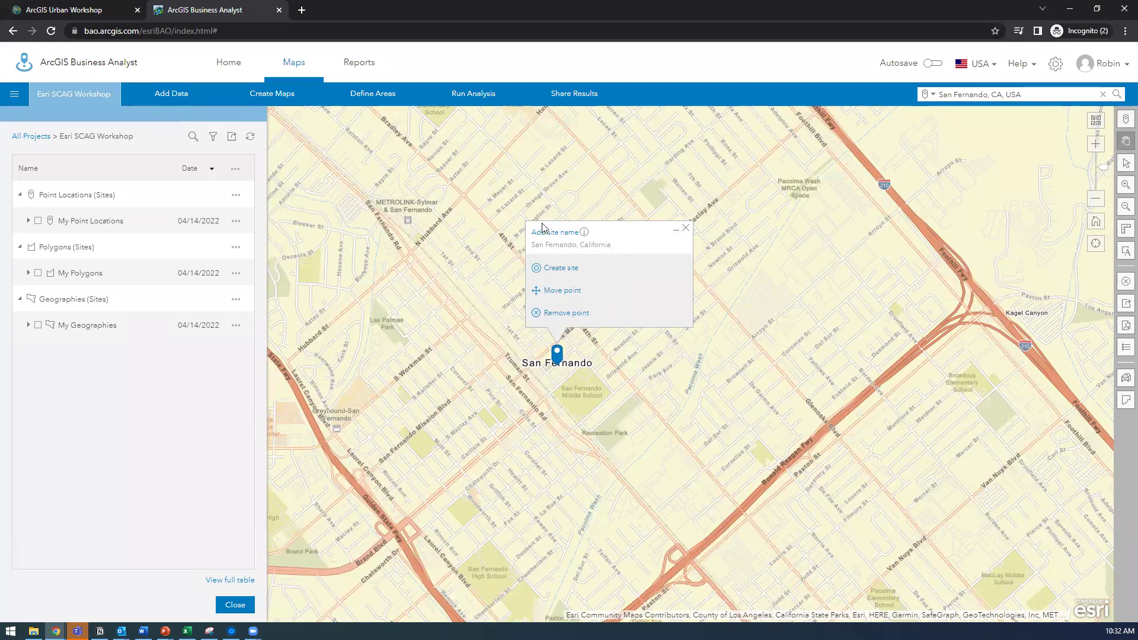
pyautogui.click(570, 321)
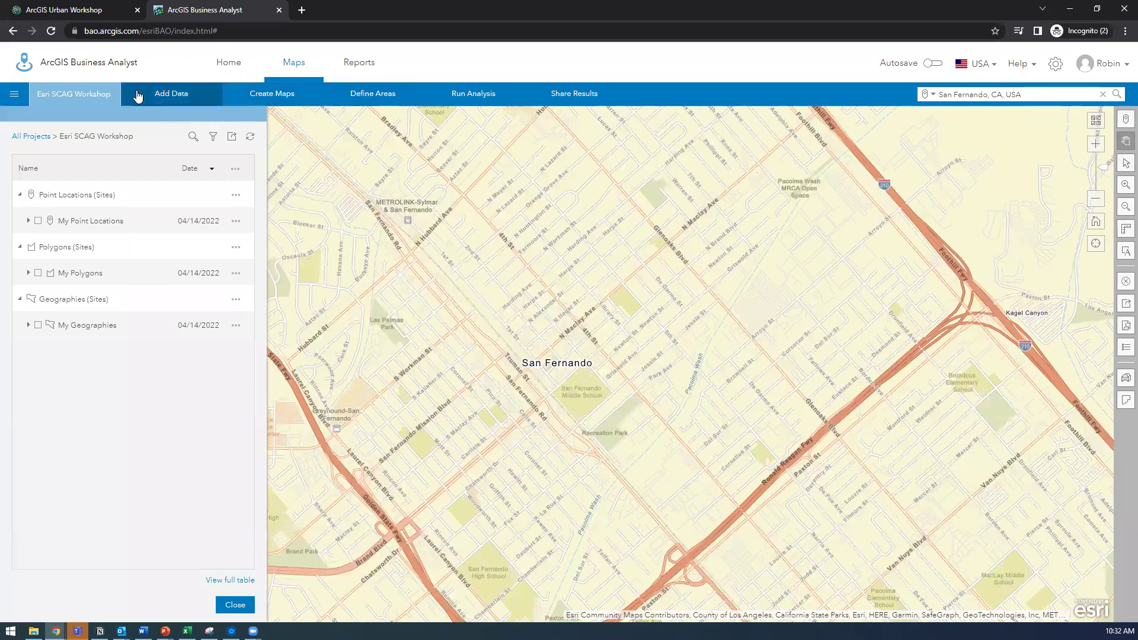
# Step: Define an area by selecting San Fernando City, CA from the map at the Cities and Towns (Places) geography level
pyautogui.click(372, 96)
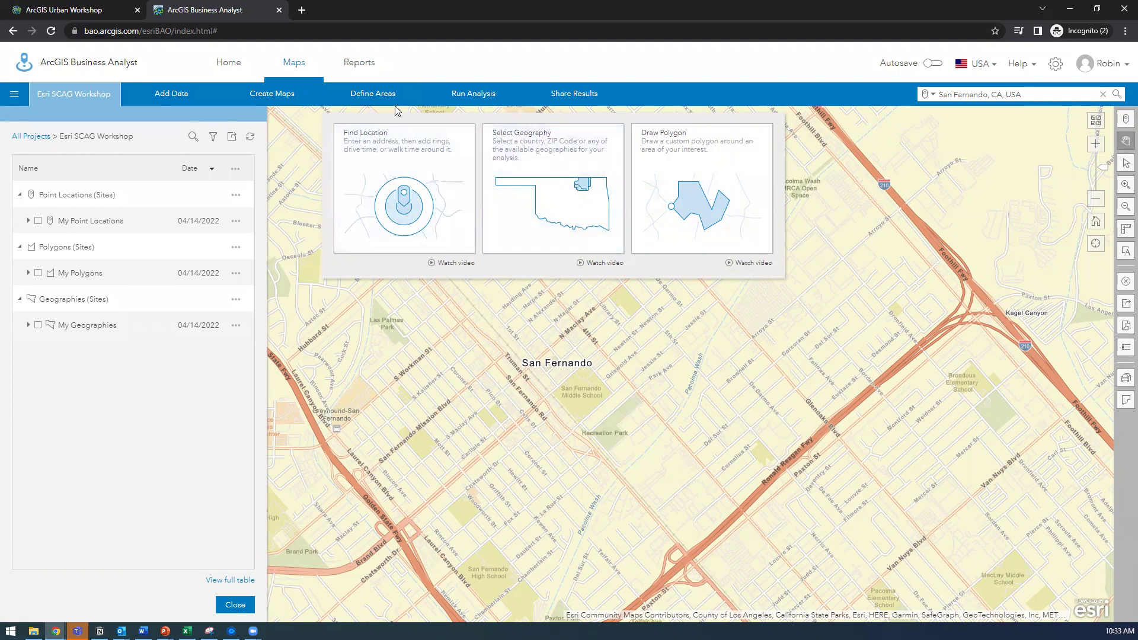
pyautogui.click(544, 169)
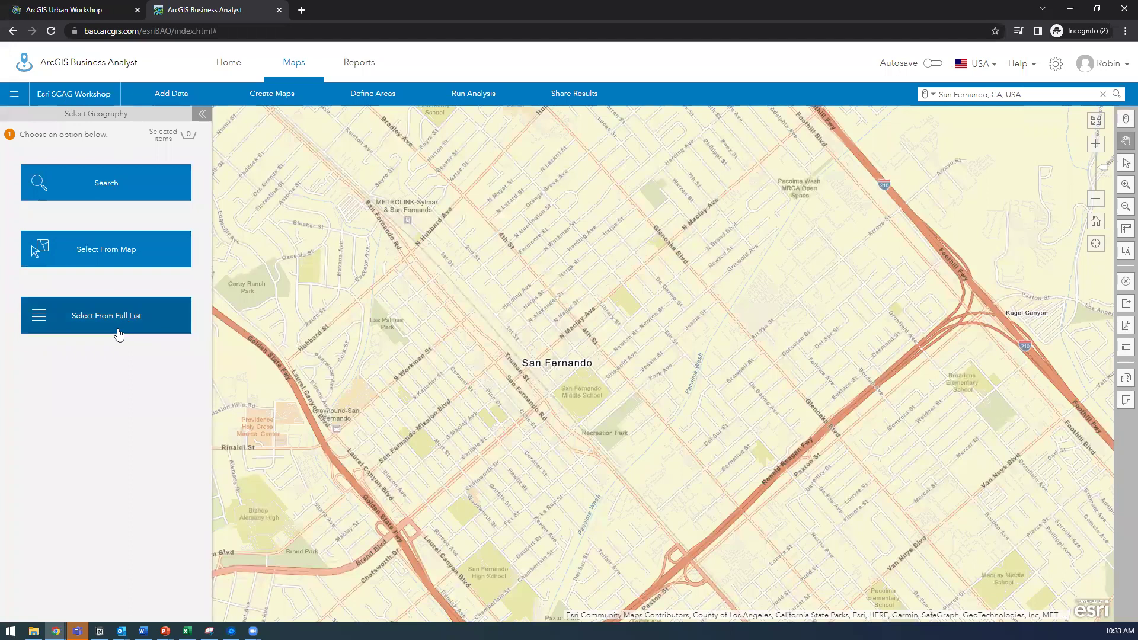
pyautogui.click(87, 255)
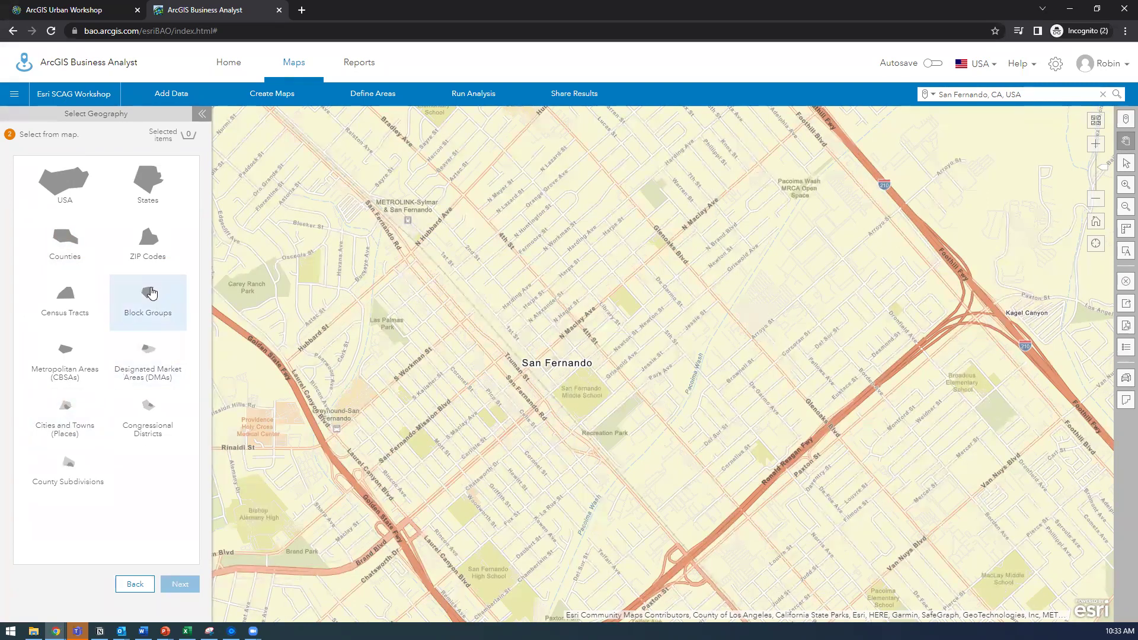
pyautogui.click(69, 418)
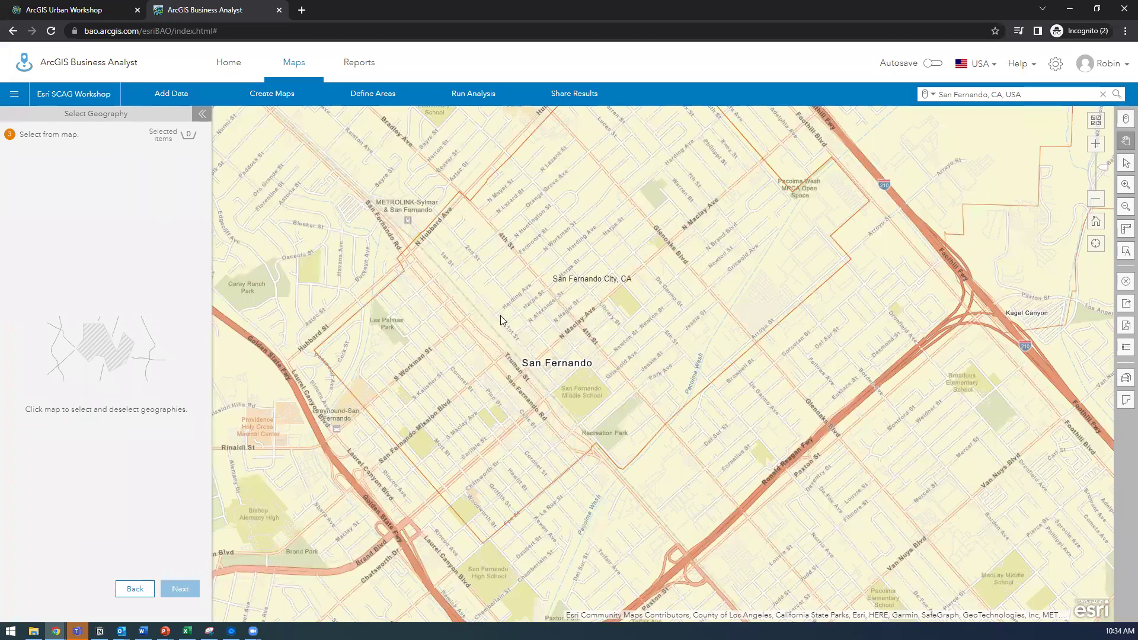
pyautogui.click(547, 329)
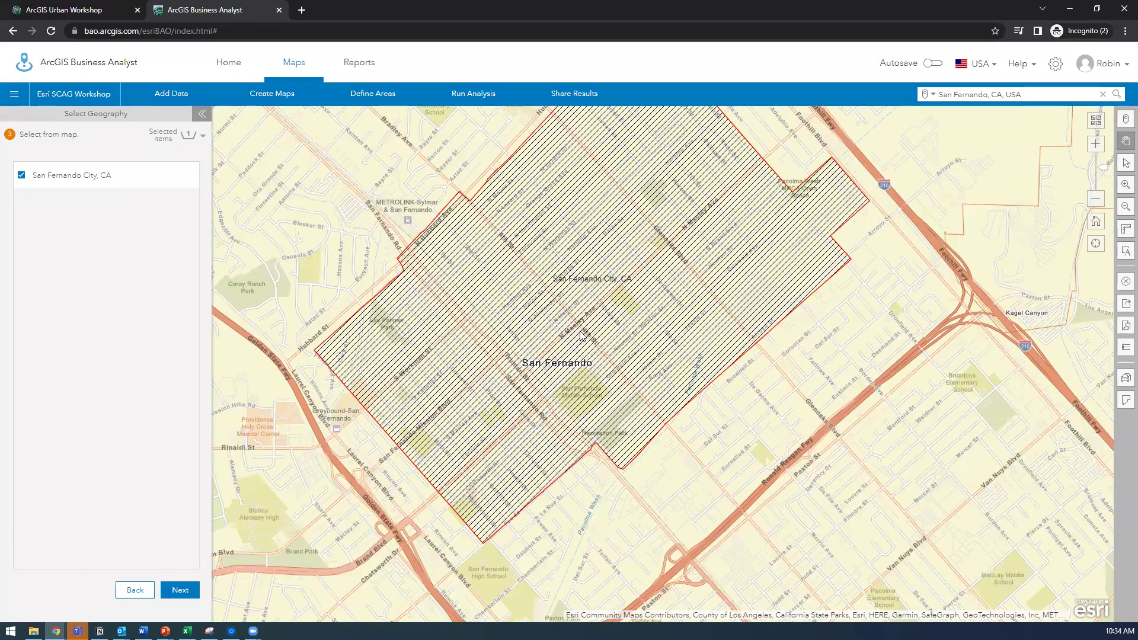
# Step: Reselect San Fernando City, CA on the map, save it as a geography site in the project and finish the selection
pyautogui.scroll(-1, 581, 334)
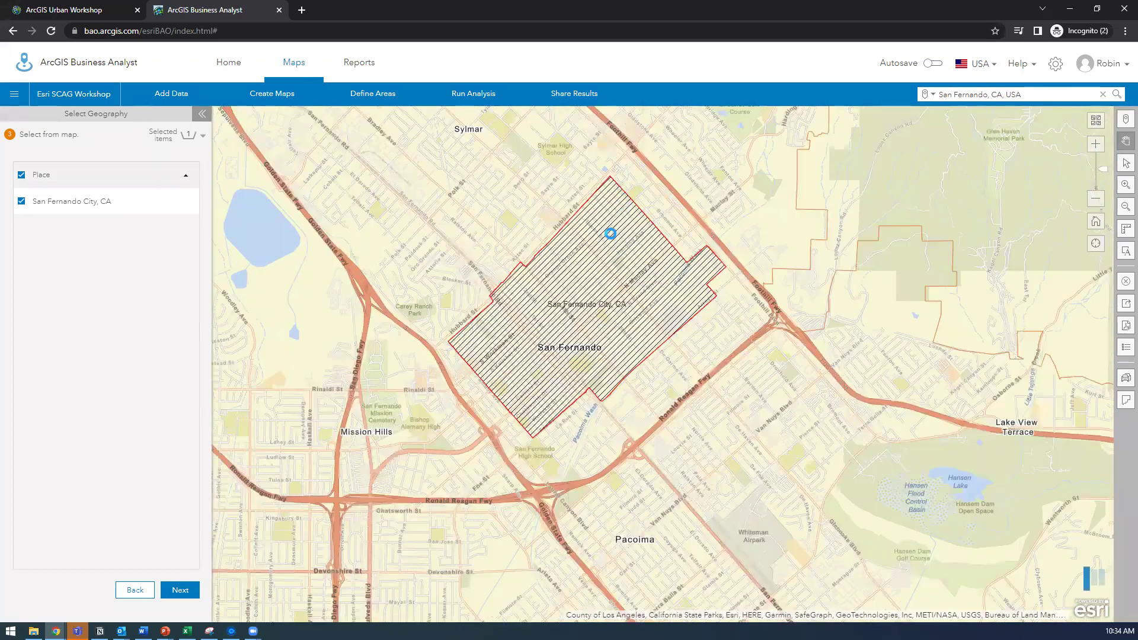
pyautogui.scroll(-1, 604, 243)
pyautogui.scroll(2, 537, 333)
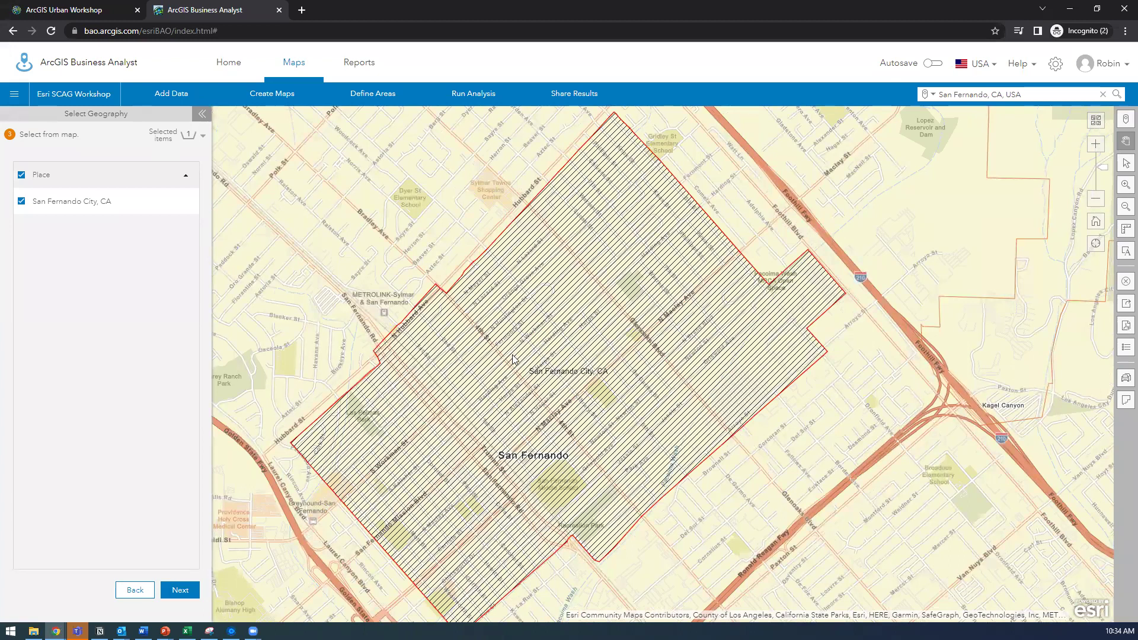
pyautogui.moveTo(511, 356); pyautogui.dragTo(531, 350)
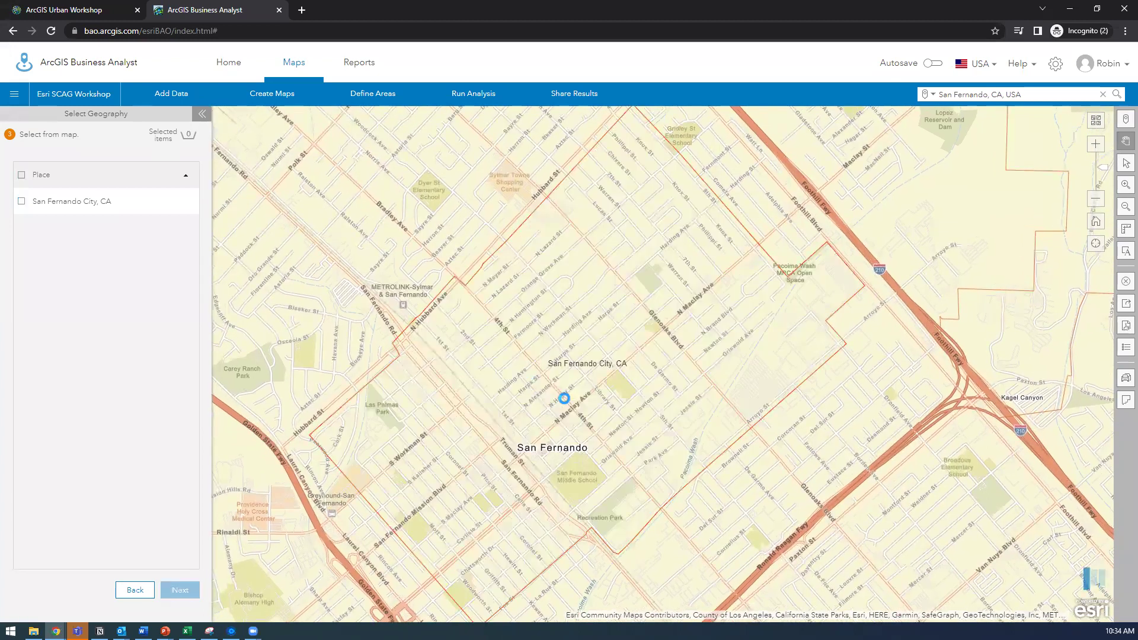
pyautogui.click(555, 329)
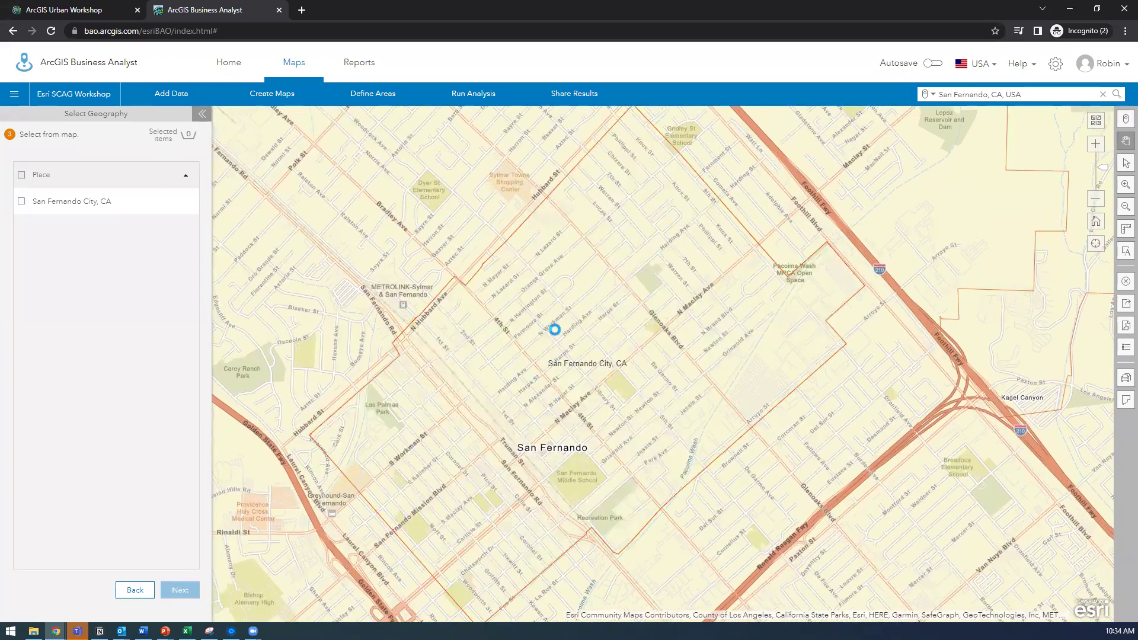
pyautogui.click(556, 335)
pyautogui.click(541, 348)
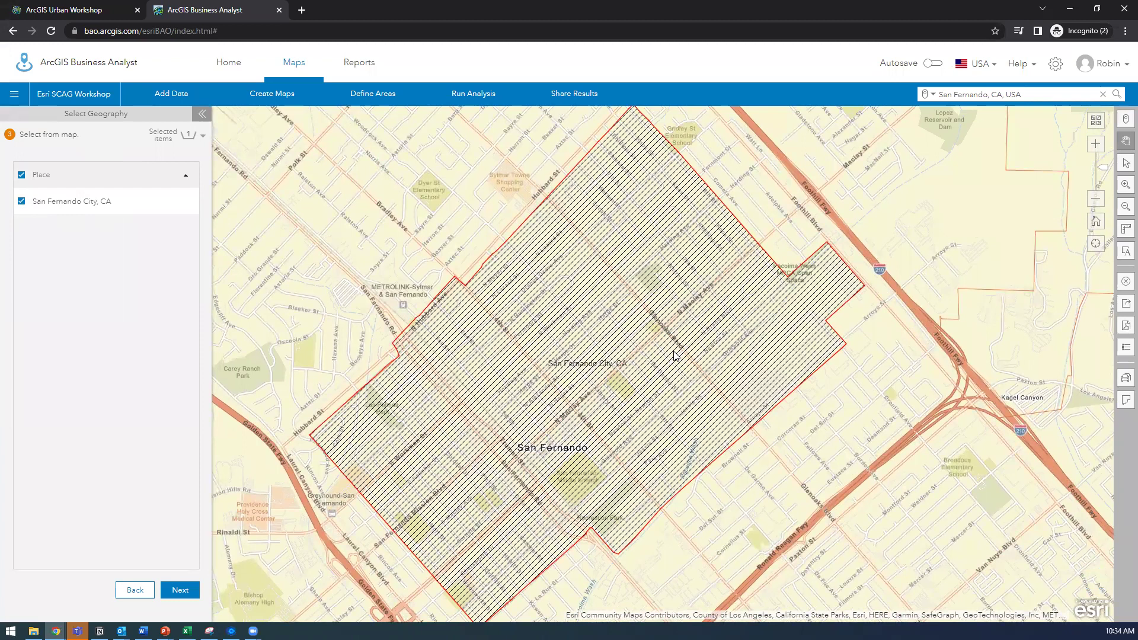
pyautogui.click(180, 589)
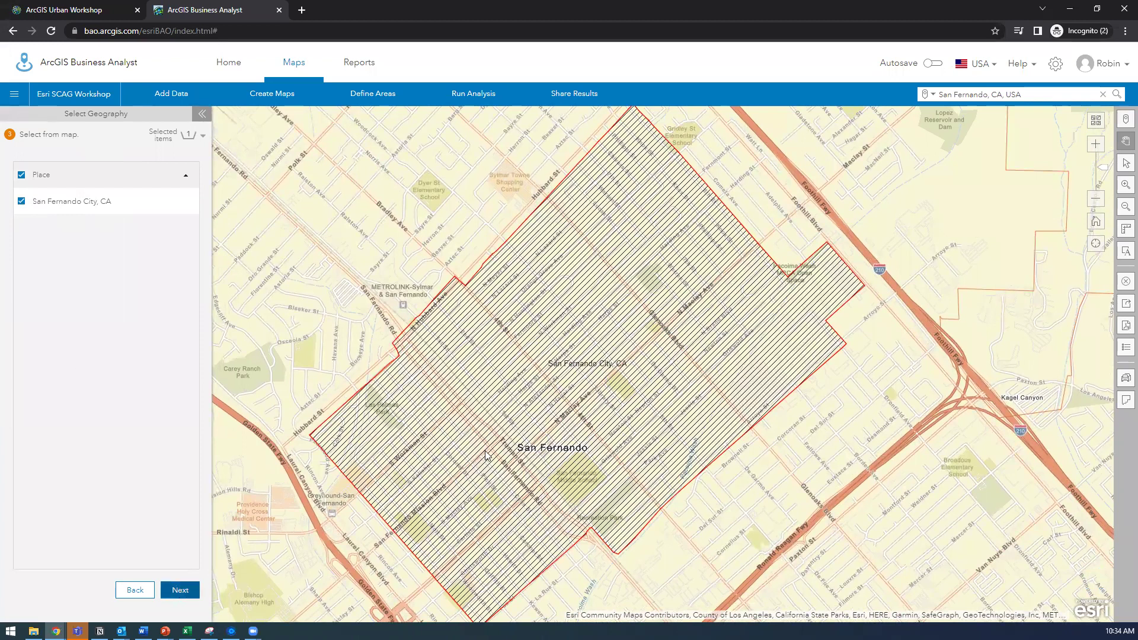
pyautogui.click(183, 589)
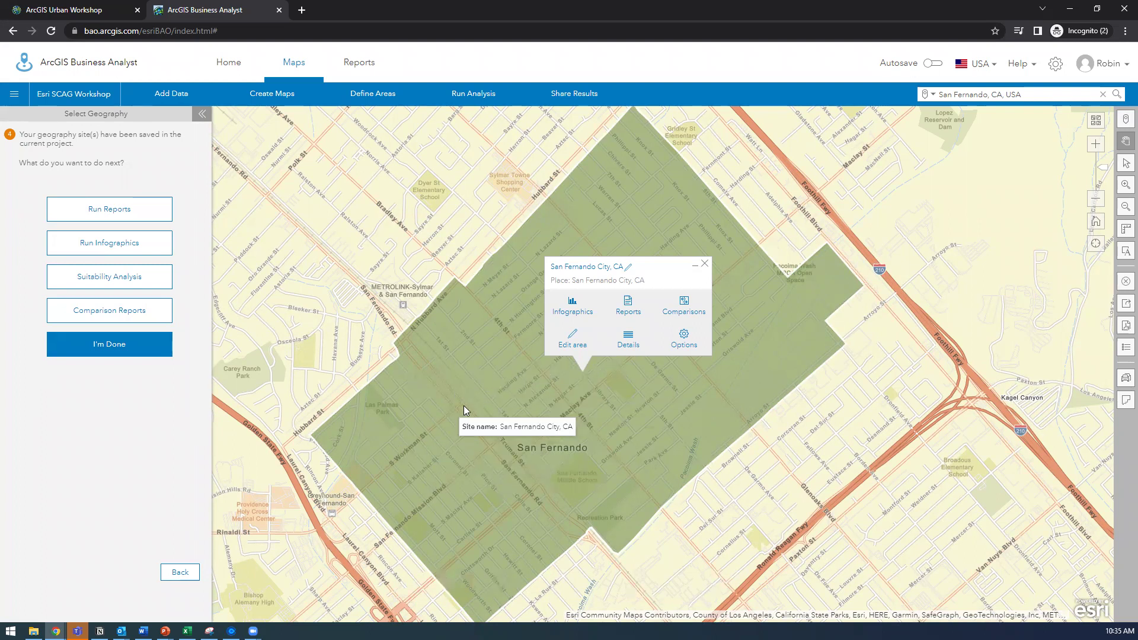
pyautogui.click(115, 355)
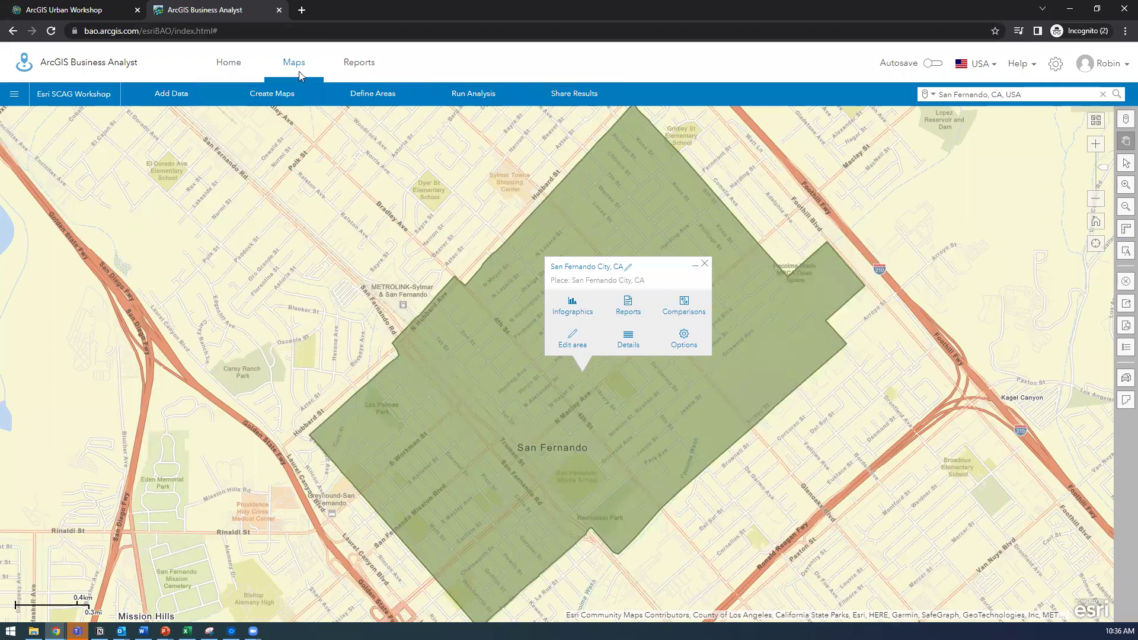
# Step: Start a color-coded map and look through the variable categories in the Data Browser
pyautogui.click(272, 102)
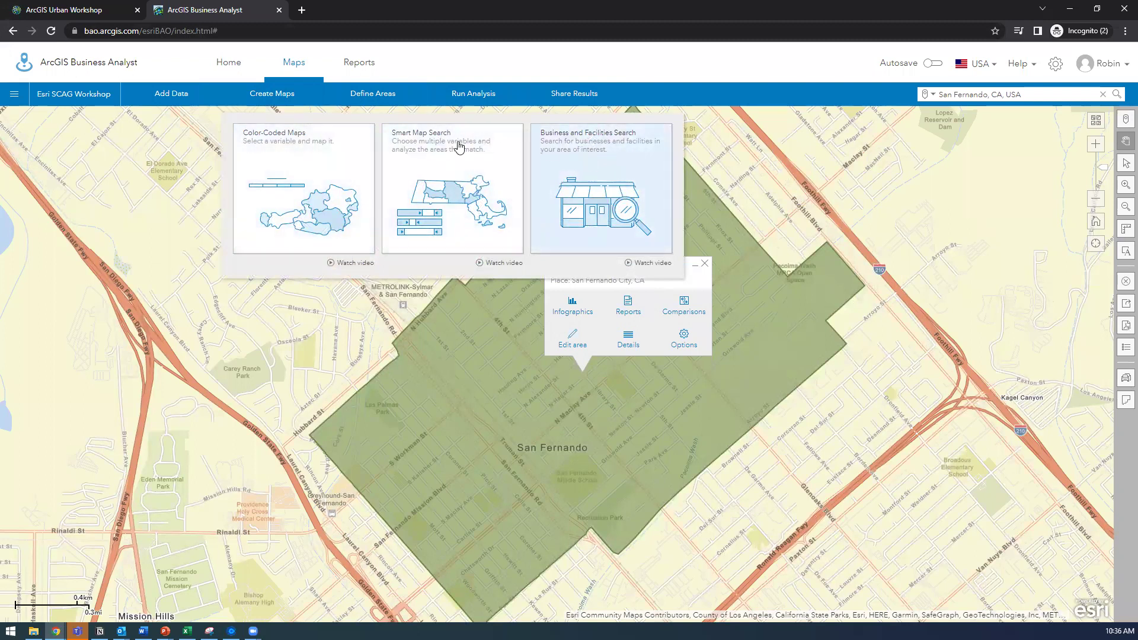
pyautogui.click(294, 178)
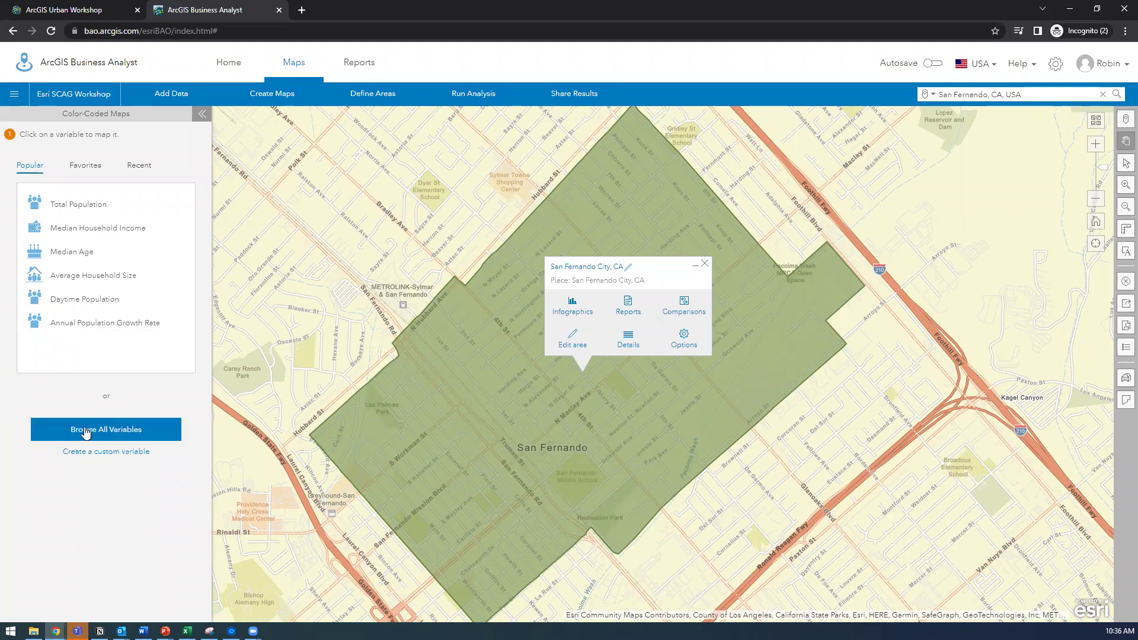
pyautogui.click(135, 433)
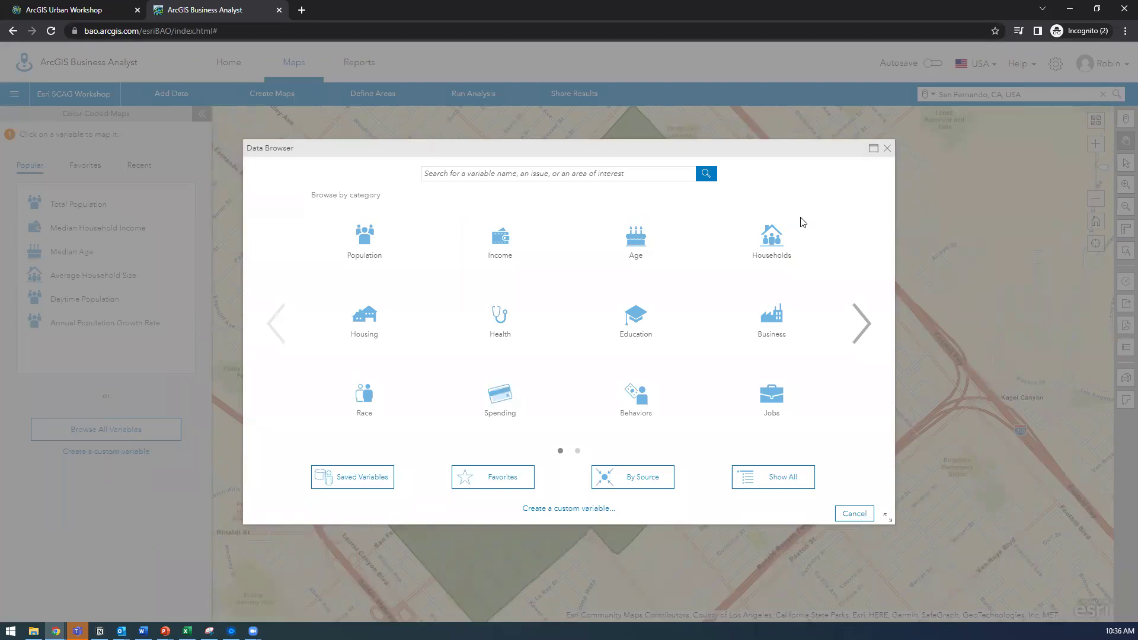
pyautogui.click(862, 323)
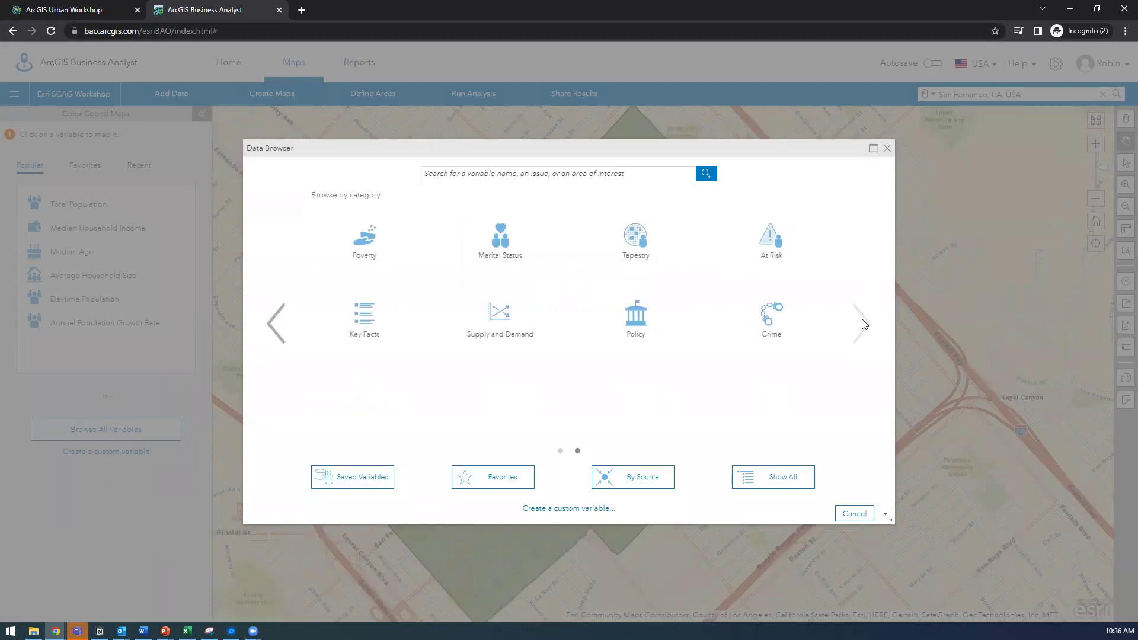
pyautogui.click(281, 338)
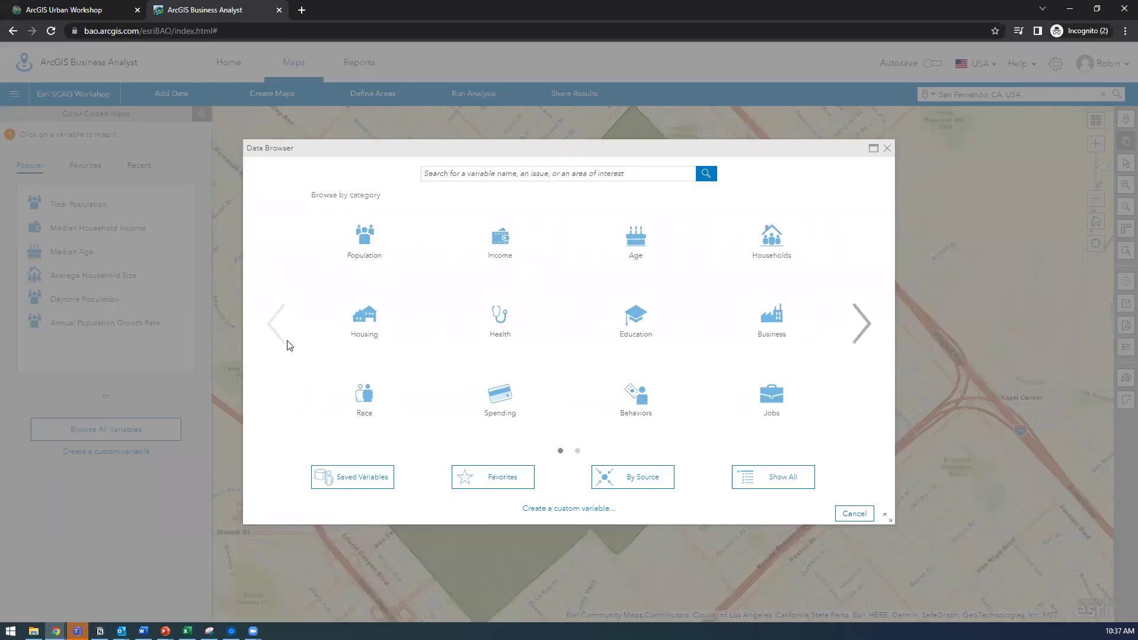
# Step: Map the 2021 Total Housing Units (Esri) variable from the Housing category
pyautogui.click(367, 318)
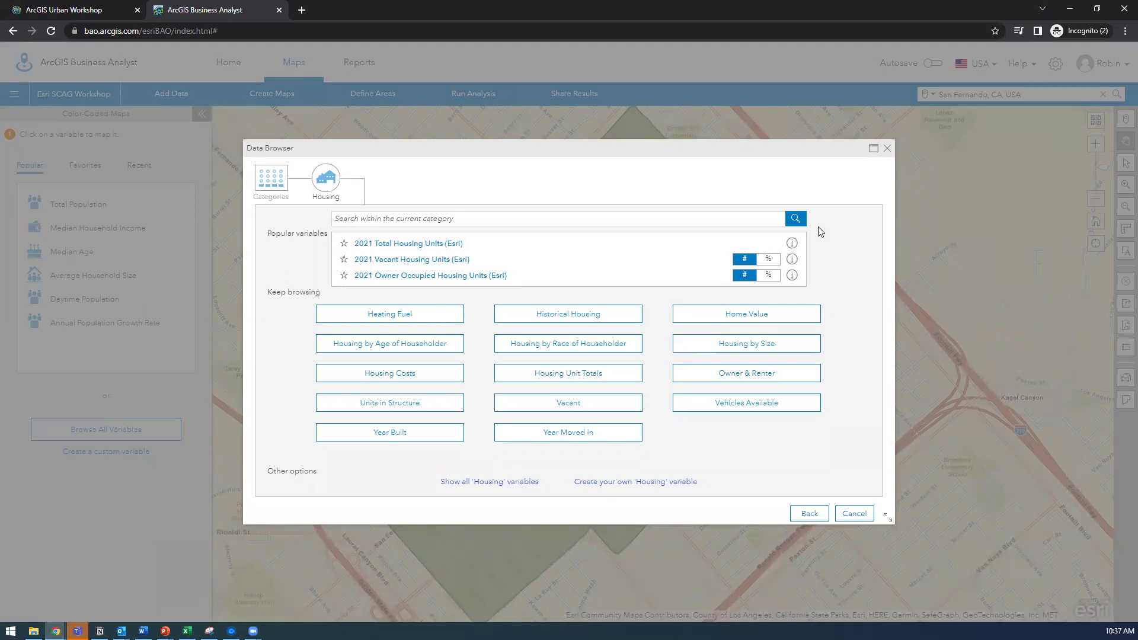
pyautogui.moveTo(794, 245)
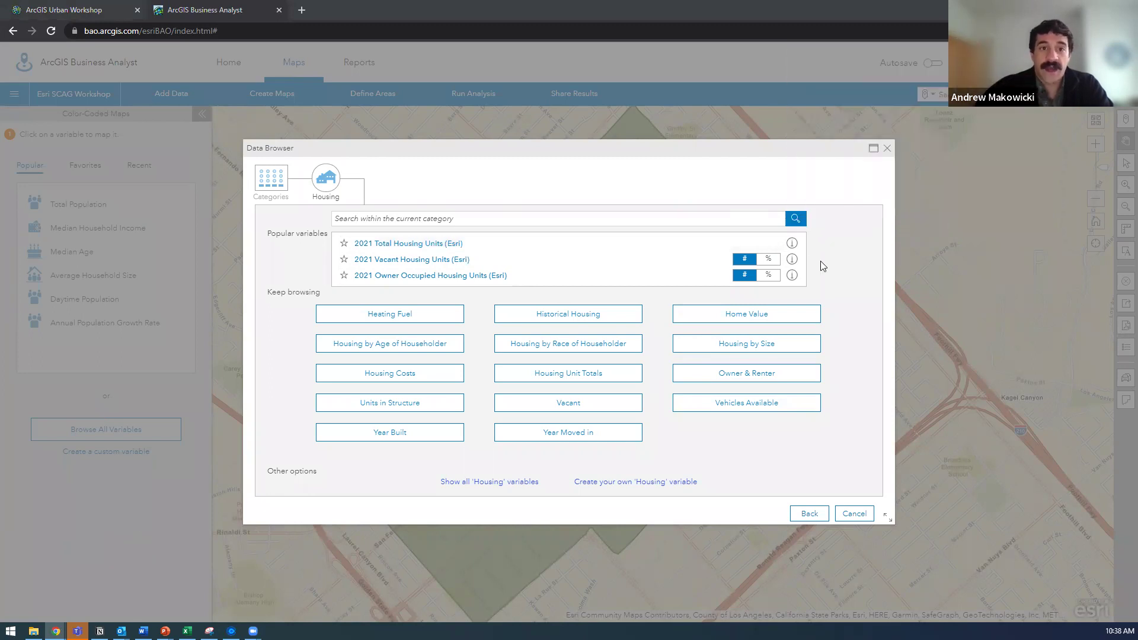
pyautogui.scroll(-1, 885, 164)
pyautogui.scroll(2, 893, 176)
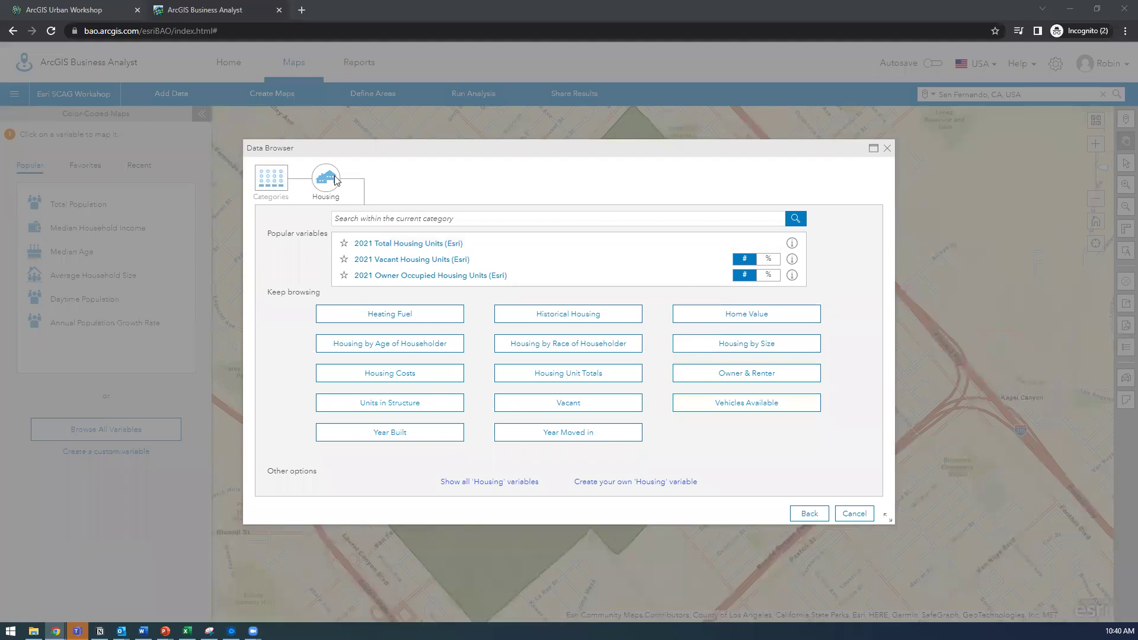
pyautogui.click(271, 181)
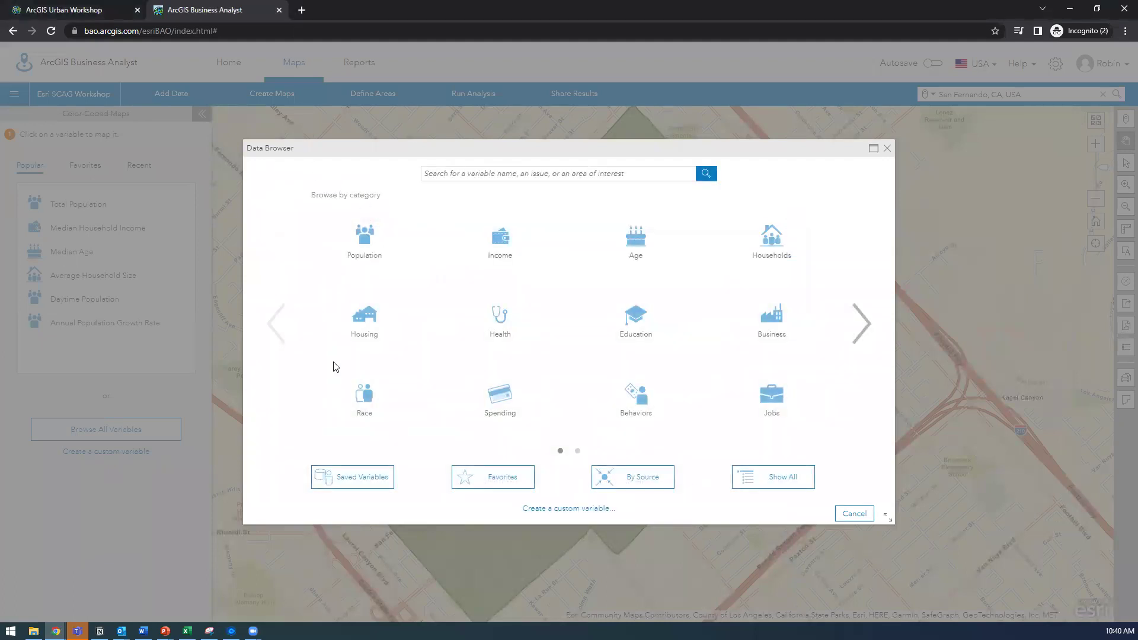
pyautogui.click(364, 325)
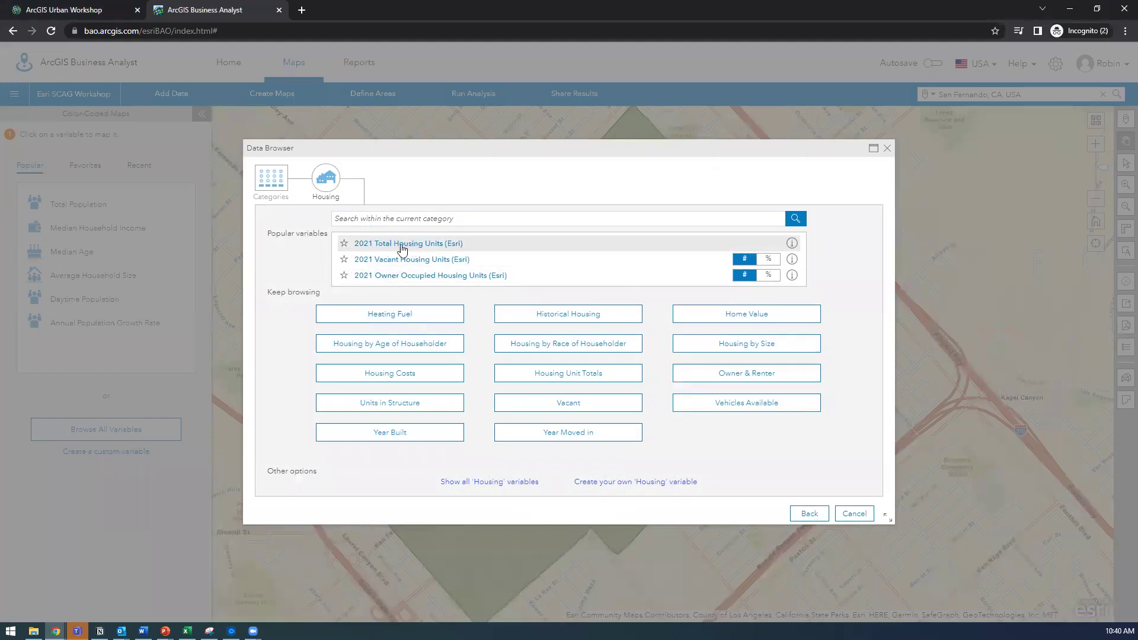
pyautogui.click(445, 249)
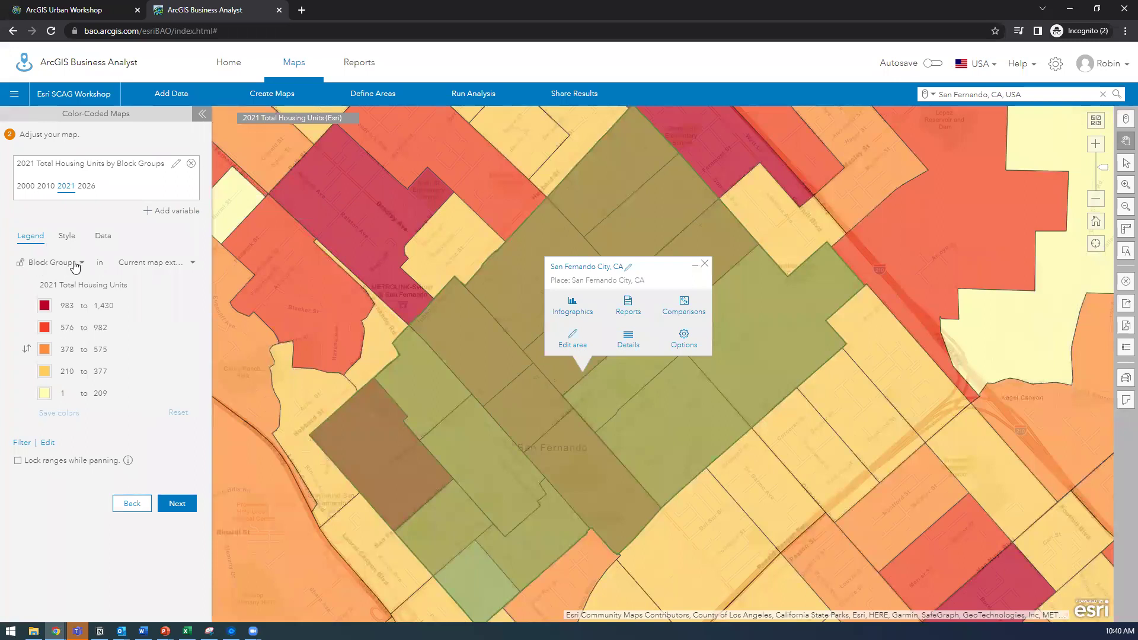
# Step: Restrict the block group map of total housing units from the current map extent to San Fernando City, CA
pyautogui.click(159, 266)
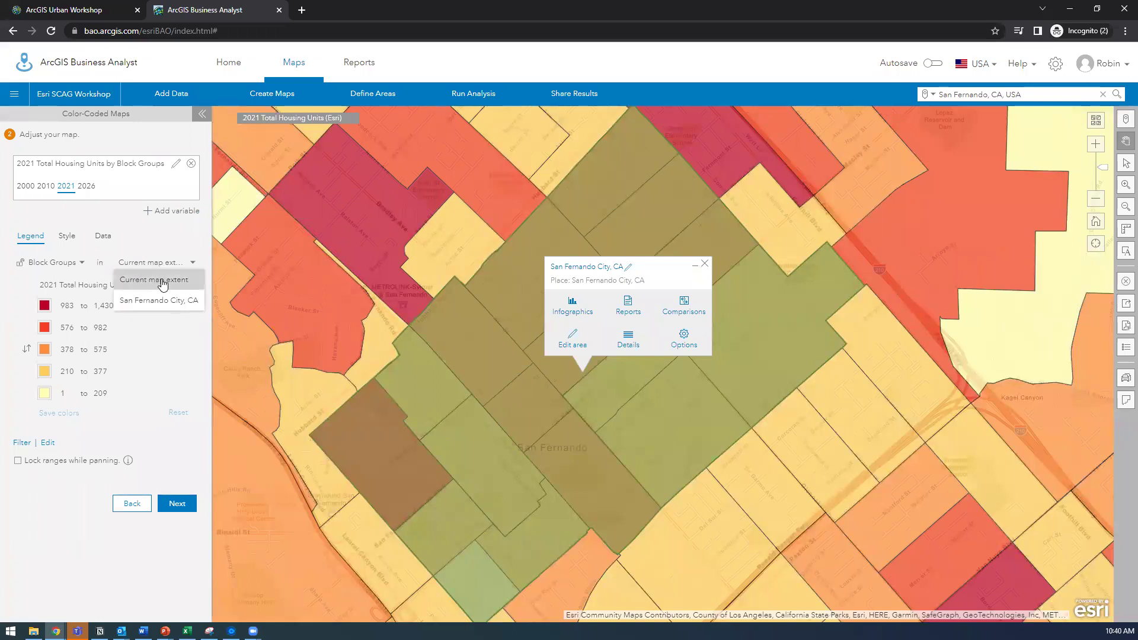
pyautogui.click(150, 239)
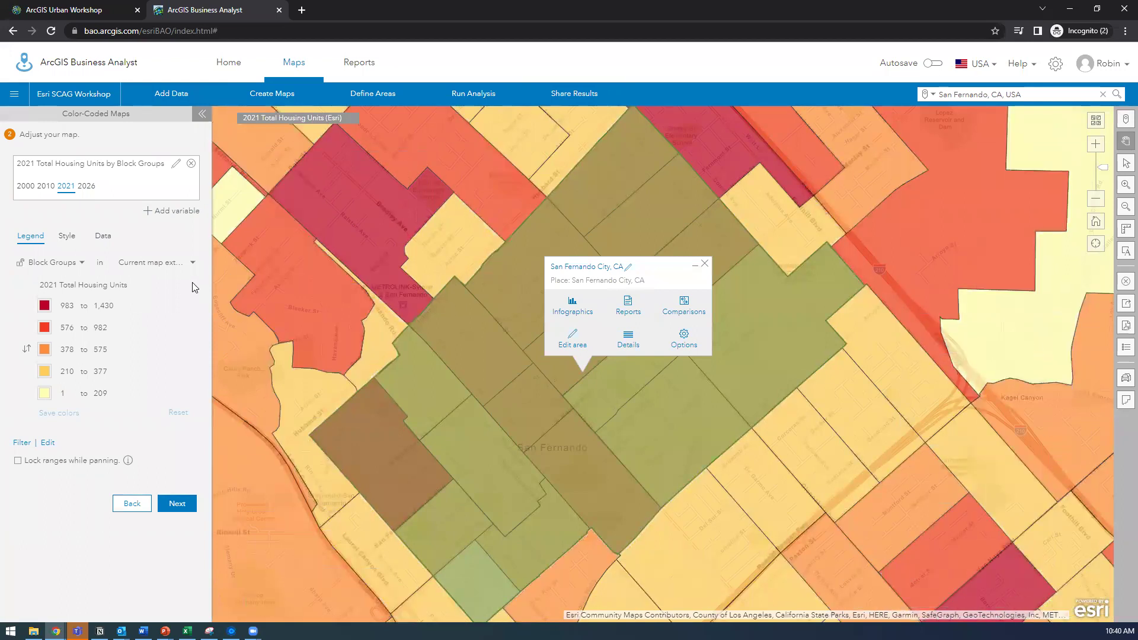
pyautogui.click(165, 268)
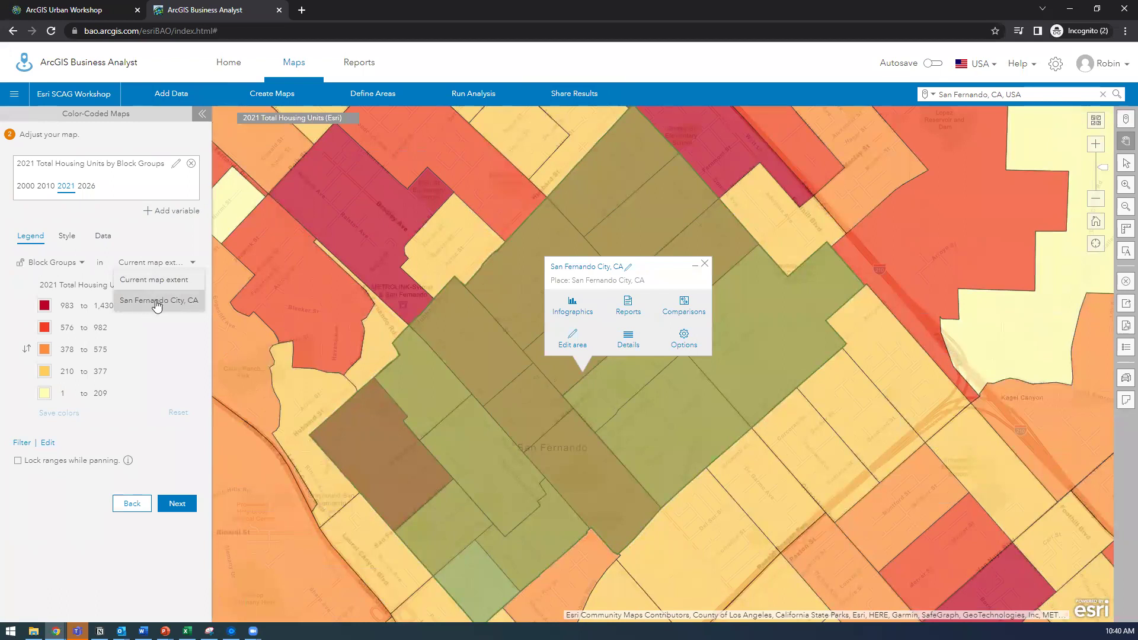
pyautogui.click(141, 262)
pyautogui.click(141, 262)
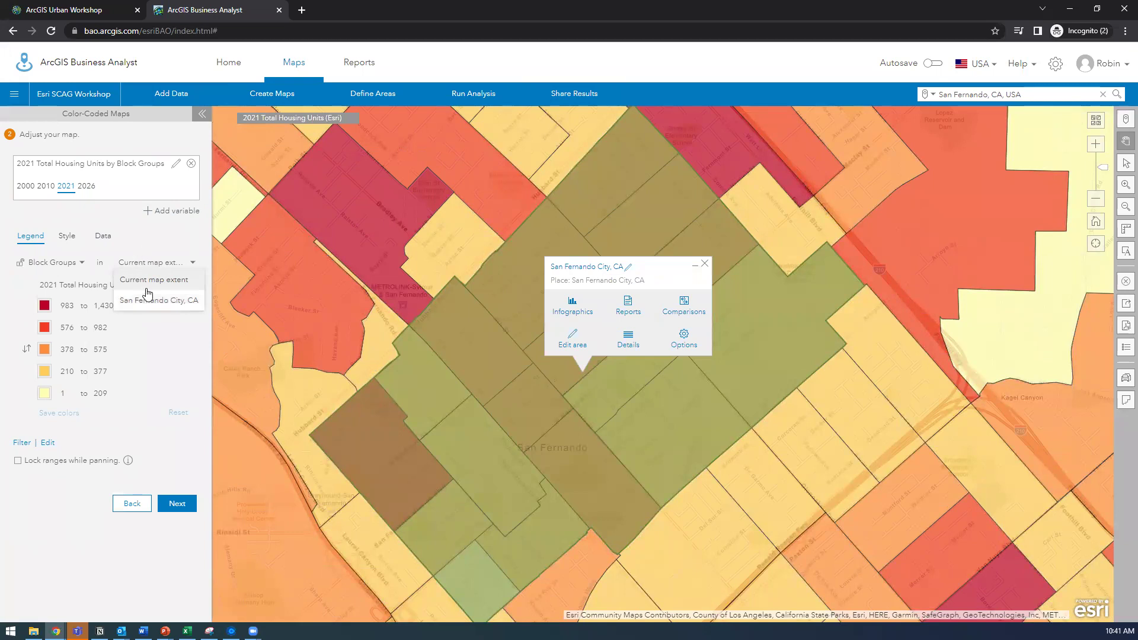
pyautogui.click(152, 303)
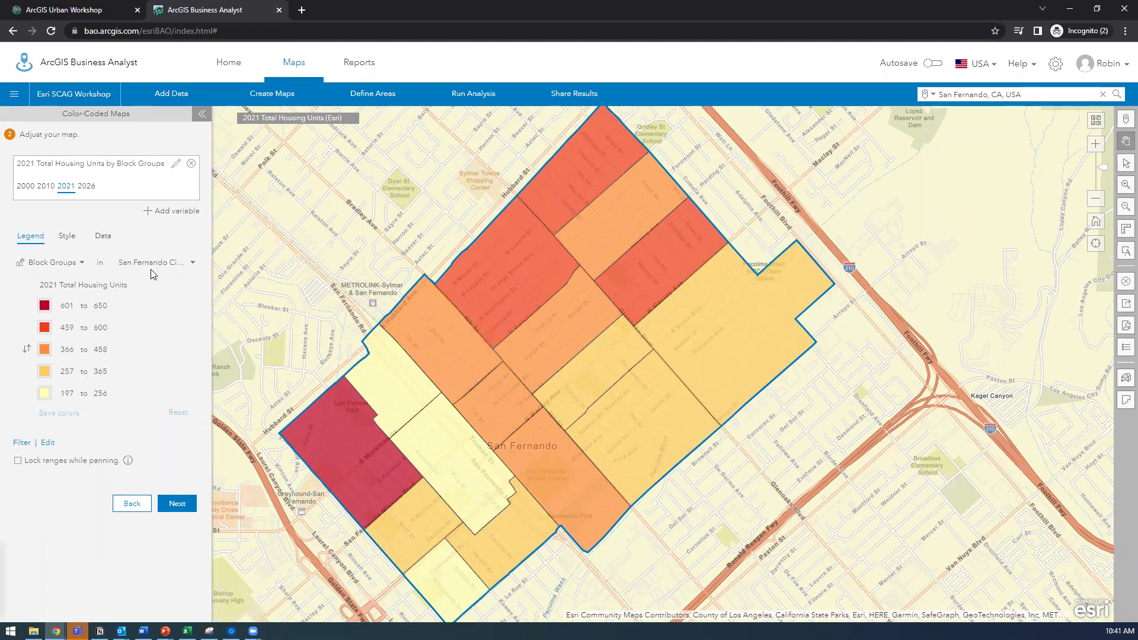
pyautogui.click(152, 266)
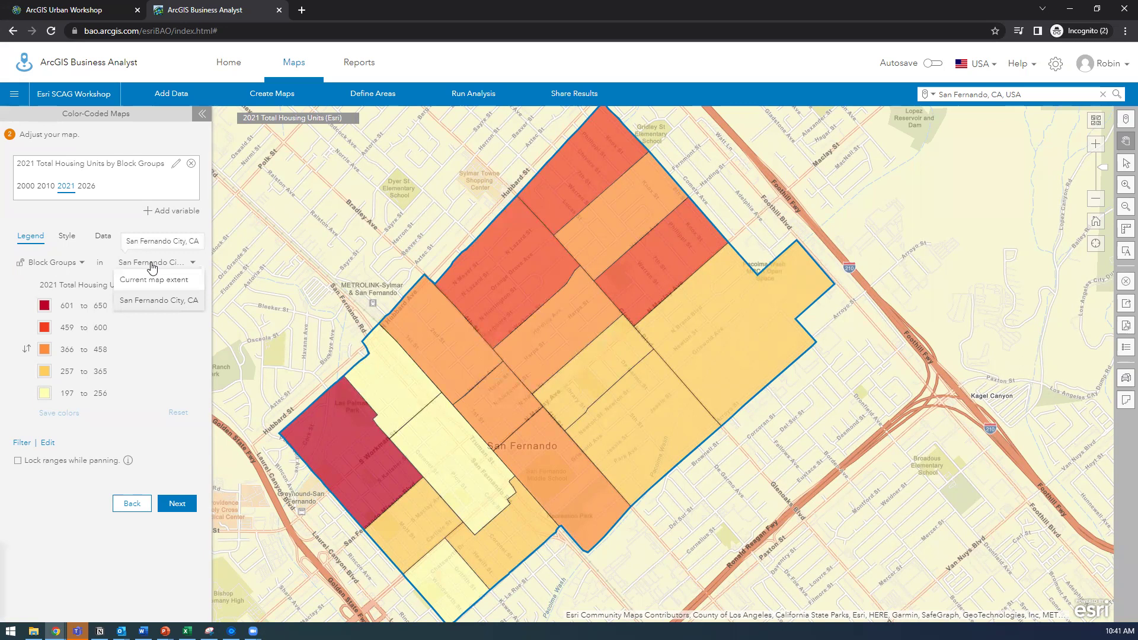
pyautogui.click(139, 248)
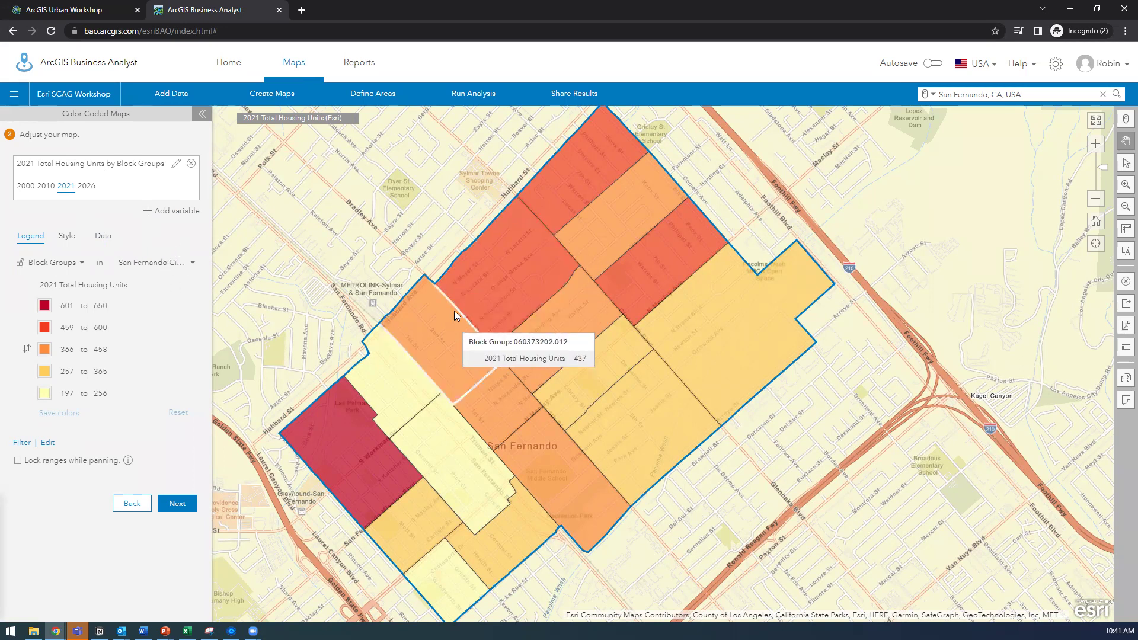
# Step: Examine the 2021 total housing units of individual block groups within San Fernando
pyautogui.moveTo(501, 262)
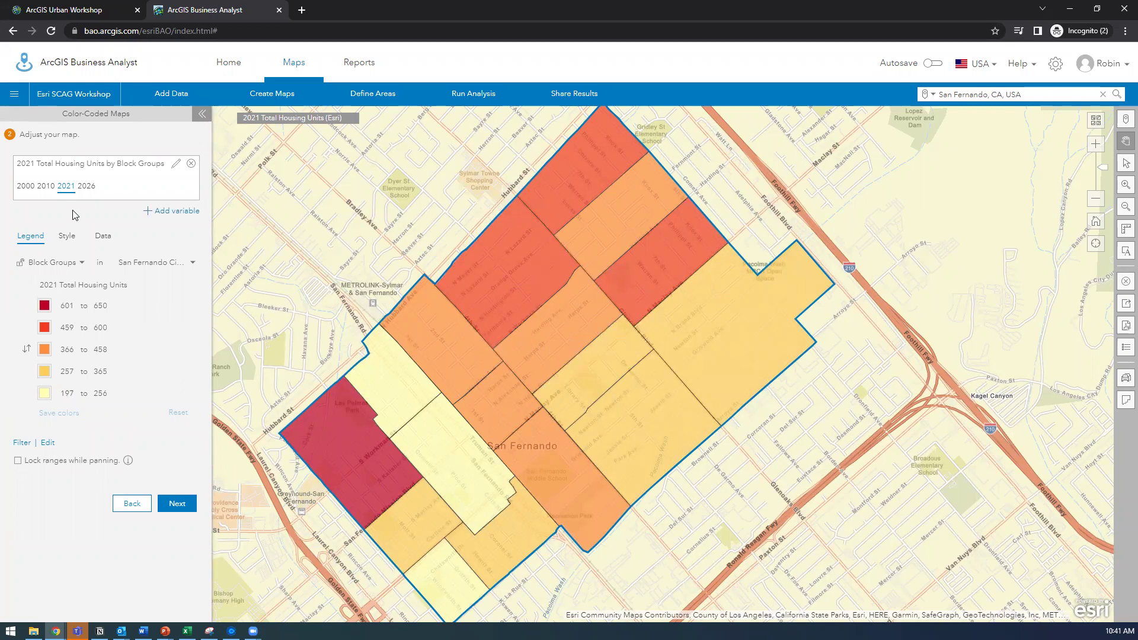
pyautogui.moveTo(320, 428)
pyautogui.click(62, 187)
# Step: Start adding a second map variable and look through the 2015-2019 Gross Rent (ACS) variables under Housing Costs
pyautogui.click(147, 212)
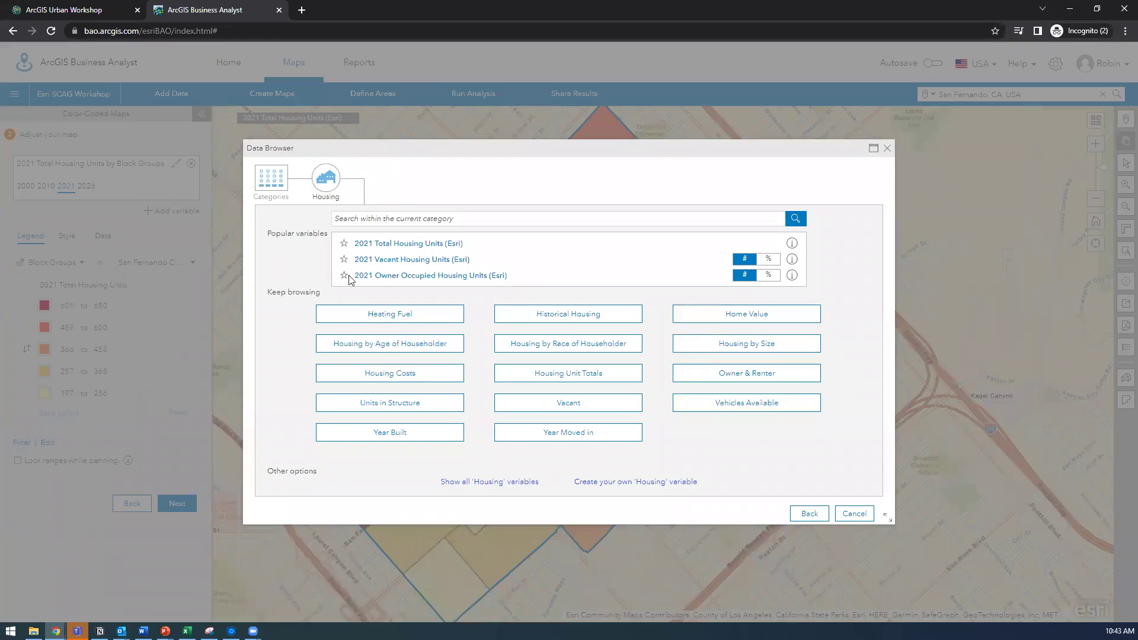
pyautogui.click(360, 374)
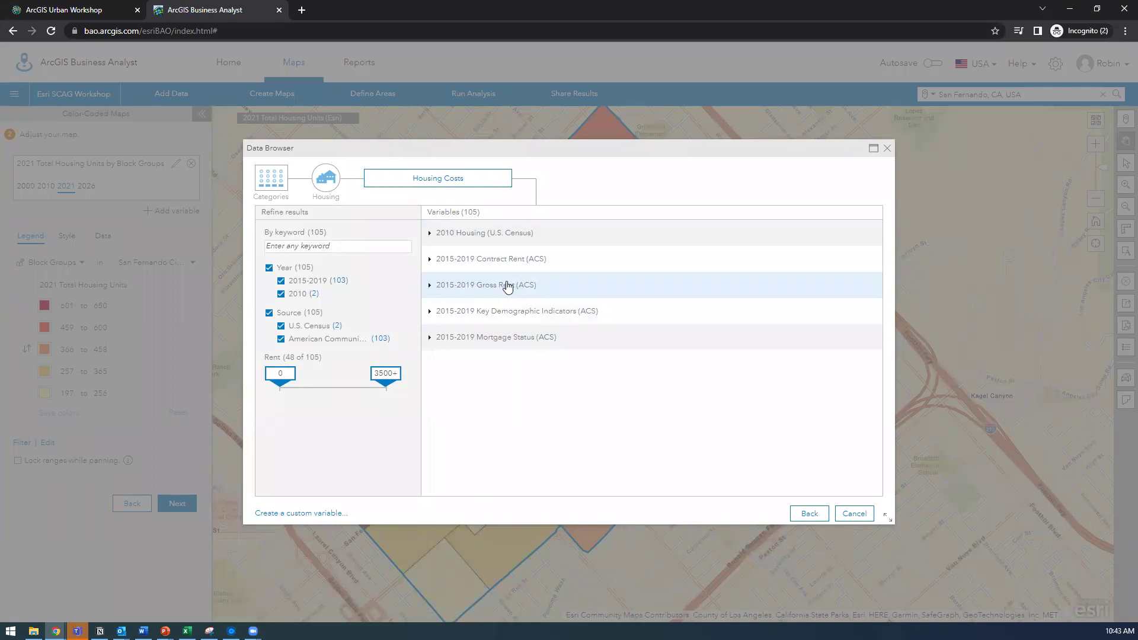
pyautogui.click(473, 288)
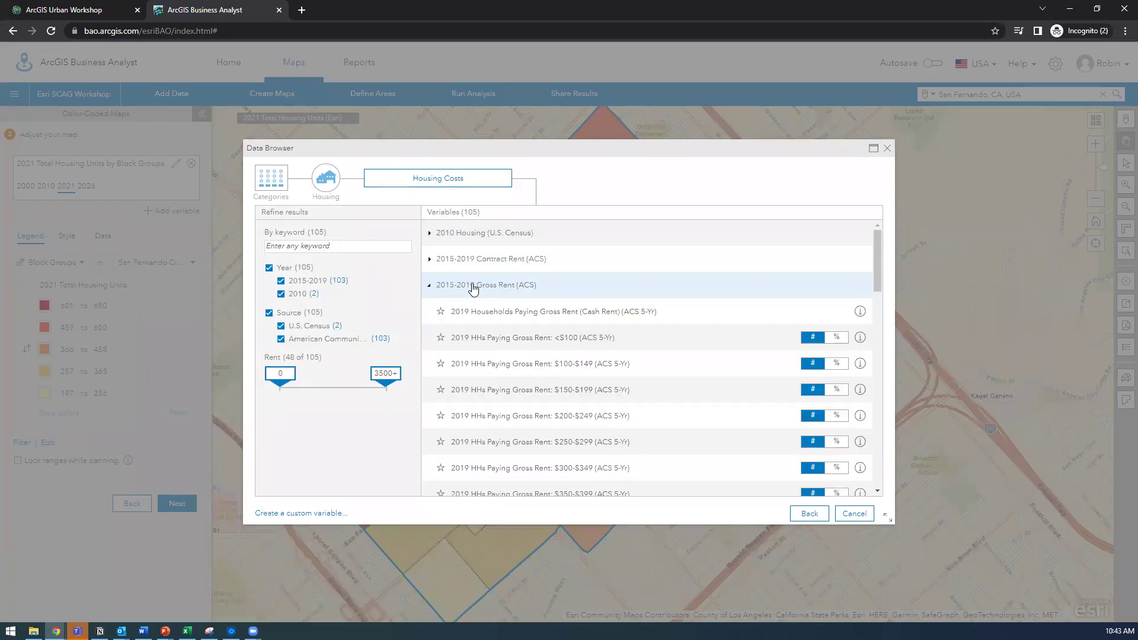
pyautogui.scroll(-4, 690, 341)
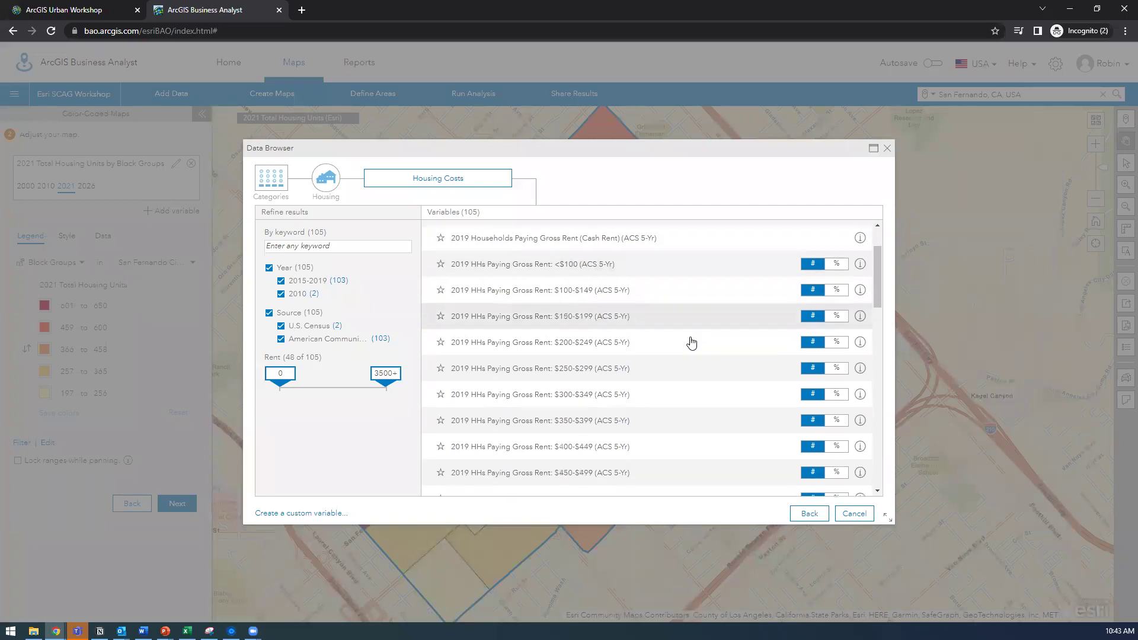
pyautogui.scroll(-6, 691, 342)
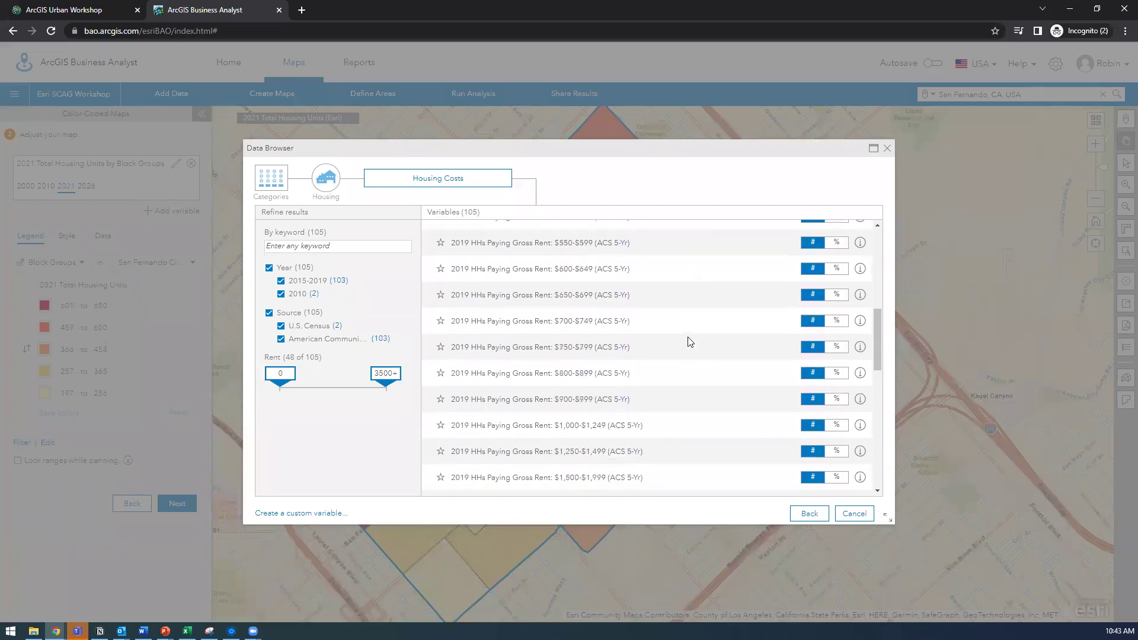
pyautogui.scroll(-5, 686, 336)
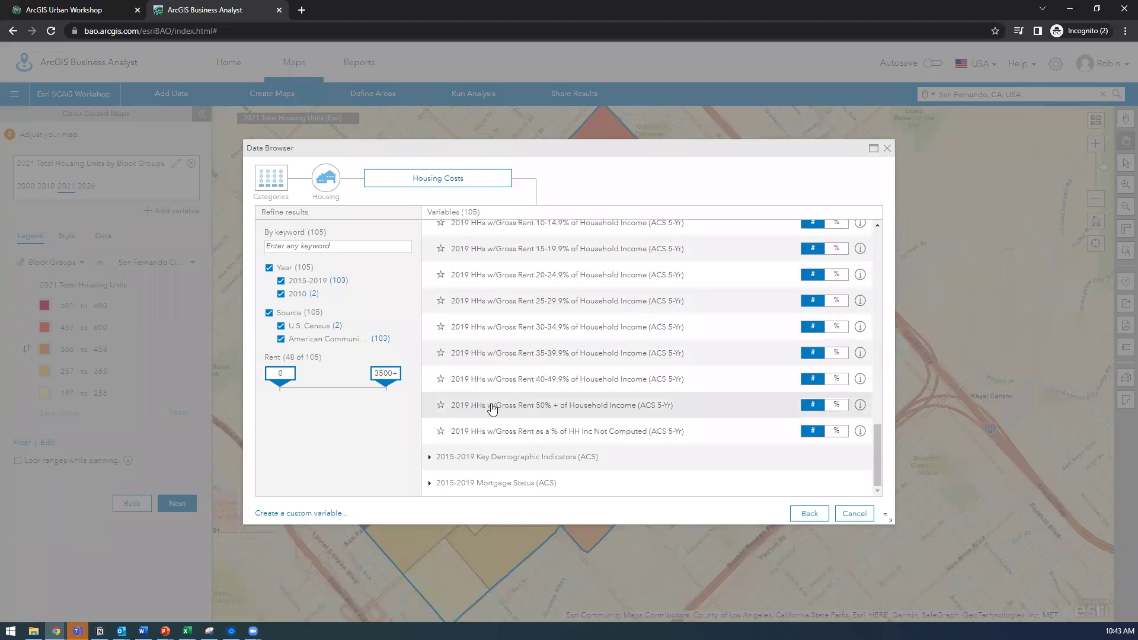
pyautogui.scroll(1, 492, 407)
pyautogui.scroll(8, 492, 408)
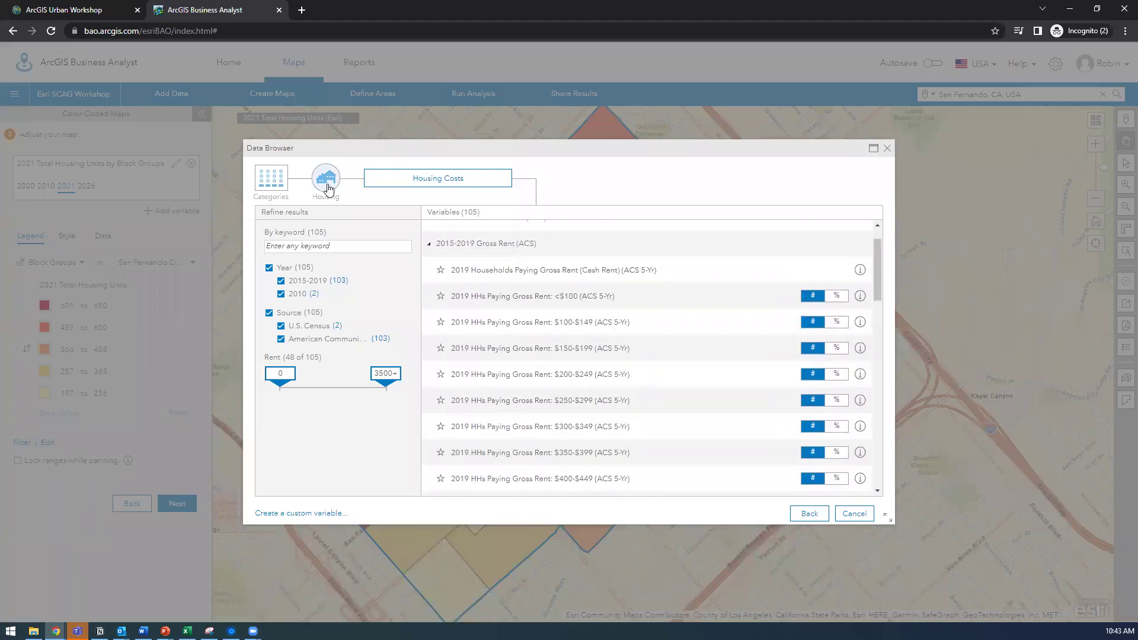
# Step: Add the Housing Costs variable 2019 HHs w/Gross Rent 50% + of Household Income (ACS 5-Yr) to the map
pyautogui.click(326, 181)
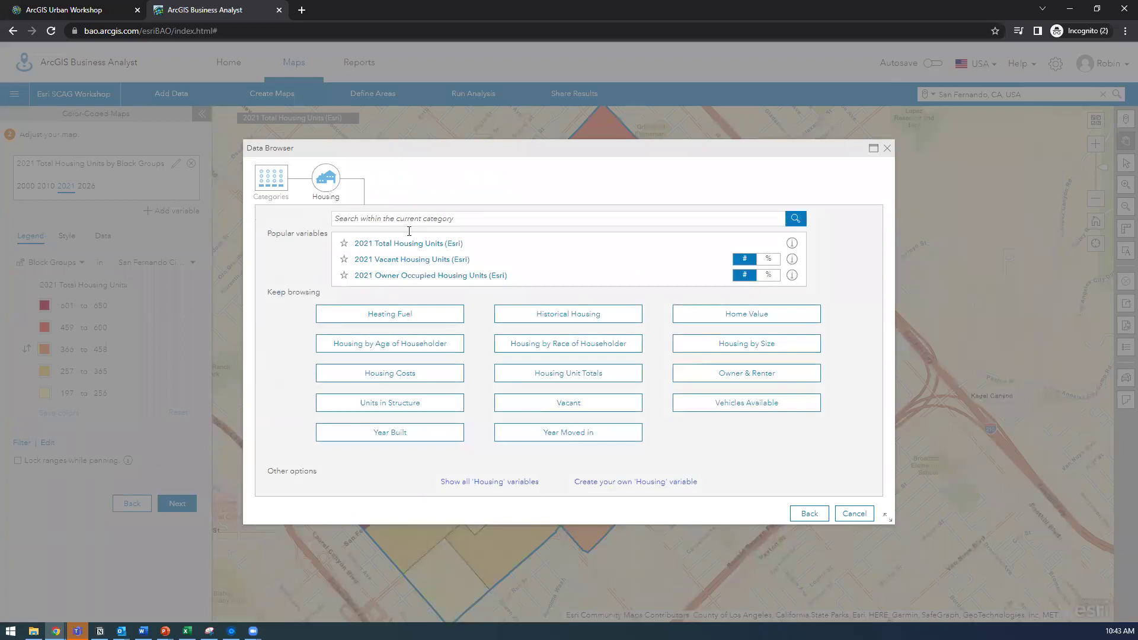
pyautogui.click(420, 382)
pyautogui.click(429, 286)
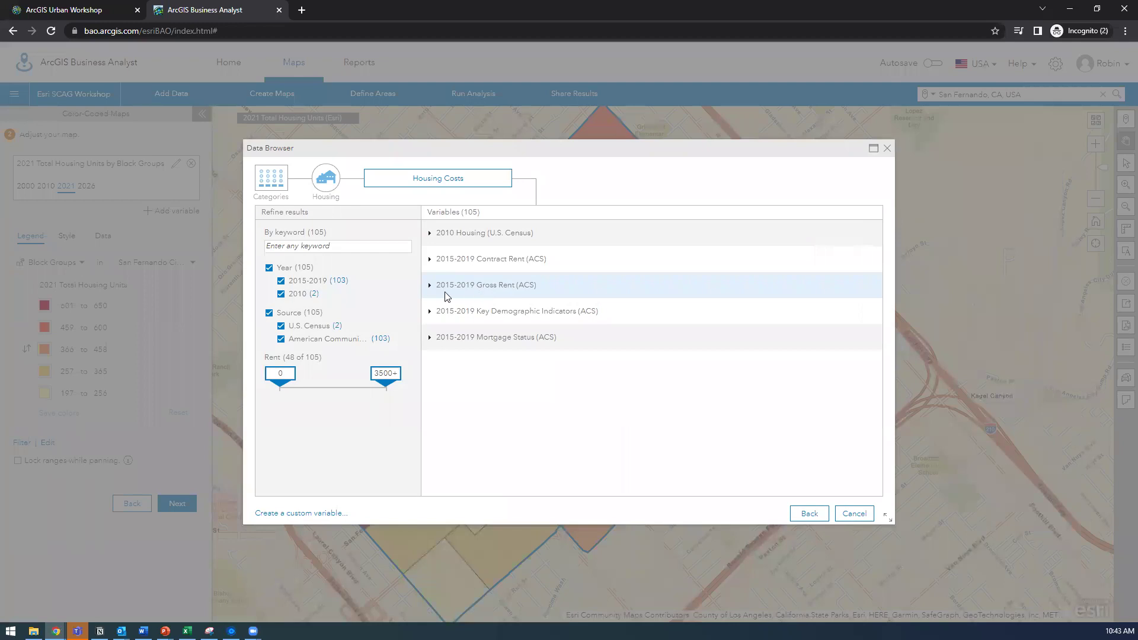
pyautogui.click(485, 291)
pyautogui.scroll(-3, 619, 380)
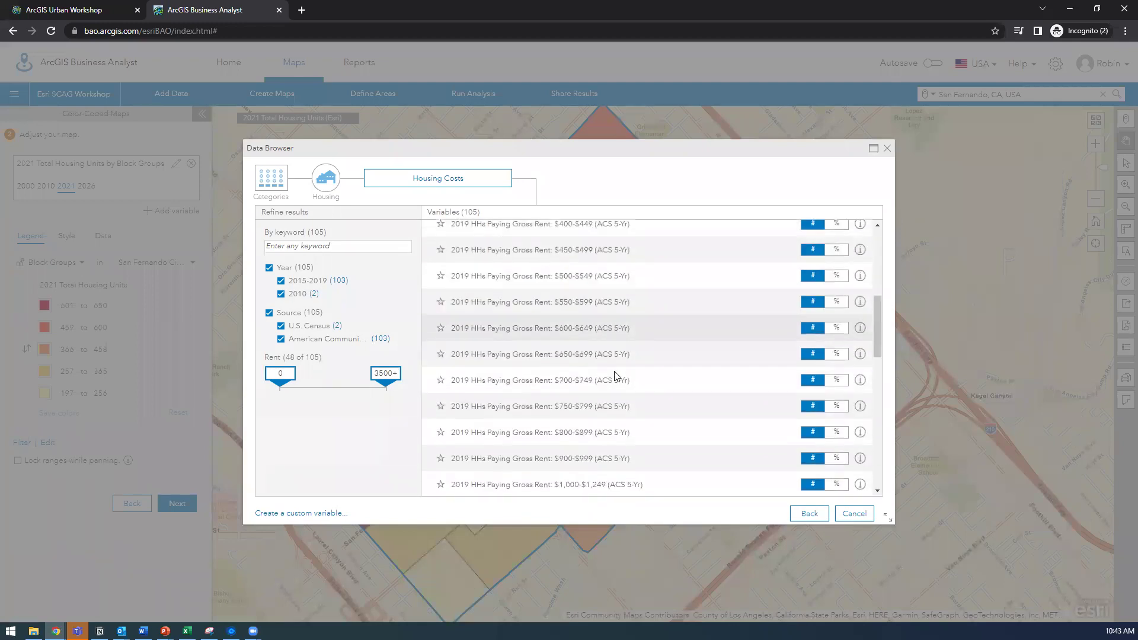
pyautogui.scroll(-8, 615, 375)
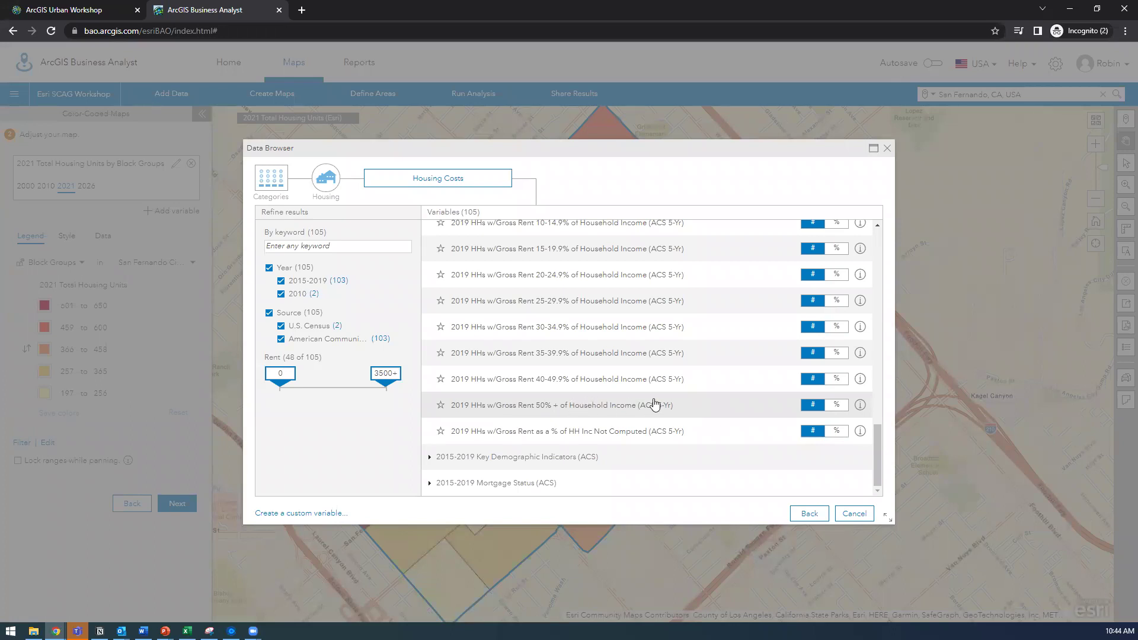
pyautogui.click(694, 410)
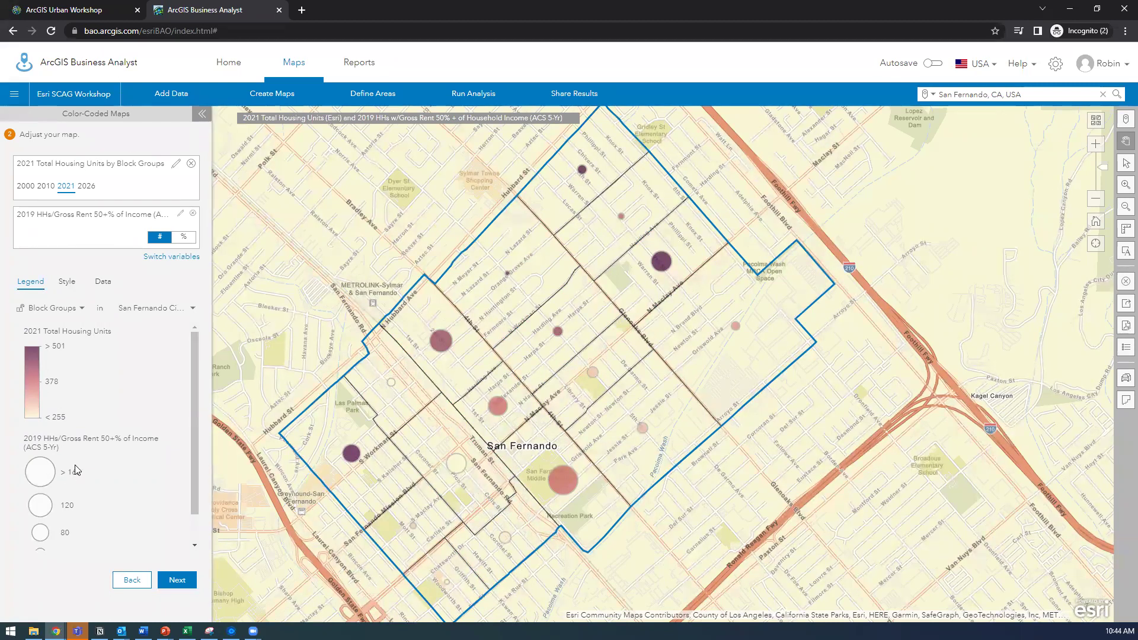
# Step: Swap the two map variables so that gross rent burden sets the color and total housing units set the symbol size
pyautogui.moveTo(320, 460)
pyautogui.click(172, 258)
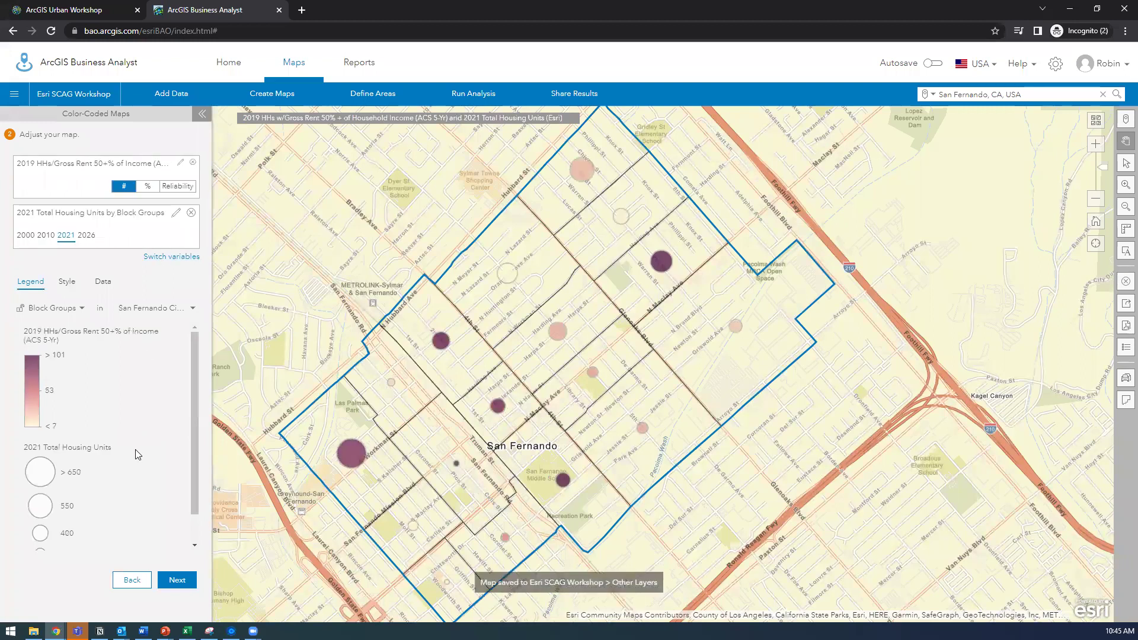
# Step: Examine the legend's color ramp for rent-burdened households and its circle sizes for 2021 total housing units
pyautogui.scroll(-1, 133, 454)
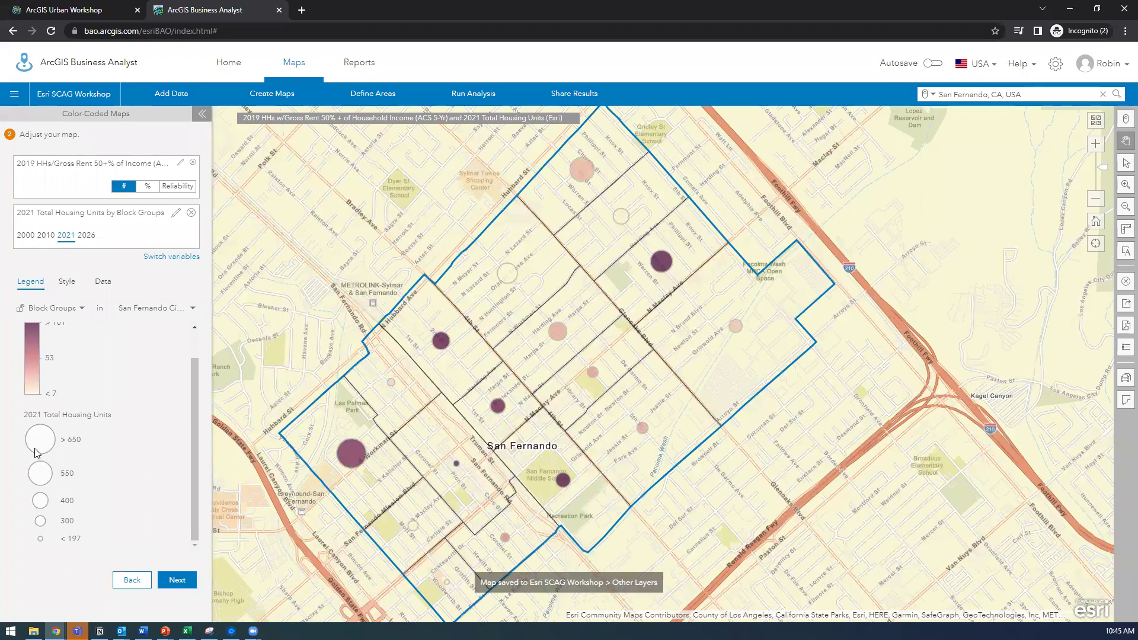
pyautogui.scroll(1, 89, 392)
pyautogui.scroll(2, 89, 392)
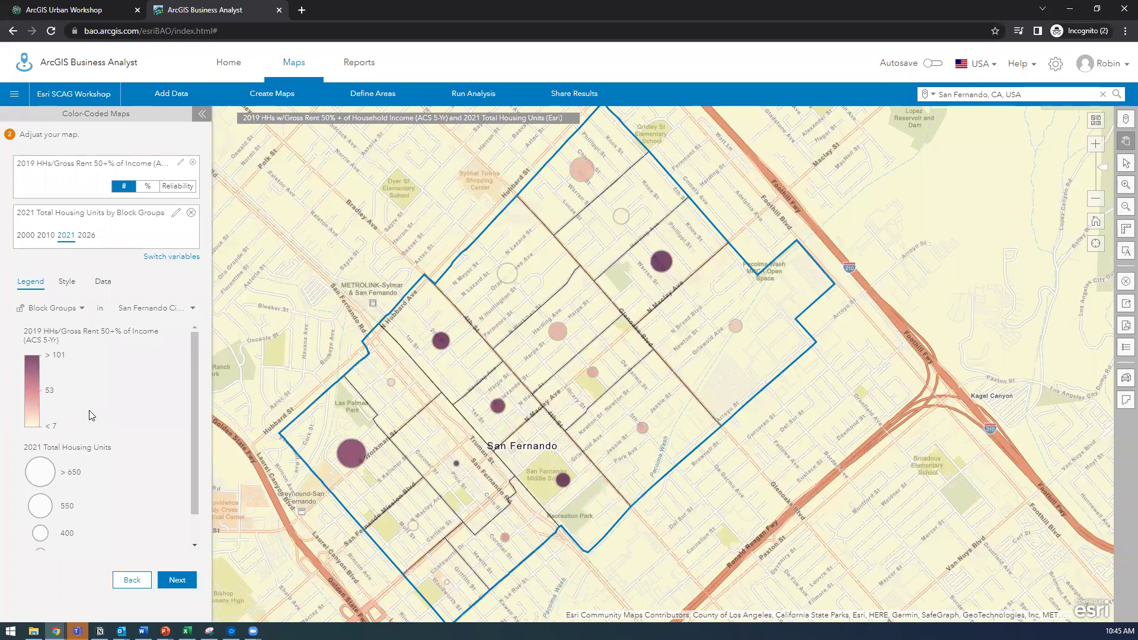
pyautogui.scroll(-1, 99, 436)
pyautogui.scroll(1, 98, 435)
pyautogui.scroll(-1, 83, 370)
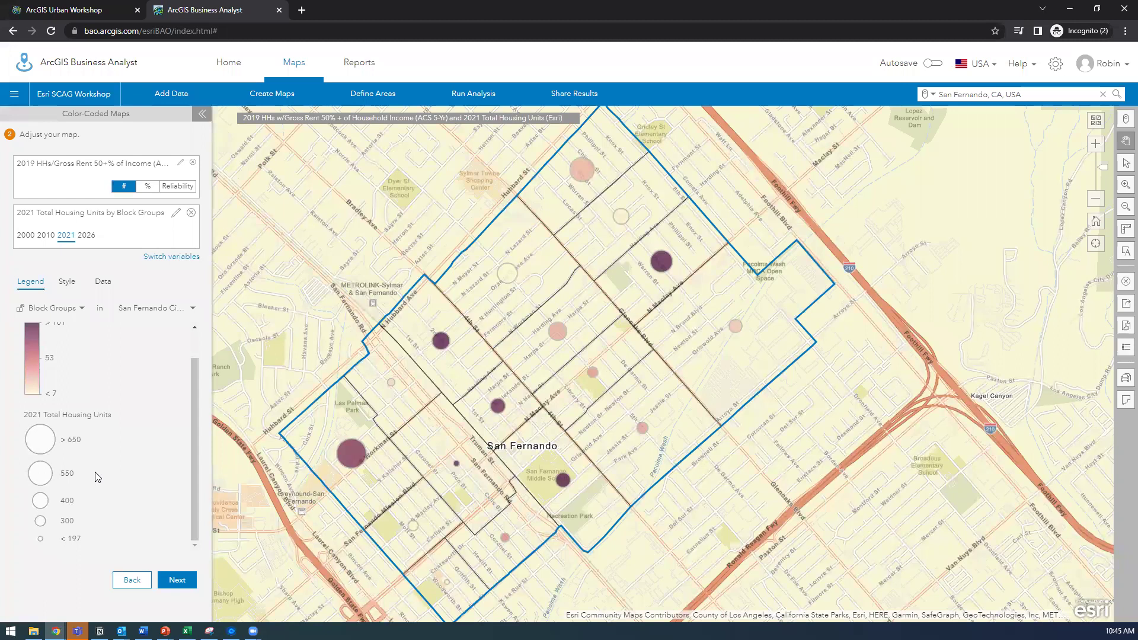
pyautogui.scroll(1, 97, 474)
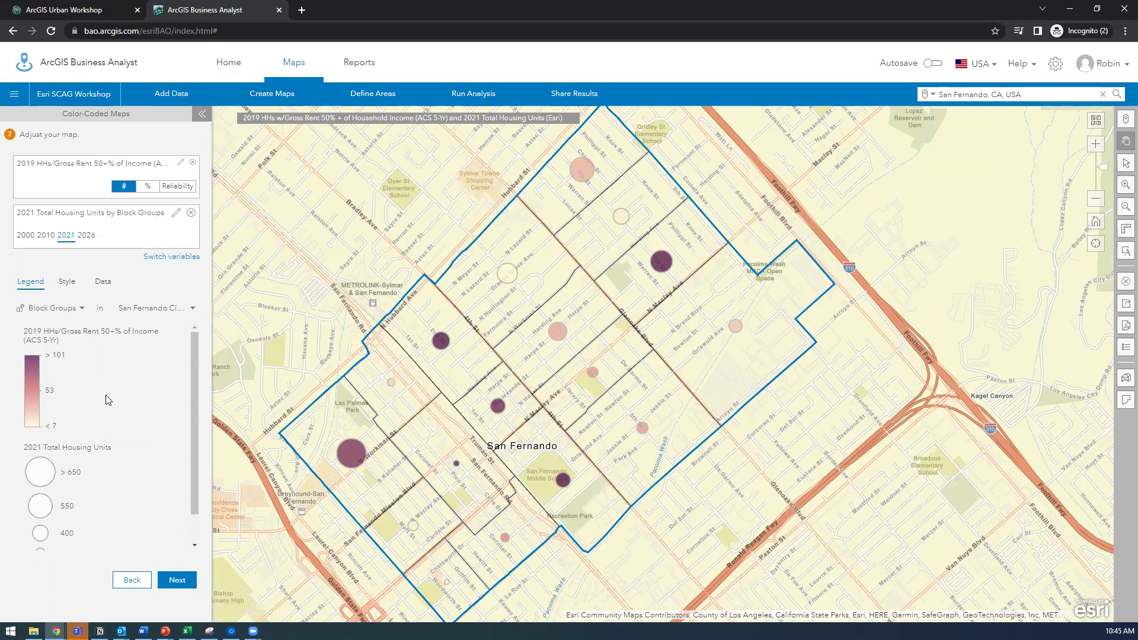
pyautogui.scroll(-1, 104, 462)
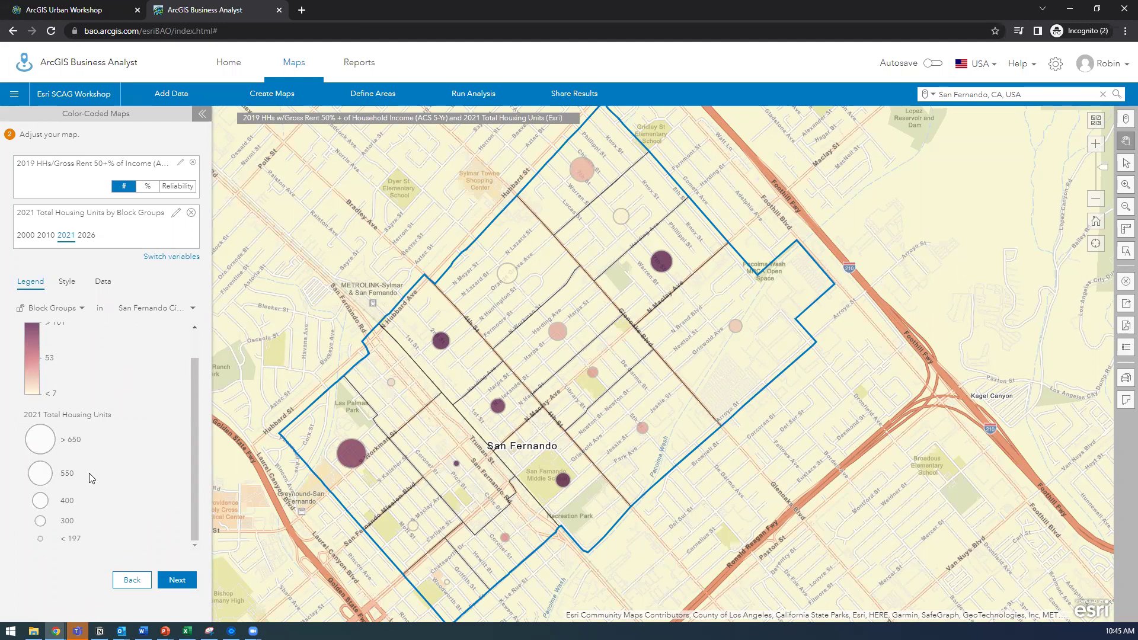
# Step: Examine the rent burden and total housing unit values of individual San Fernando block groups against the legend
pyautogui.moveTo(372, 408)
pyautogui.moveTo(451, 452)
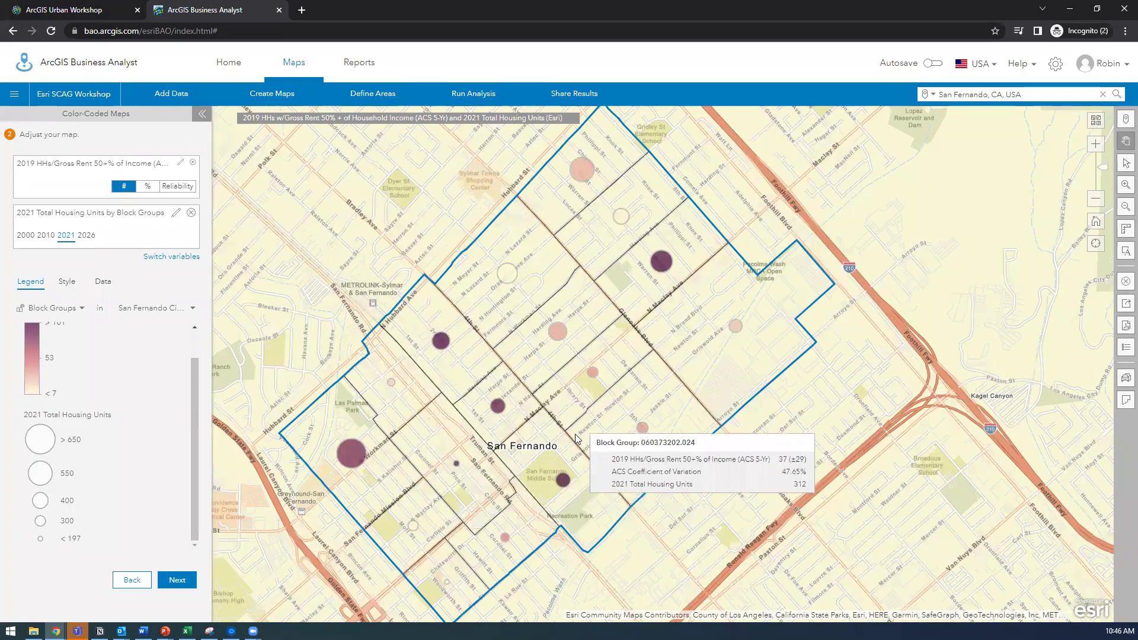
pyautogui.moveTo(558, 483)
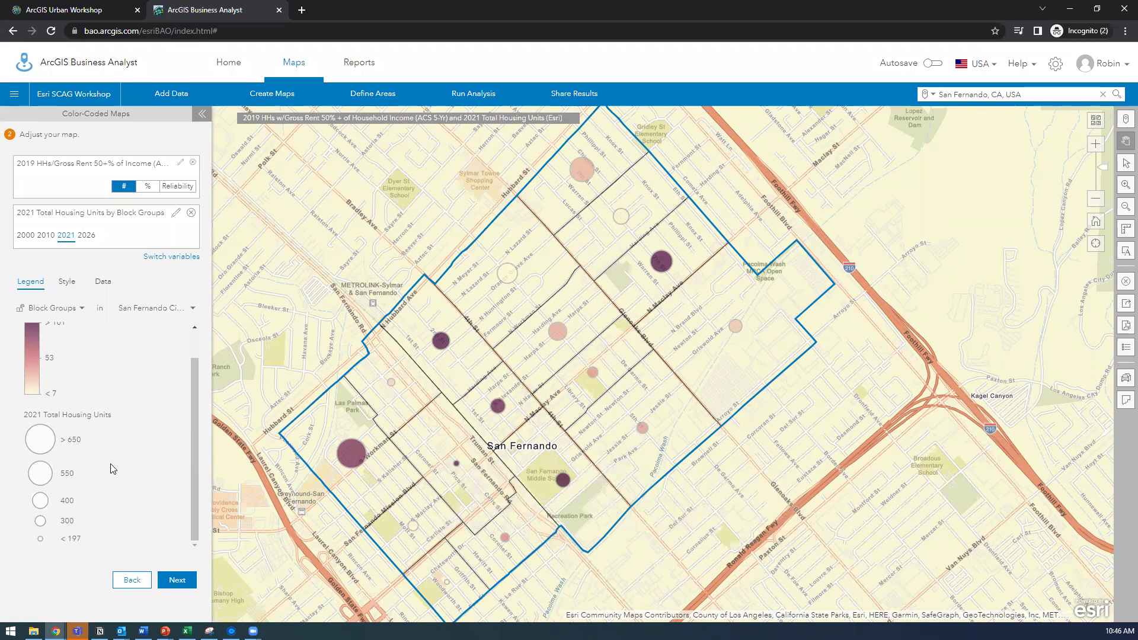
pyautogui.scroll(2, 113, 469)
pyautogui.scroll(-1, 112, 469)
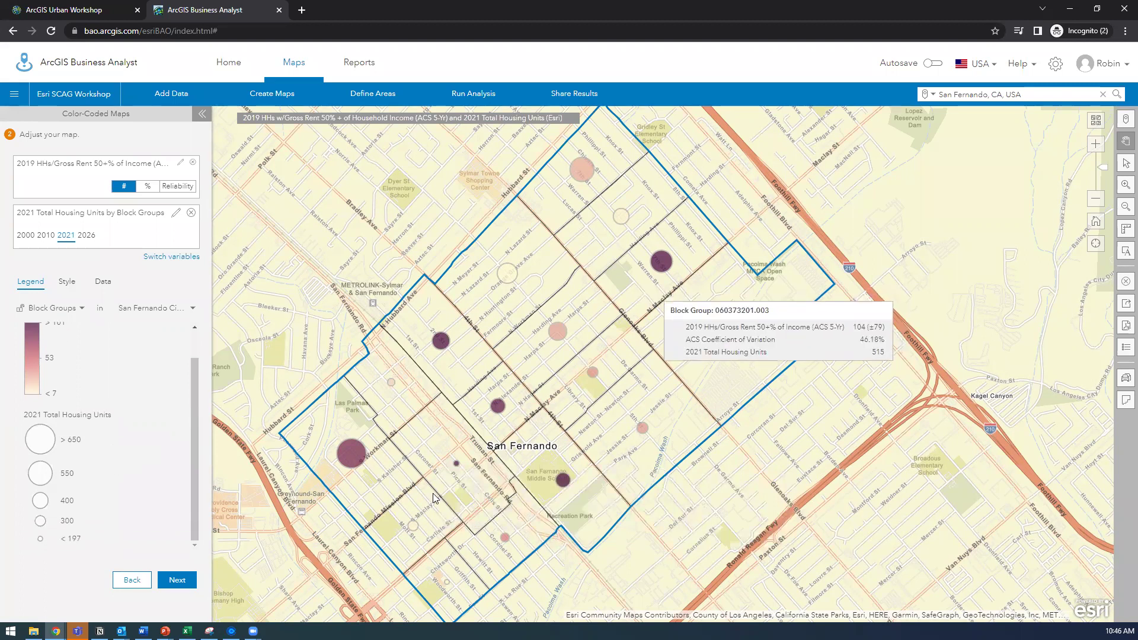
pyautogui.moveTo(560, 378)
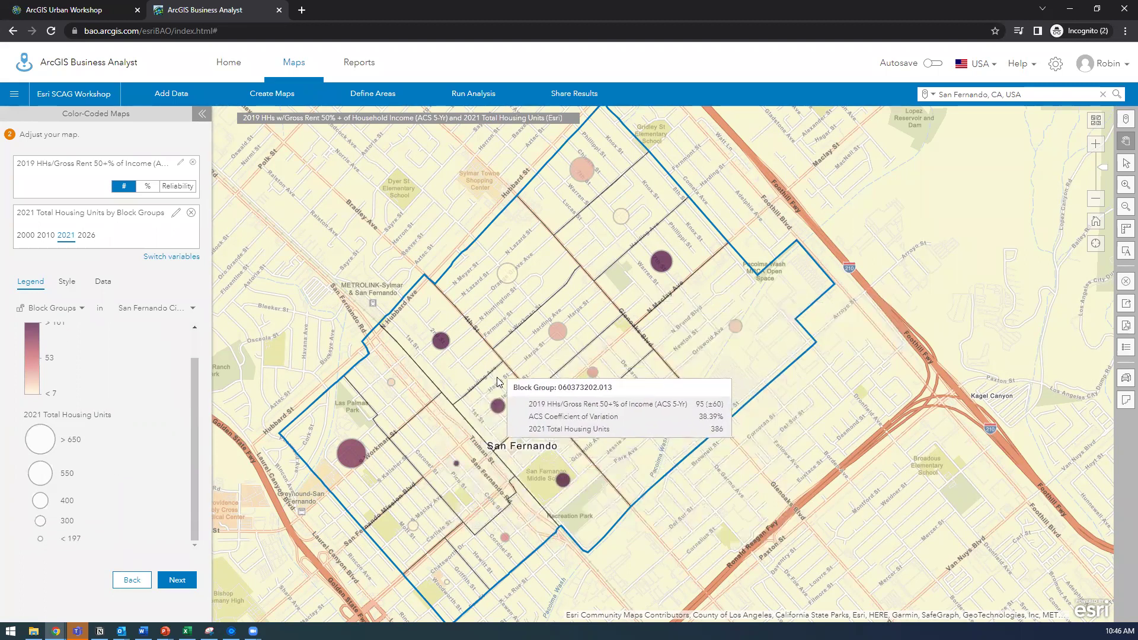
pyautogui.moveTo(751, 371)
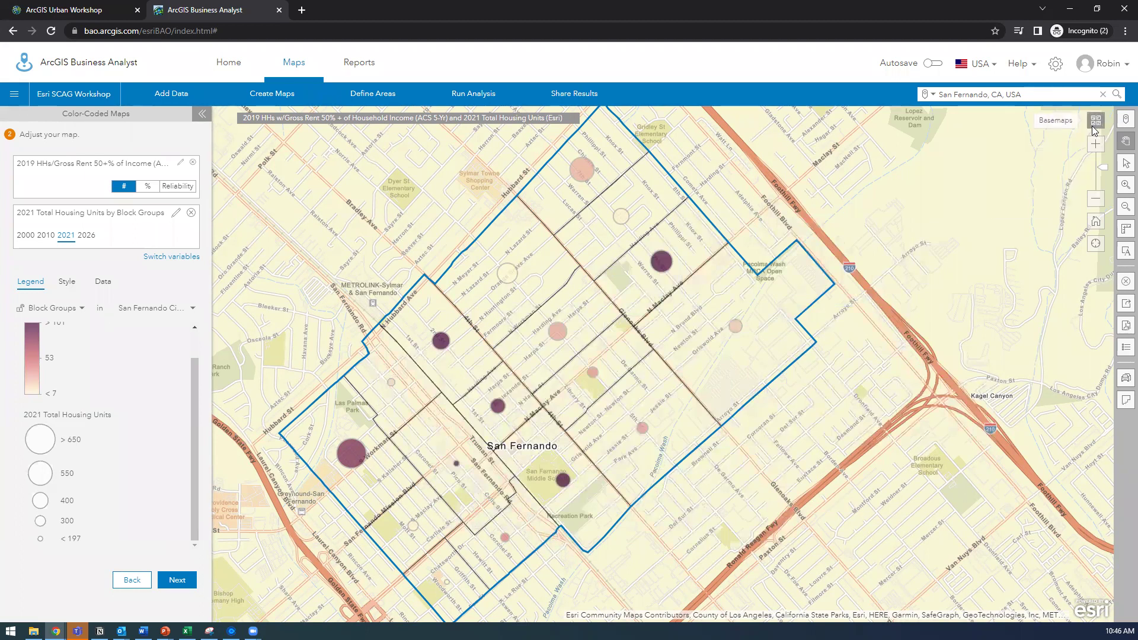
# Step: Change the map's basemap from Streets to Dark Gray Canvas
pyautogui.moveTo(1095, 196)
pyautogui.click(1095, 122)
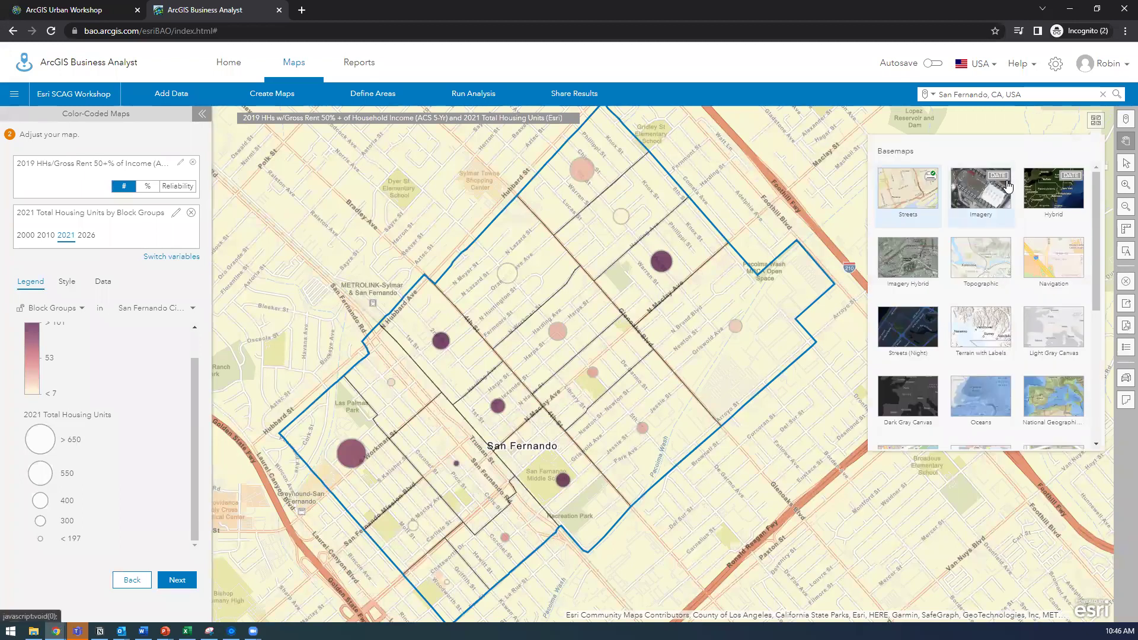
pyautogui.scroll(-1, 948, 290)
pyautogui.scroll(1, 948, 290)
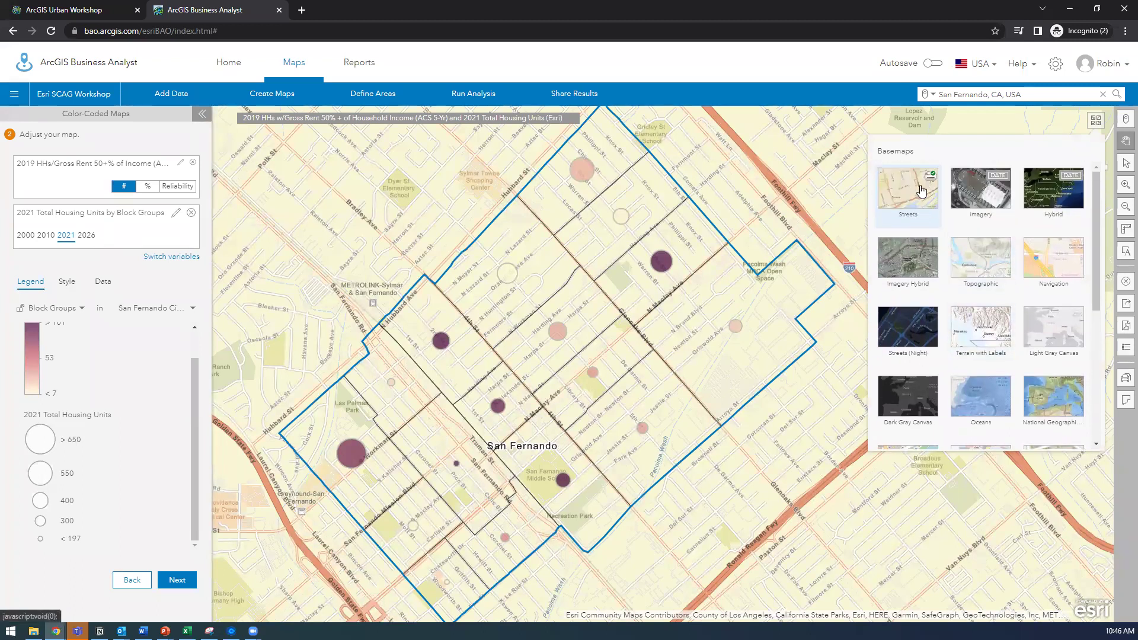
pyautogui.scroll(-3, 916, 213)
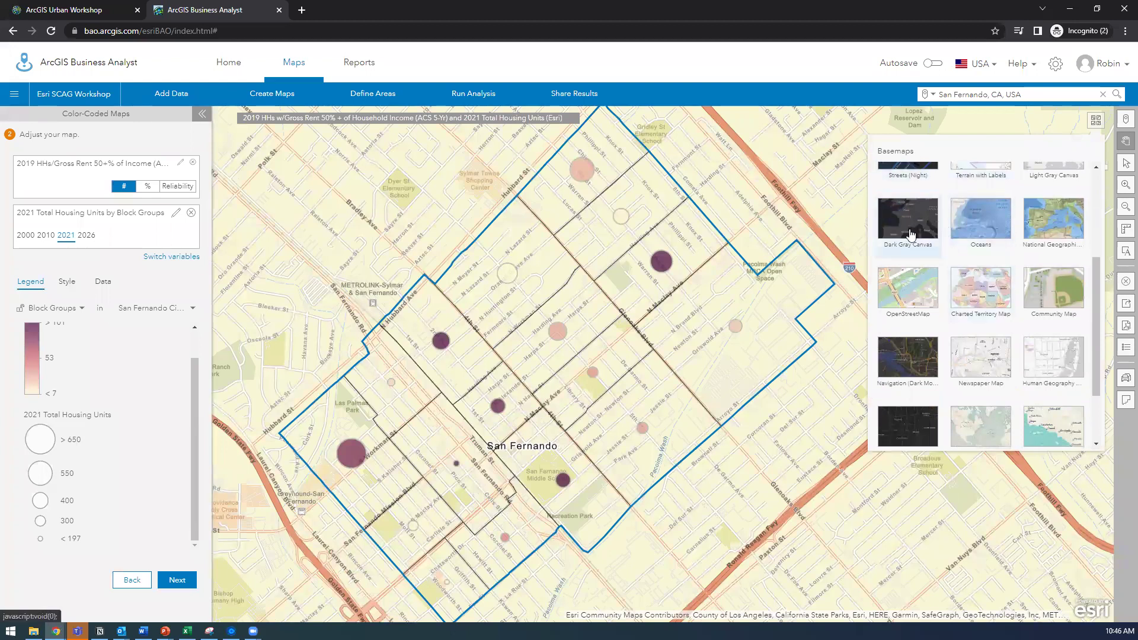
pyautogui.scroll(2, 902, 238)
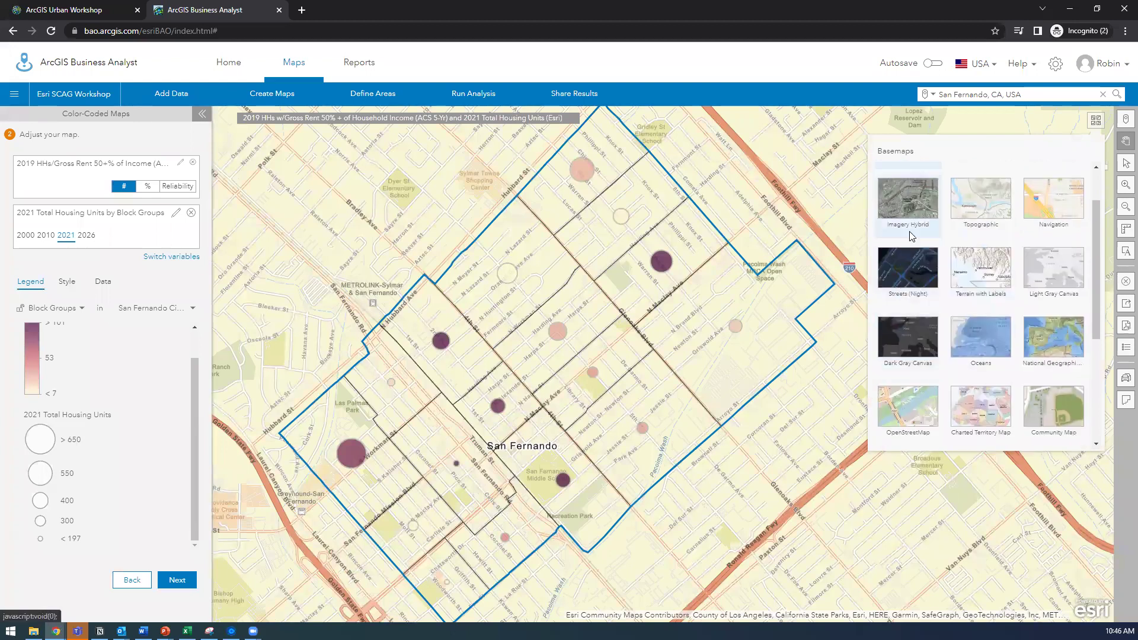
pyautogui.click(907, 347)
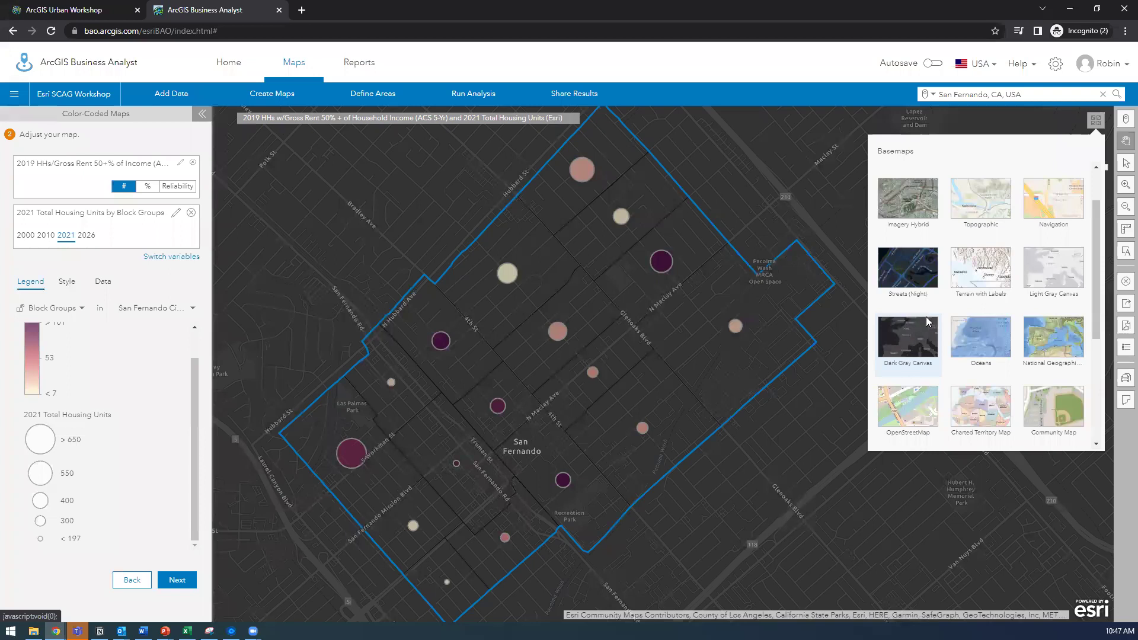
# Step: Try the Light Gray Canvas basemap, return to Dark Gray Canvas, and close the basemap gallery
pyautogui.scroll(-1, 966, 310)
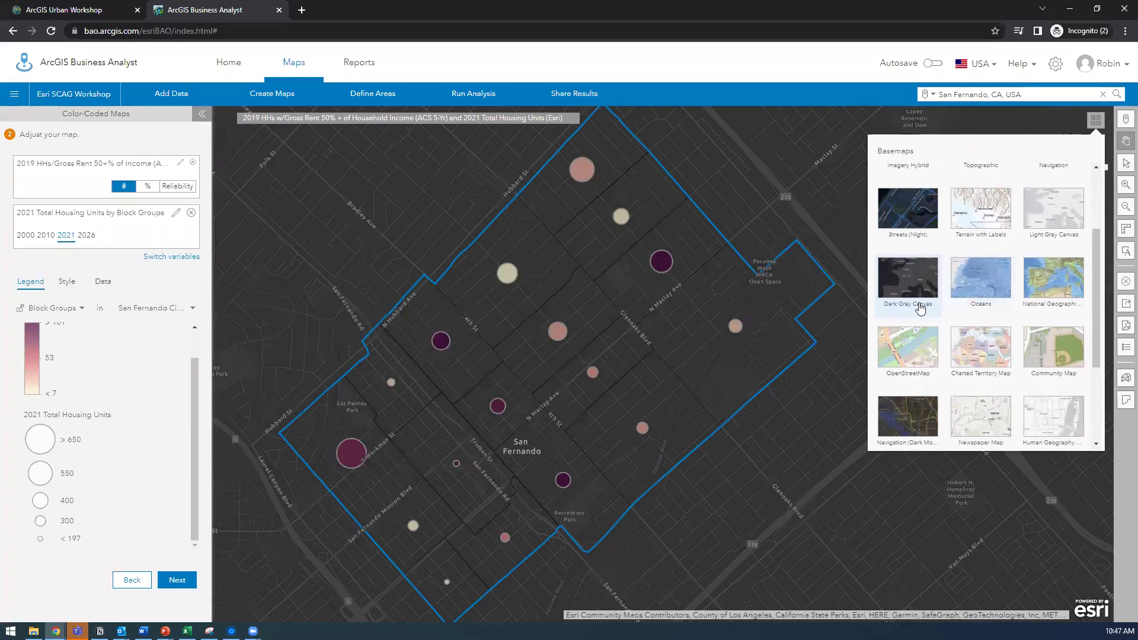
pyautogui.click(1055, 227)
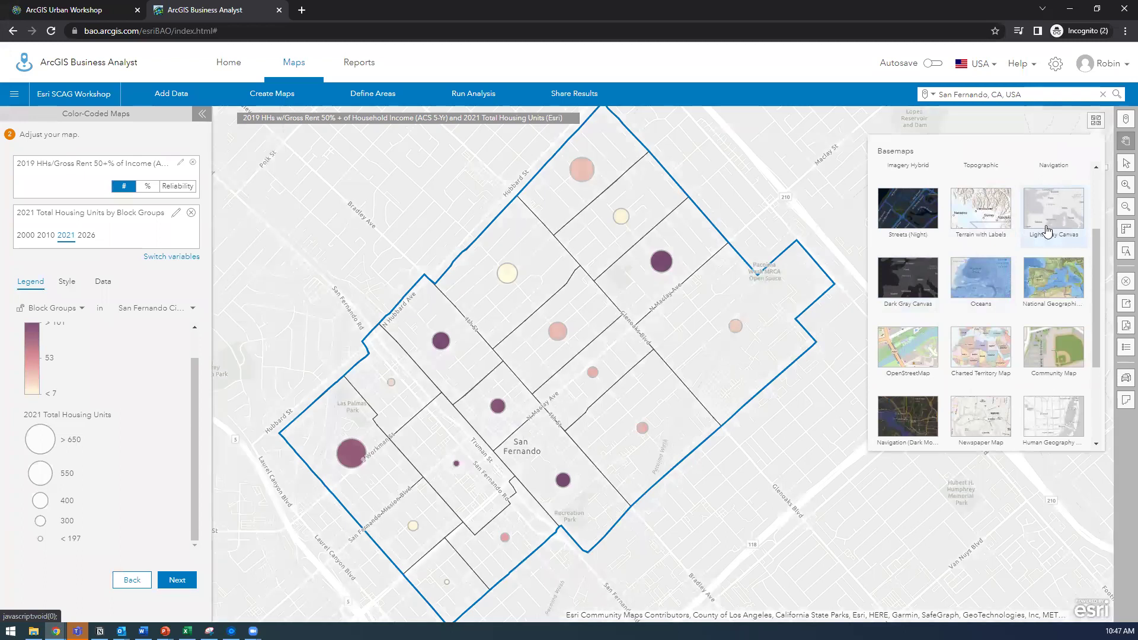
pyautogui.click(905, 275)
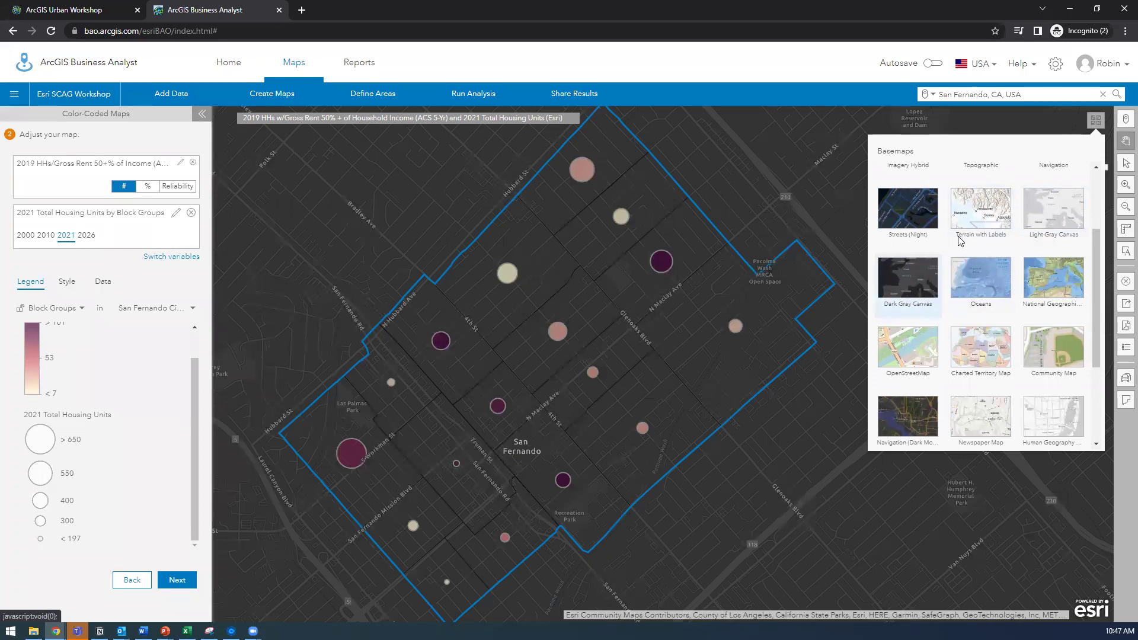
pyautogui.click(1096, 122)
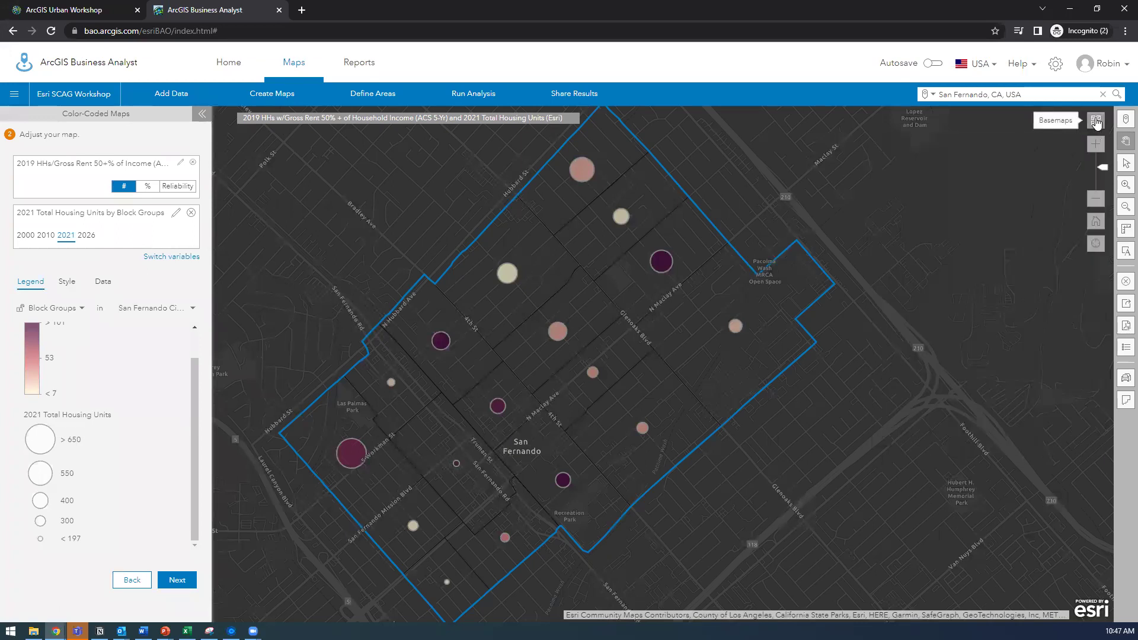
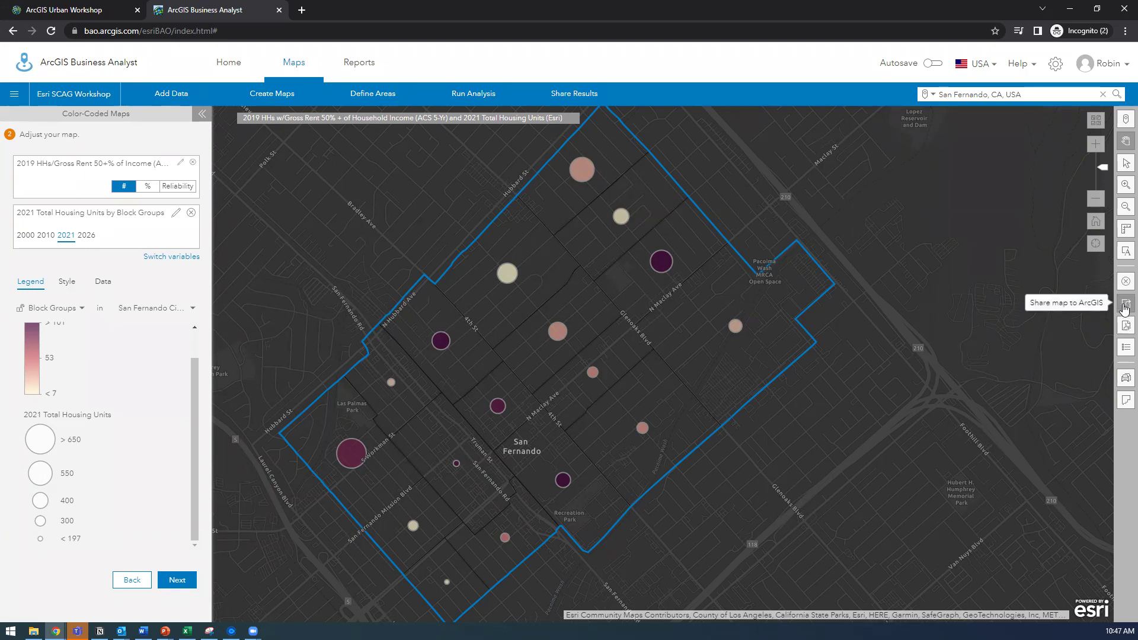
# Step: Review the options for sharing the map to ArcGIS, and leave them without sharing
pyautogui.click(1125, 306)
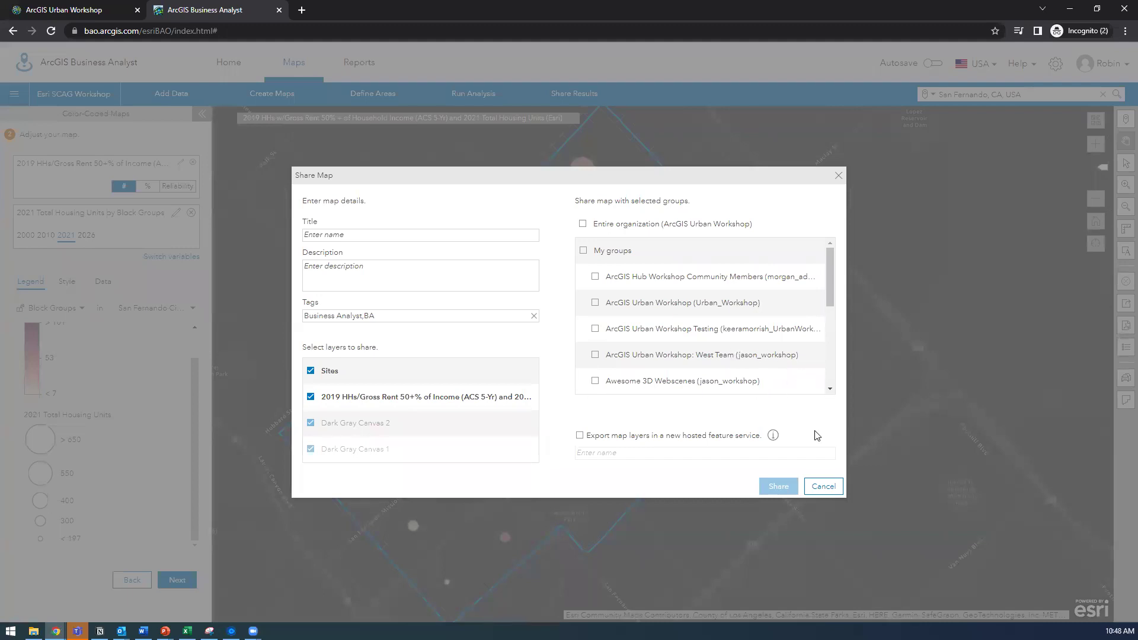
pyautogui.click(825, 488)
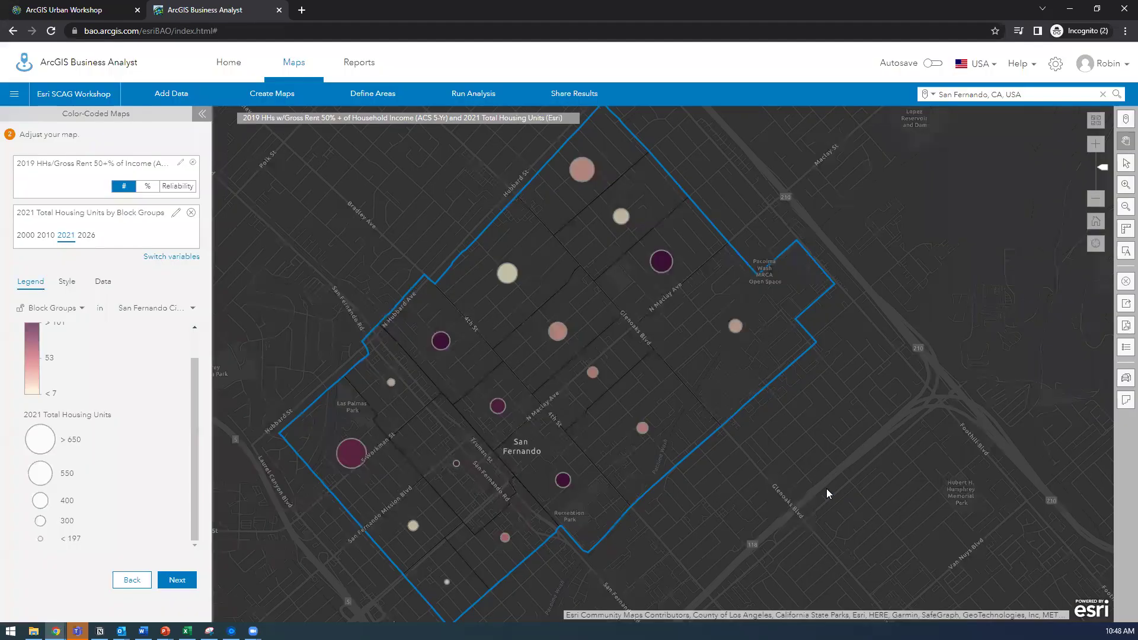
# Step: Clear the color-coded rent burden and total housing units layer from the map, leaving the San Fernando City site in place
pyautogui.hotkey('alt', 'Tab')
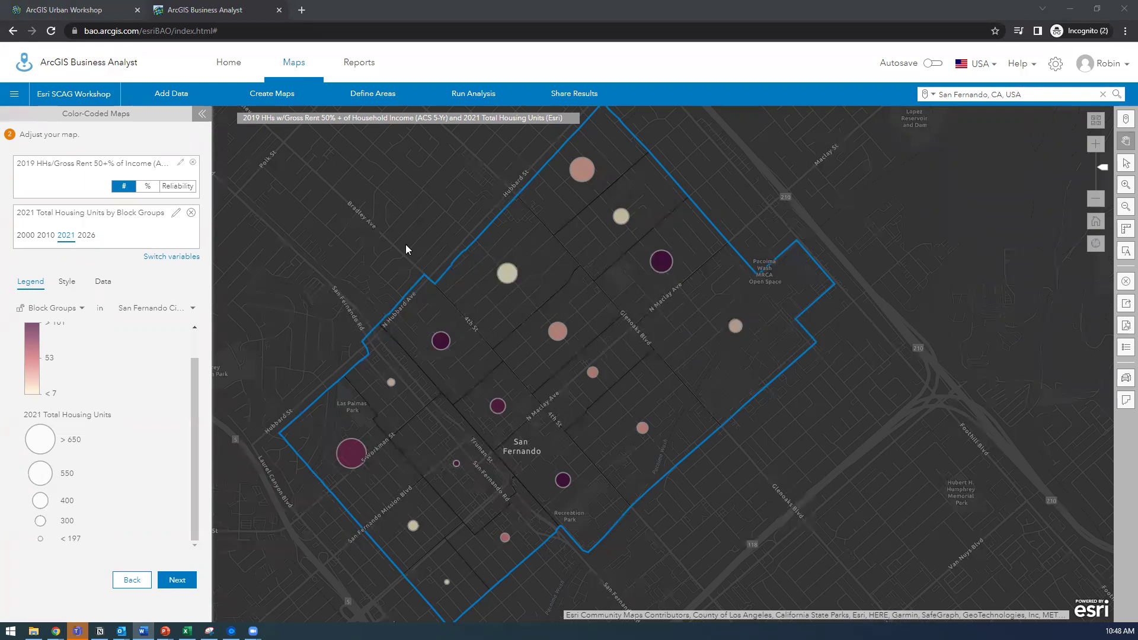
pyautogui.click(1123, 283)
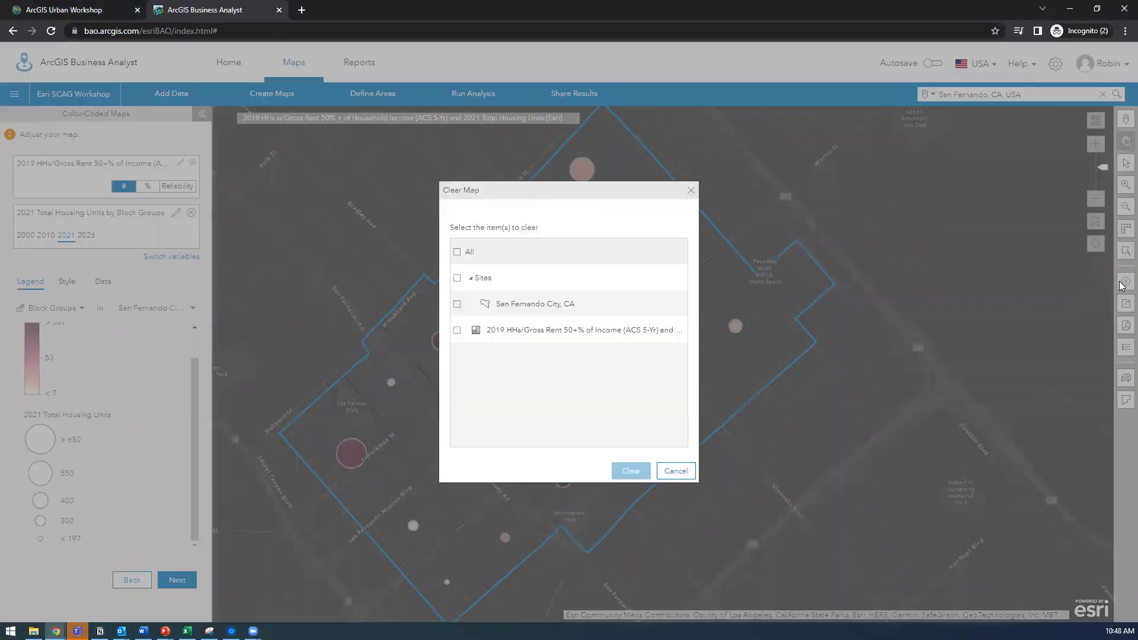
pyautogui.click(457, 331)
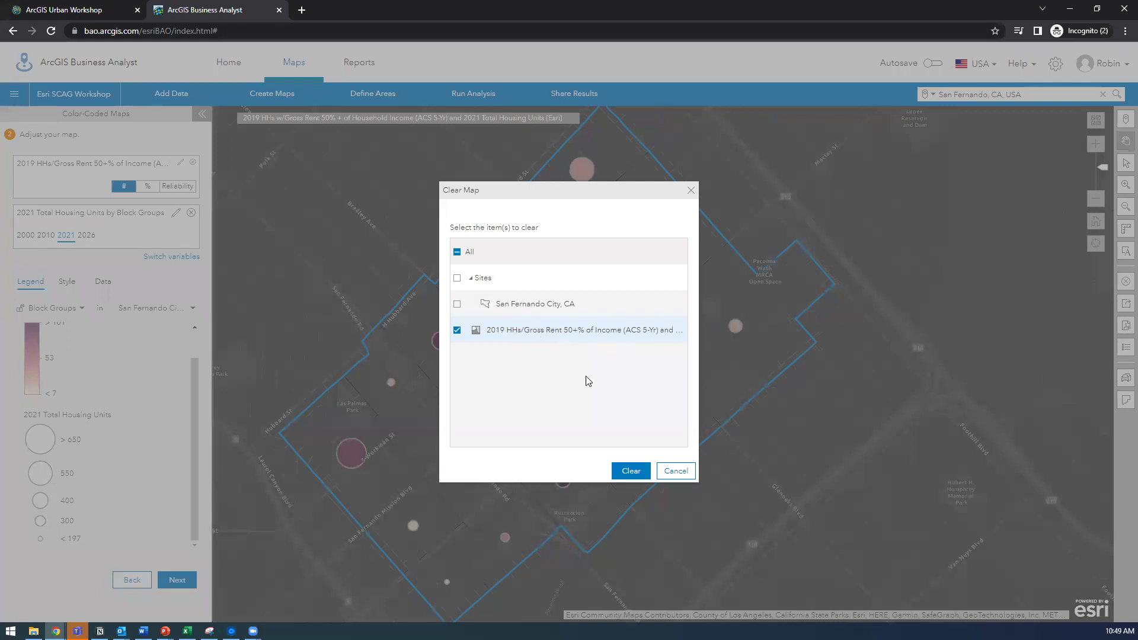
pyautogui.click(630, 471)
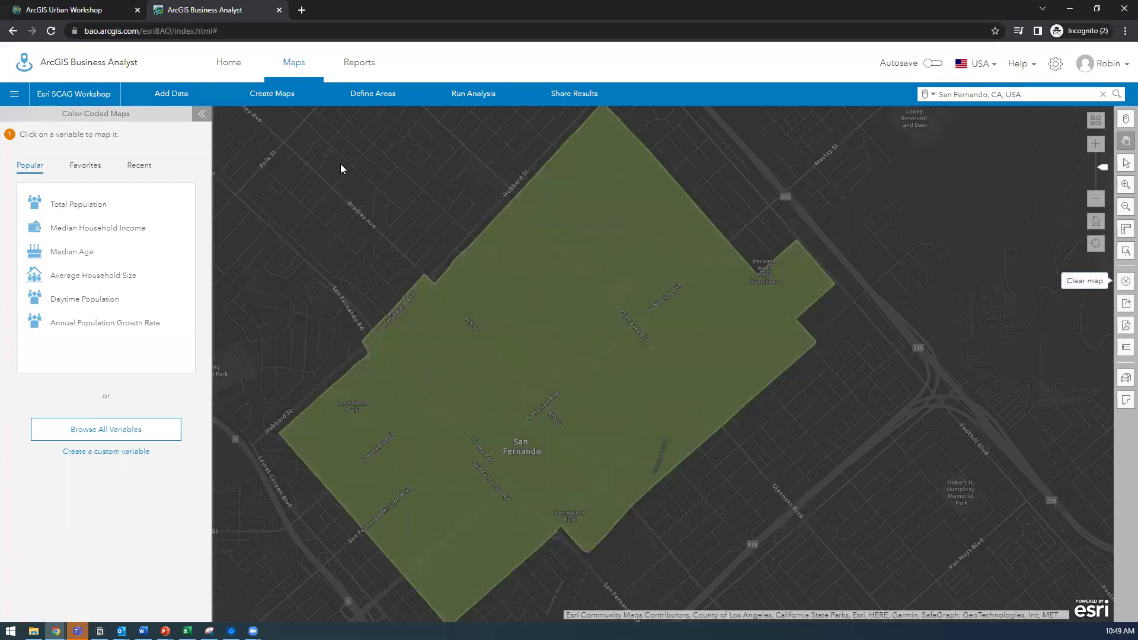
# Step: Start a Smart Map Search and review the variables contained in the Population and Income list
pyautogui.click(285, 101)
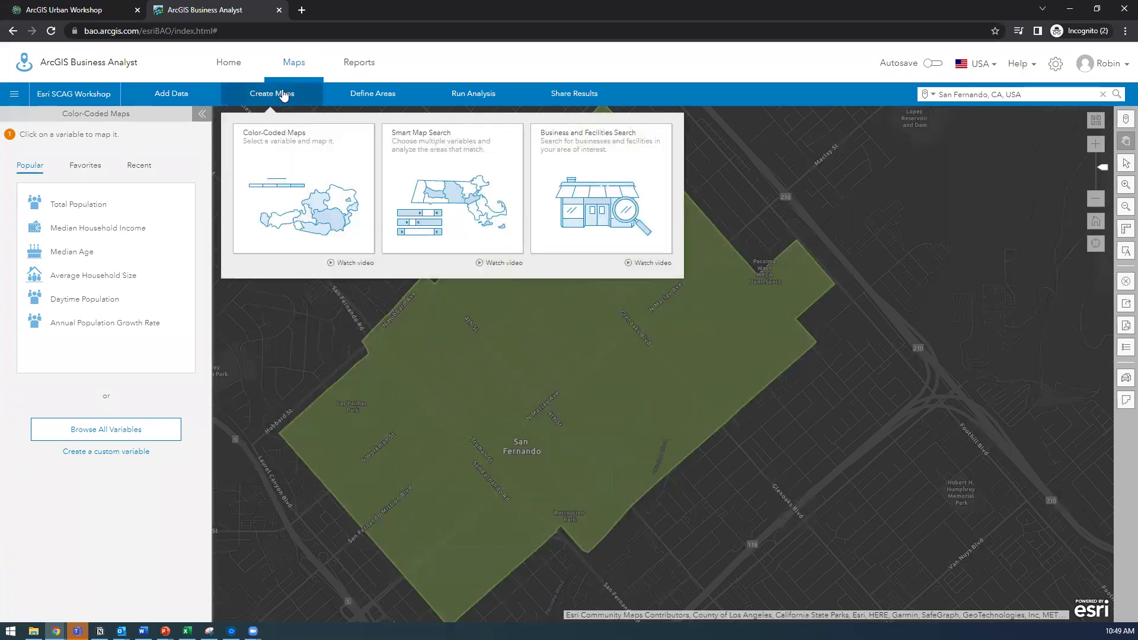
pyautogui.click(447, 167)
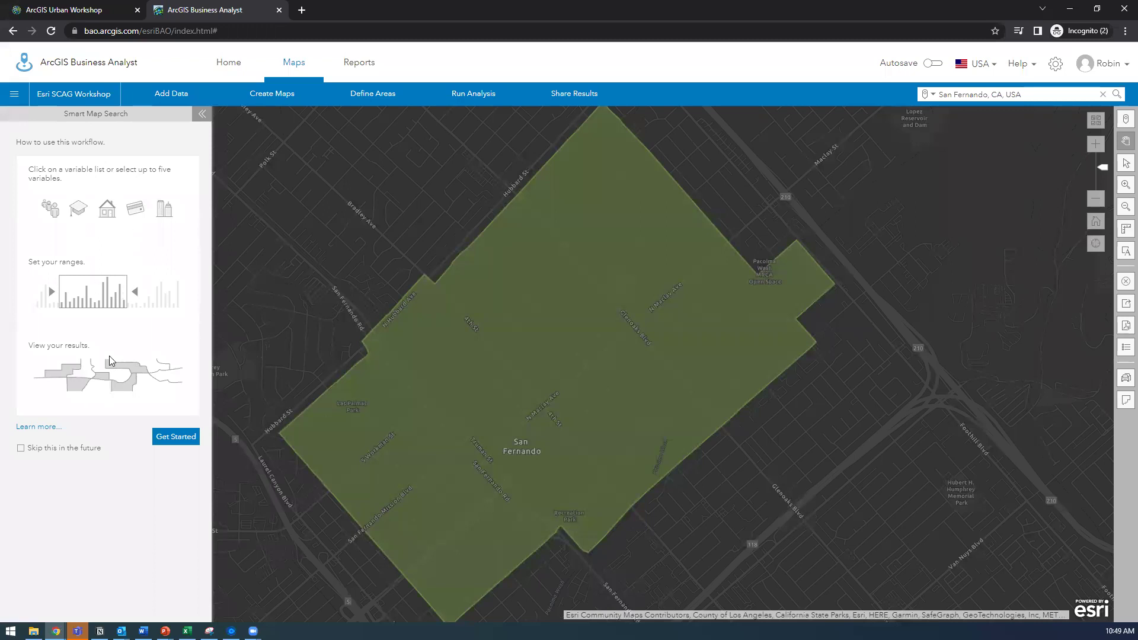
pyautogui.click(170, 442)
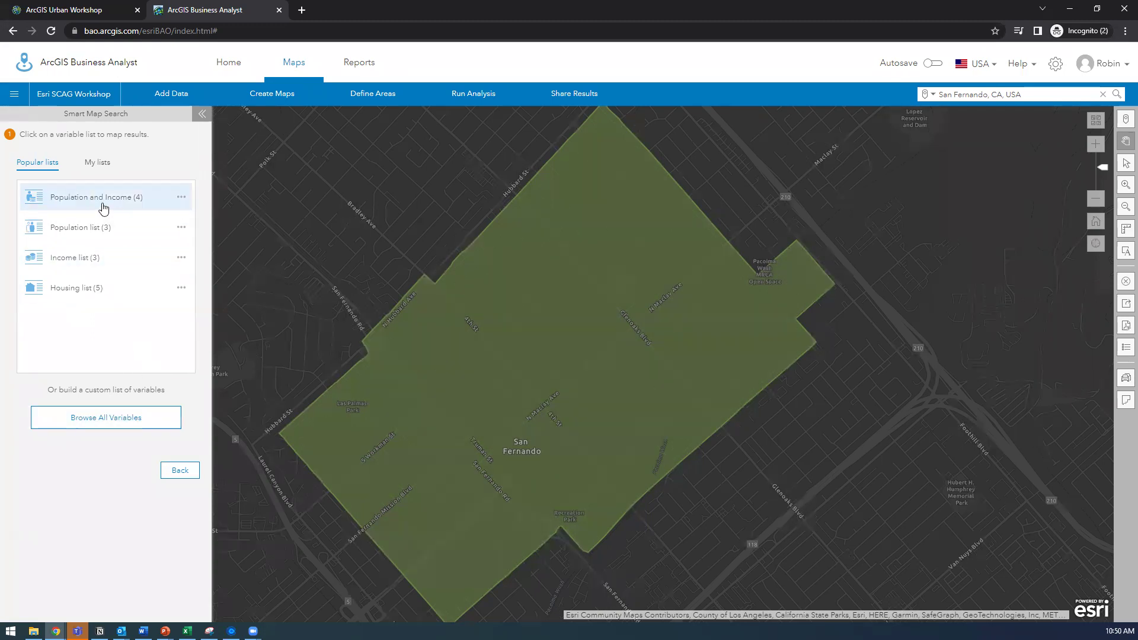
pyautogui.click(182, 199)
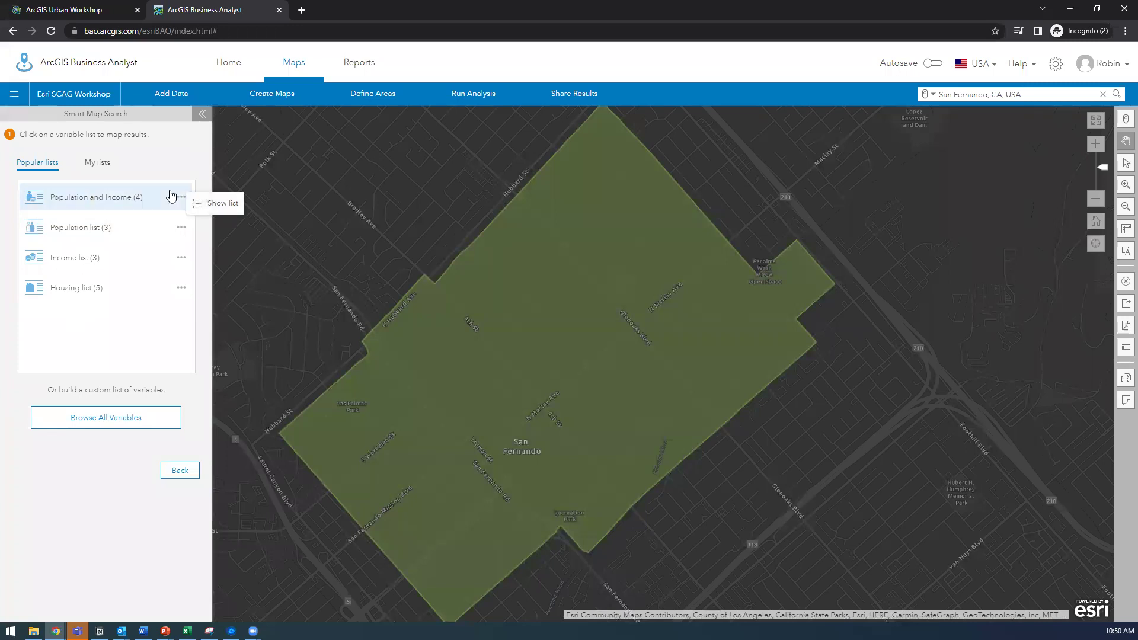
pyautogui.click(211, 205)
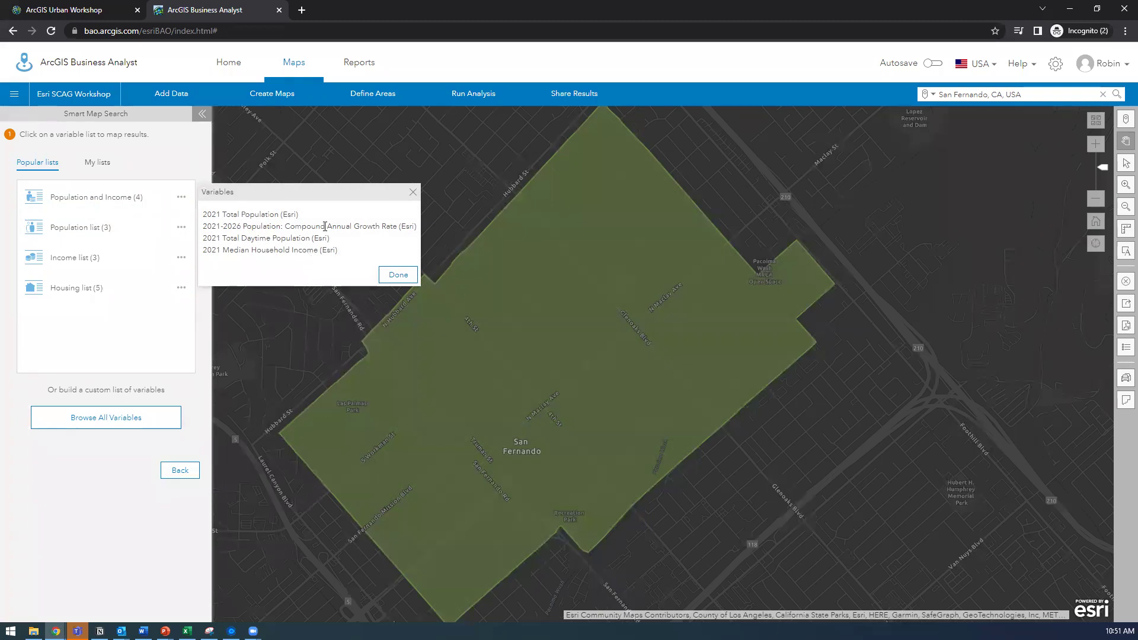
pyautogui.click(393, 275)
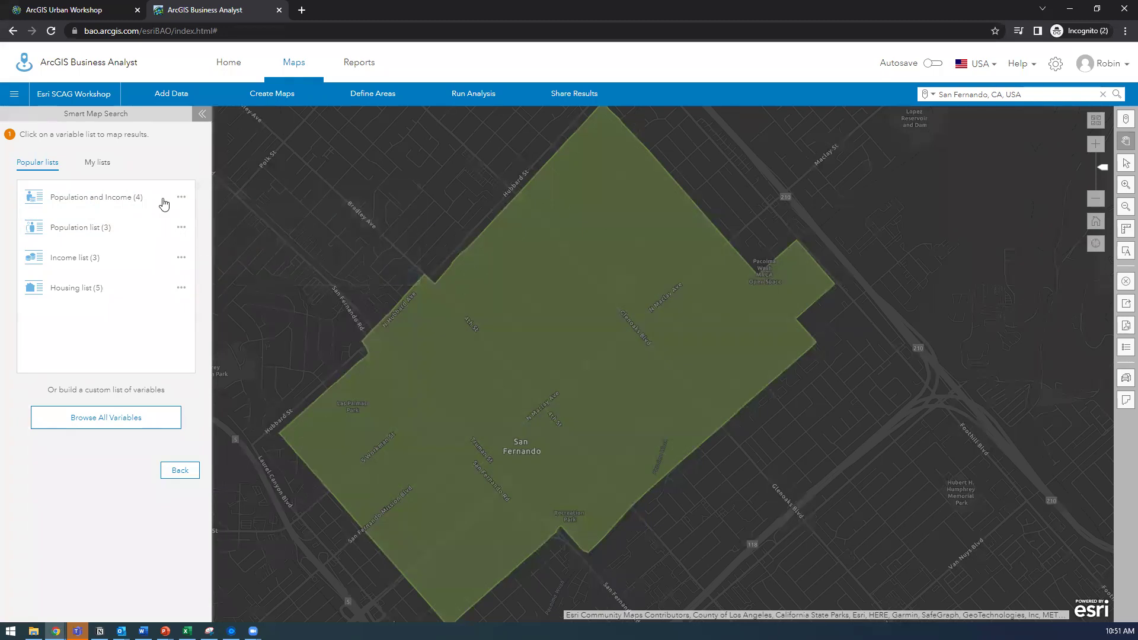
# Step: Map the Population and Income variable list by block groups, limited to San Fernando City, CA
pyautogui.click(125, 197)
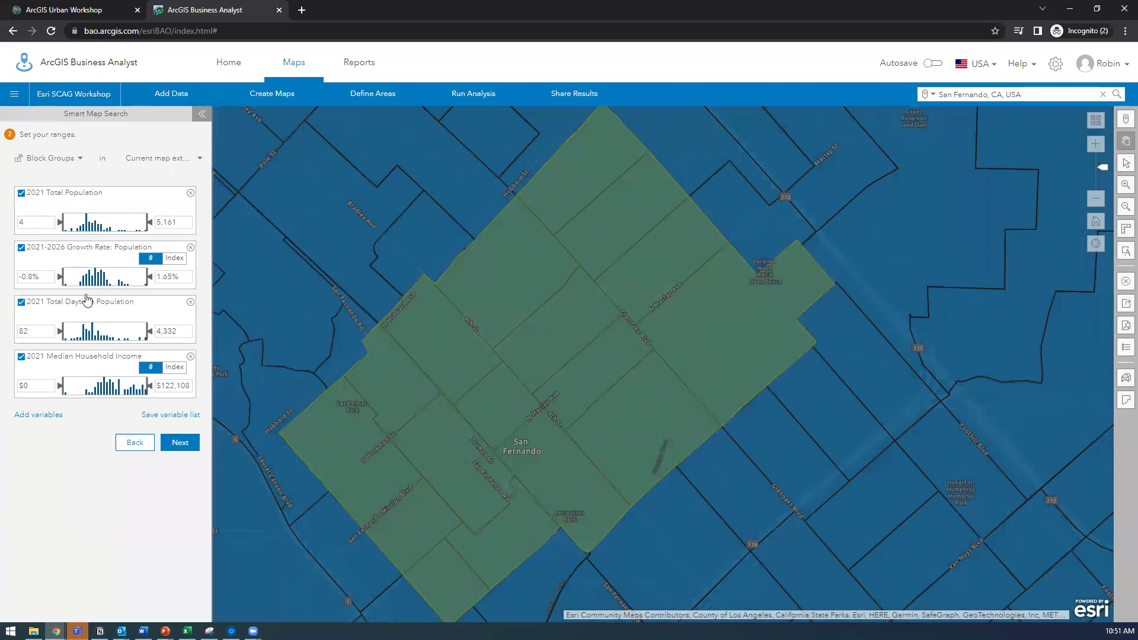
pyautogui.click(138, 158)
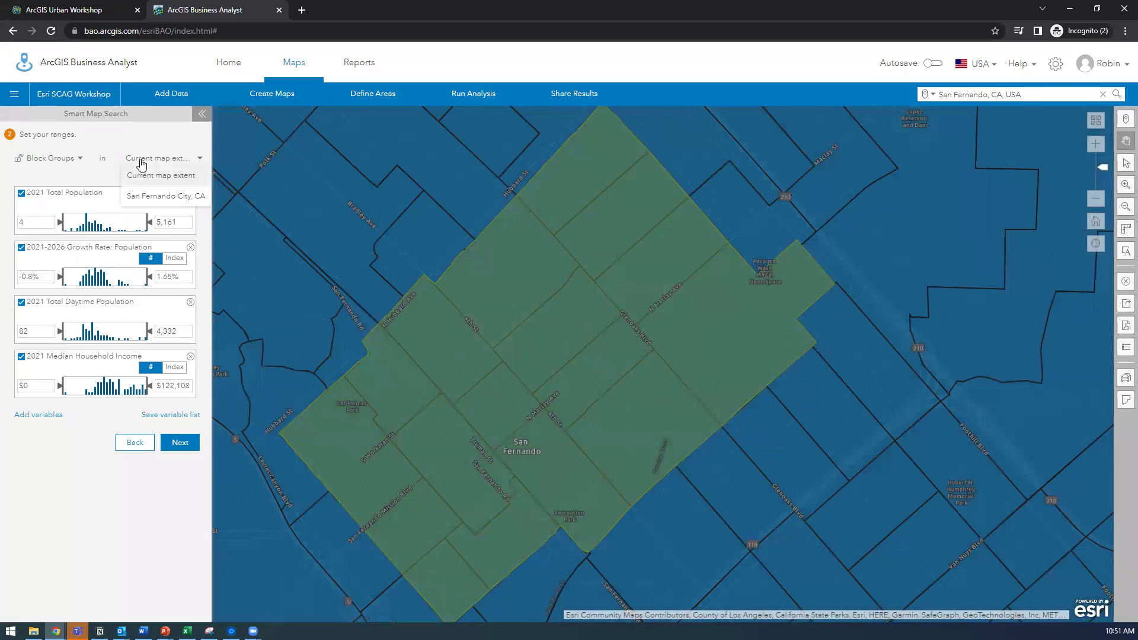
pyautogui.click(151, 197)
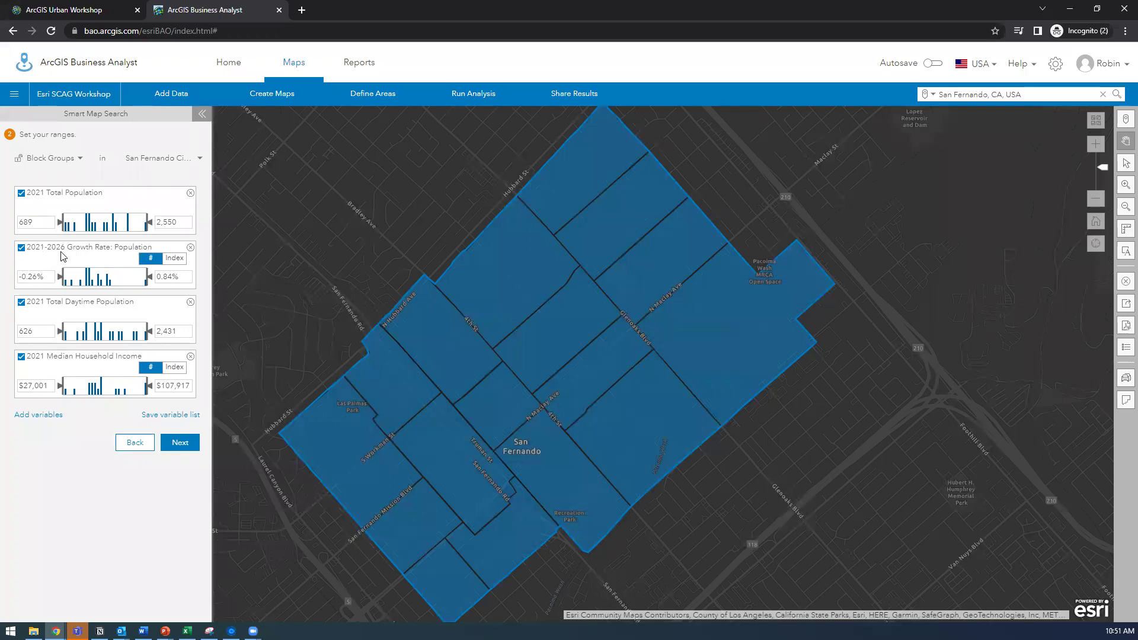
# Step: Set the minimum 2021-2026 population growth rate to 0% and the maximum 2021 median household income to $50,000, and inspect the matching block groups
pyautogui.click(45, 271)
pyautogui.write('0')
pyautogui.press('Return')
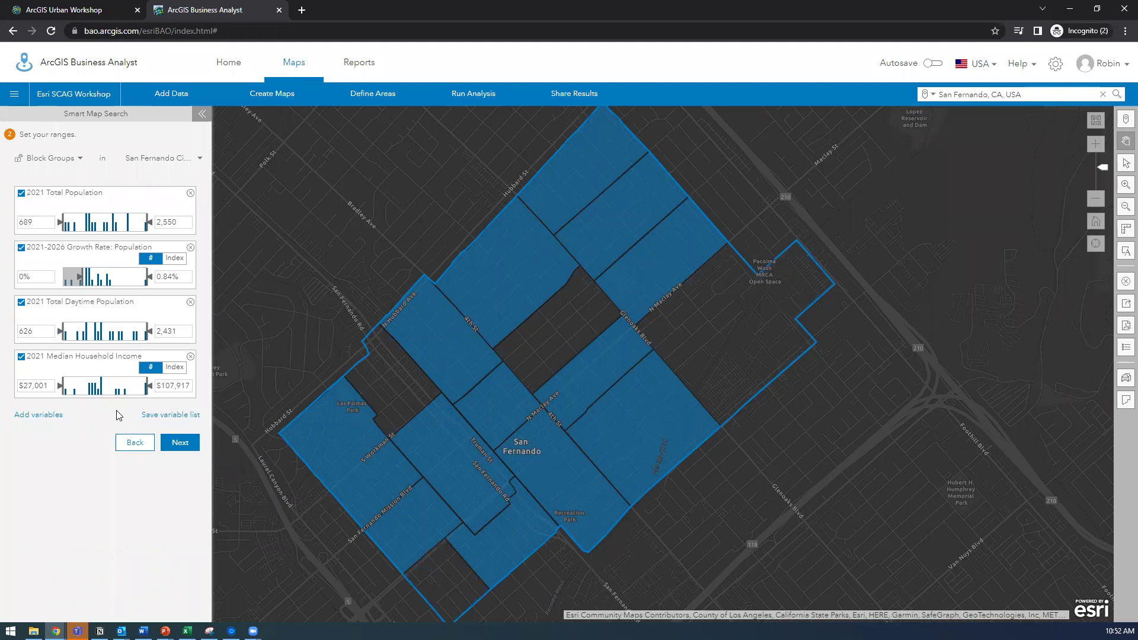
pyautogui.click(165, 389)
pyautogui.write('50,000')
pyautogui.press('Return')
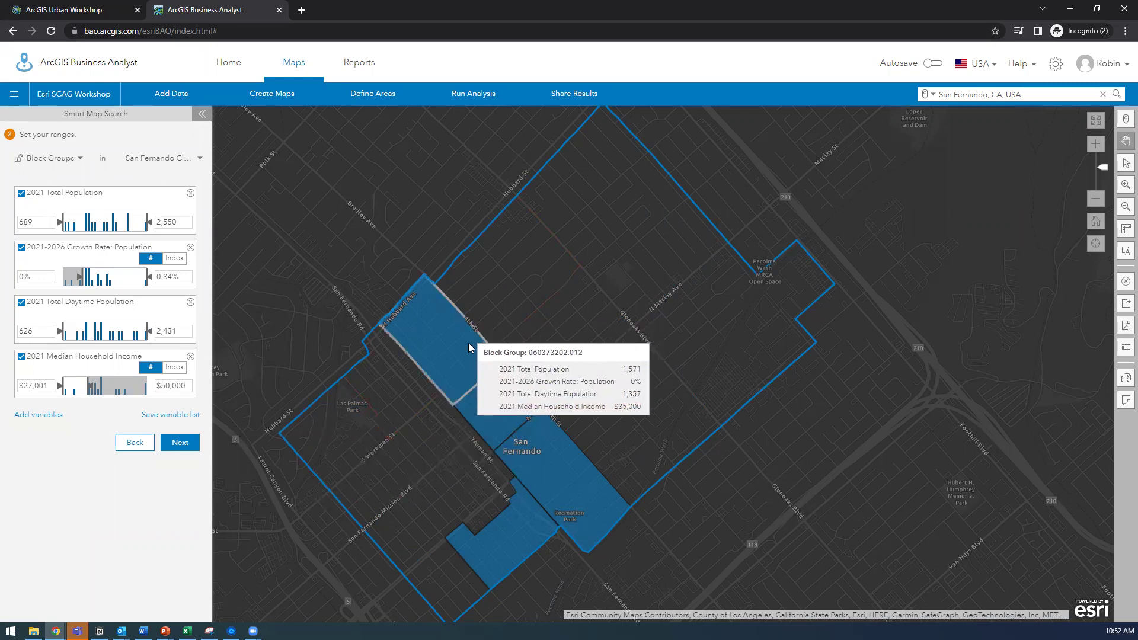
pyautogui.moveTo(517, 529)
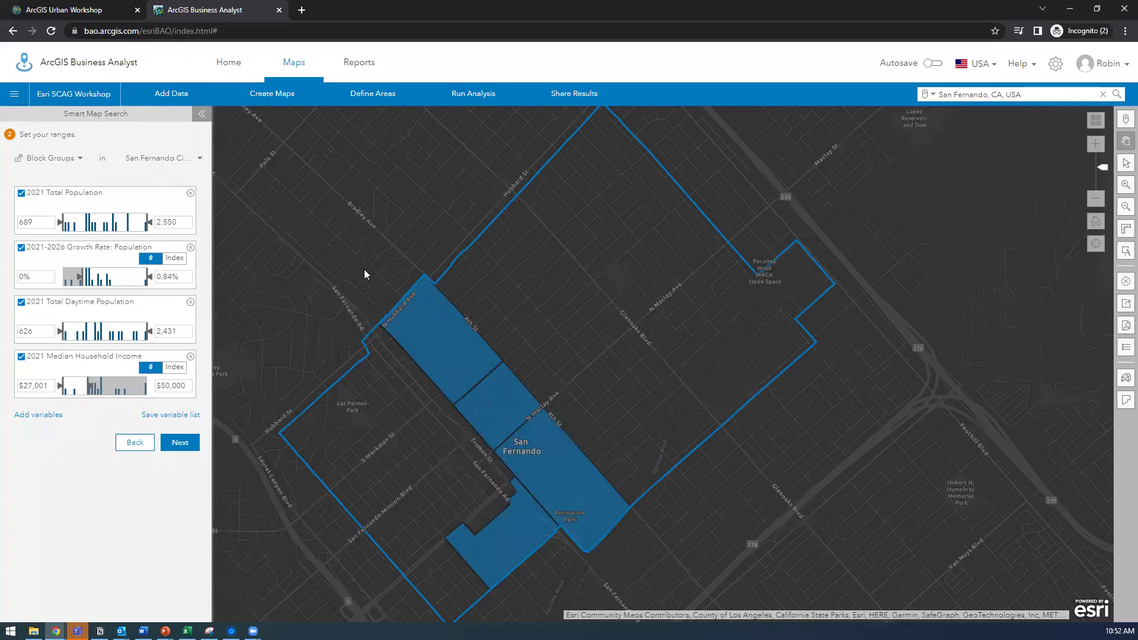
pyautogui.moveTo(425, 335)
# Step: Replace the 2021 Total Population and 2021 Total Daytime Population criteria with the 2021 Total Housing Units variable
pyautogui.click(190, 195)
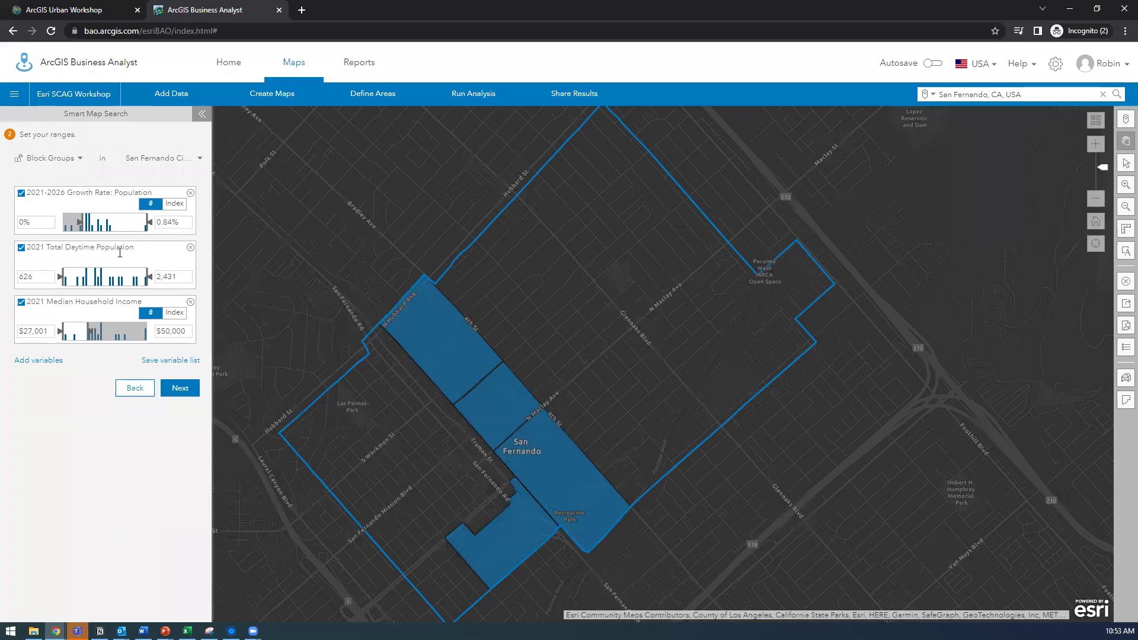
pyautogui.click(190, 253)
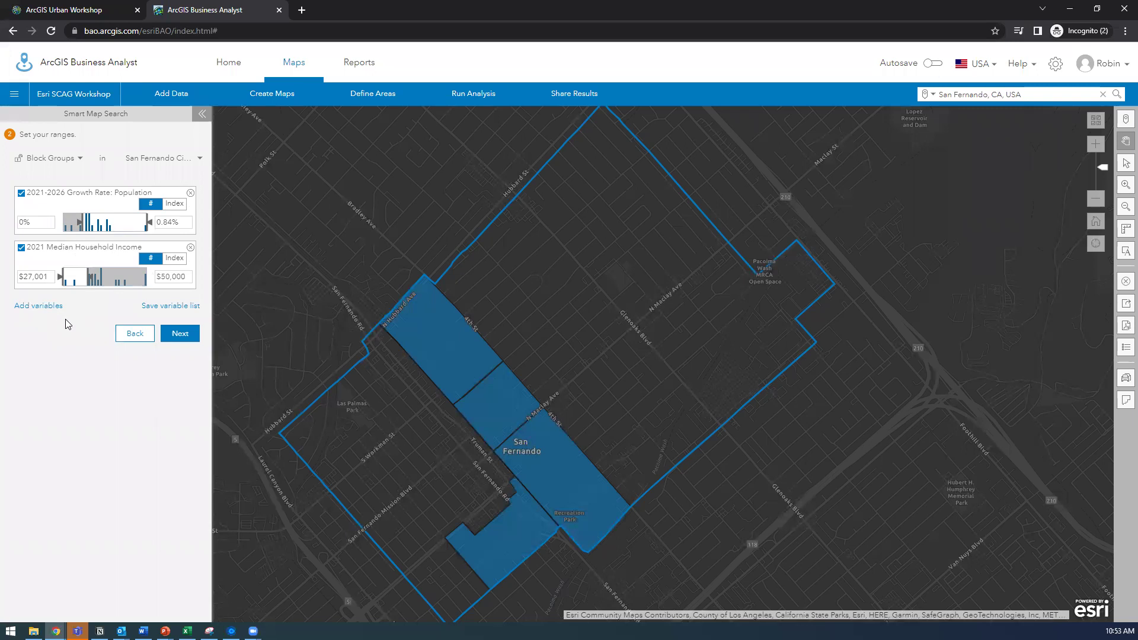
pyautogui.click(35, 310)
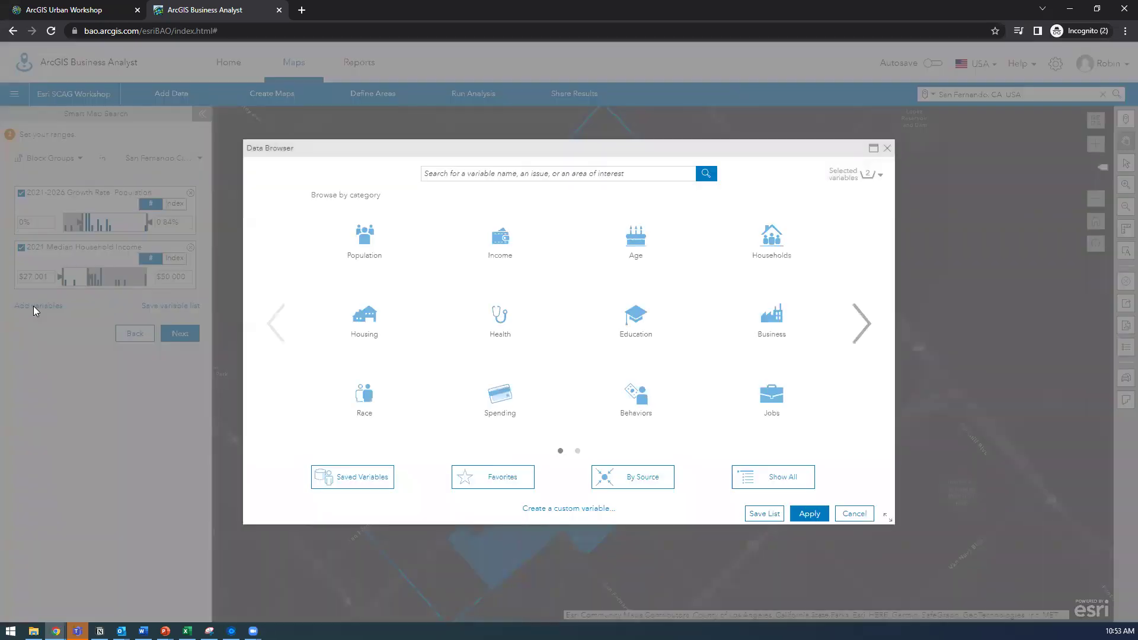
pyautogui.click(368, 330)
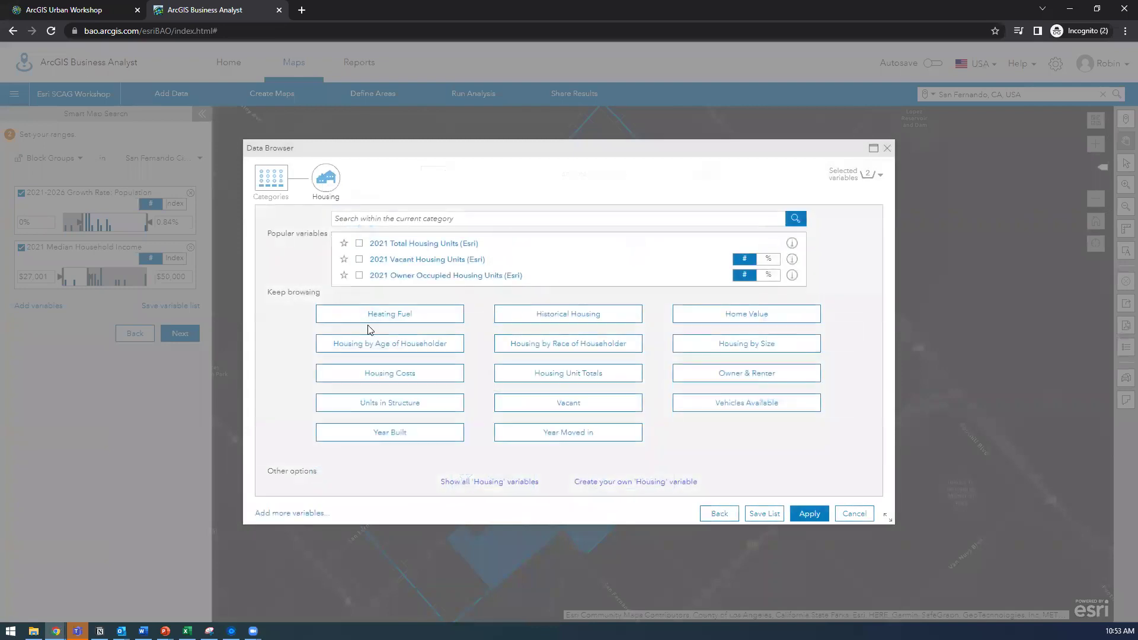
pyautogui.click(462, 244)
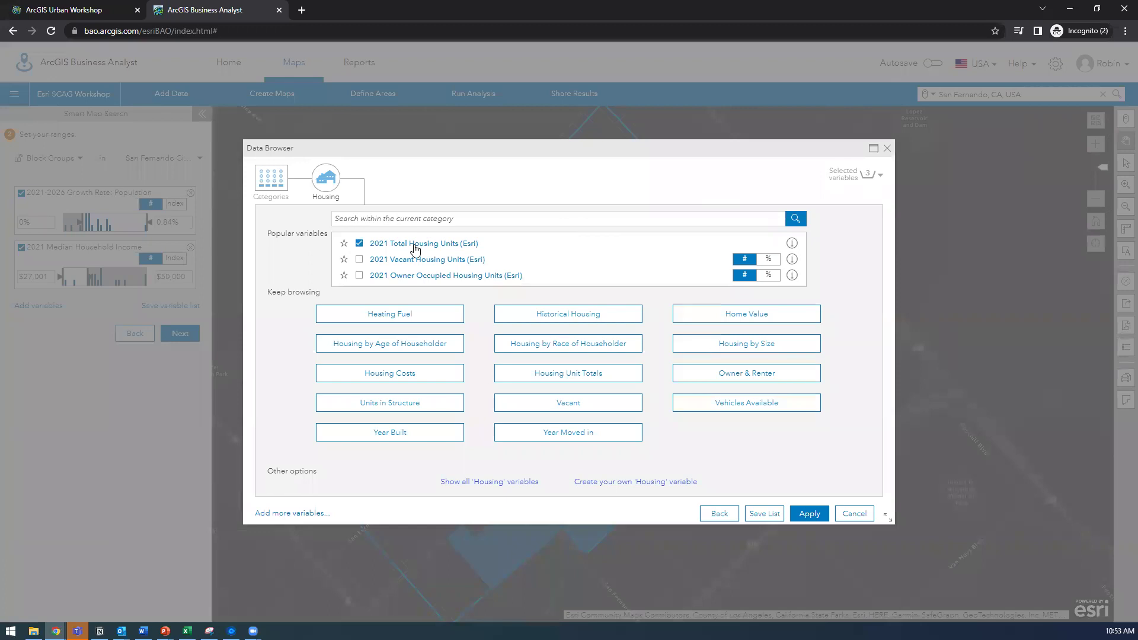
pyautogui.click(809, 514)
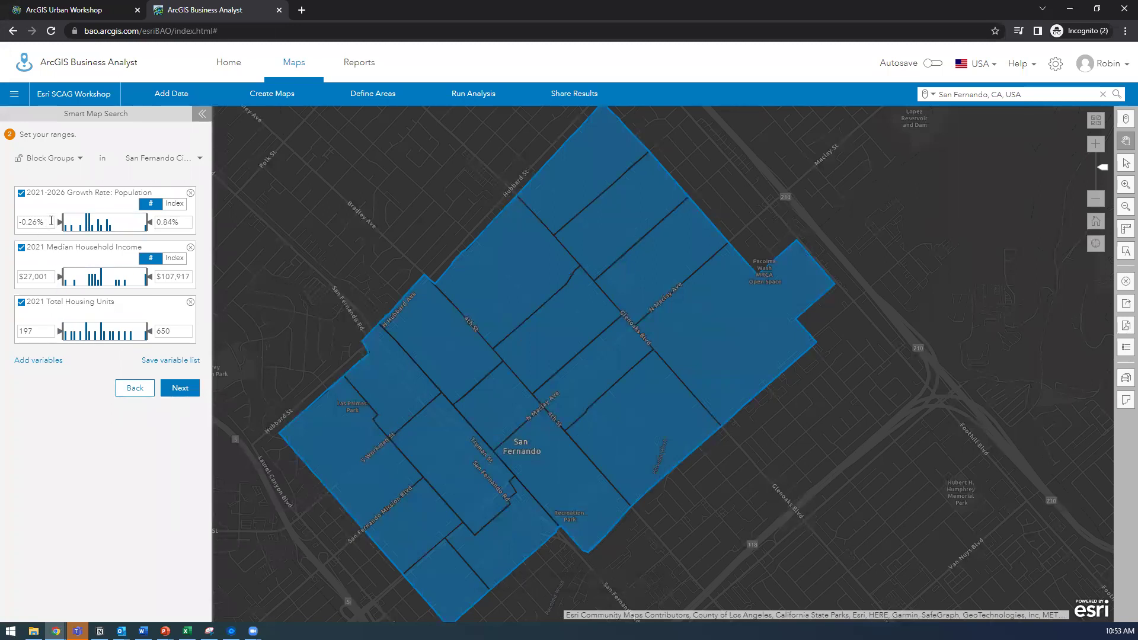
# Step: Limit the search to block groups with at least 0% population growth and at most $50,000 median household income
pyautogui.click(28, 221)
pyautogui.write('0')
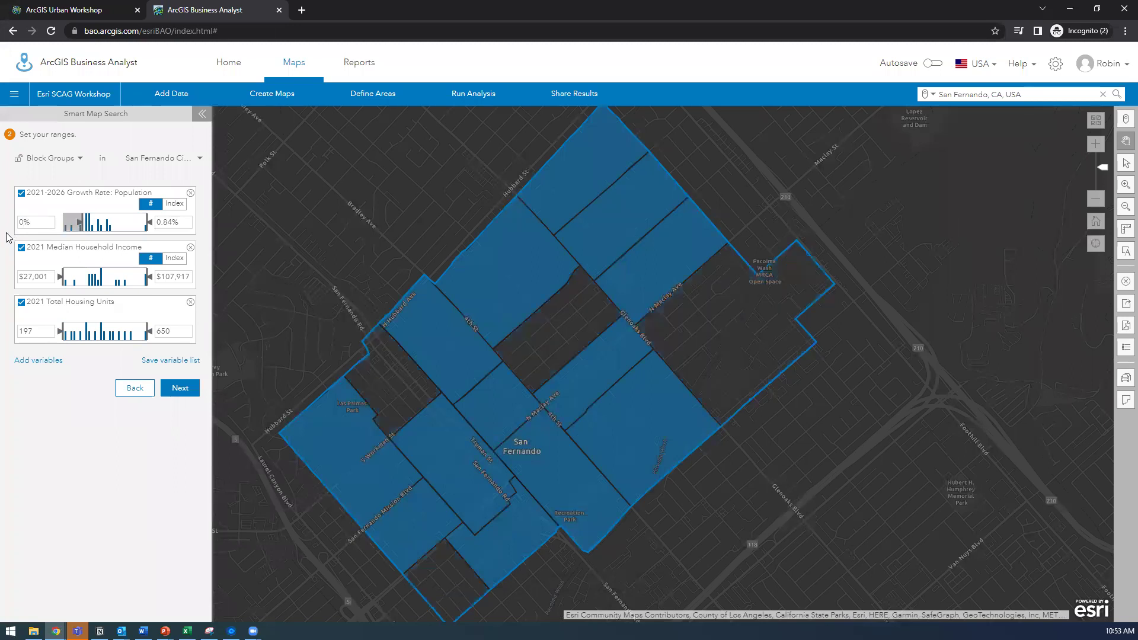
pyautogui.click(168, 277)
pyautogui.write('50,000')
pyautogui.press('Return')
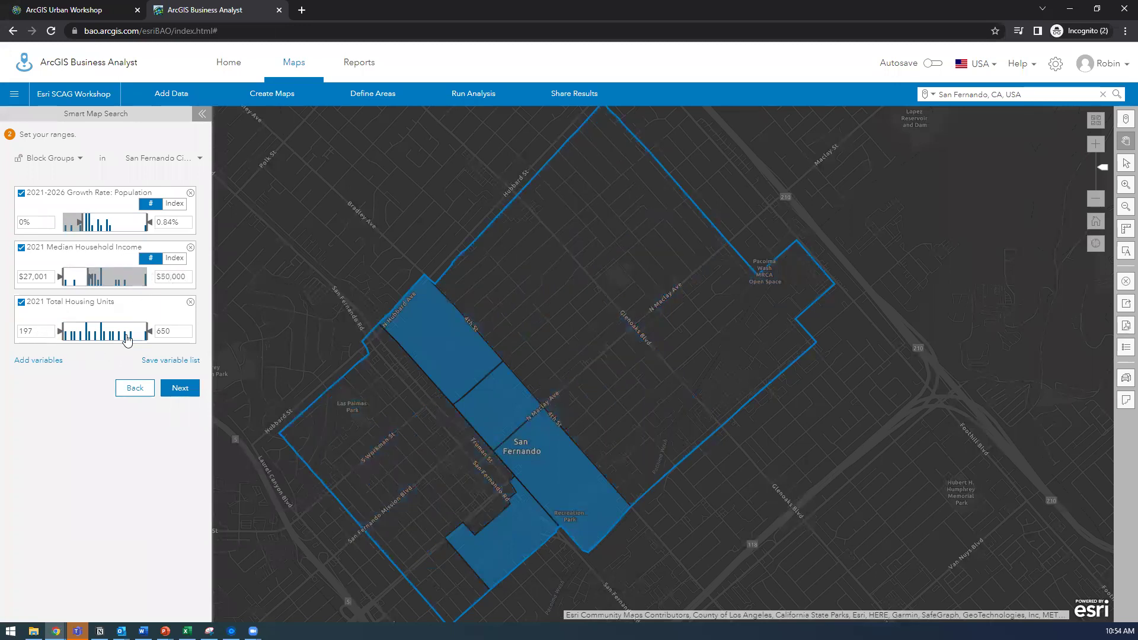
# Step: Set the maximum 2021 total housing units to 300 and list the block groups matching all the criteria
pyautogui.click(174, 332)
pyautogui.write('300')
pyautogui.press('Return')
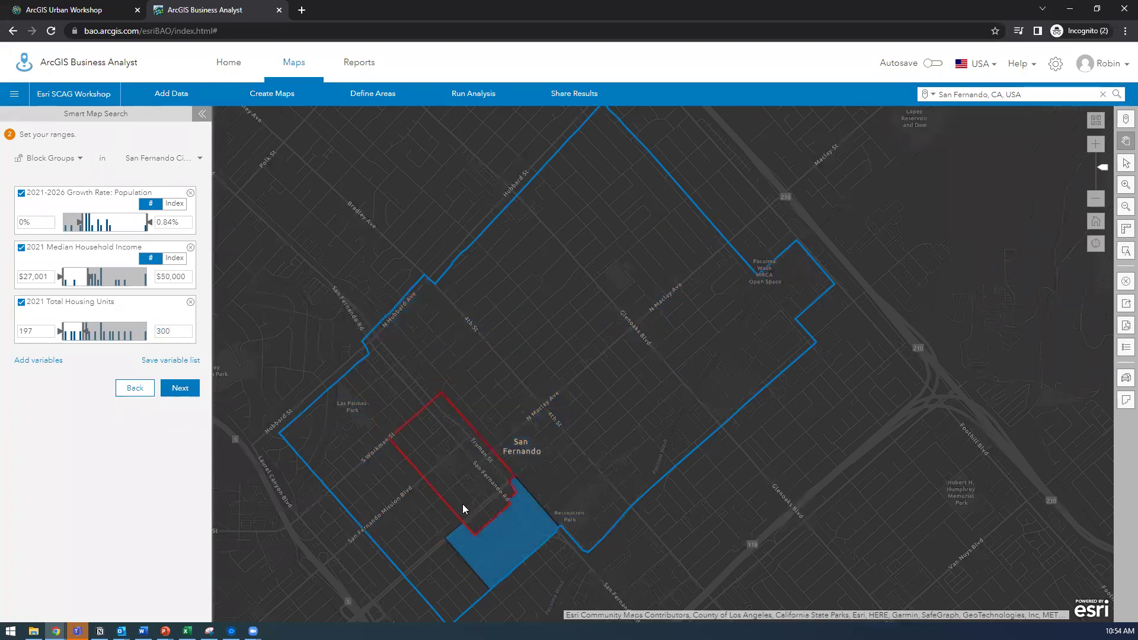
pyautogui.moveTo(486, 537)
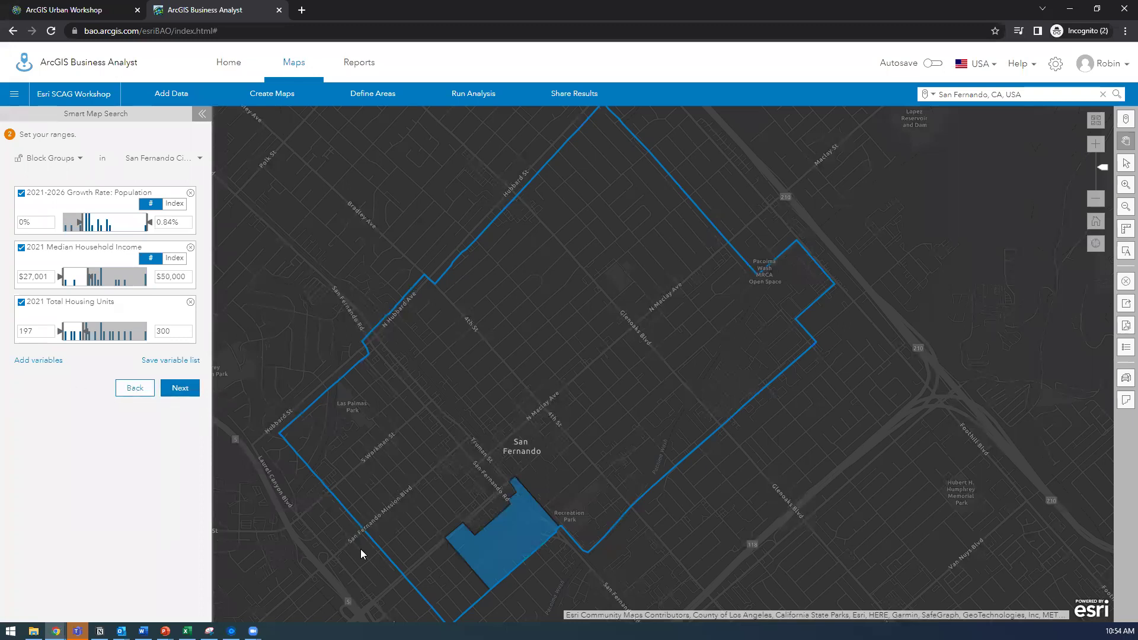
pyautogui.moveTo(508, 523)
pyautogui.click(182, 390)
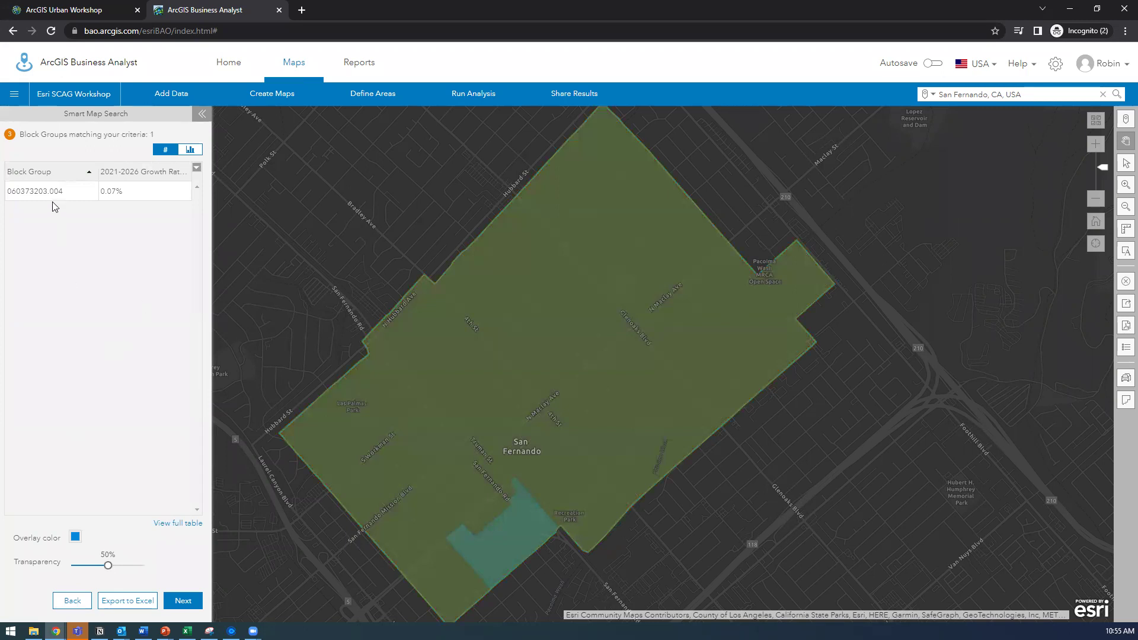
# Step: Check the options for sharing the map with its Smart Map Search results to ArcGIS, and leave without sharing
pyautogui.moveTo(79, 198)
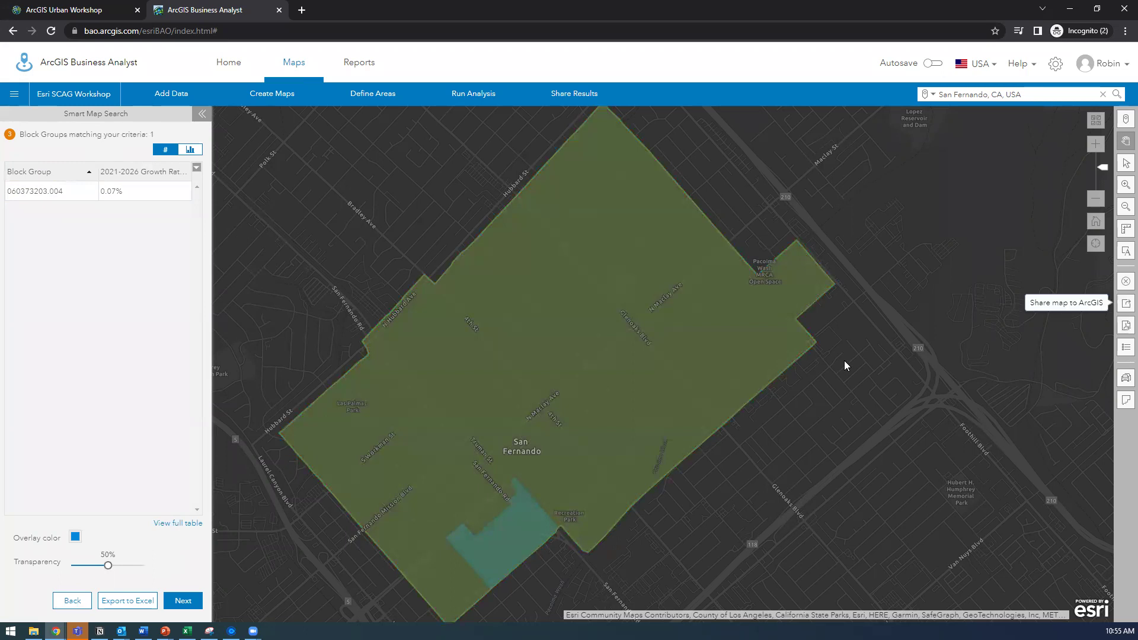
pyautogui.click(1125, 303)
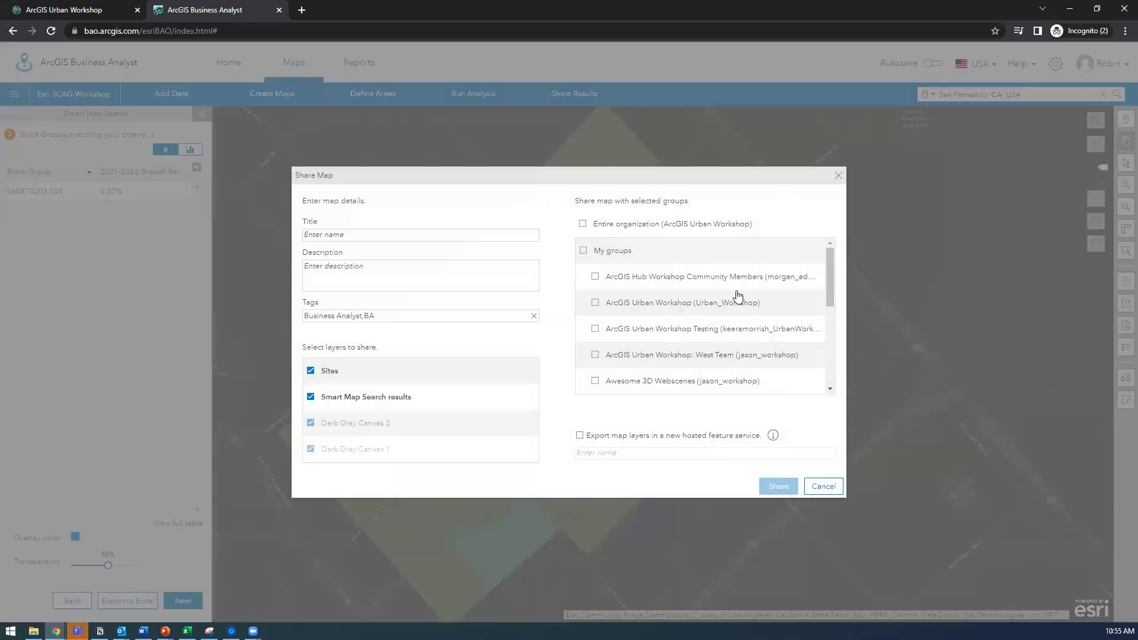
pyautogui.click(827, 489)
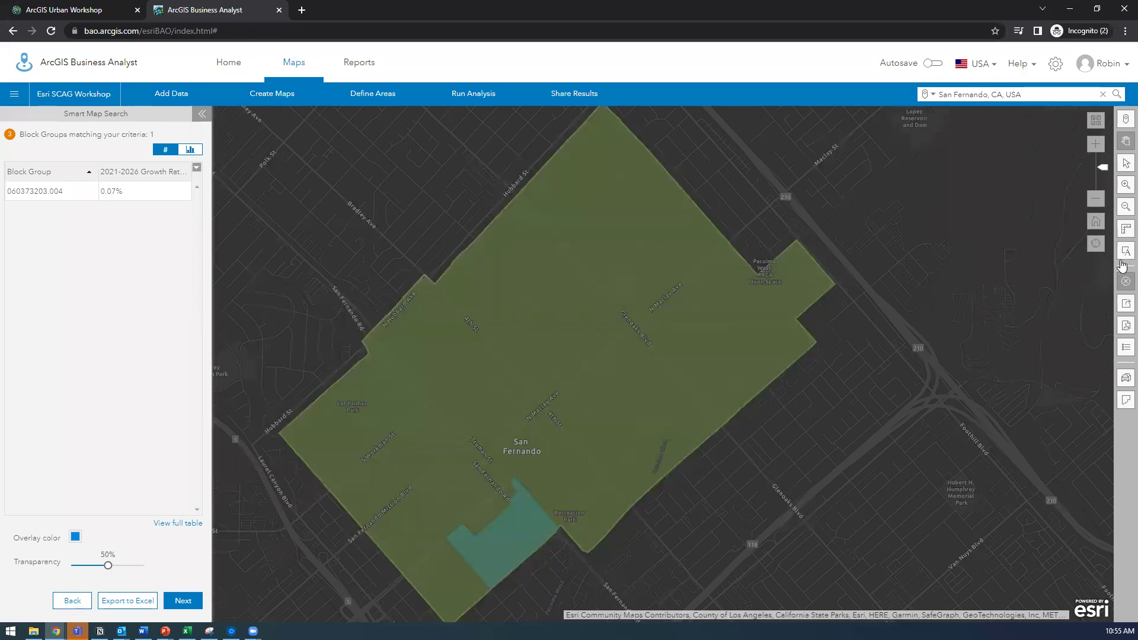
# Step: Clear the Smart Map Search results from the map, keeping the San Fernando City site
pyautogui.click(1125, 289)
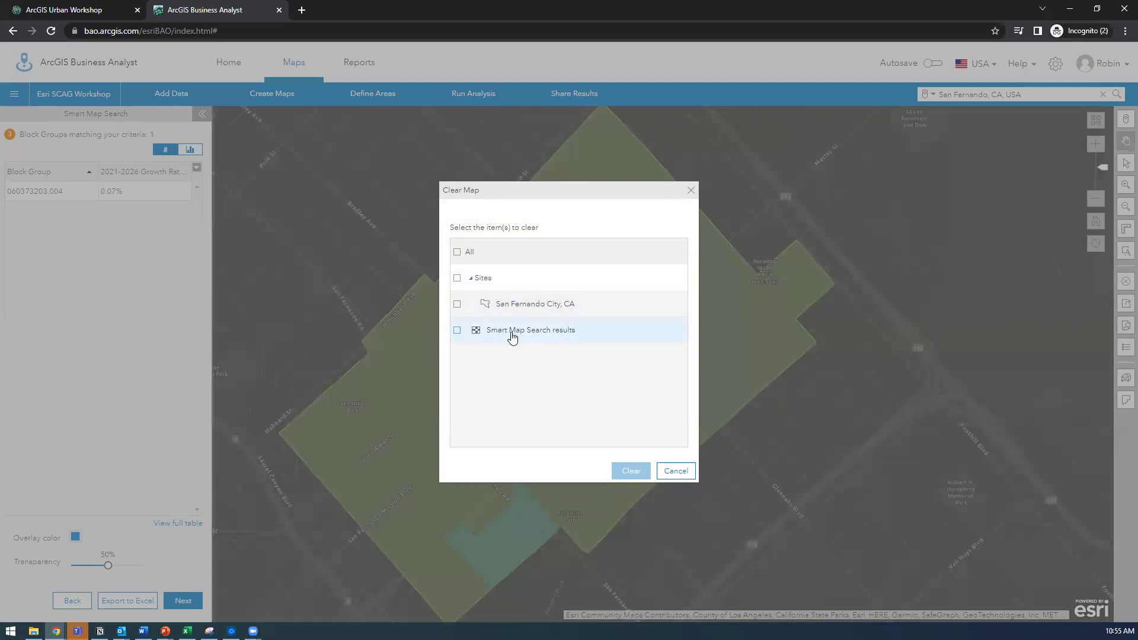
pyautogui.click(457, 330)
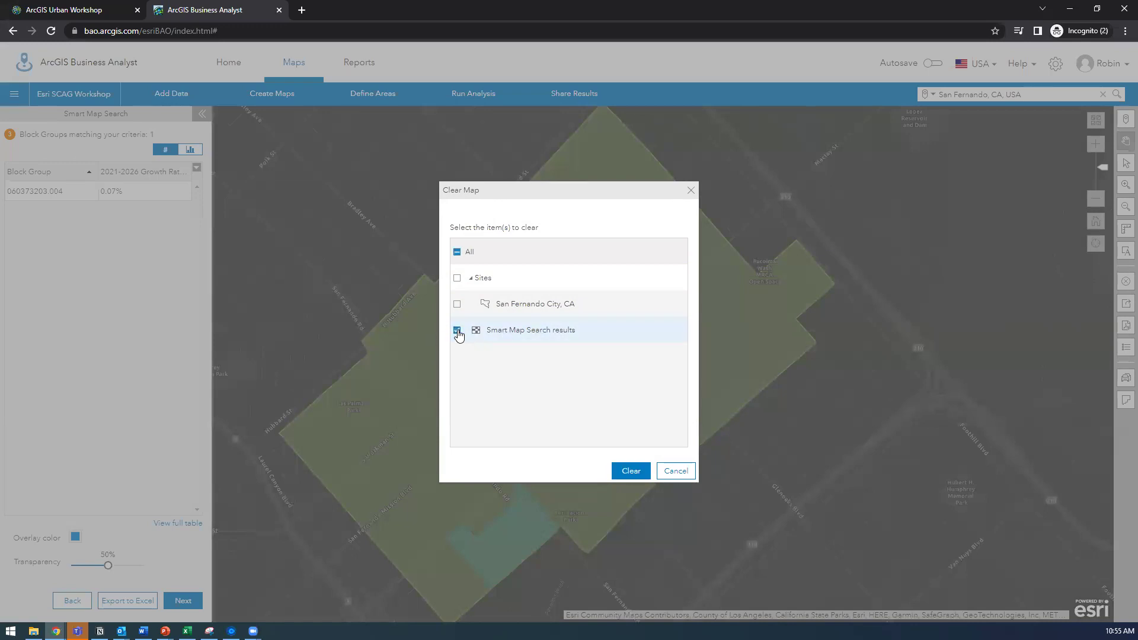
pyautogui.click(632, 470)
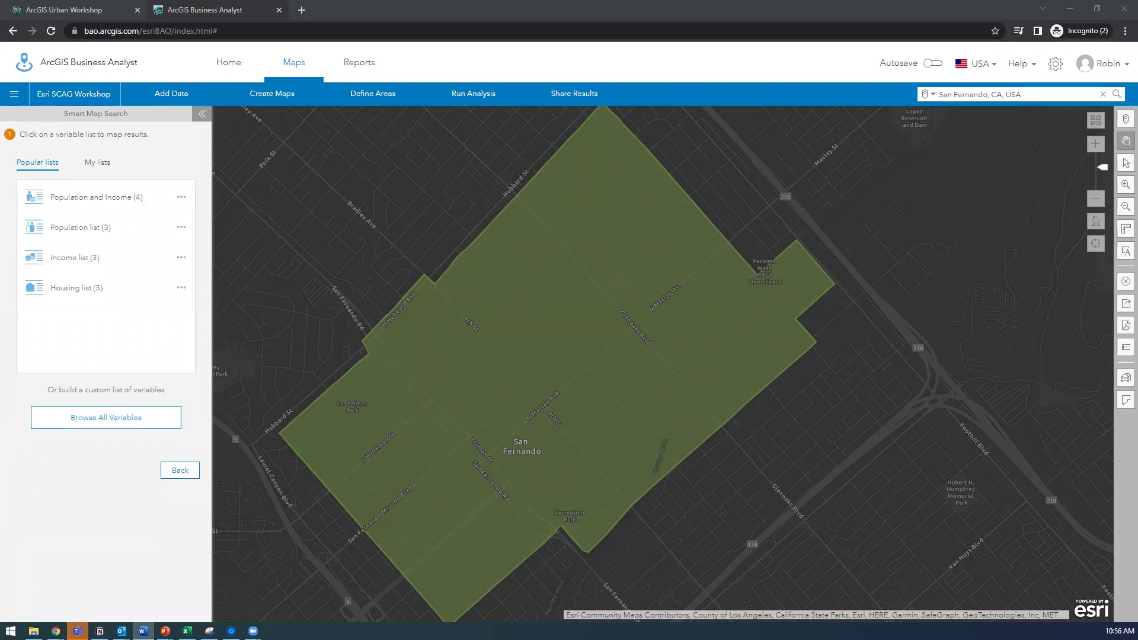
# Step: Run a Business and Facilities Search on the San Fernando map for the Food & Restaurants category Grocers - Retail
pyautogui.click(275, 97)
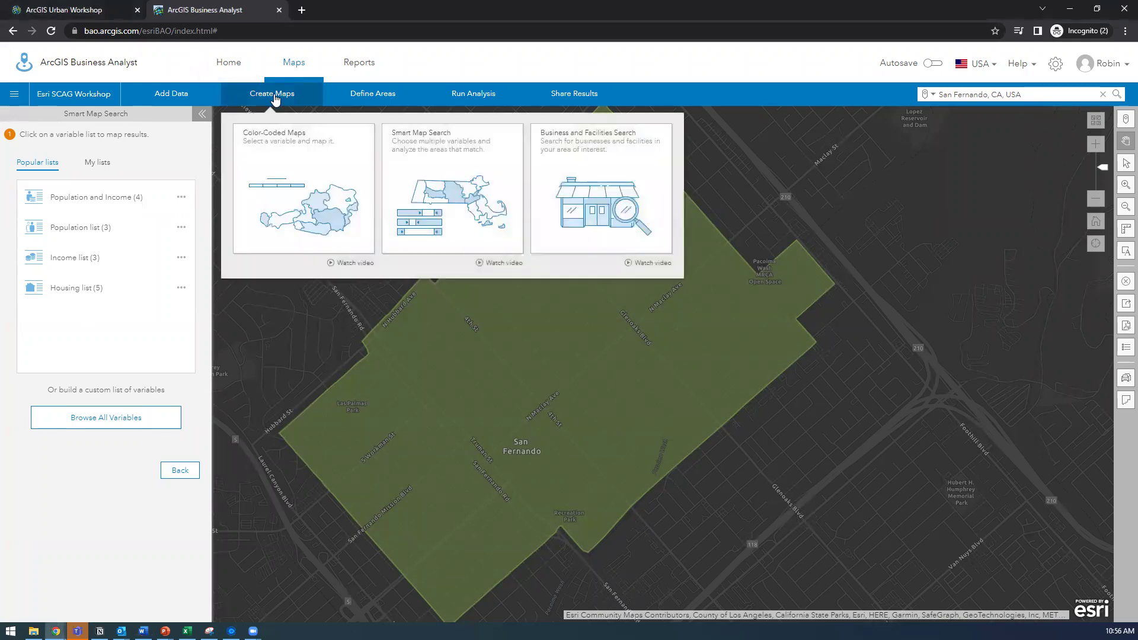
pyautogui.click(590, 160)
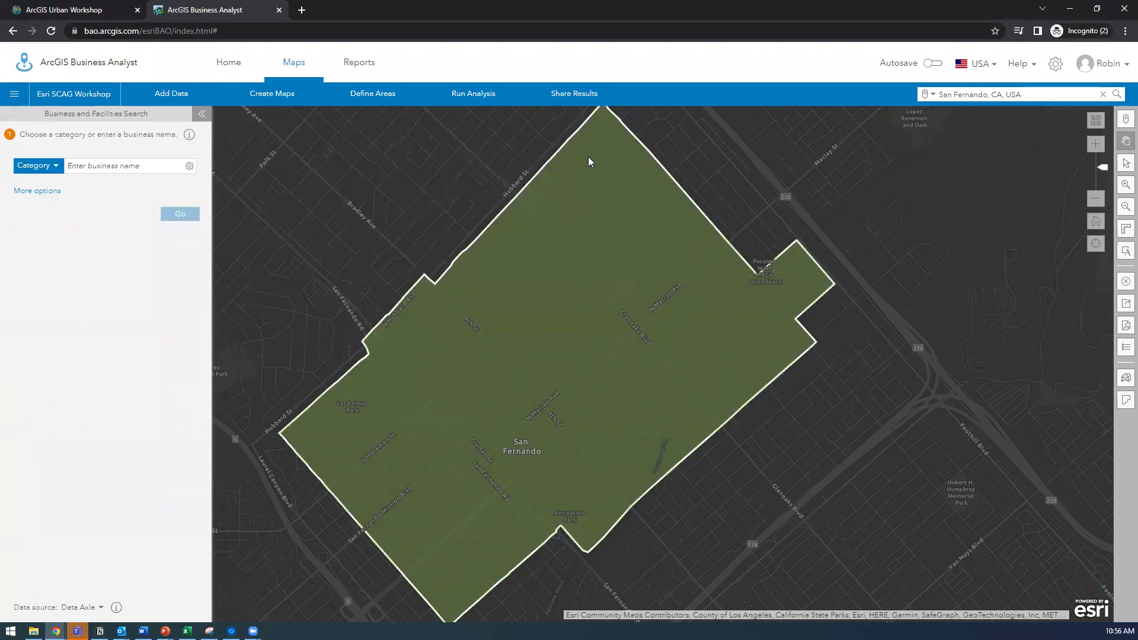
pyautogui.click(54, 173)
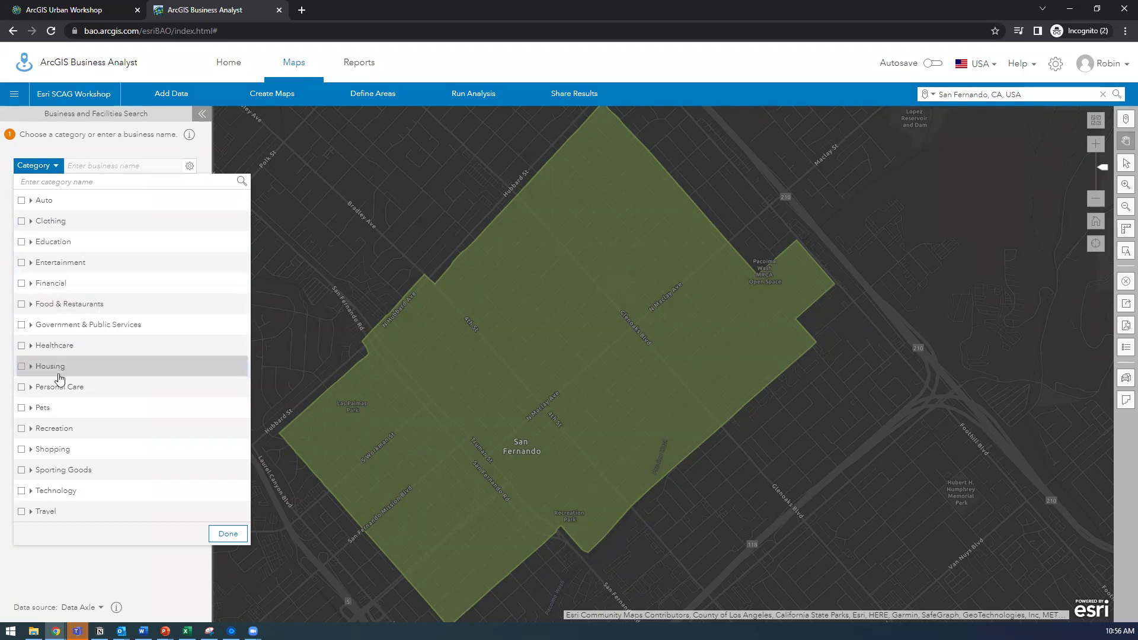
pyautogui.click(62, 304)
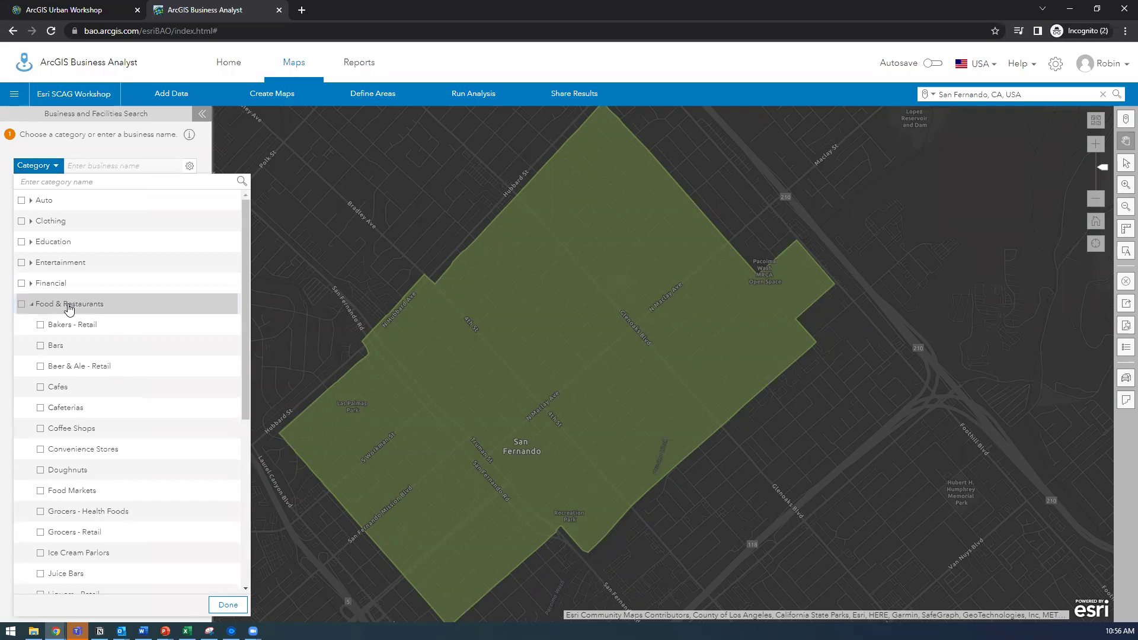
pyautogui.scroll(-1, 77, 311)
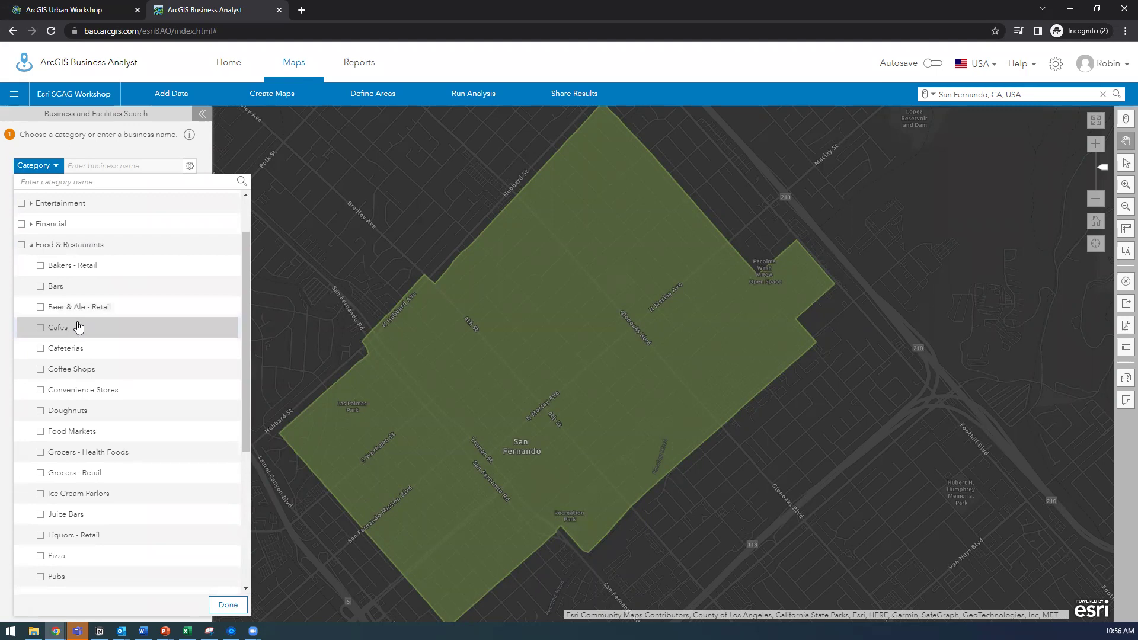
pyautogui.scroll(-2, 78, 325)
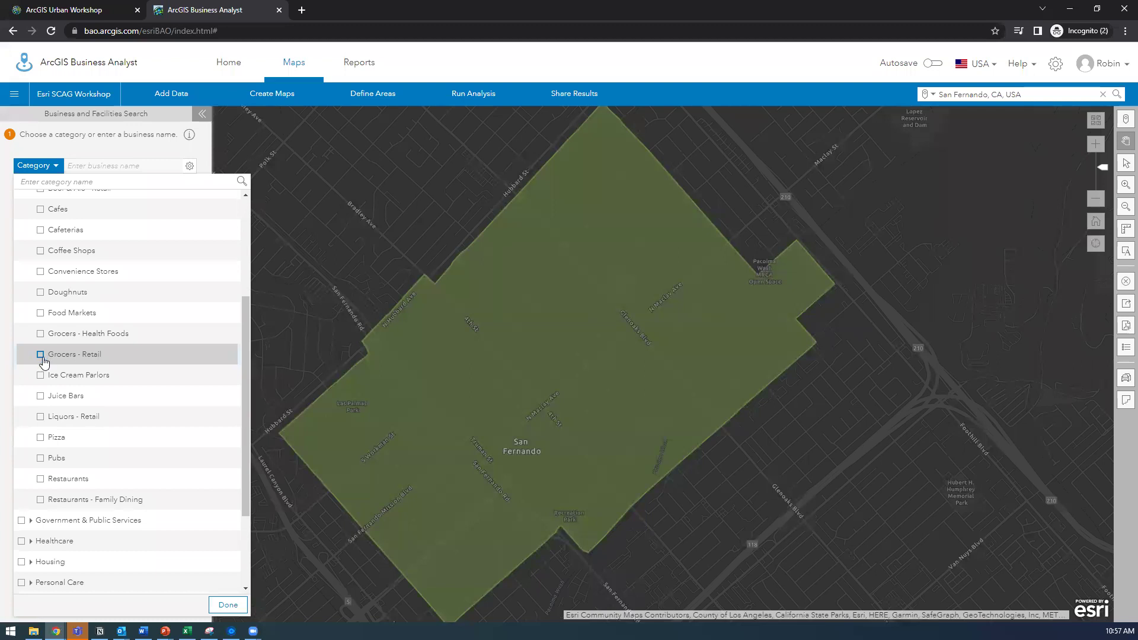
pyautogui.click(55, 358)
pyautogui.click(228, 605)
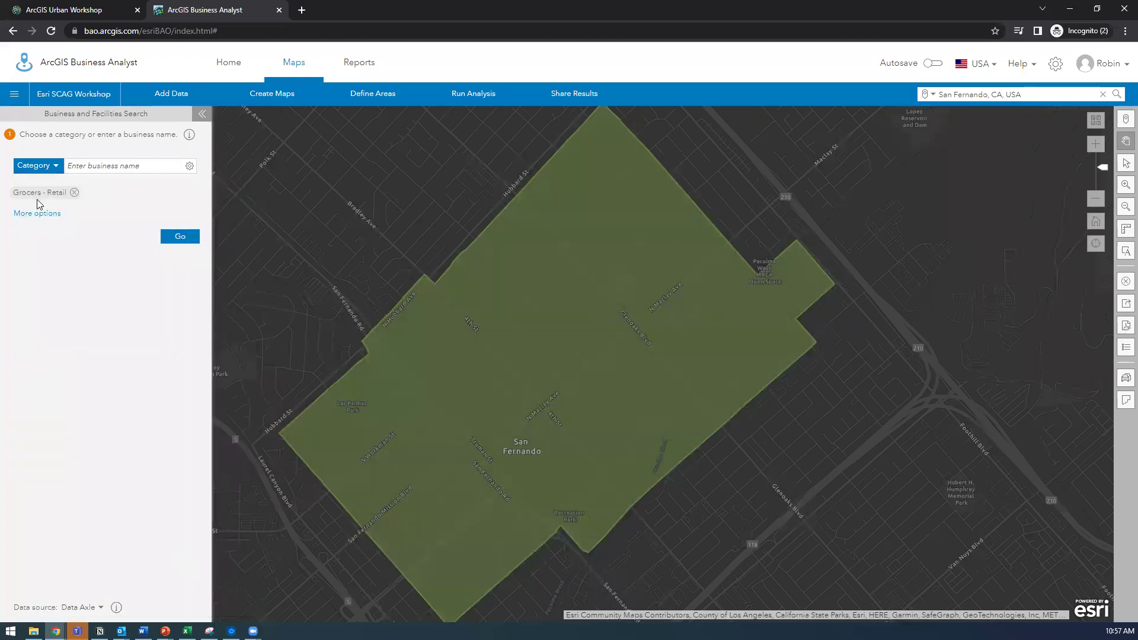
pyautogui.click(168, 239)
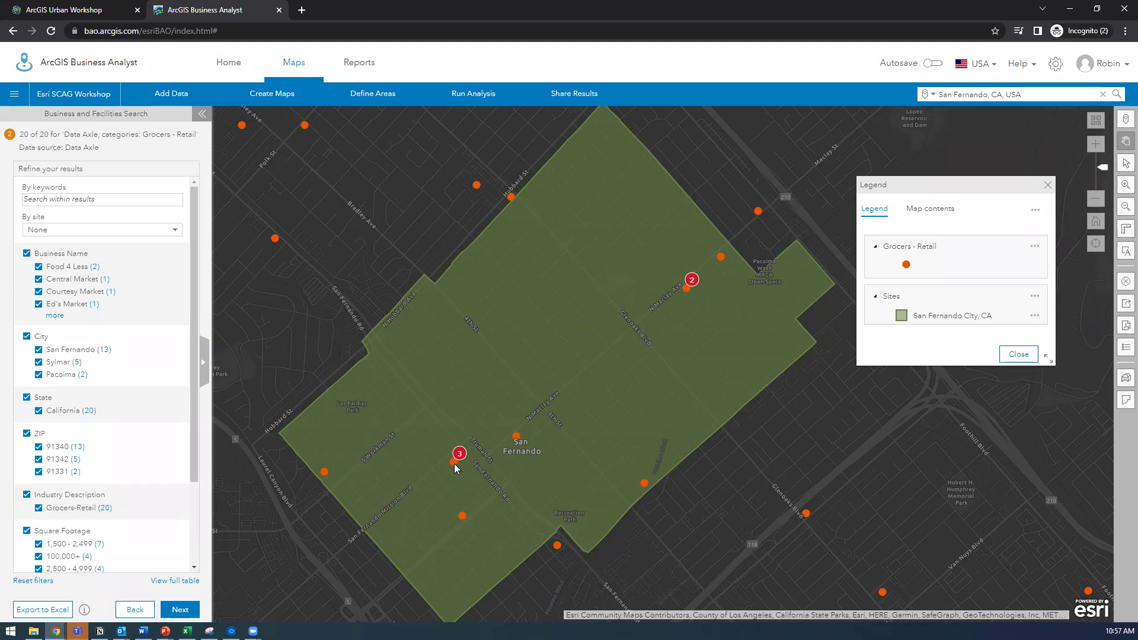
# Step: Show the details of the El Super and Vallarta Supermarkets points side by side without covering their map locations
pyautogui.click(454, 462)
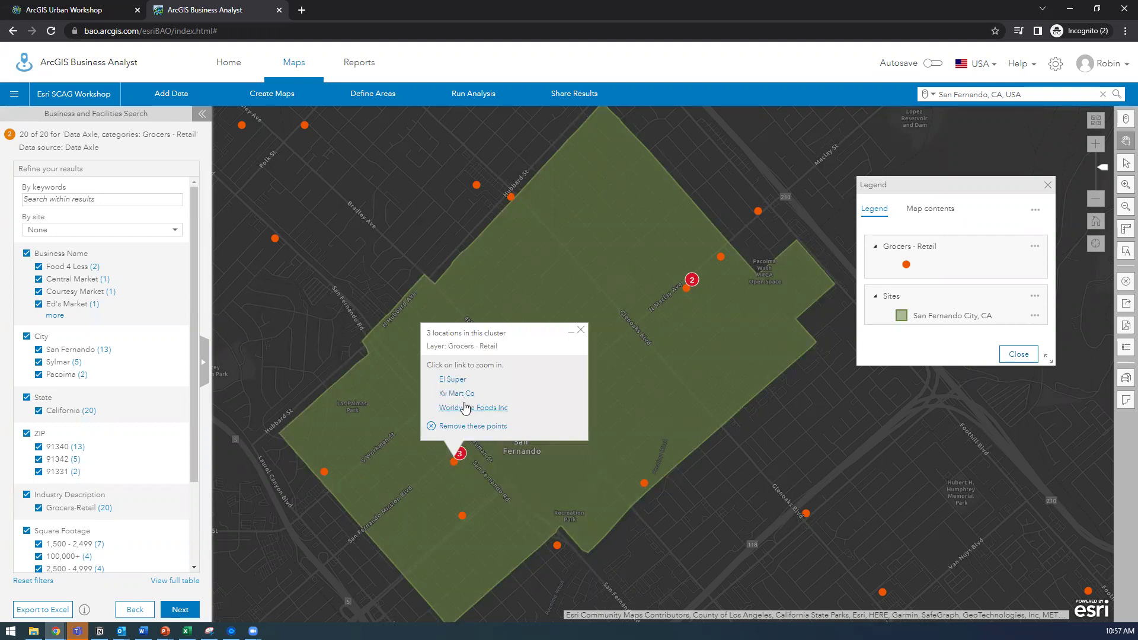
pyautogui.click(452, 379)
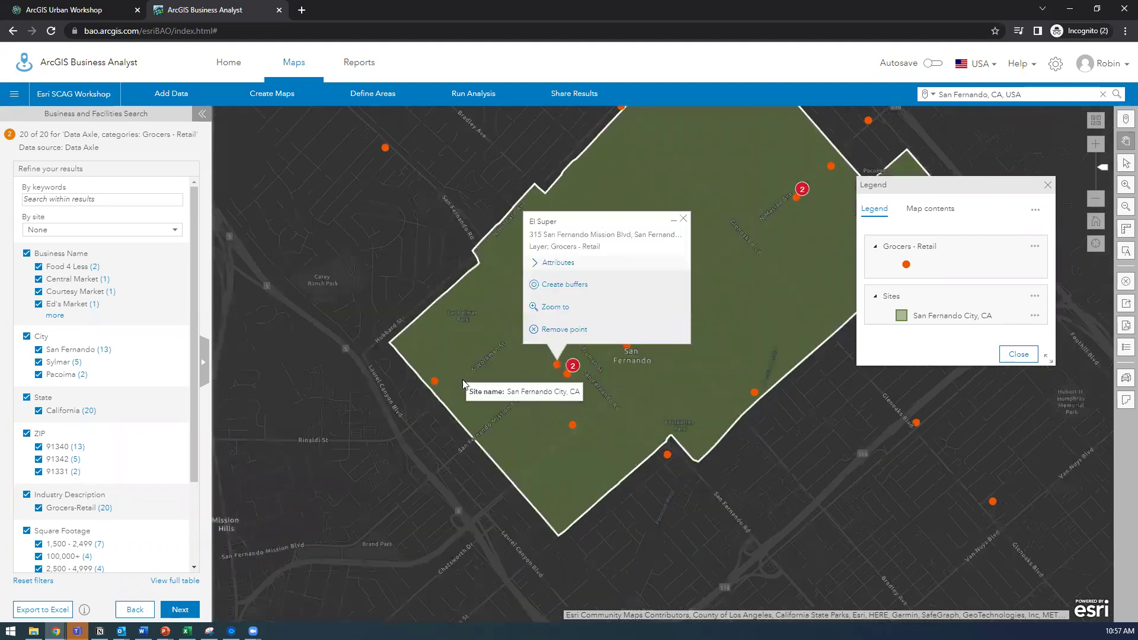
pyautogui.moveTo(593, 241); pyautogui.dragTo(628, 184)
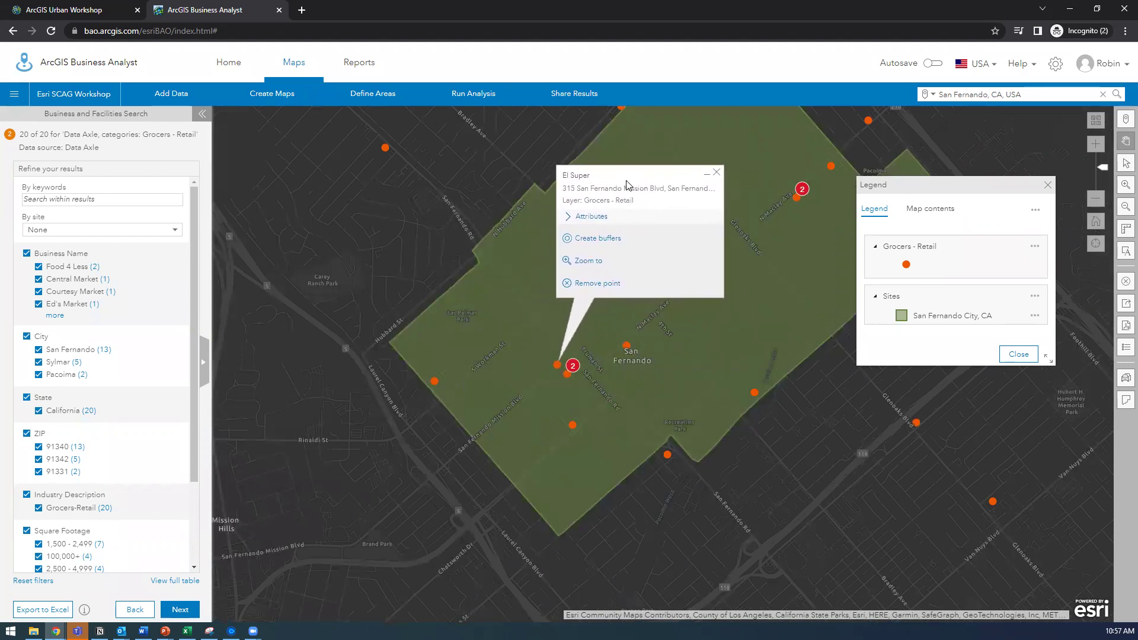
pyautogui.click(434, 383)
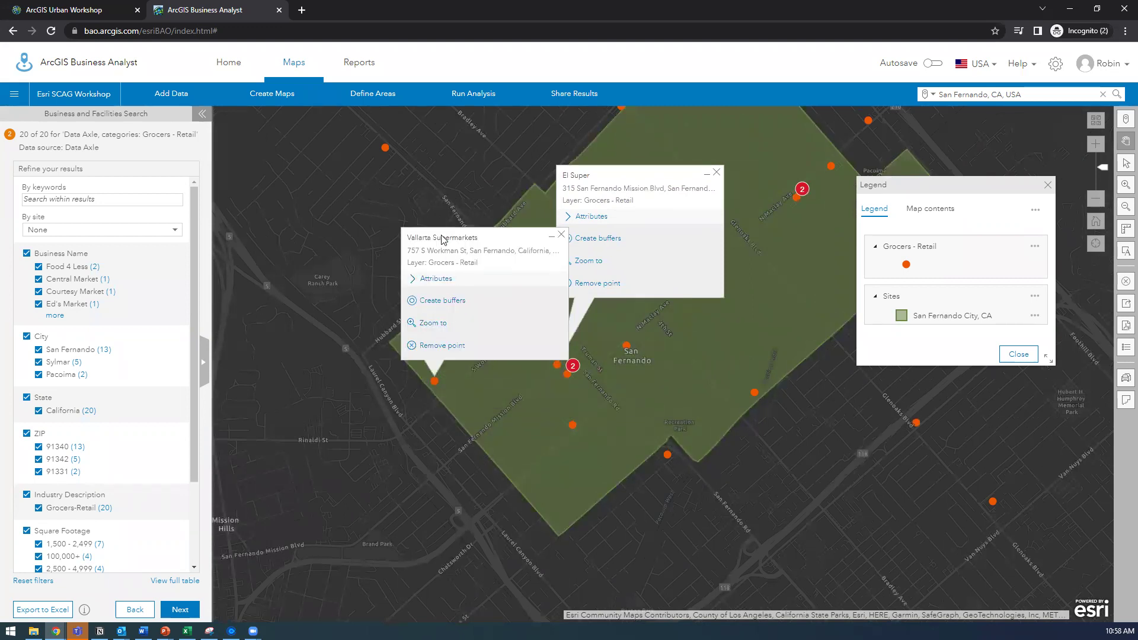
pyautogui.moveTo(514, 248); pyautogui.dragTo(423, 201)
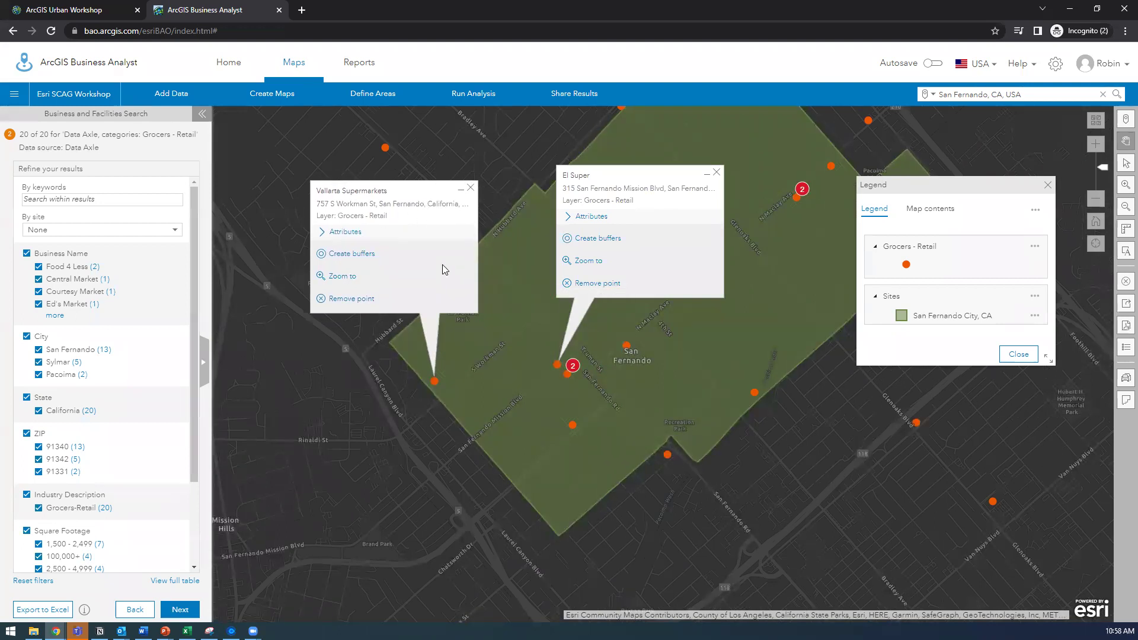
pyautogui.moveTo(520, 298); pyautogui.dragTo(513, 371)
pyautogui.click(513, 371)
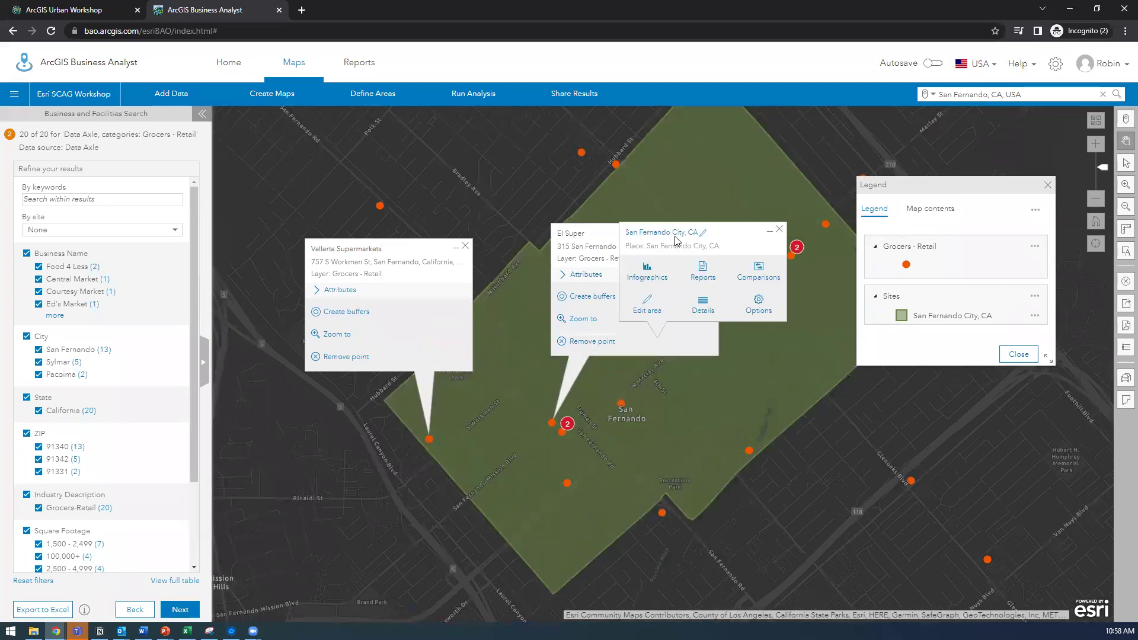
pyautogui.click(777, 227)
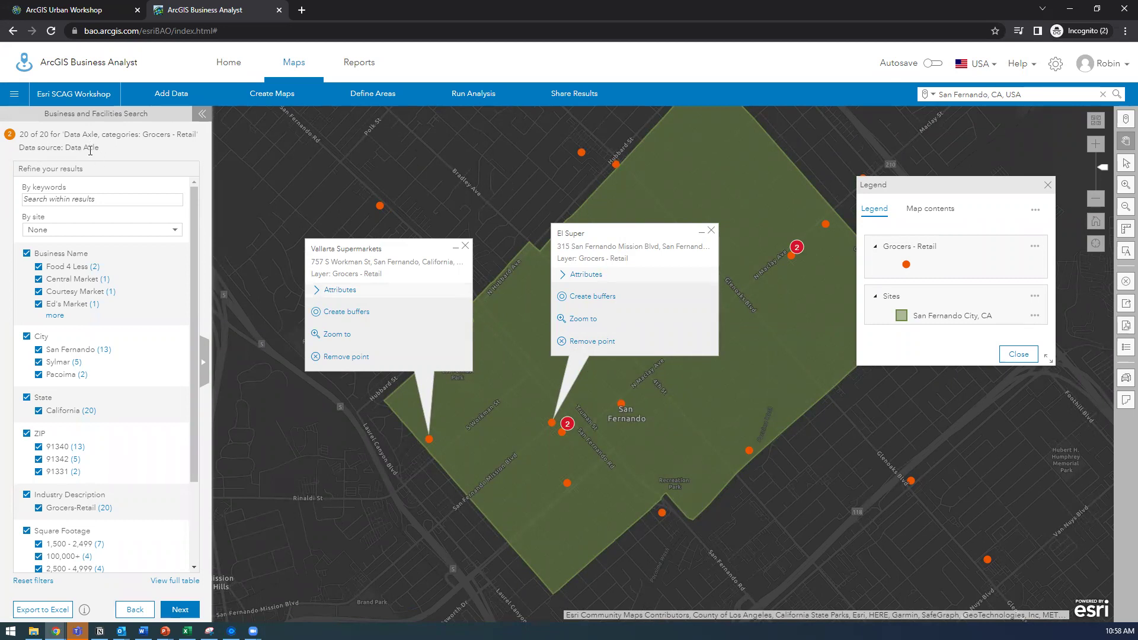
# Step: Check the data source of the search results and examine all the attributes of Vallarta Supermarkets
pyautogui.moveTo(21, 149); pyautogui.dragTo(115, 153)
pyautogui.click(116, 152)
pyautogui.moveTo(516, 242); pyautogui.dragTo(517, 274)
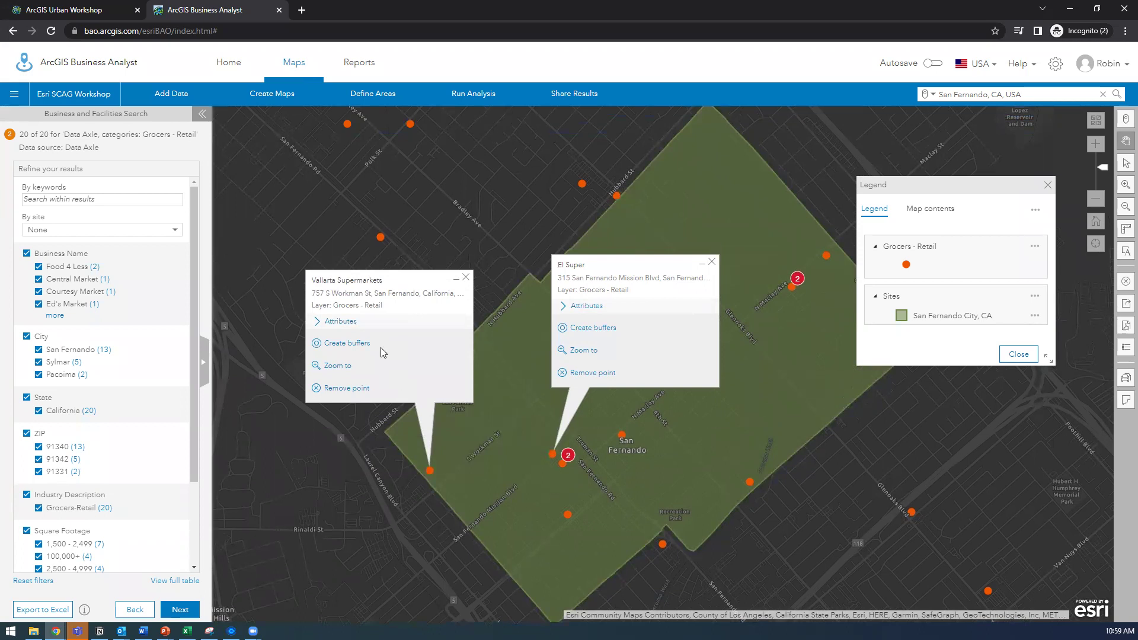
pyautogui.click(332, 322)
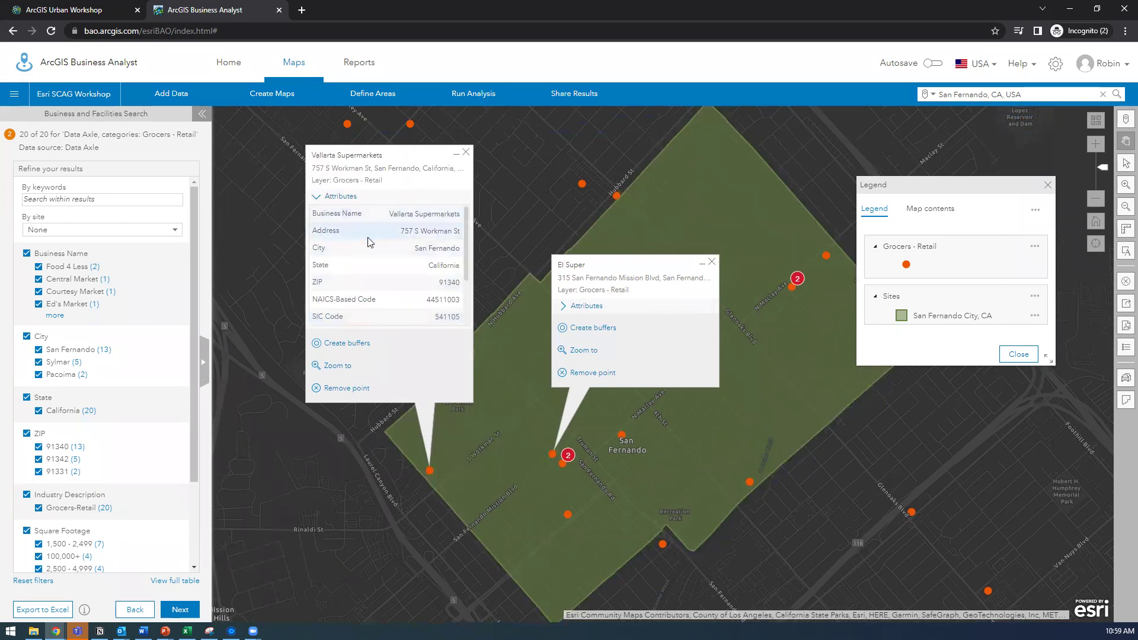
pyautogui.scroll(-1, 368, 241)
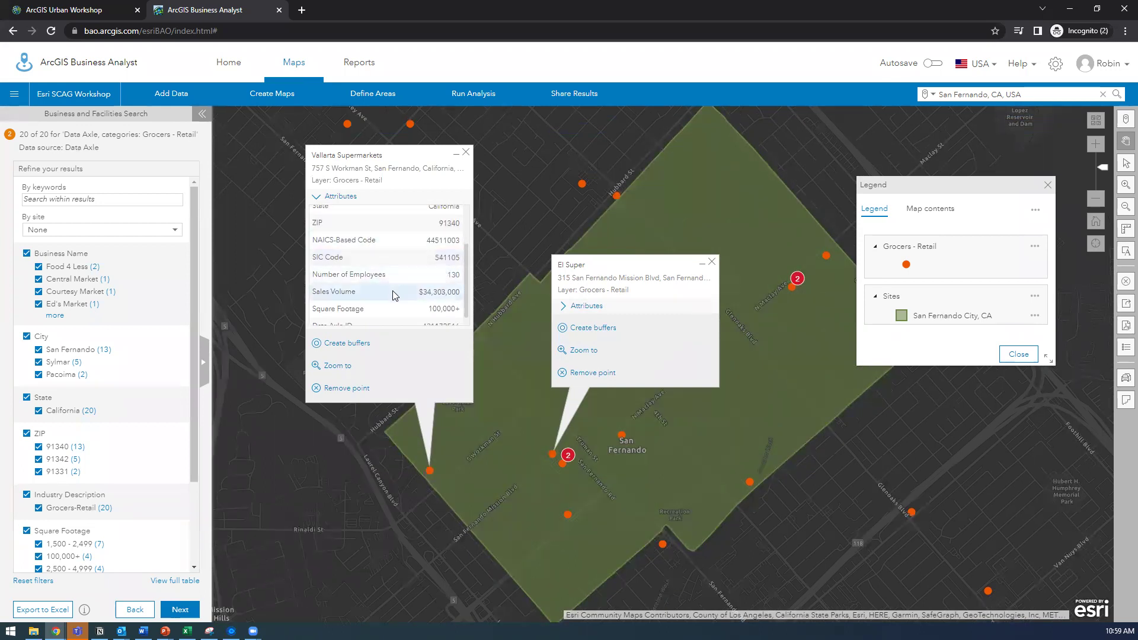
pyautogui.scroll(-1, 392, 290)
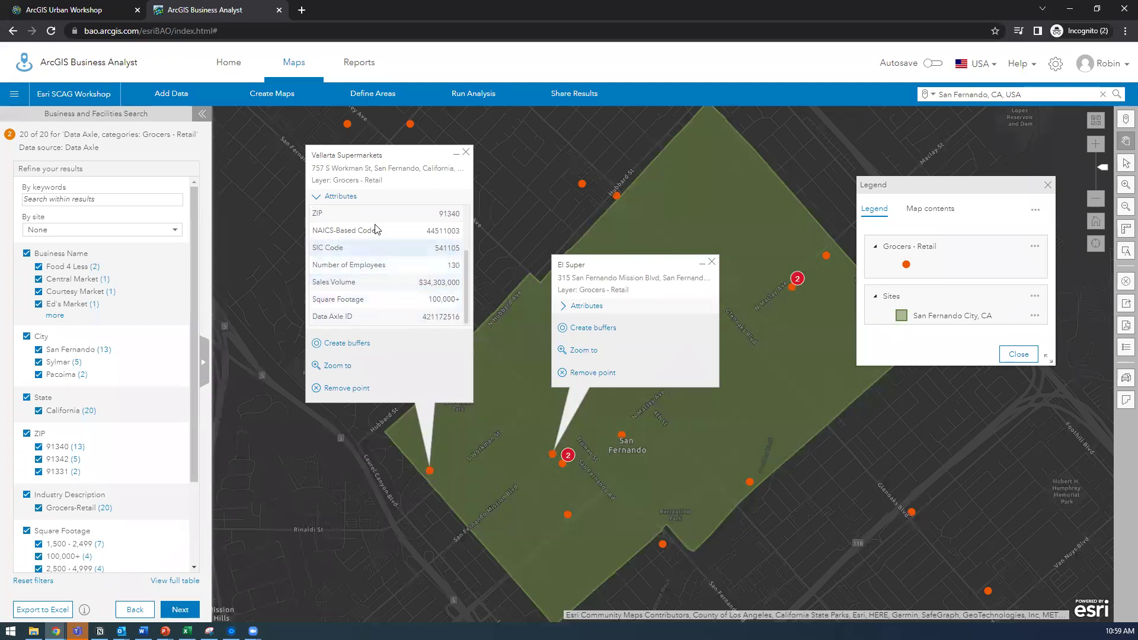
pyautogui.moveTo(403, 180); pyautogui.dragTo(397, 180)
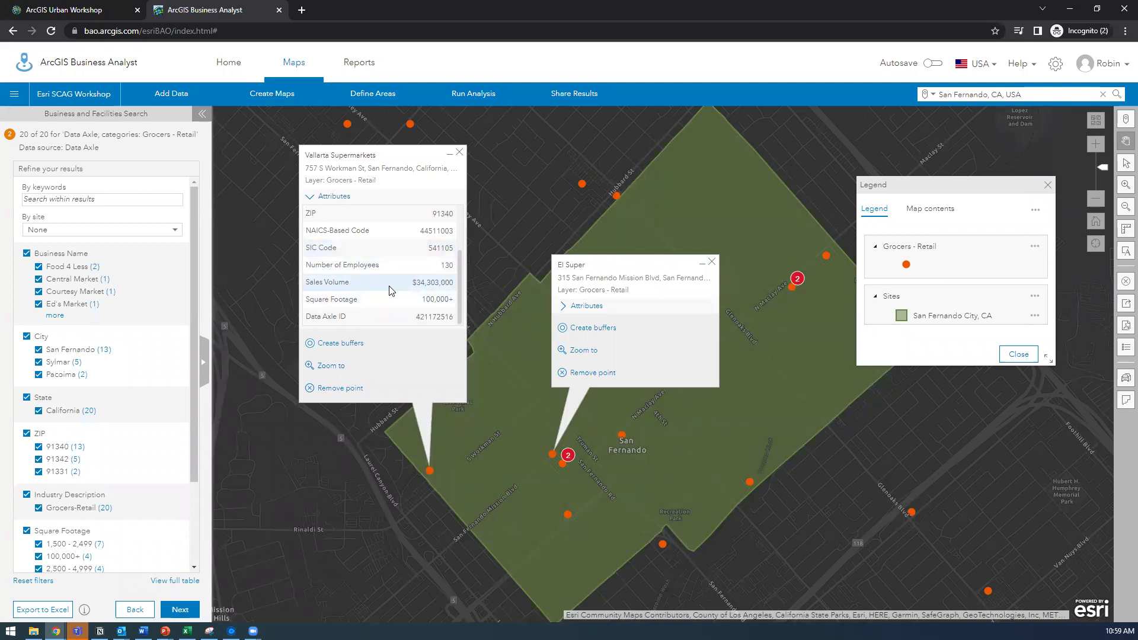
# Step: Expand El Super's attributes and compare its number of employees, sales volume and square footage with those of Vallarta Supermarkets
pyautogui.moveTo(615, 284); pyautogui.dragTo(610, 173)
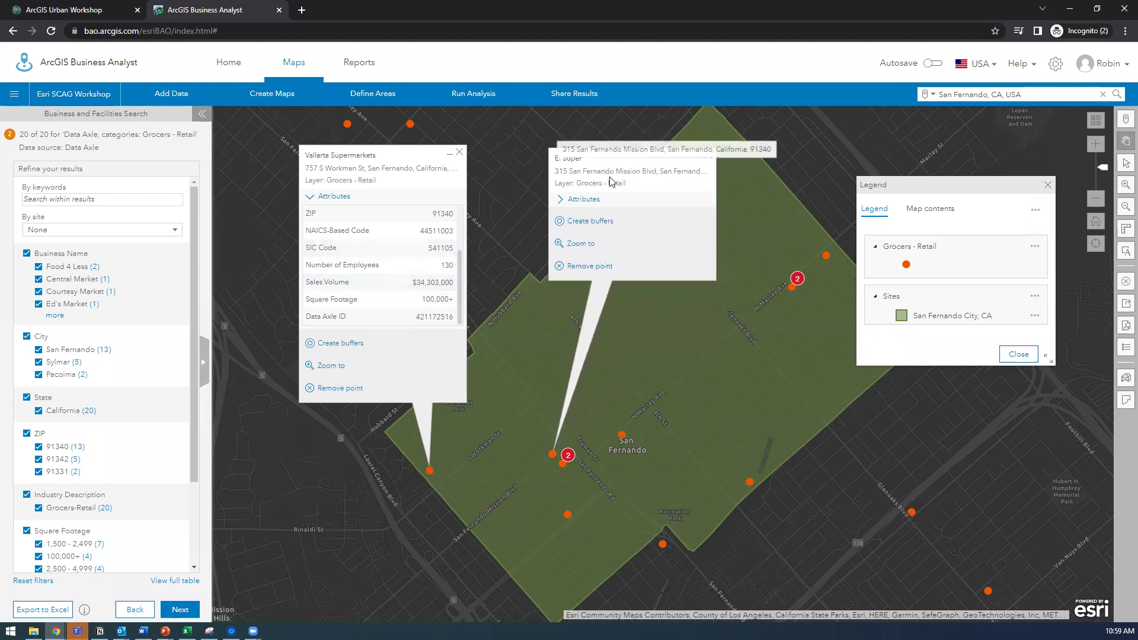
pyautogui.click(557, 202)
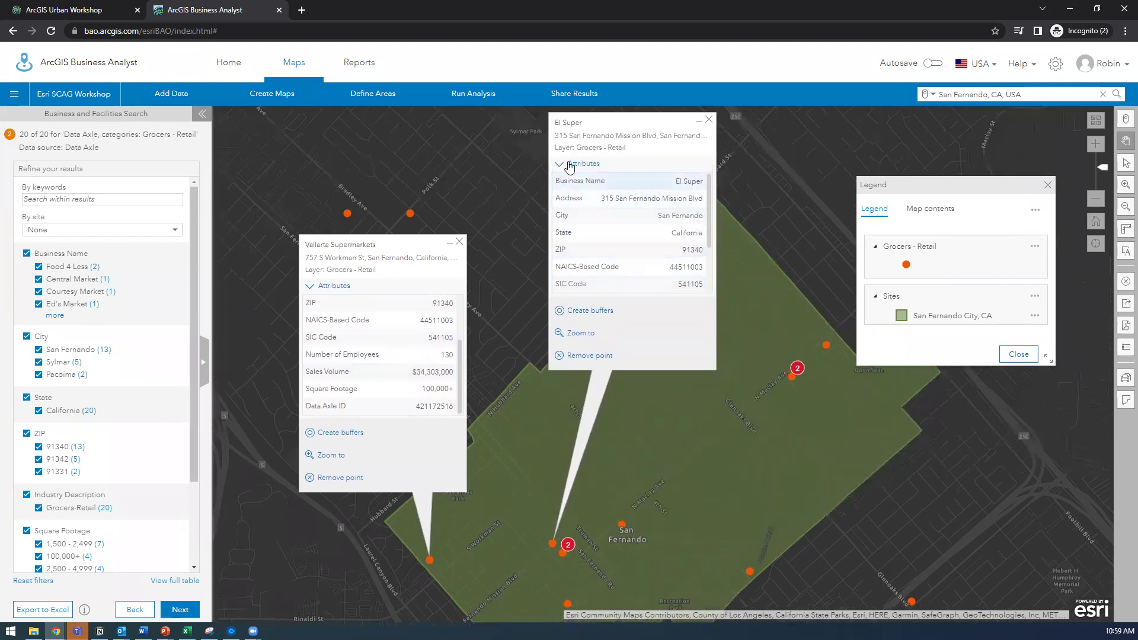
pyautogui.scroll(-2, 629, 219)
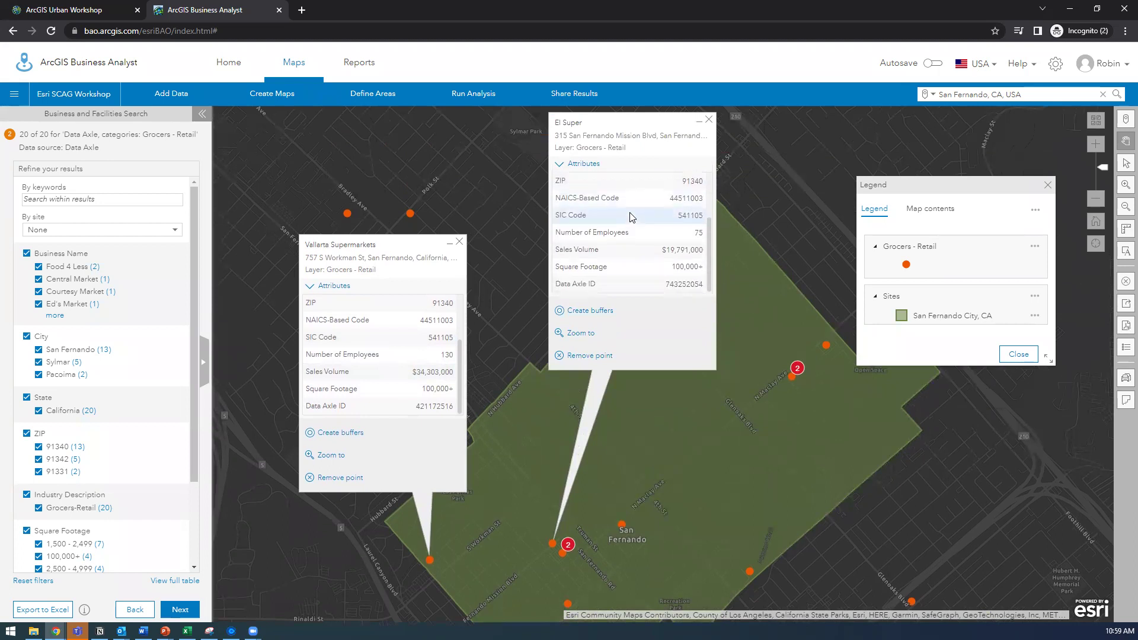
pyautogui.scroll(2, 396, 363)
pyautogui.scroll(-2, 396, 362)
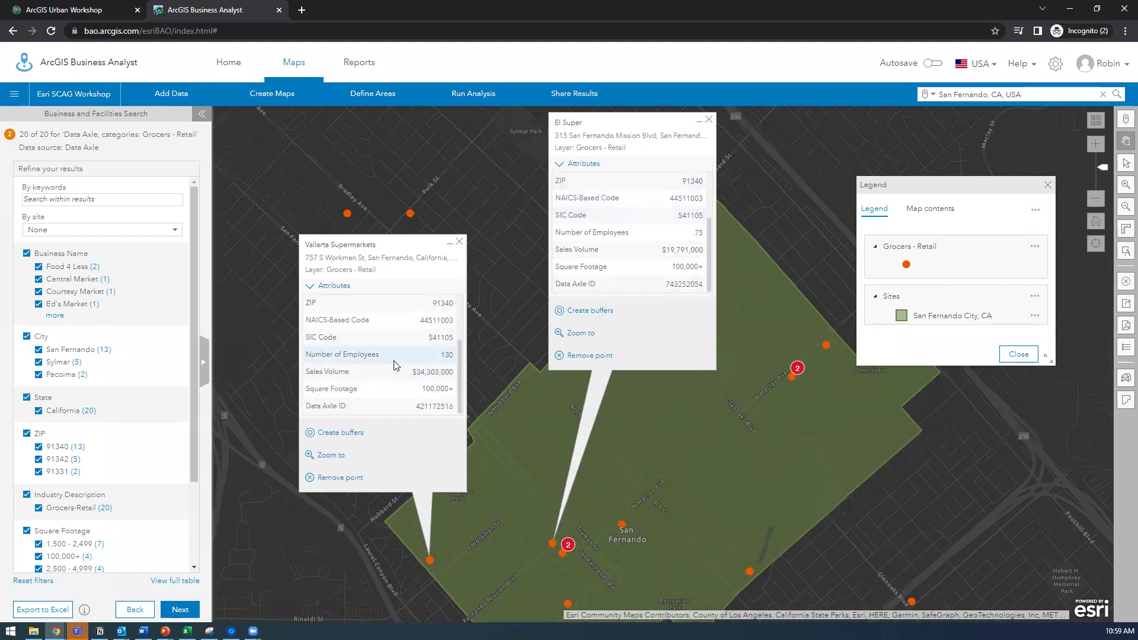
pyautogui.scroll(2, 640, 227)
pyautogui.scroll(-2, 643, 245)
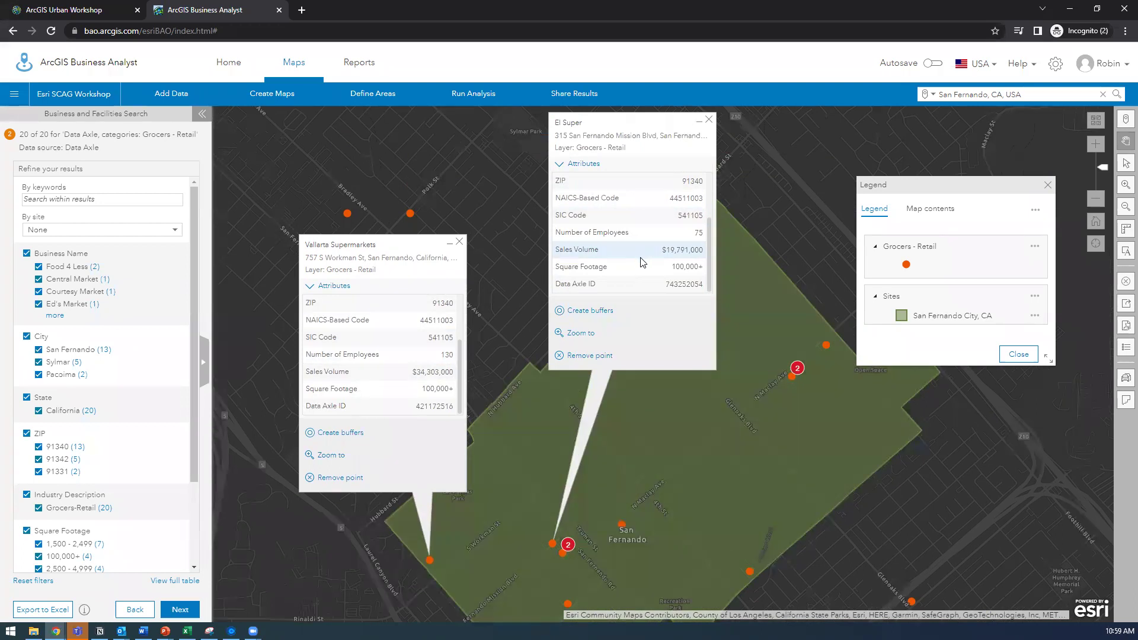
pyautogui.scroll(2, 395, 355)
pyautogui.scroll(-2, 397, 359)
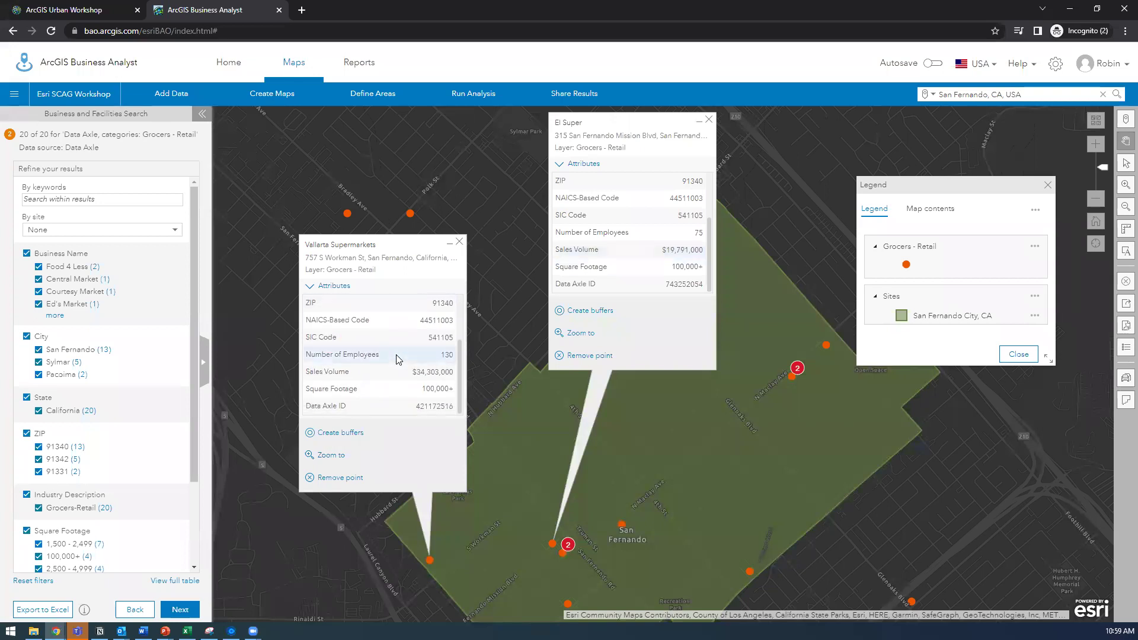
pyautogui.scroll(2, 587, 255)
pyautogui.scroll(2, 399, 338)
pyautogui.scroll(-2, 397, 350)
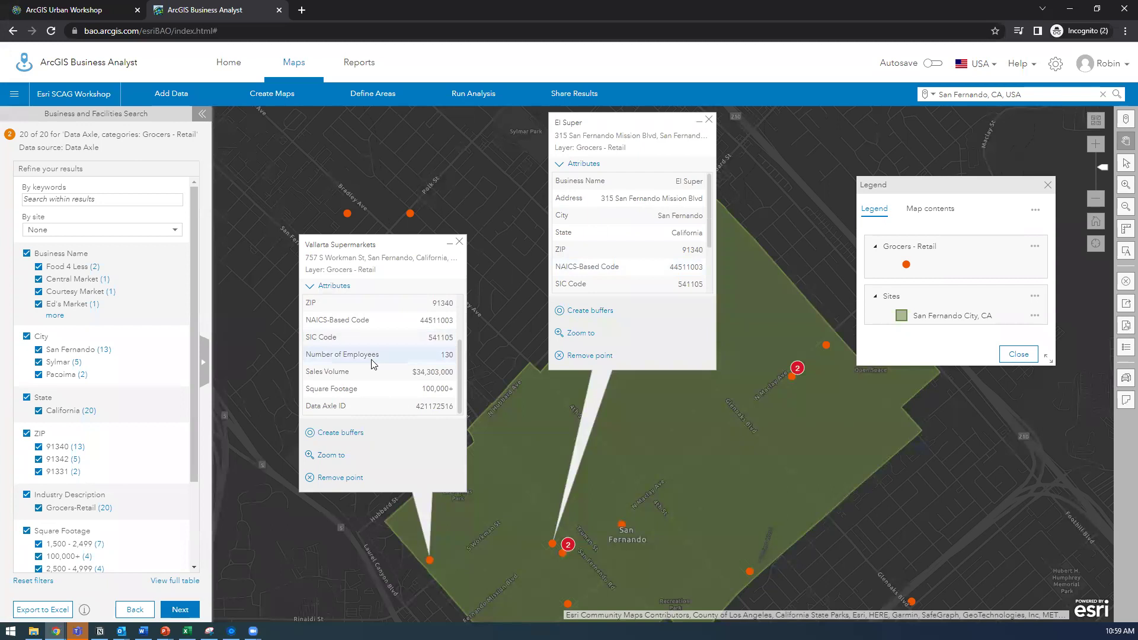
pyautogui.scroll(-3, 658, 207)
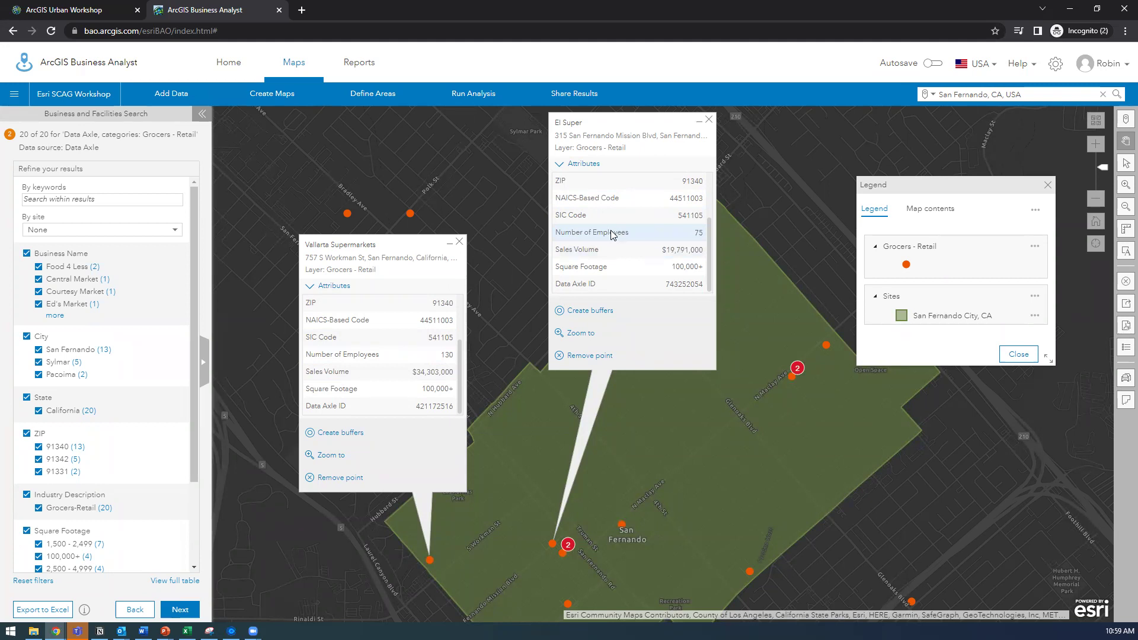
pyautogui.scroll(2, 463, 249)
# Step: Close both supermarkets' details, go back to the search criteria and remove the Grocers - Retail category
pyautogui.click(460, 243)
pyautogui.scroll(3, 623, 223)
pyautogui.click(709, 121)
pyautogui.moveTo(518, 302); pyautogui.dragTo(505, 253)
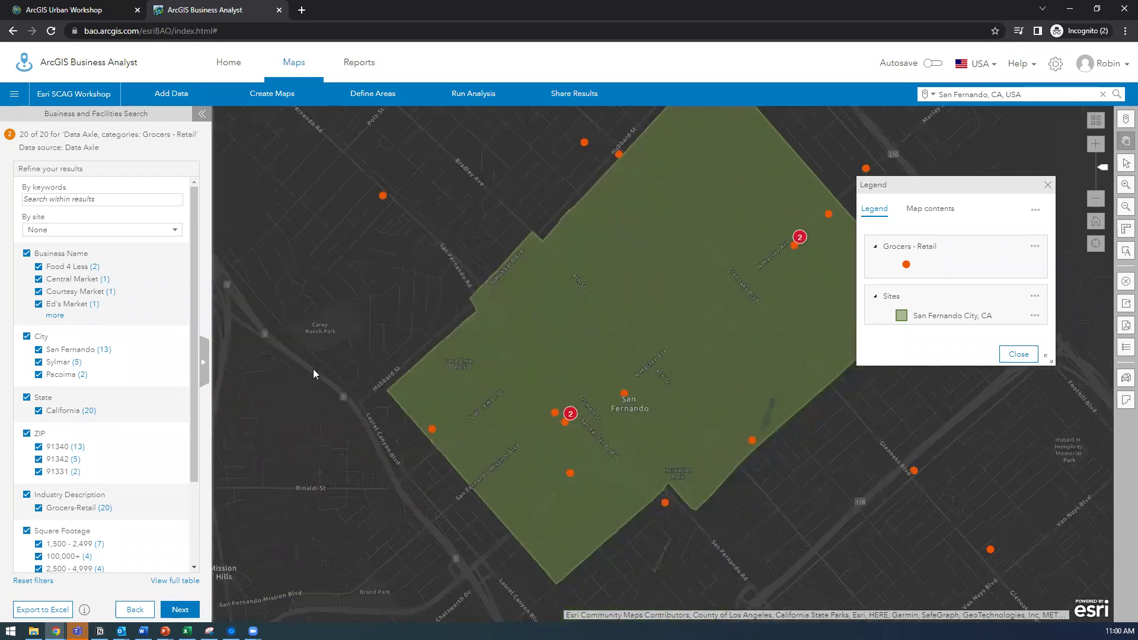
pyautogui.click(135, 609)
pyautogui.click(74, 192)
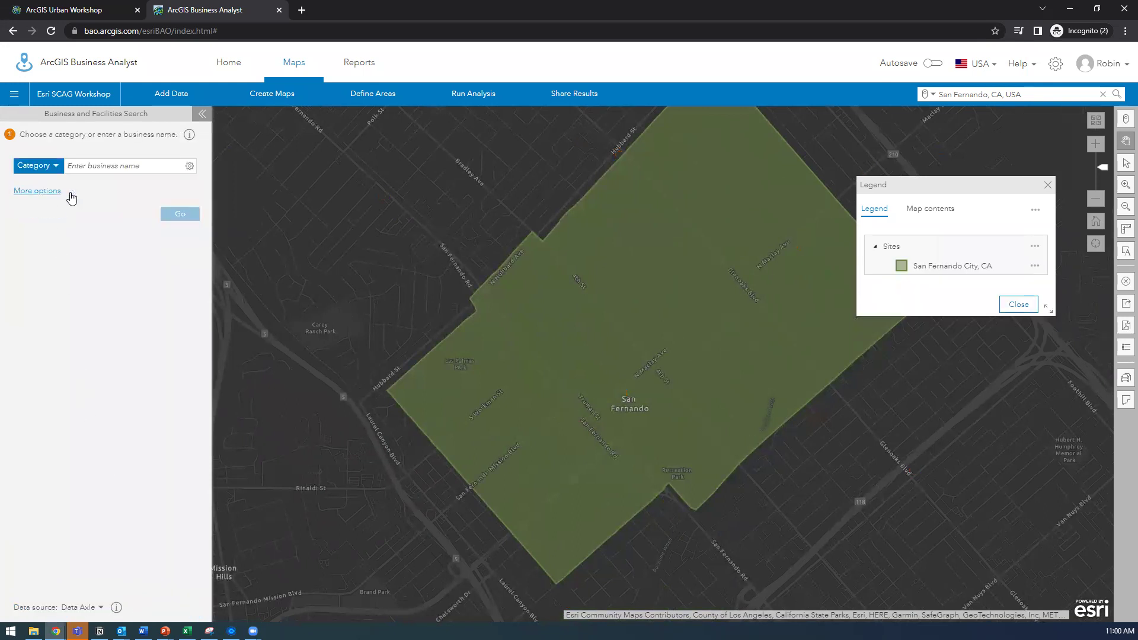
# Step: Search for Grocers - Retail businesses again within the current map view
pyautogui.click(295, 96)
pyautogui.click(49, 170)
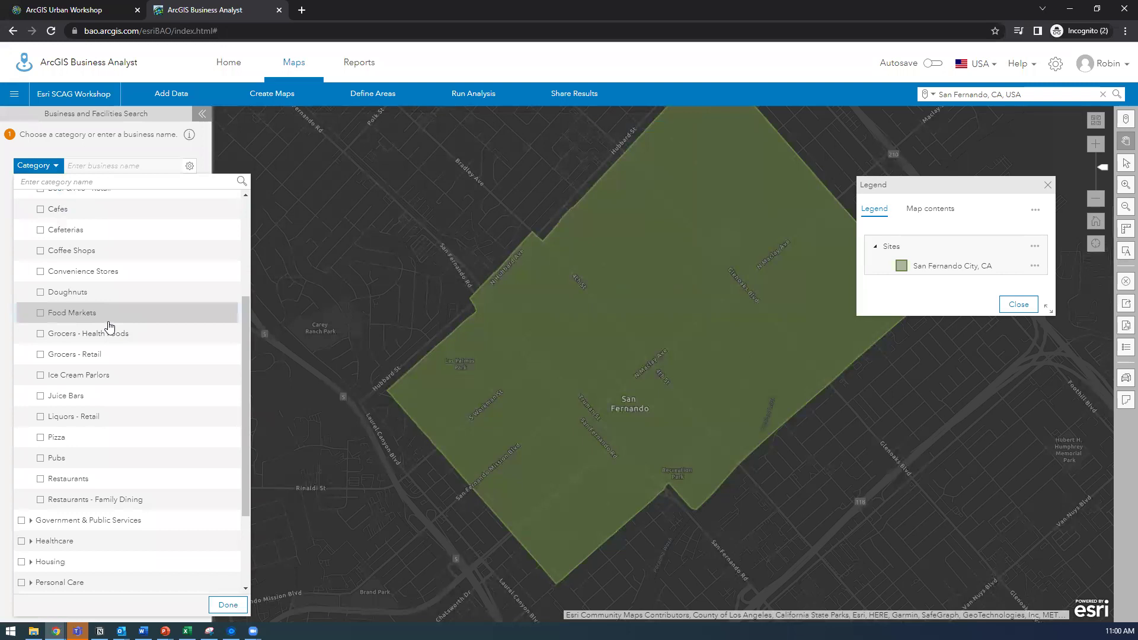
pyautogui.scroll(1, 109, 326)
pyautogui.click(65, 419)
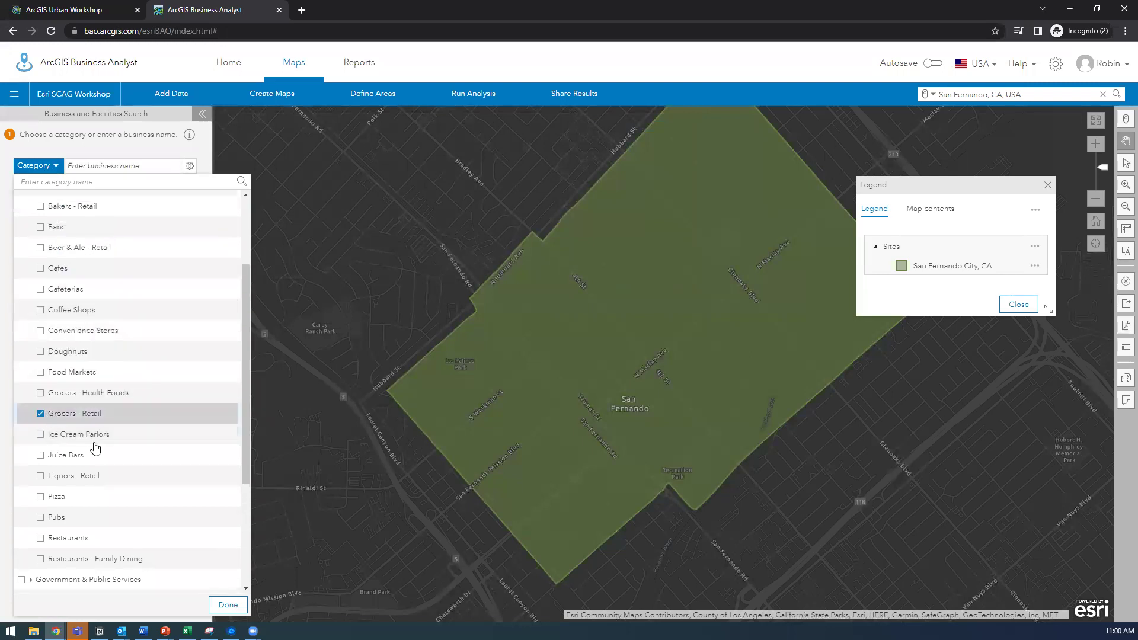
pyautogui.click(228, 605)
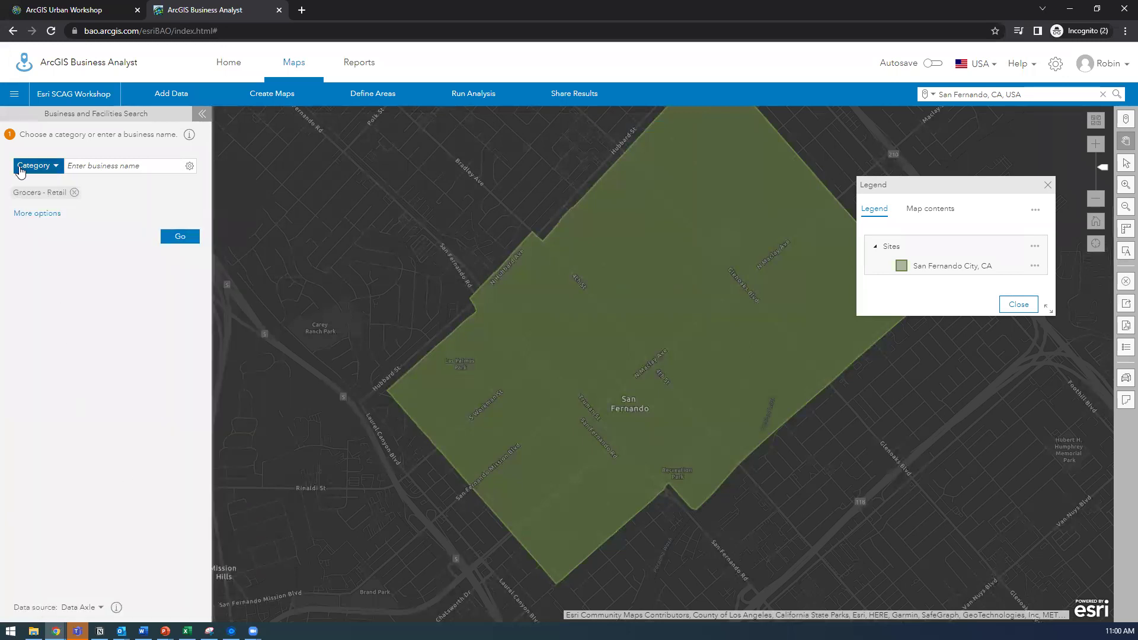
pyautogui.click(181, 242)
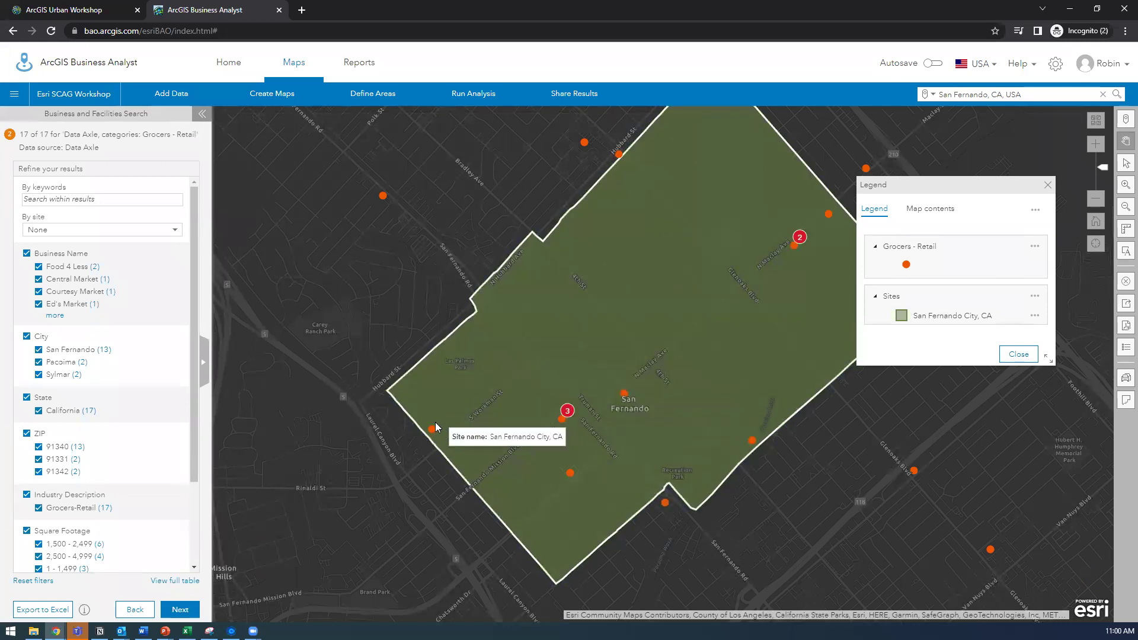
# Step: Check the attributes of Vali Market Corp and Smart & Final Extra! on the map and close the Smart & Final Extra! details
pyautogui.click(384, 198)
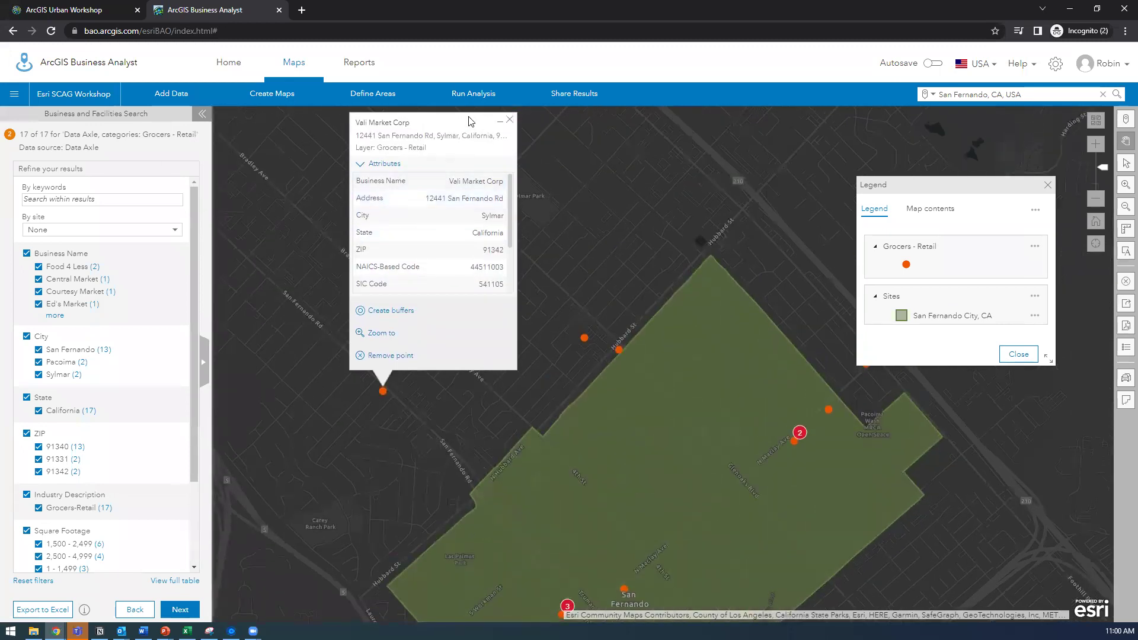
pyautogui.click(386, 167)
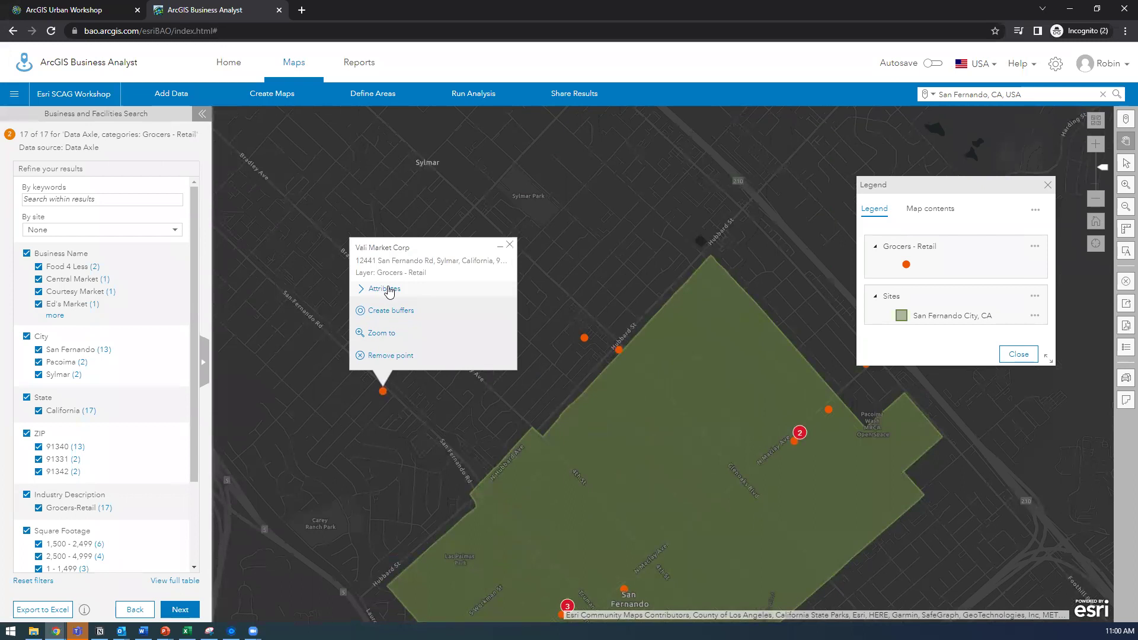
pyautogui.click(386, 286)
pyautogui.click(618, 349)
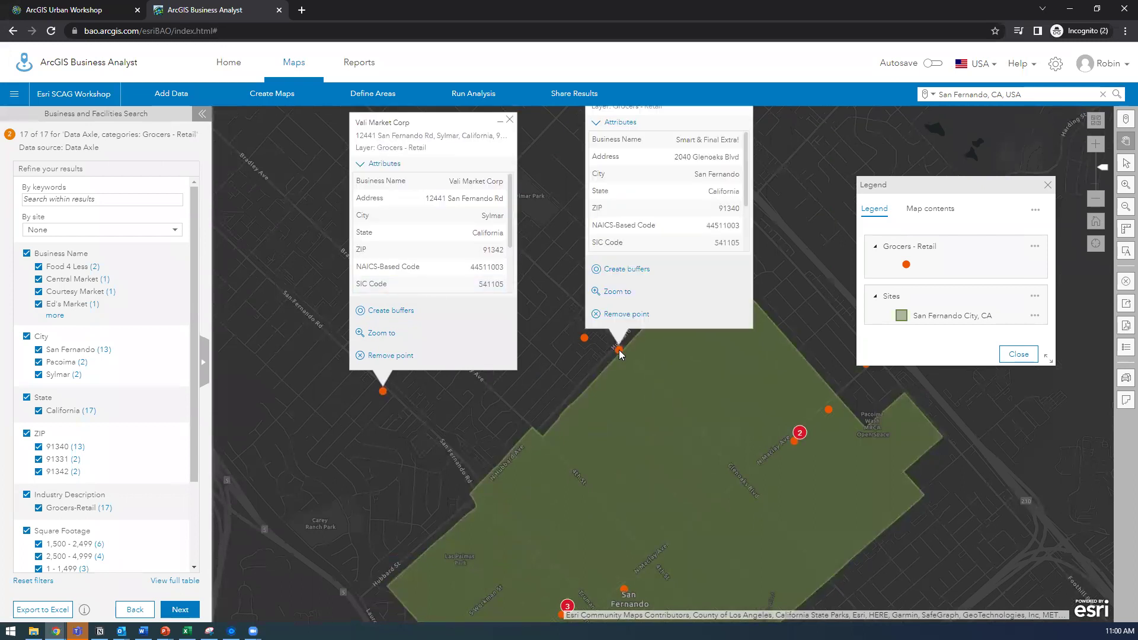
pyautogui.scroll(-1, 650, 201)
pyautogui.scroll(1, 651, 201)
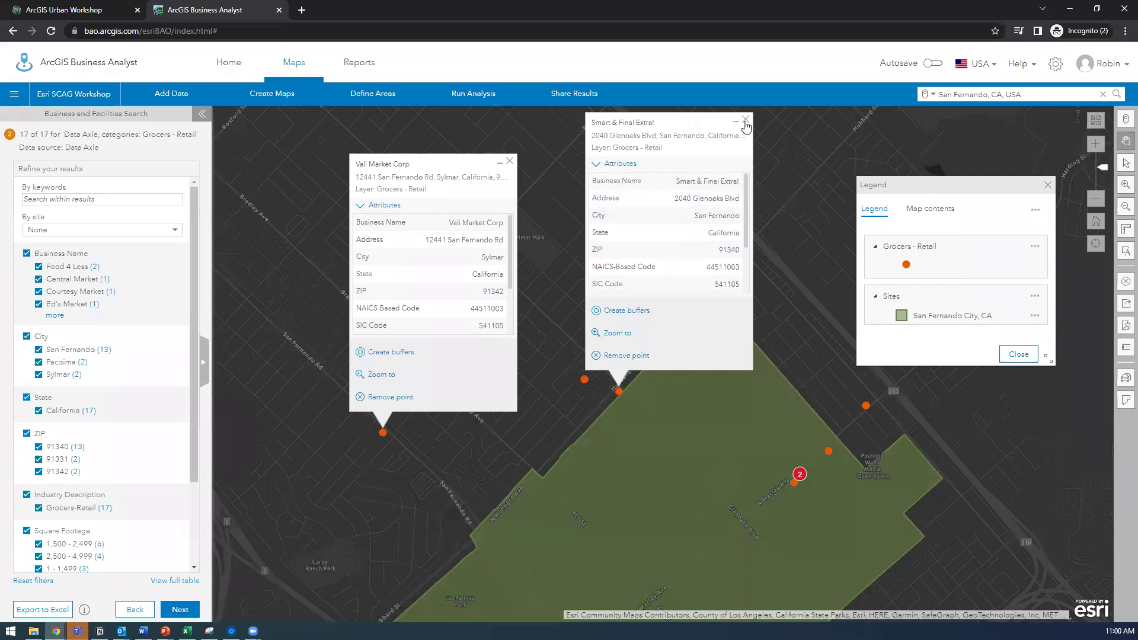
pyautogui.click(746, 121)
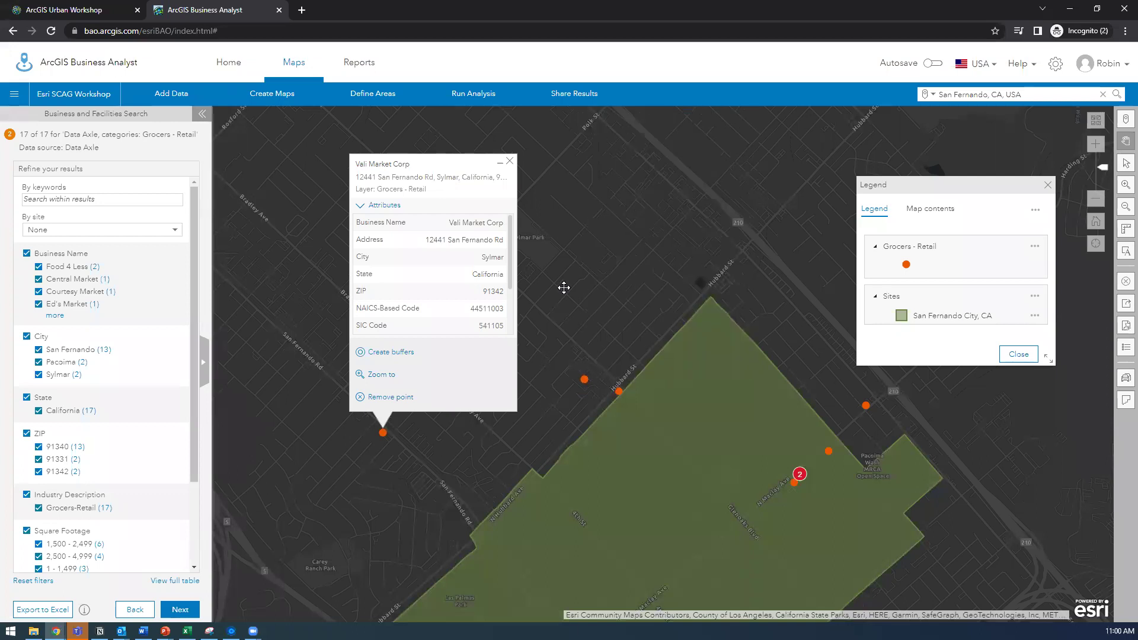
# Step: View the details of the grocer at the centre of San Fernando, Magalys Tamales Mexican Grill, and close them
pyautogui.click(584, 413)
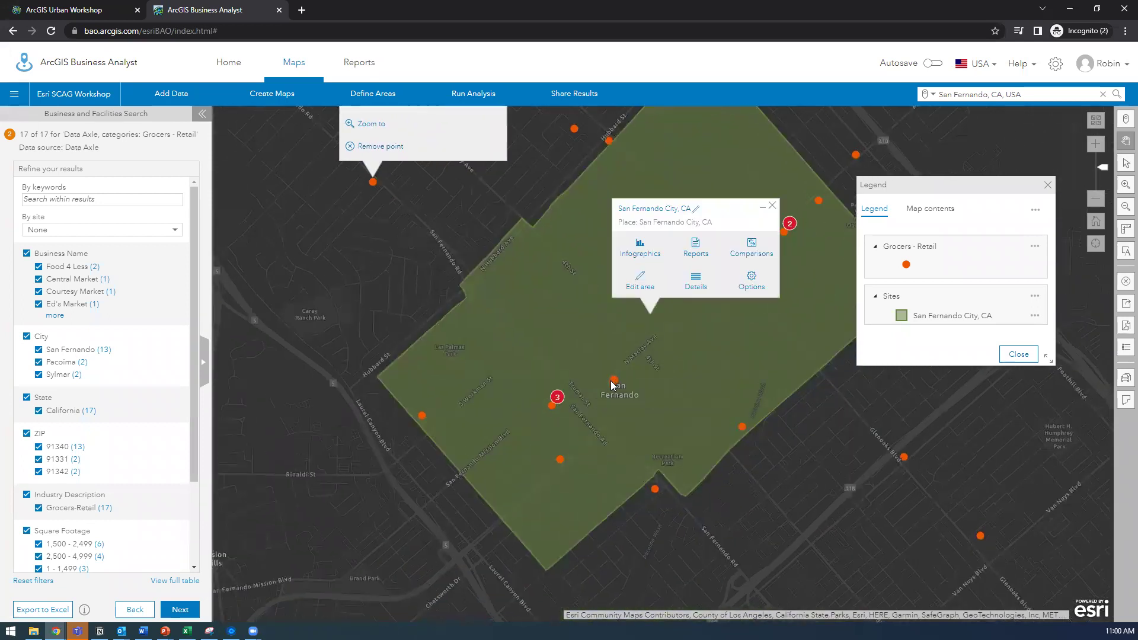
pyautogui.click(613, 382)
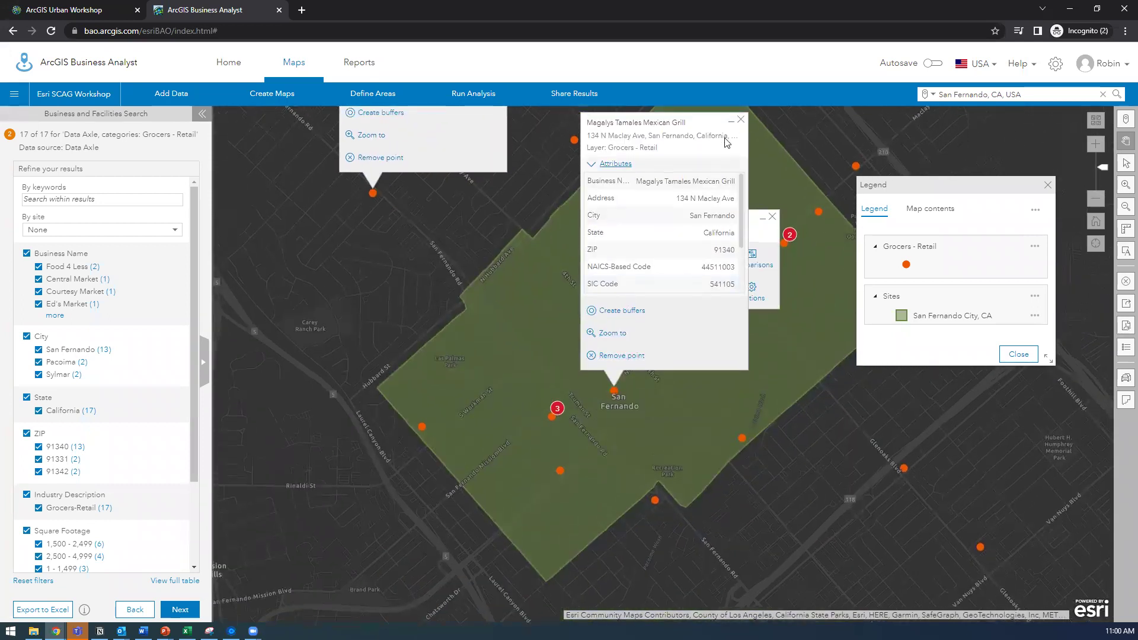
pyautogui.click(741, 122)
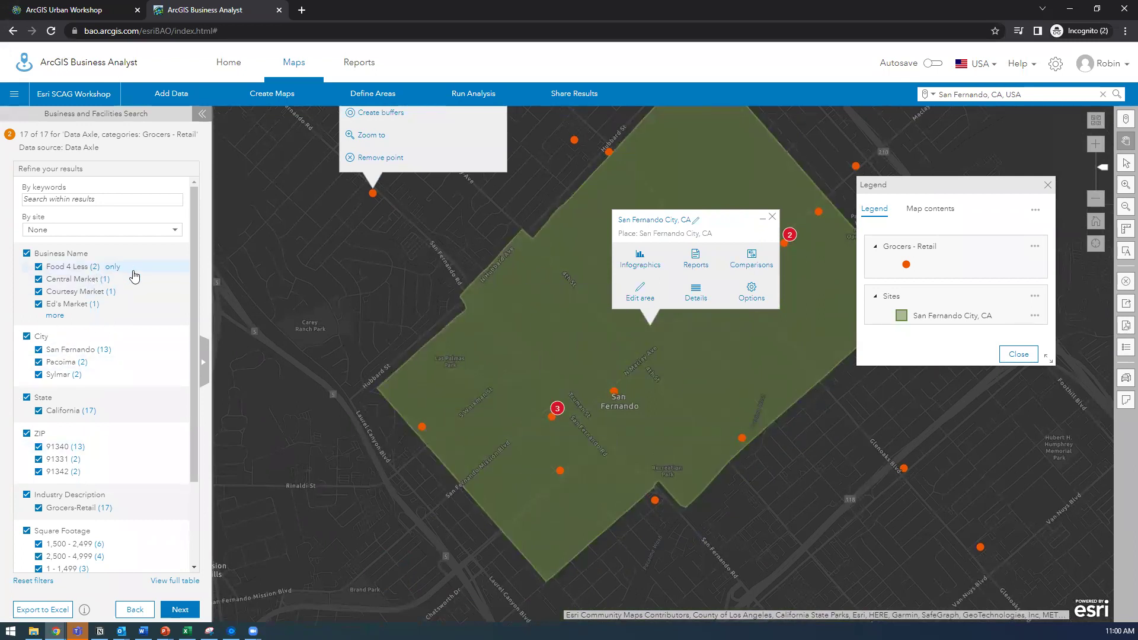
# Step: Filter the Grocers - Retail results by city so that only San Fernando is included
pyautogui.scroll(-1, 127, 304)
pyautogui.scroll(1, 128, 304)
pyautogui.scroll(-1, 60, 350)
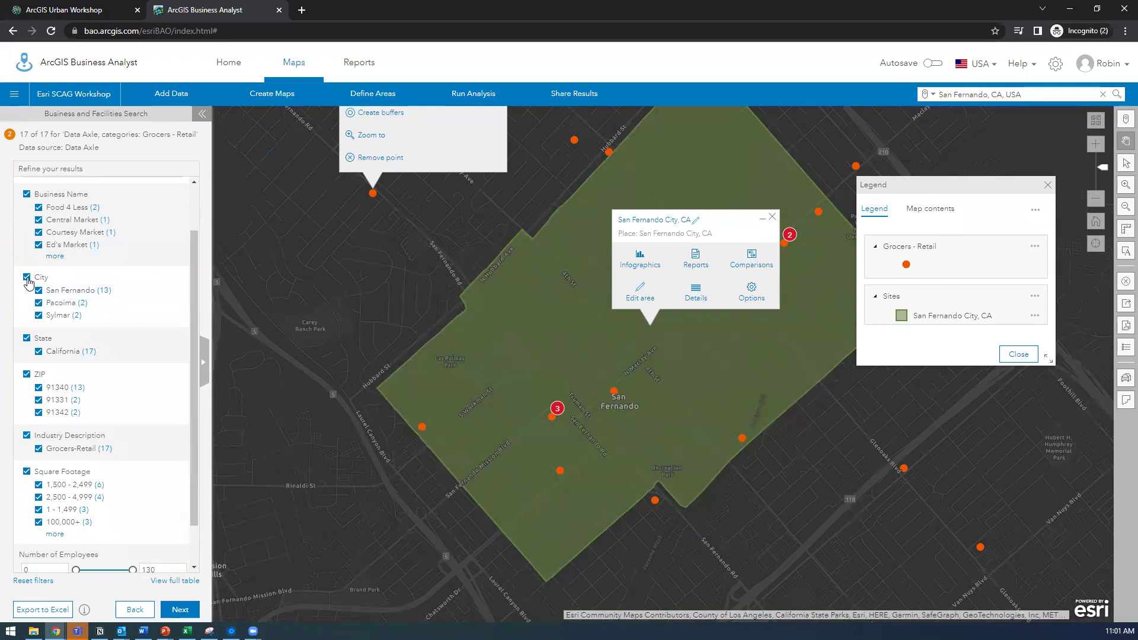
pyautogui.click(27, 277)
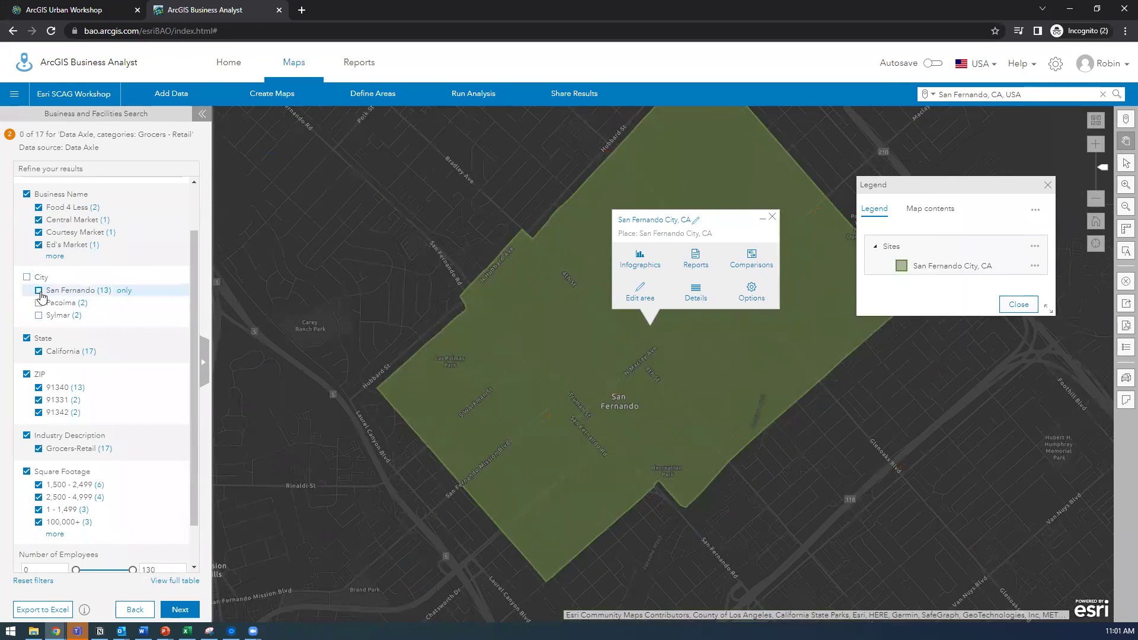
pyautogui.click(39, 292)
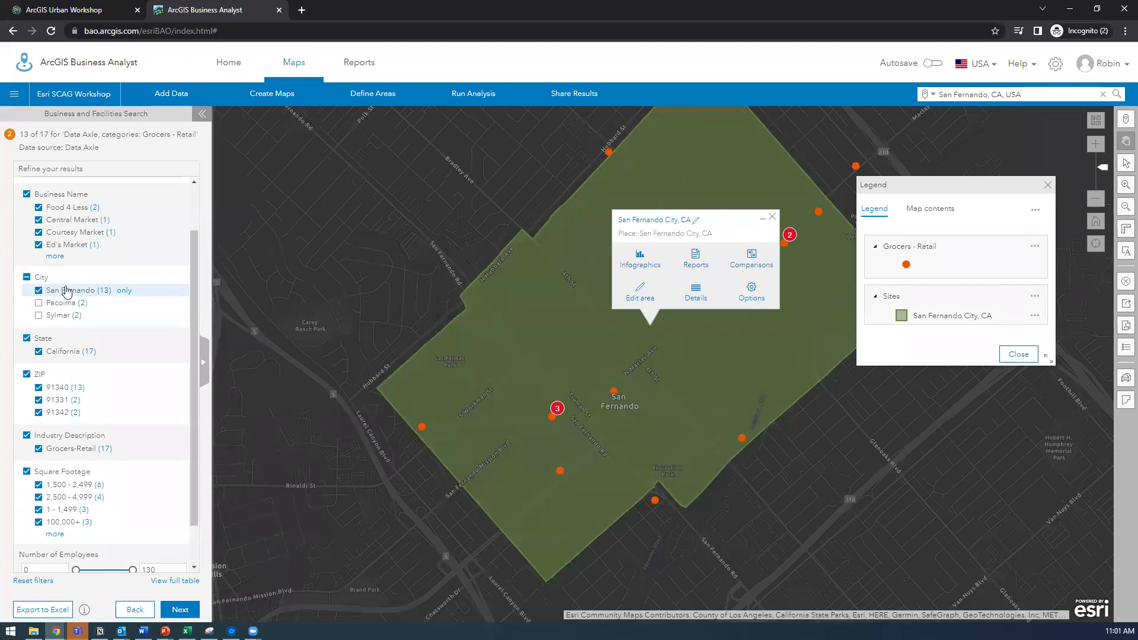
pyautogui.scroll(-1, 68, 292)
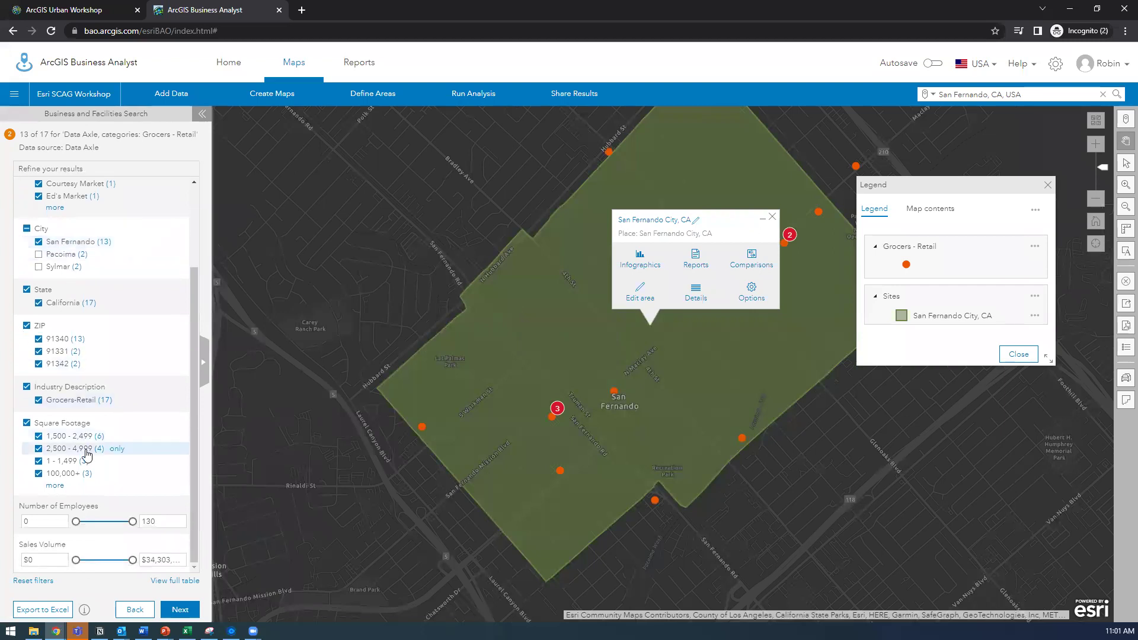
# Step: Review the filtered grocers and the Excel export option in the full results table, and return to the map
pyautogui.click(161, 581)
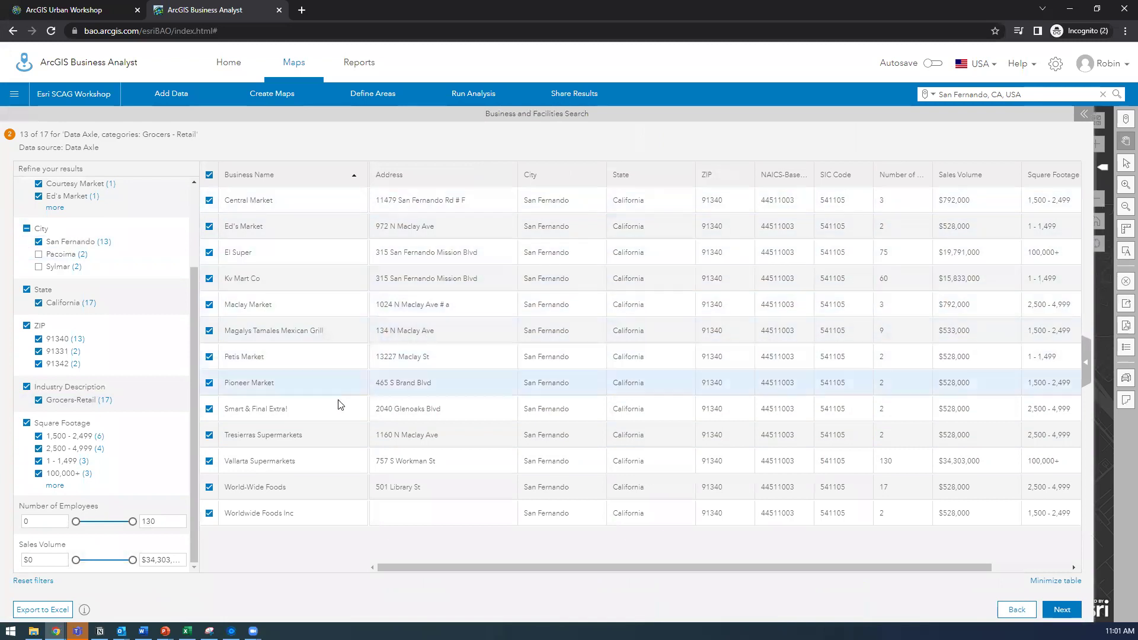
pyautogui.moveTo(414, 565); pyautogui.dragTo(379, 553)
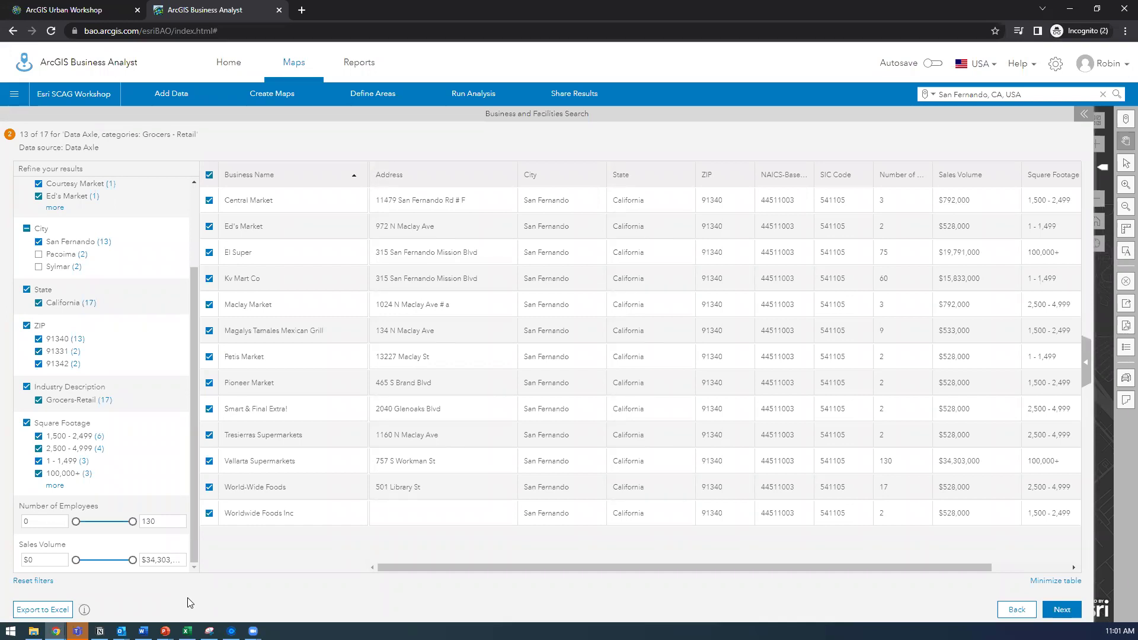
pyautogui.click(61, 616)
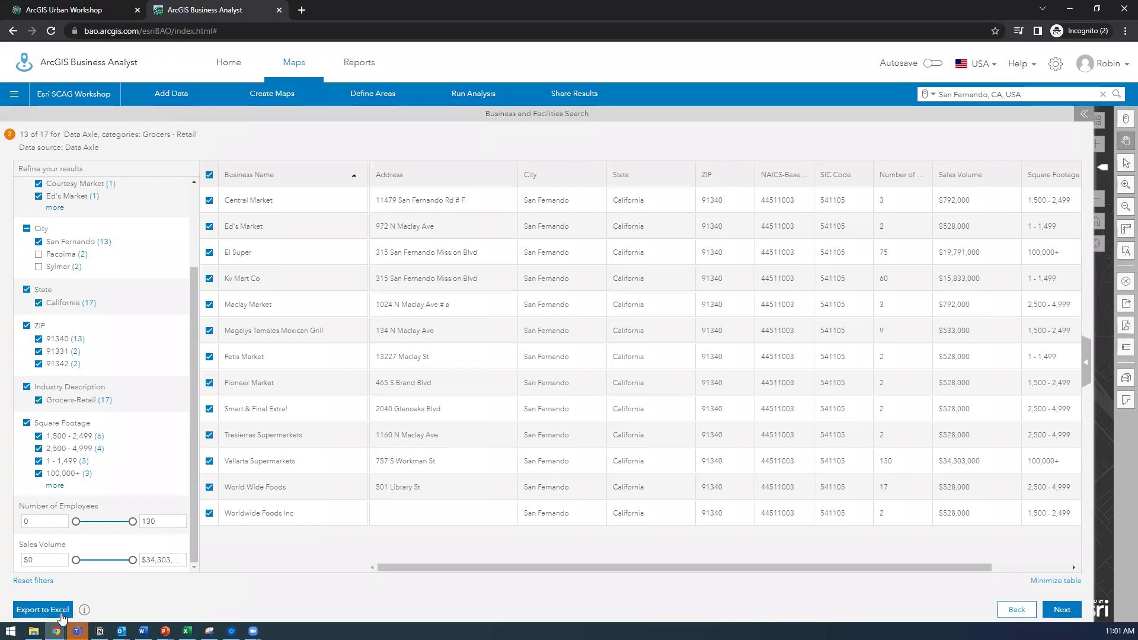
pyautogui.moveTo(84, 616)
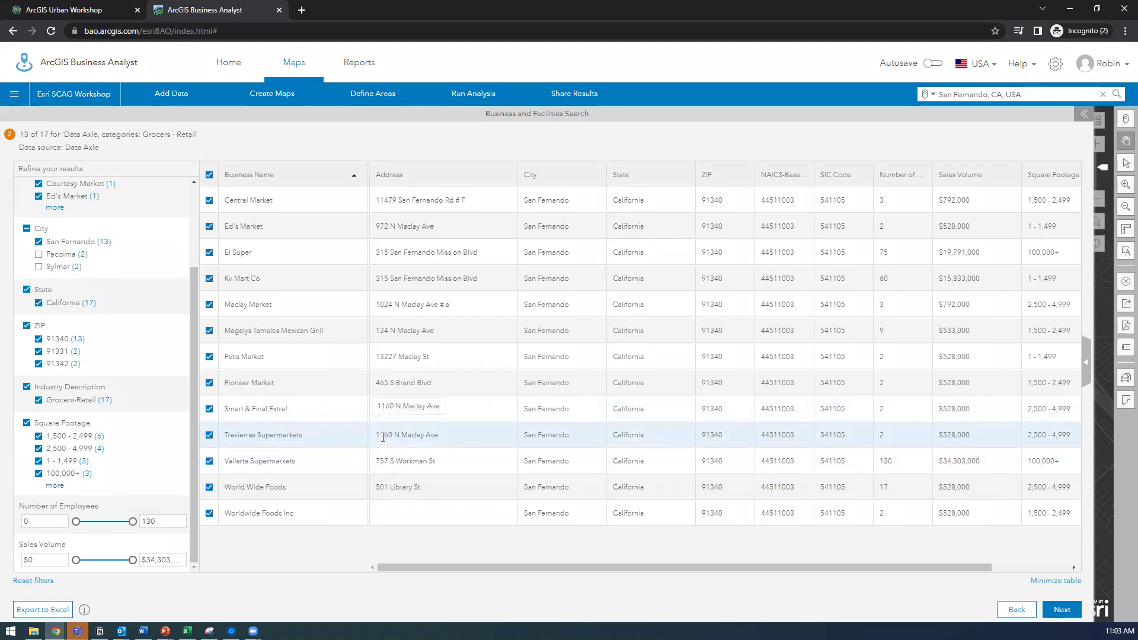
pyautogui.moveTo(85, 611)
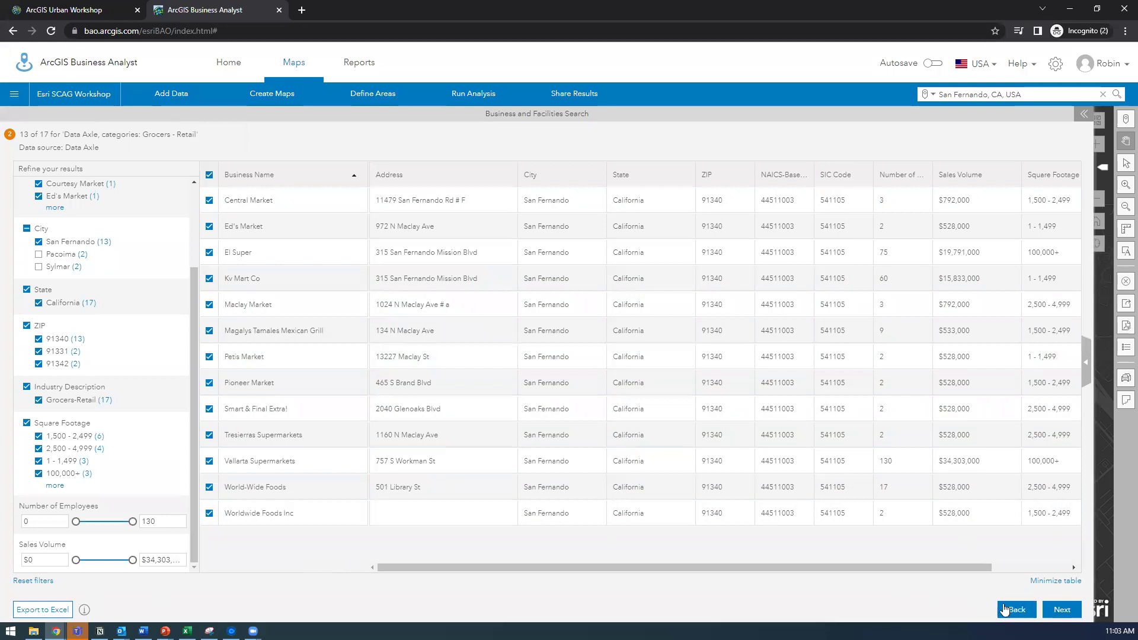
pyautogui.click(1055, 581)
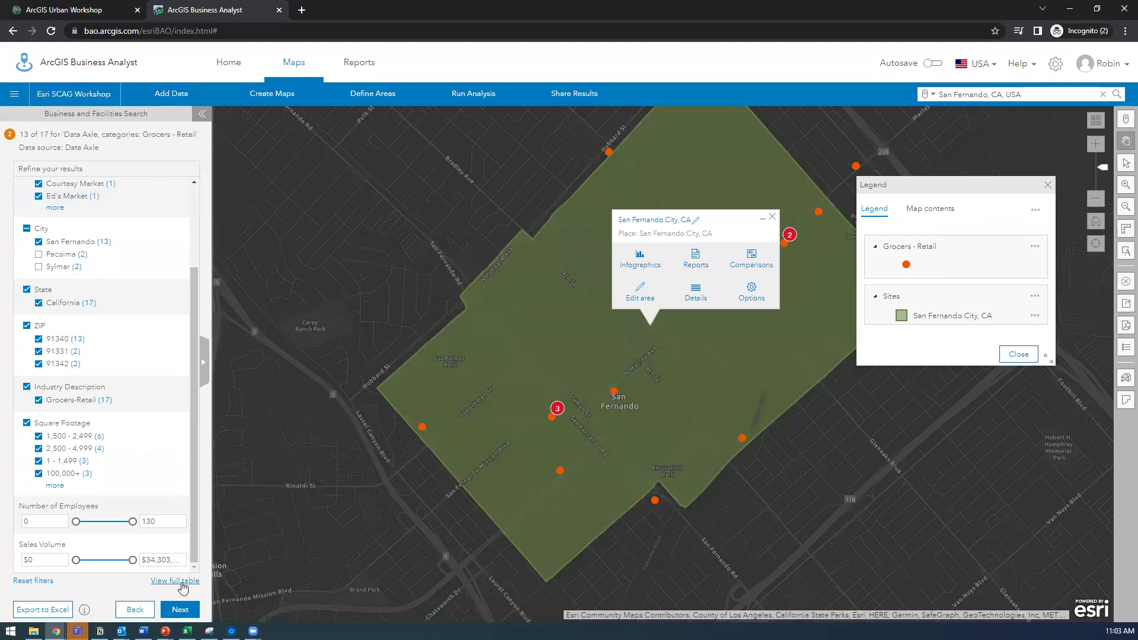
pyautogui.click(175, 582)
pyautogui.click(1050, 581)
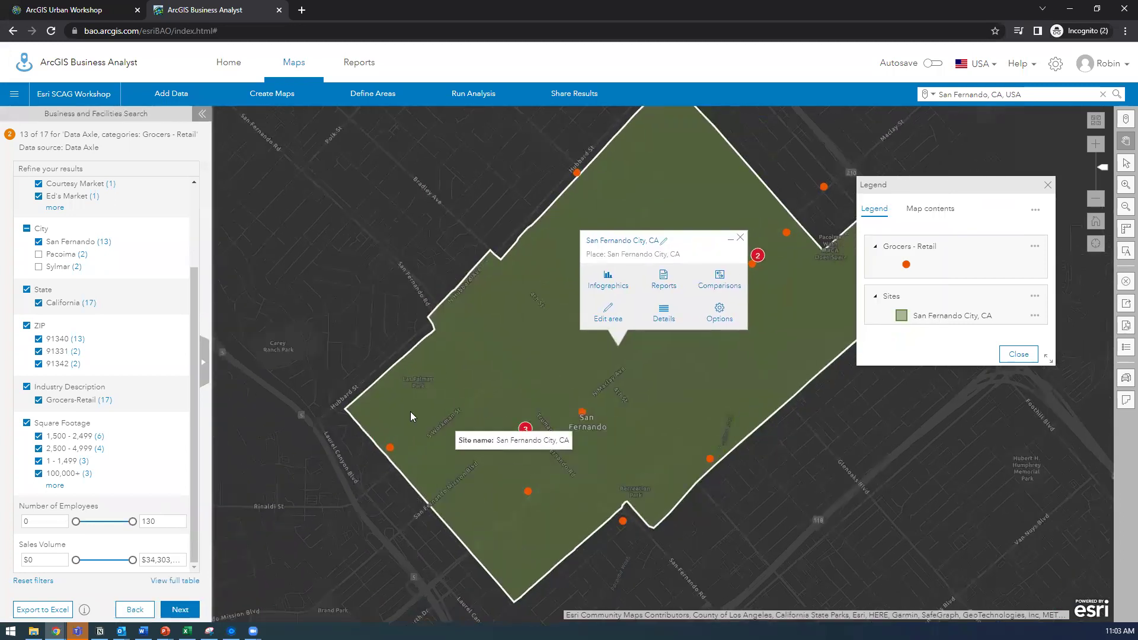
# Step: Replace the Grocers - Retail search category with Beauty Salons from Personal Care and run the search
pyautogui.click(135, 610)
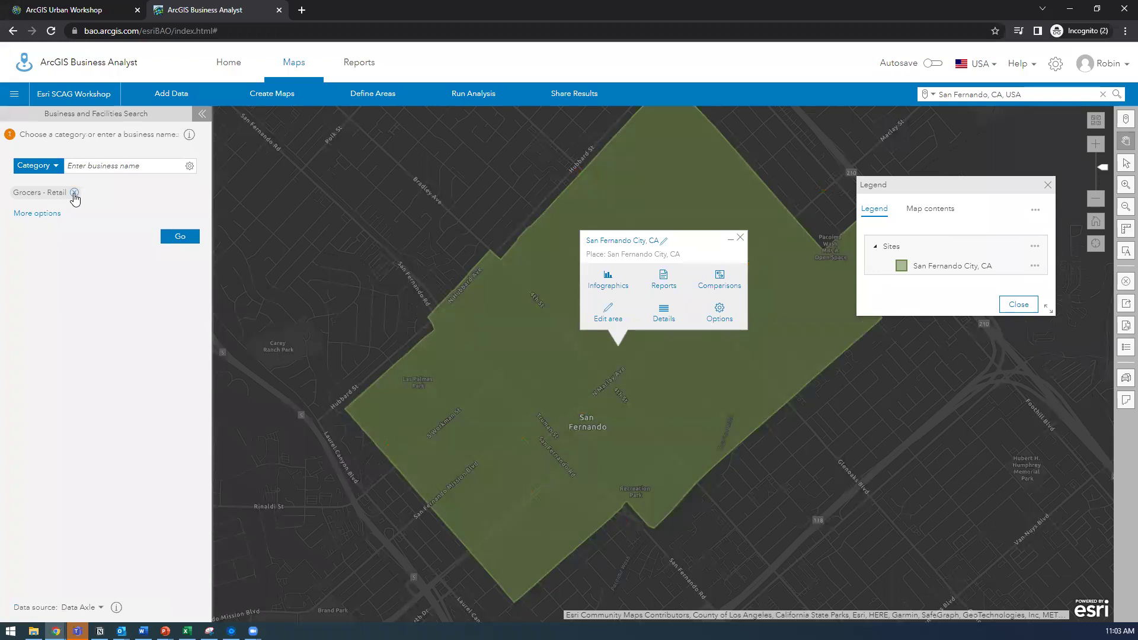
pyautogui.click(74, 192)
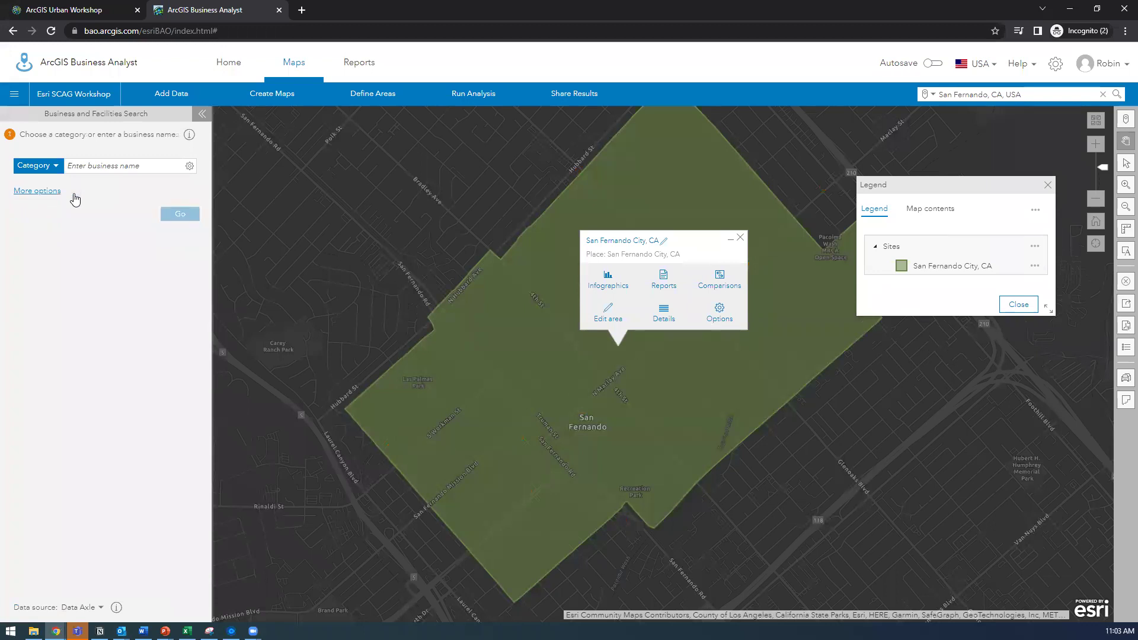
pyautogui.click(47, 167)
pyautogui.scroll(-1, 81, 364)
pyautogui.scroll(3, 80, 367)
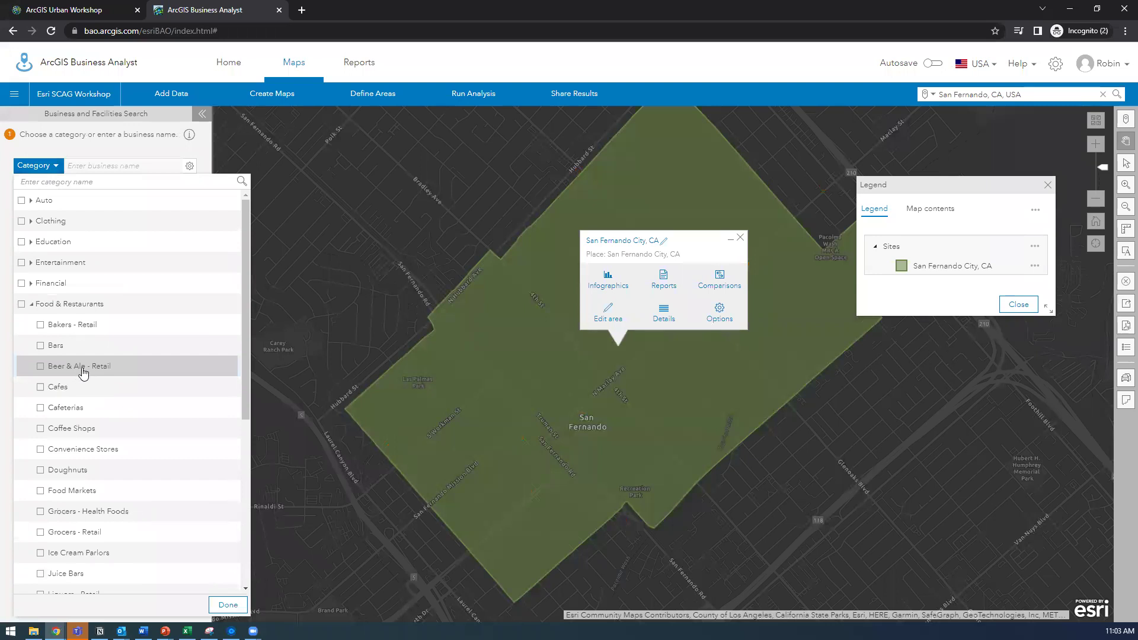
pyautogui.scroll(-2, 82, 374)
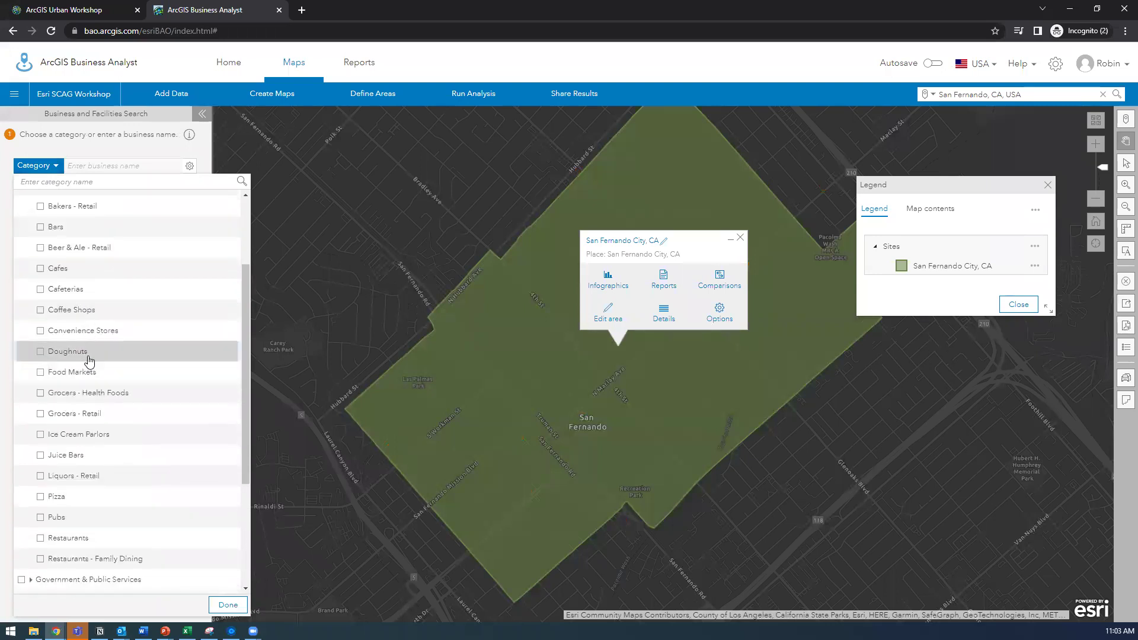
pyautogui.scroll(-3, 71, 358)
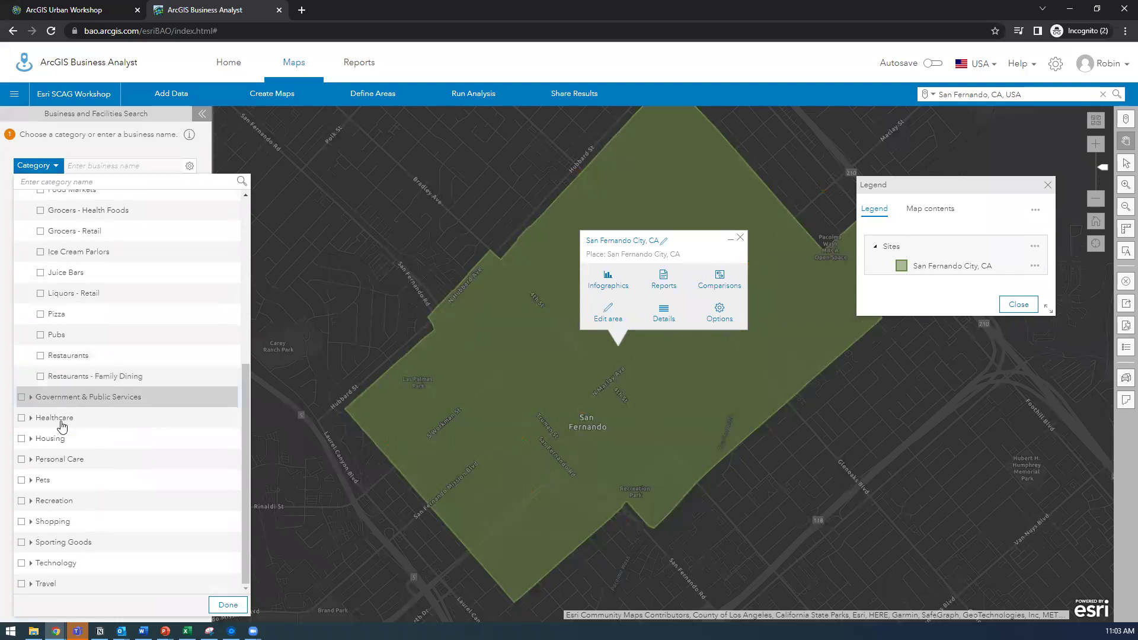
pyautogui.click(73, 460)
pyautogui.scroll(-2, 77, 444)
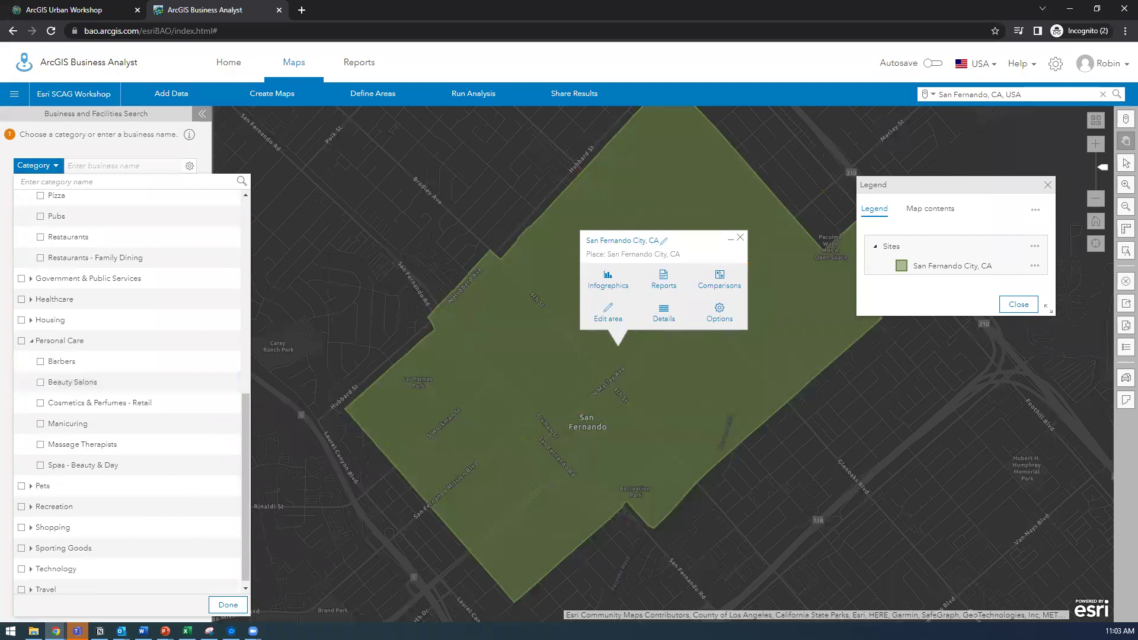
pyautogui.click(40, 382)
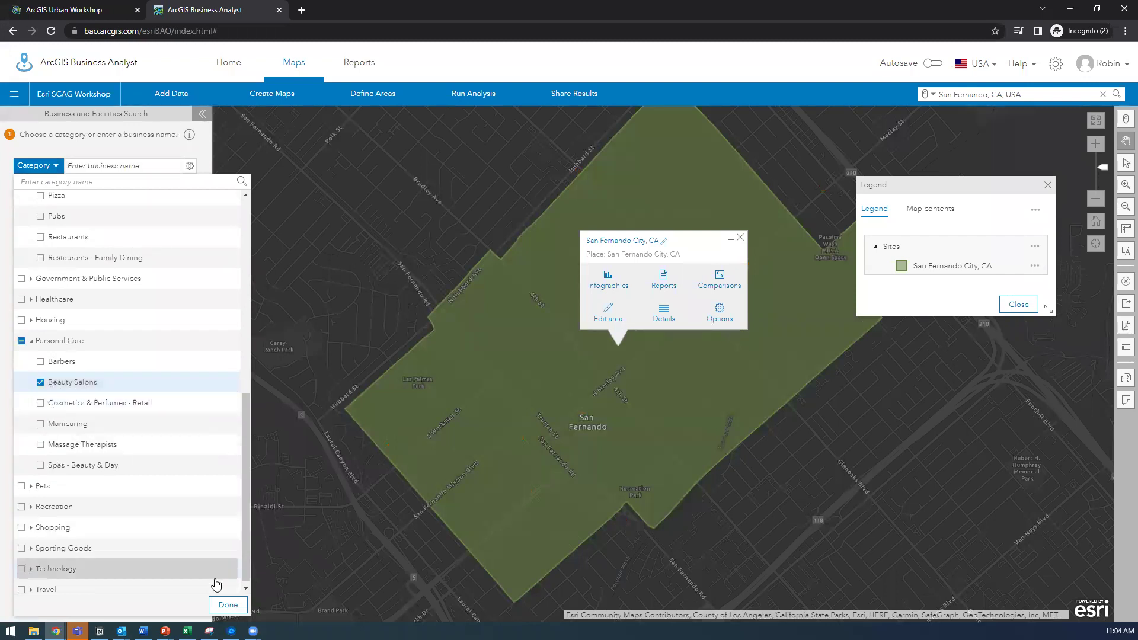
pyautogui.click(227, 605)
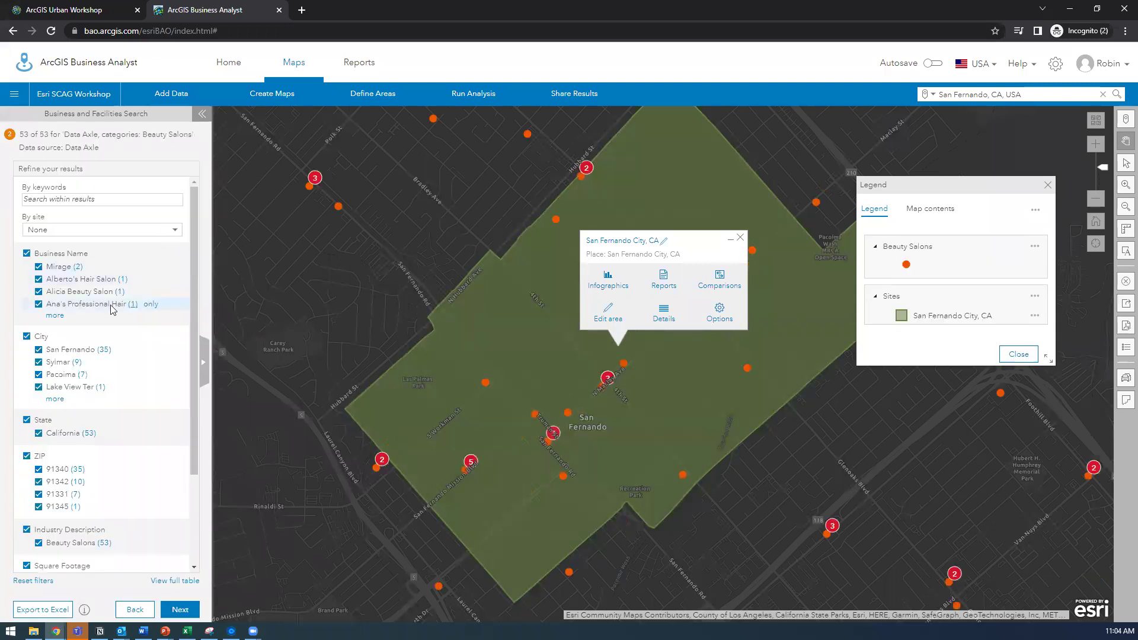
# Step: Limit the beauty salon results to the city of San Fernando and check the details of Mgm Salon/spa
pyautogui.click(27, 336)
pyautogui.click(38, 350)
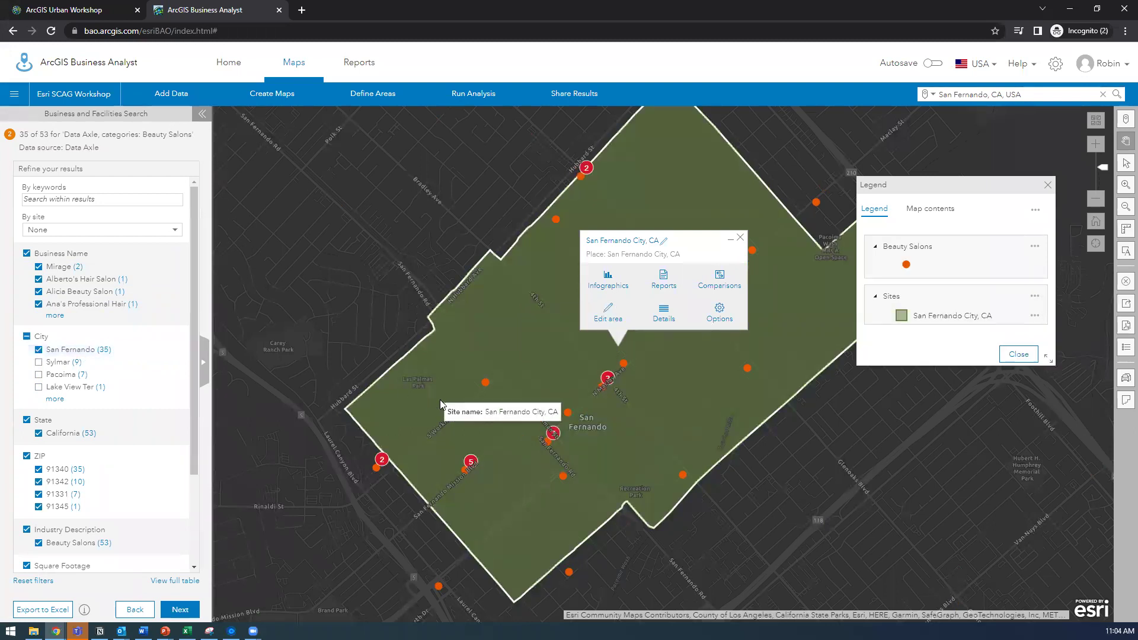
pyautogui.click(739, 237)
pyautogui.click(486, 384)
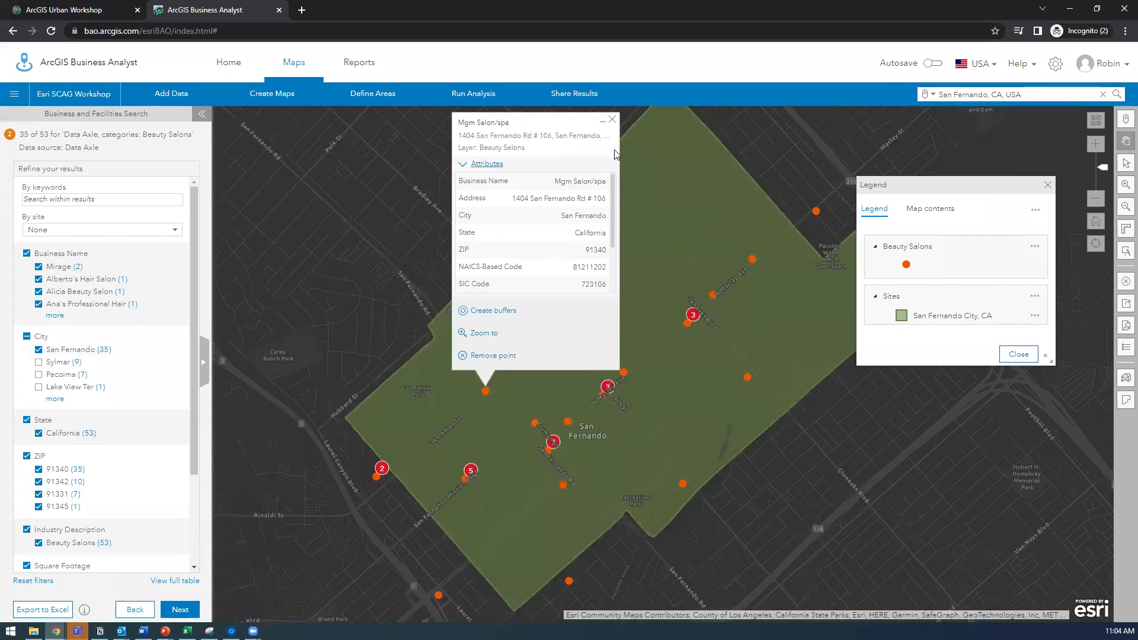
pyautogui.click(612, 120)
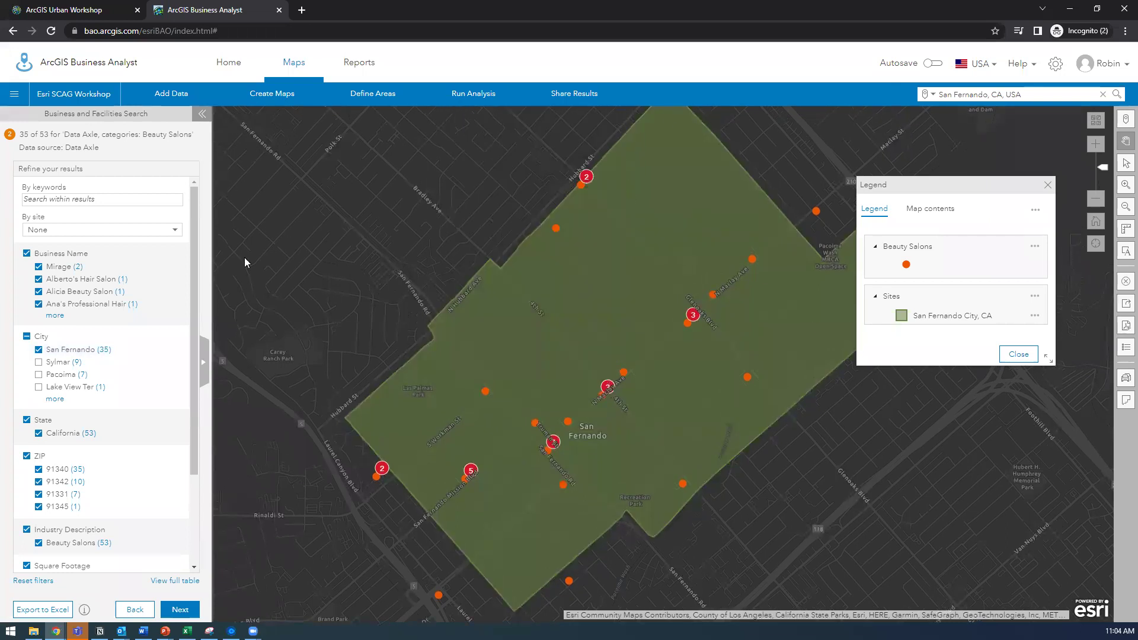
# Step: Search for Barbers together with Beauty Salons and limit the results to the city of San Fernando
pyautogui.click(135, 609)
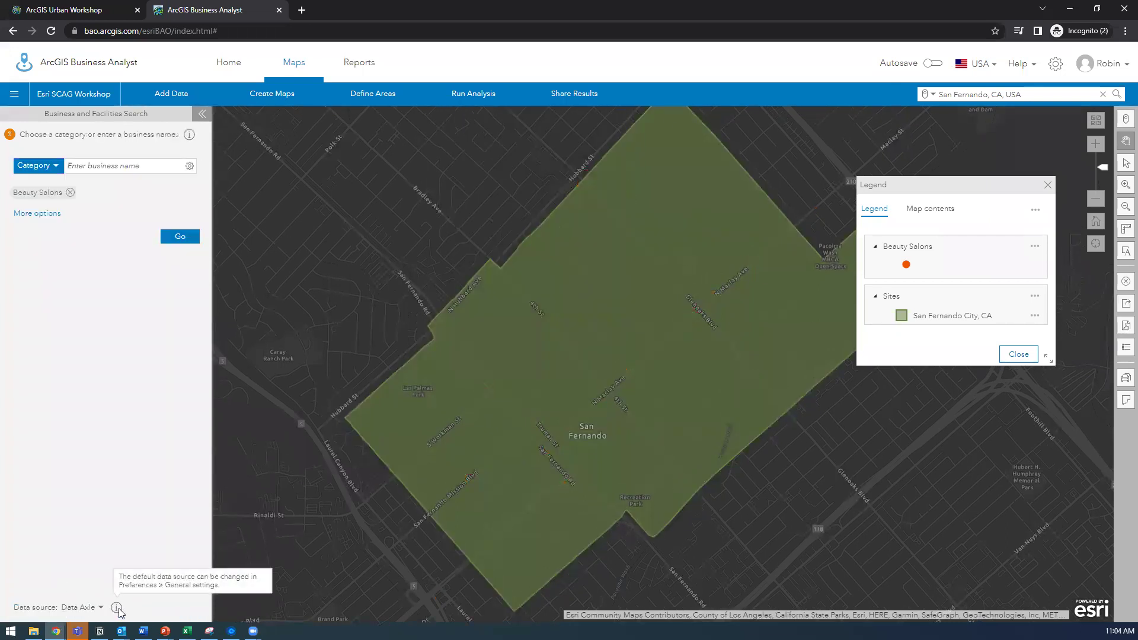
pyautogui.click(35, 165)
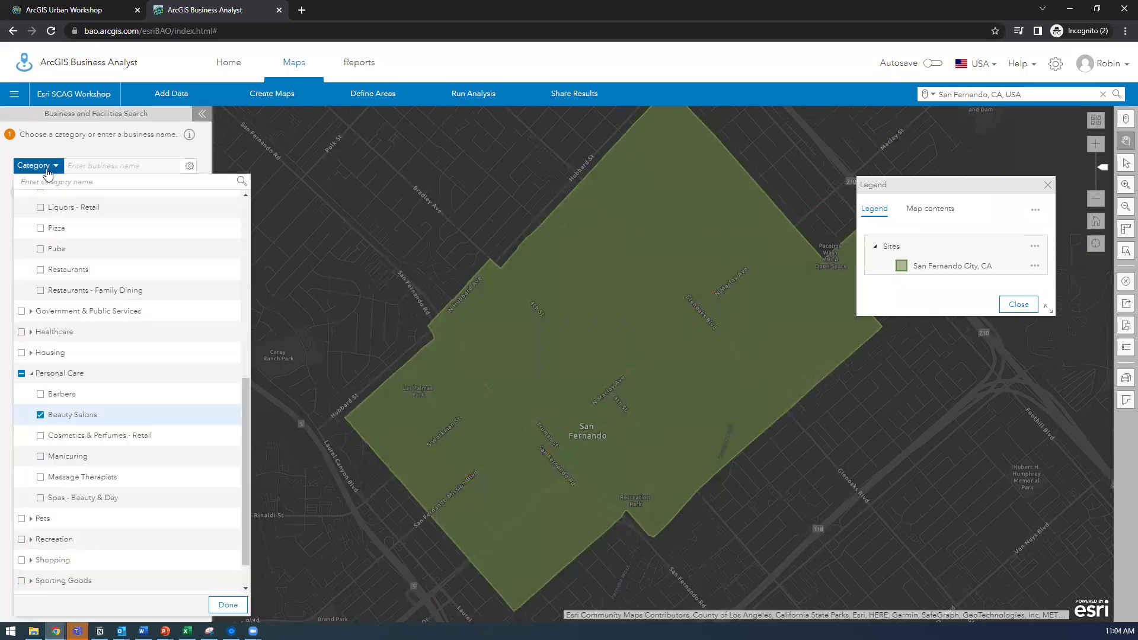
pyautogui.click(70, 395)
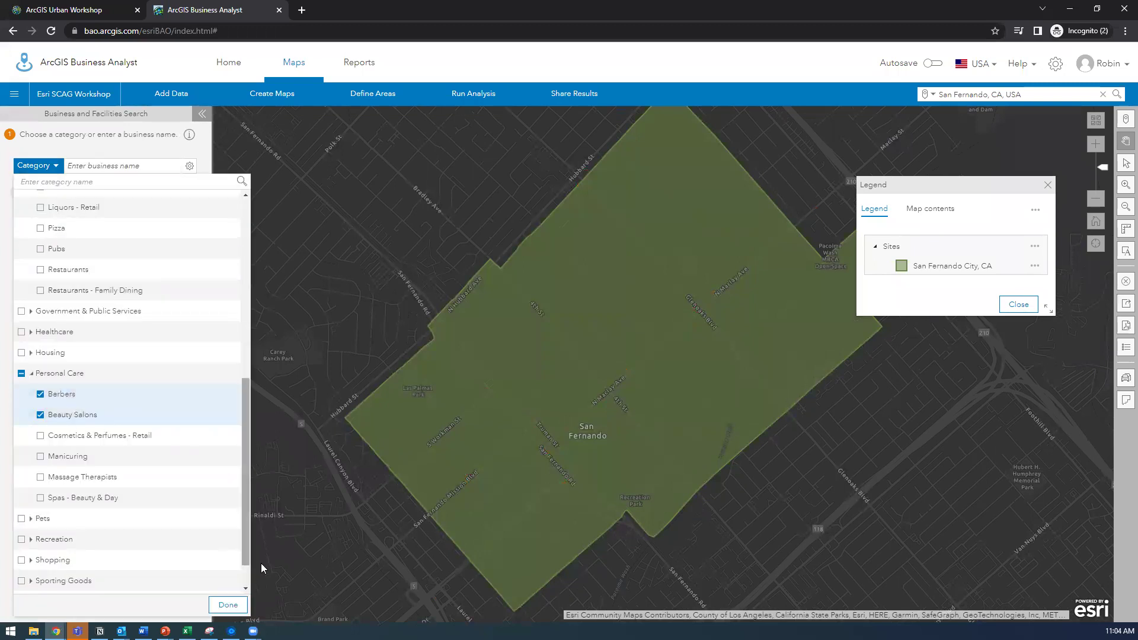
pyautogui.click(224, 604)
pyautogui.click(174, 237)
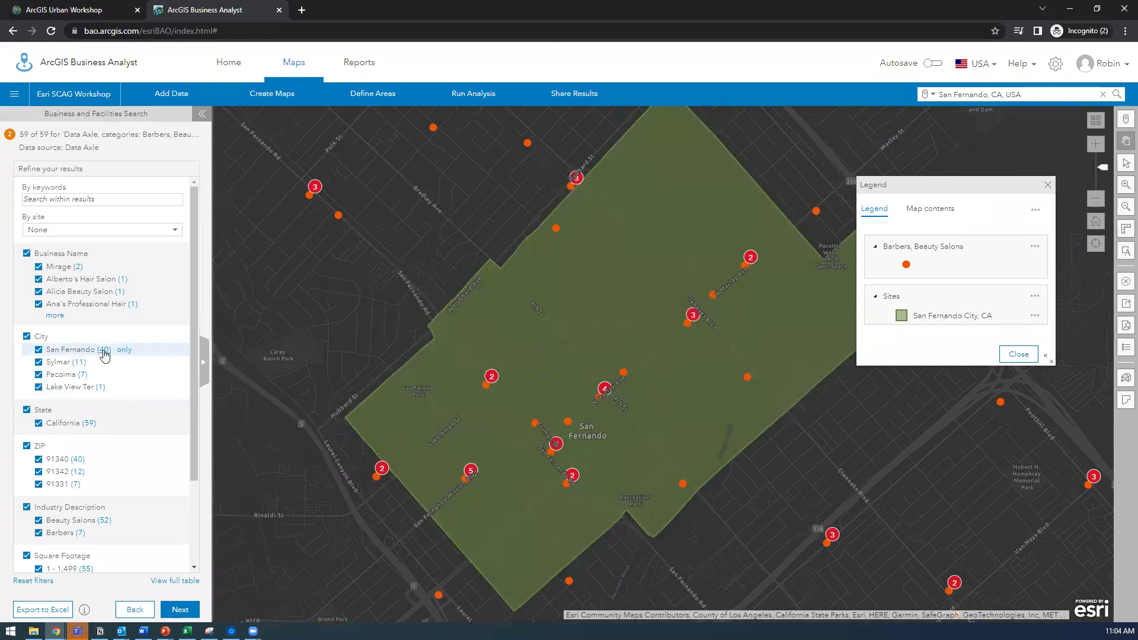
pyautogui.click(27, 336)
pyautogui.click(38, 349)
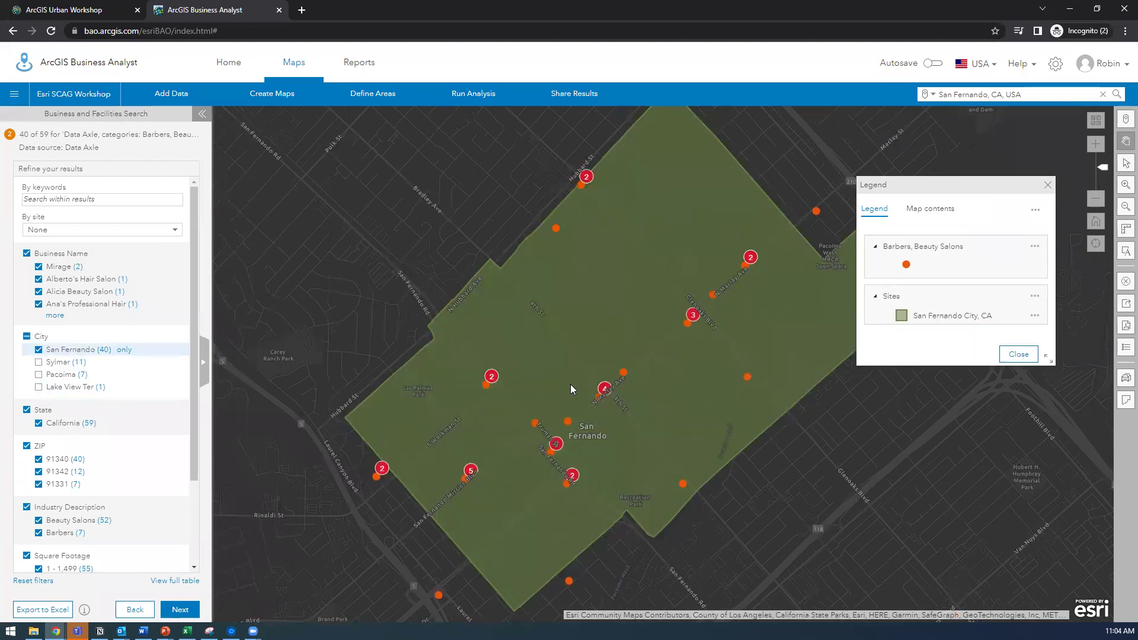
# Step: Review the filtered barbers and beauty salons in the full results table, and rerun the search with the same two categories
pyautogui.click(183, 582)
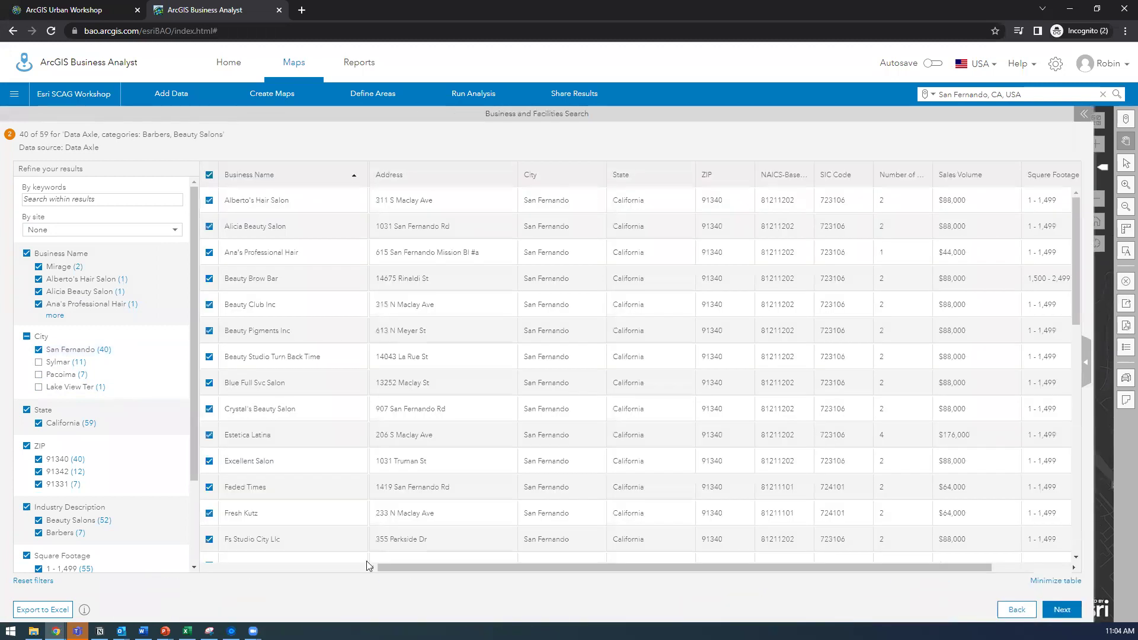
pyautogui.click(1016, 609)
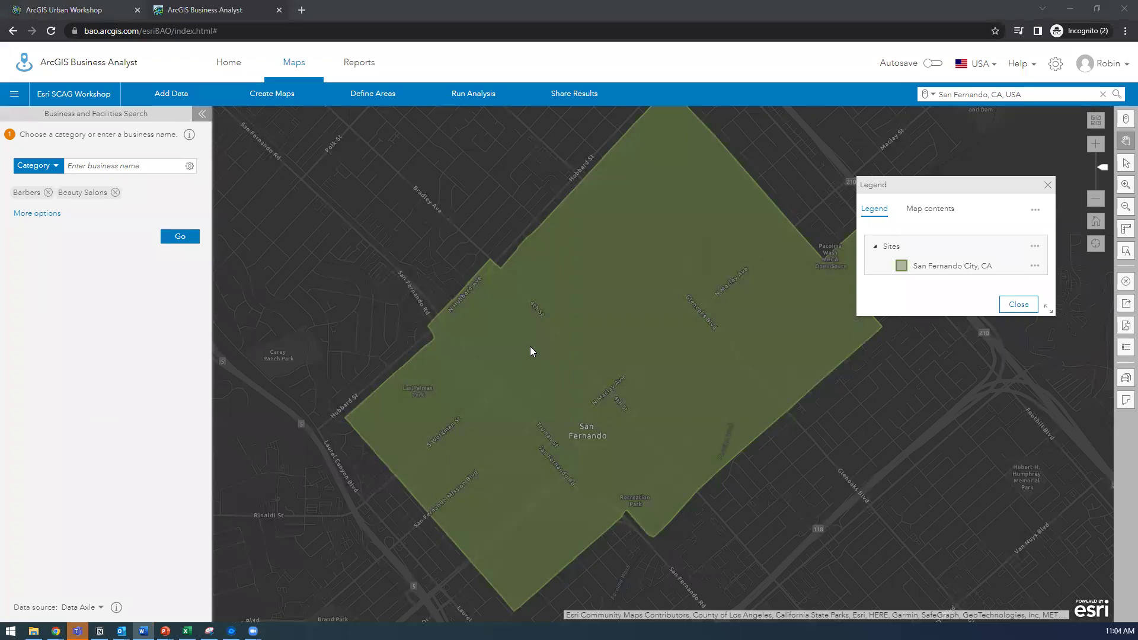
pyautogui.moveTo(537, 346)
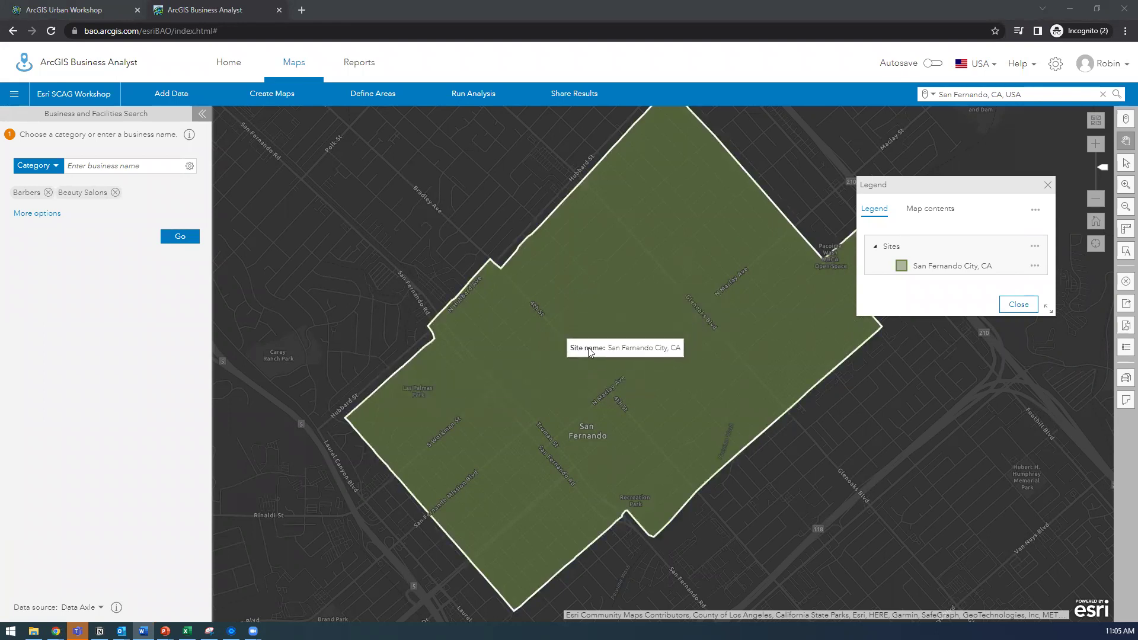
pyautogui.click(178, 240)
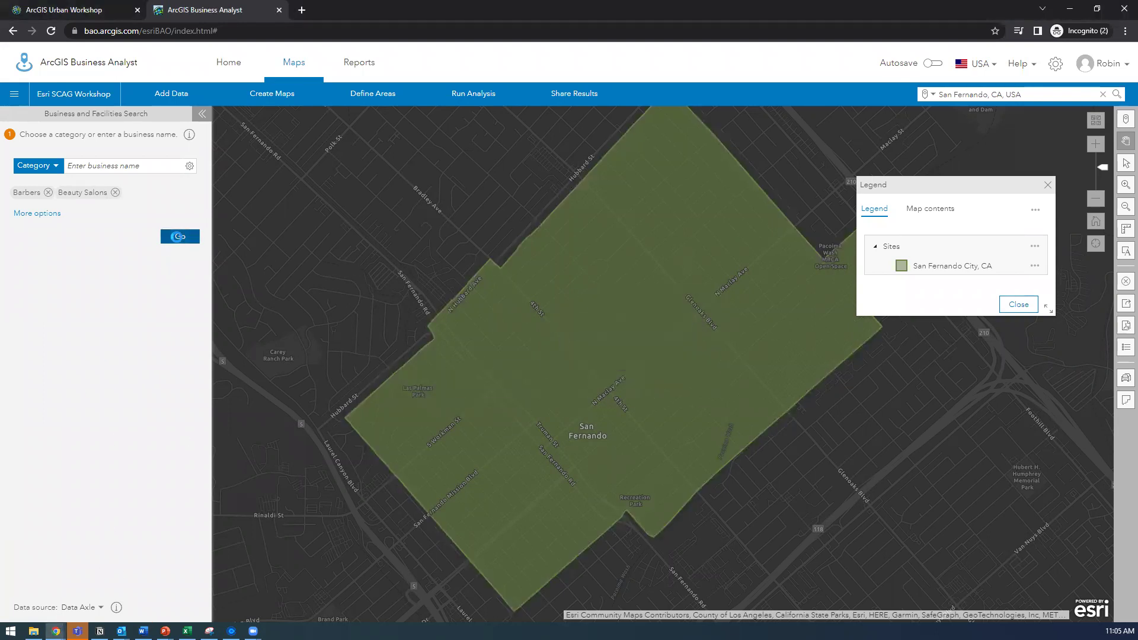
# Step: Style the barber and beauty salon results as single-symbol locations without point clustering, and finish the business search
pyautogui.click(183, 610)
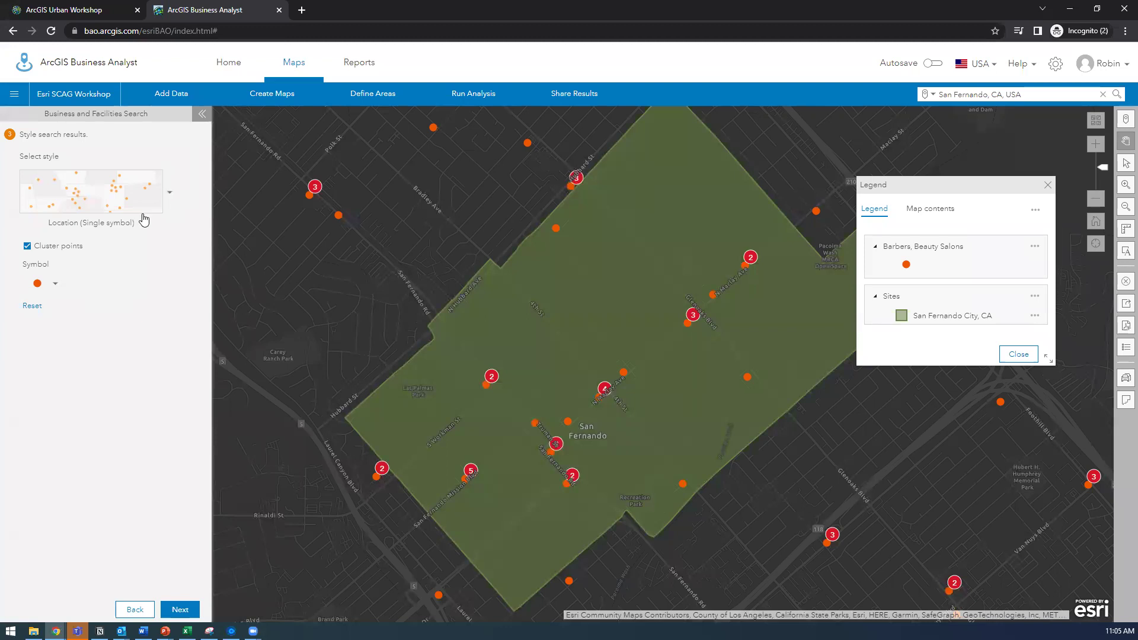
pyautogui.click(170, 192)
pyautogui.click(171, 187)
pyautogui.click(48, 287)
pyautogui.click(48, 289)
pyautogui.click(27, 247)
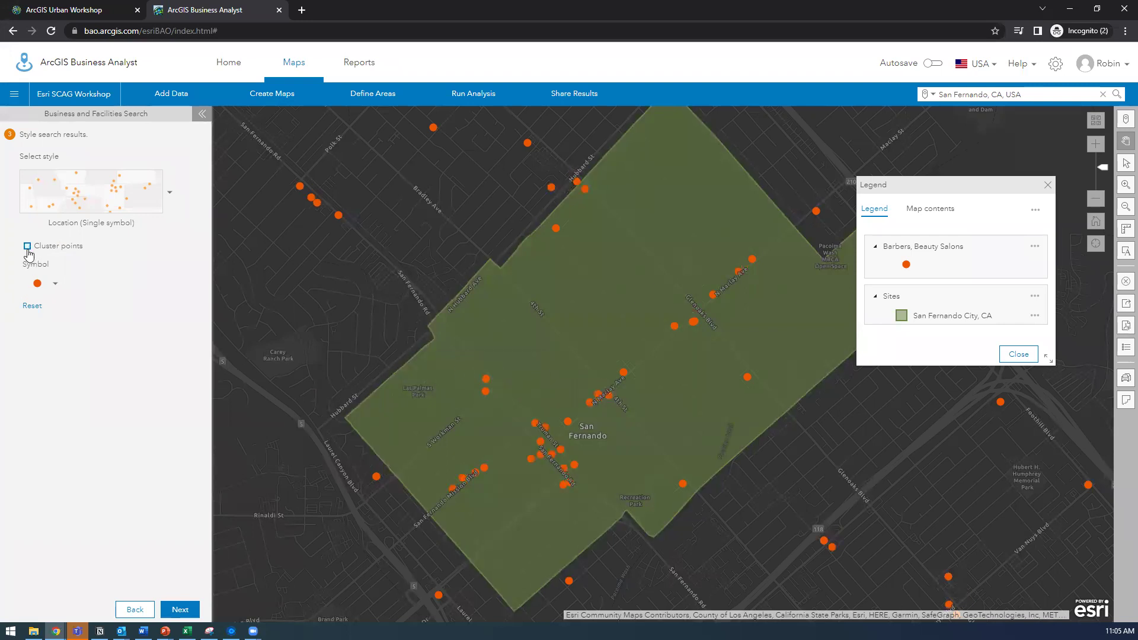
pyautogui.click(27, 246)
pyautogui.click(27, 247)
pyautogui.click(56, 284)
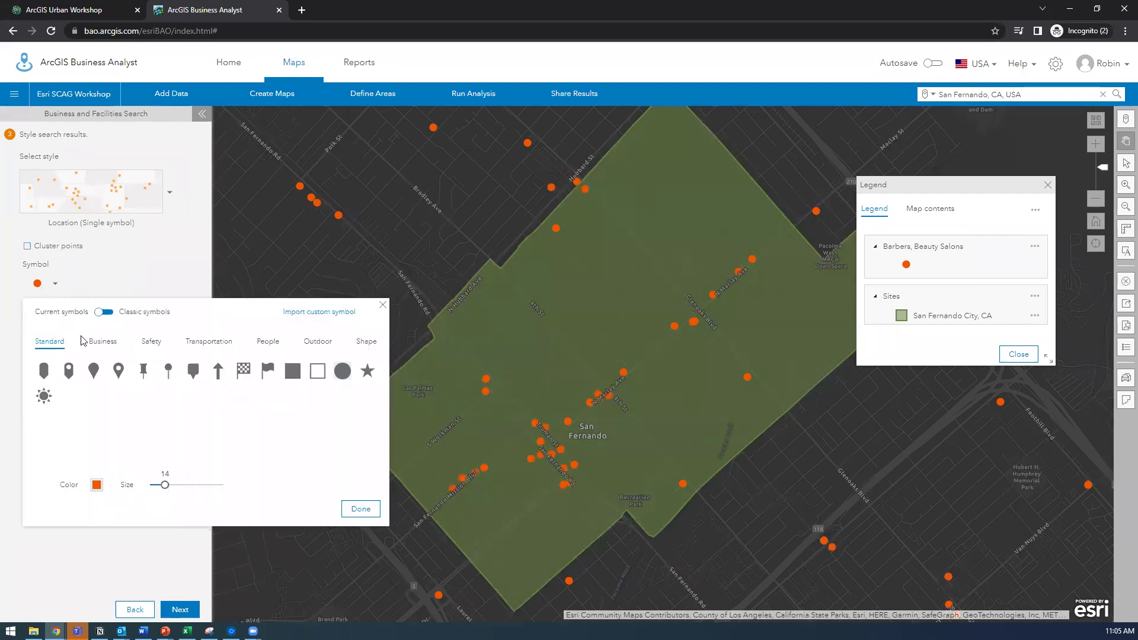
pyautogui.click(101, 279)
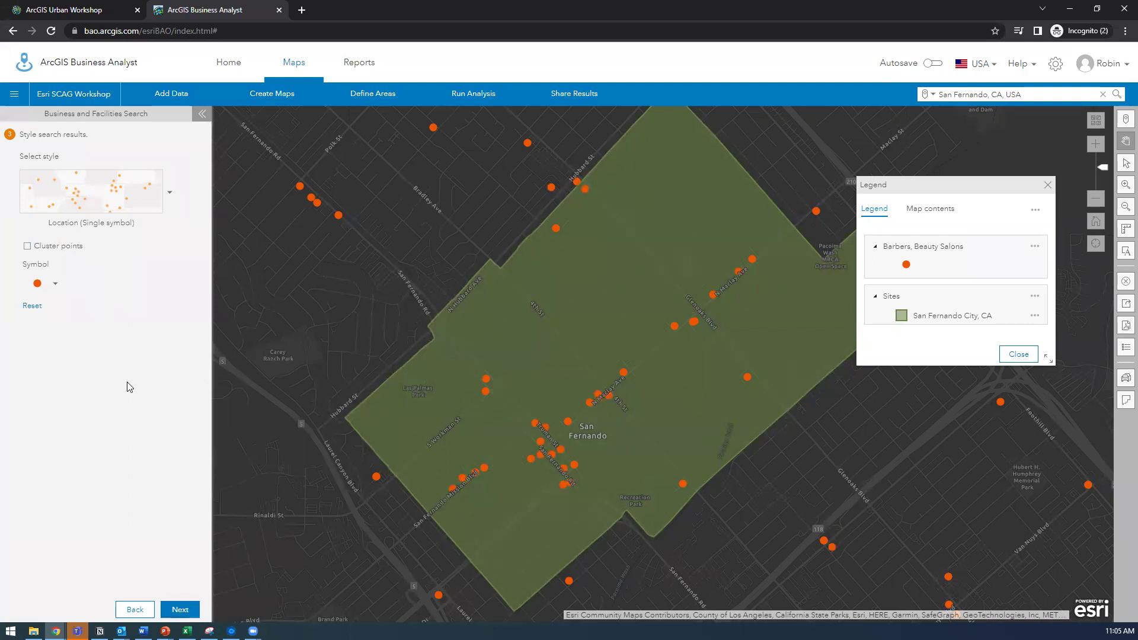
pyautogui.click(176, 610)
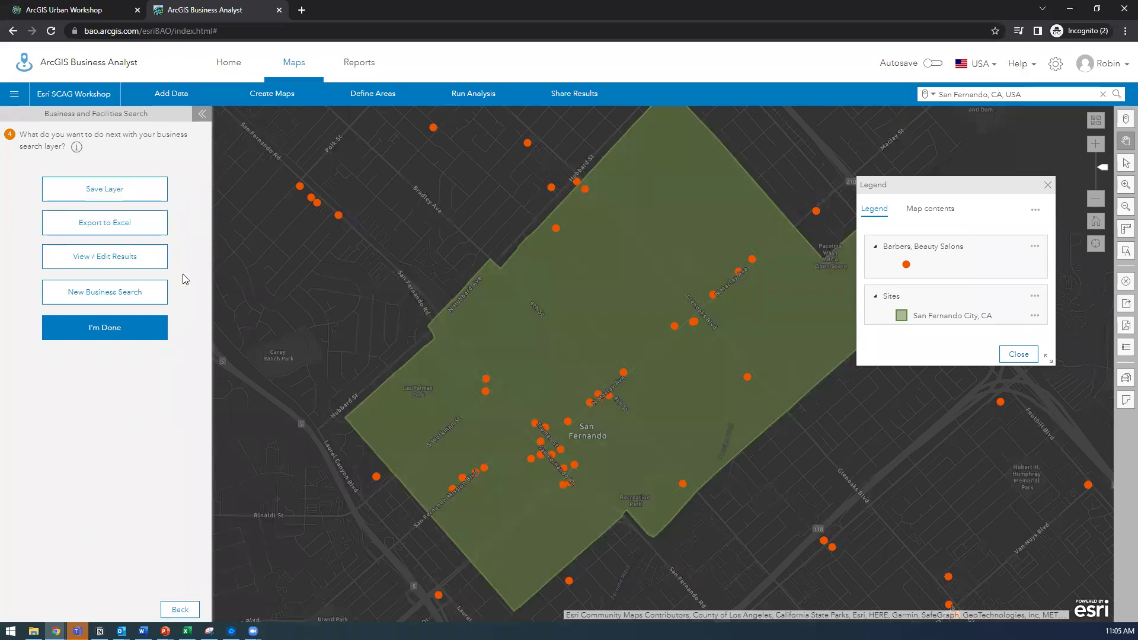
pyautogui.click(93, 330)
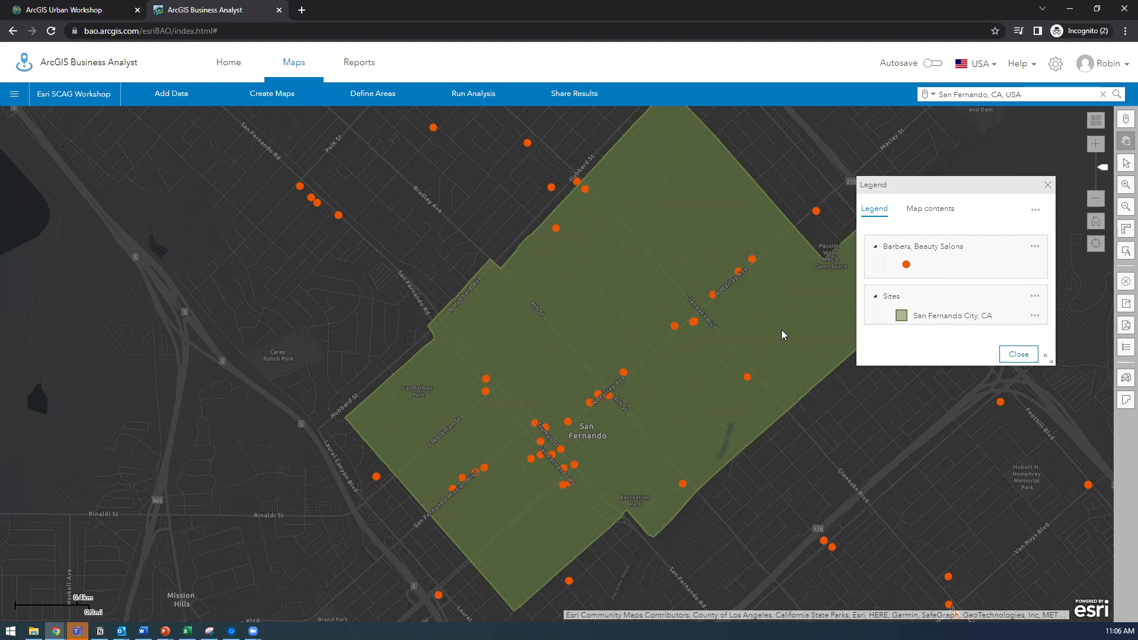
# Step: Clear only the Barbers, Beauty Salons layer from the map
pyautogui.click(1124, 281)
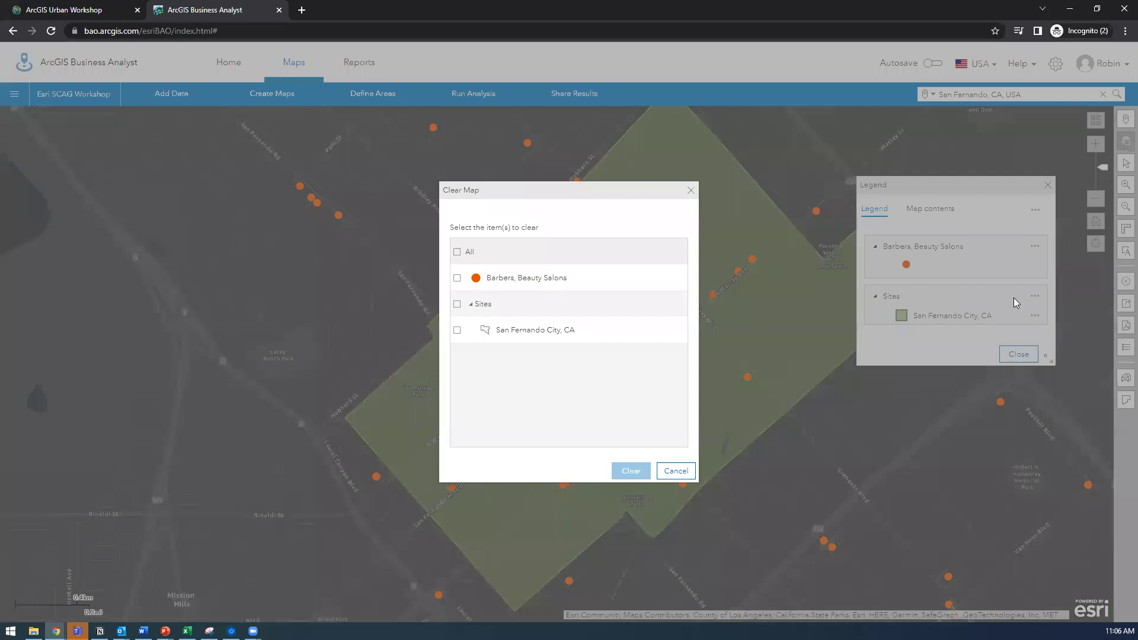
pyautogui.click(457, 279)
pyautogui.click(457, 279)
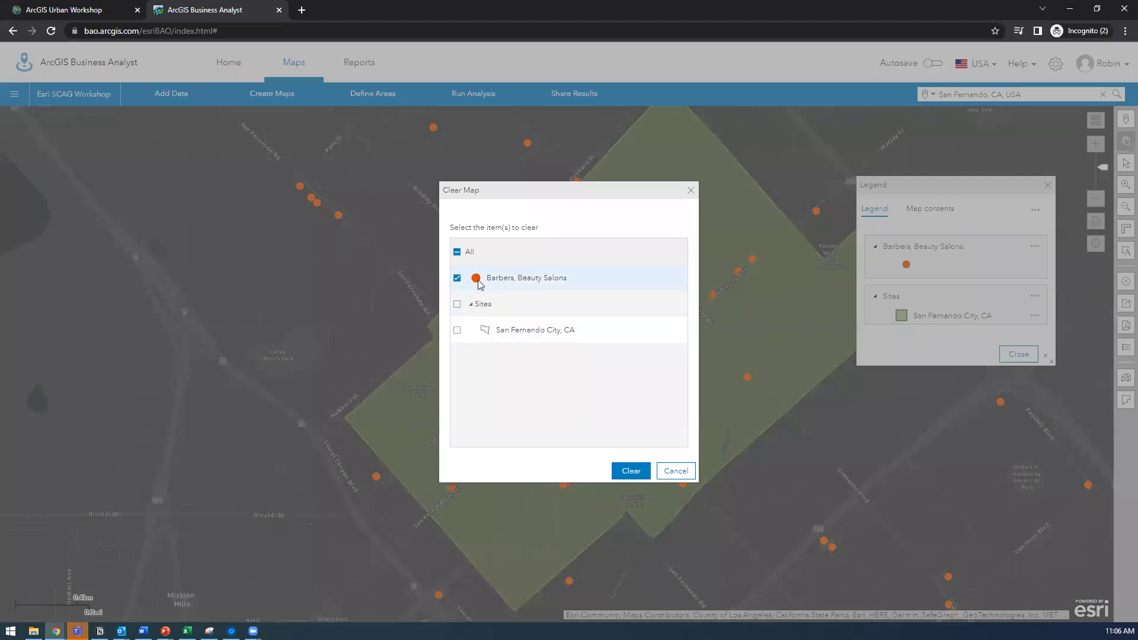
pyautogui.click(630, 472)
# Step: Open the infographic for the San Fernando City, CA site and review its Key Facts
pyautogui.moveTo(660, 349); pyautogui.dragTo(573, 363)
pyautogui.click(529, 364)
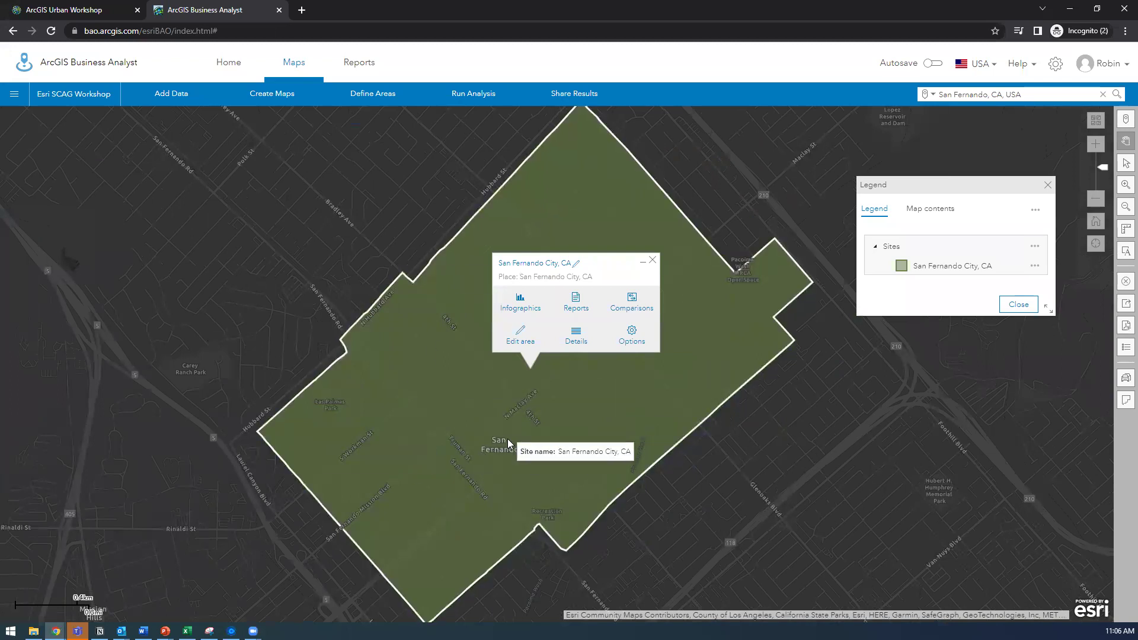
pyautogui.moveTo(603, 203); pyautogui.dragTo(609, 206)
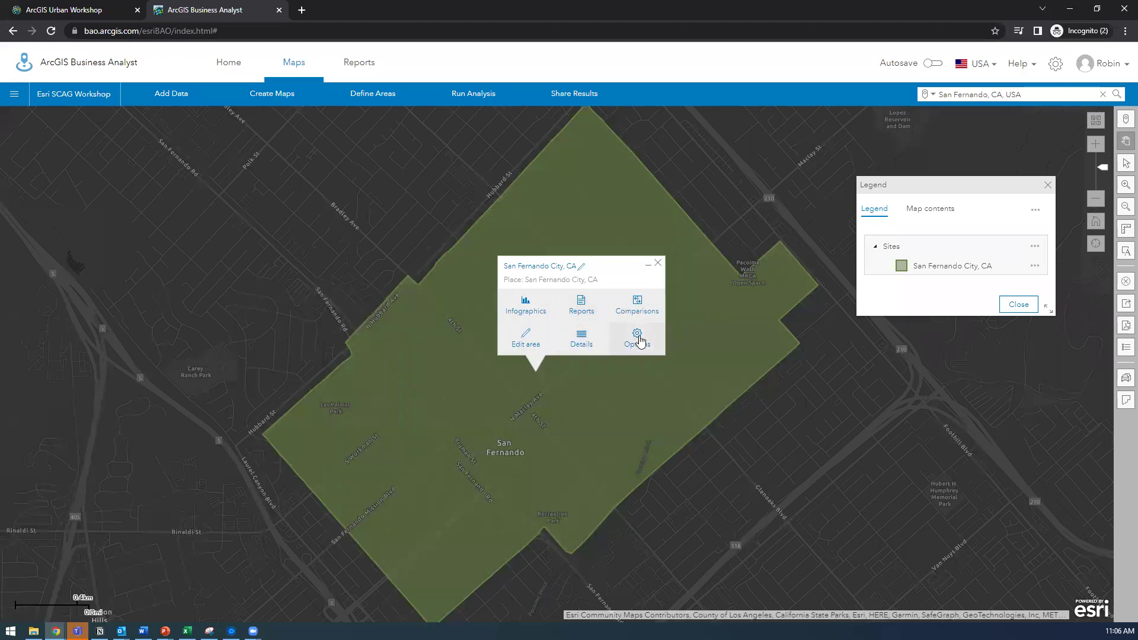
pyautogui.click(525, 307)
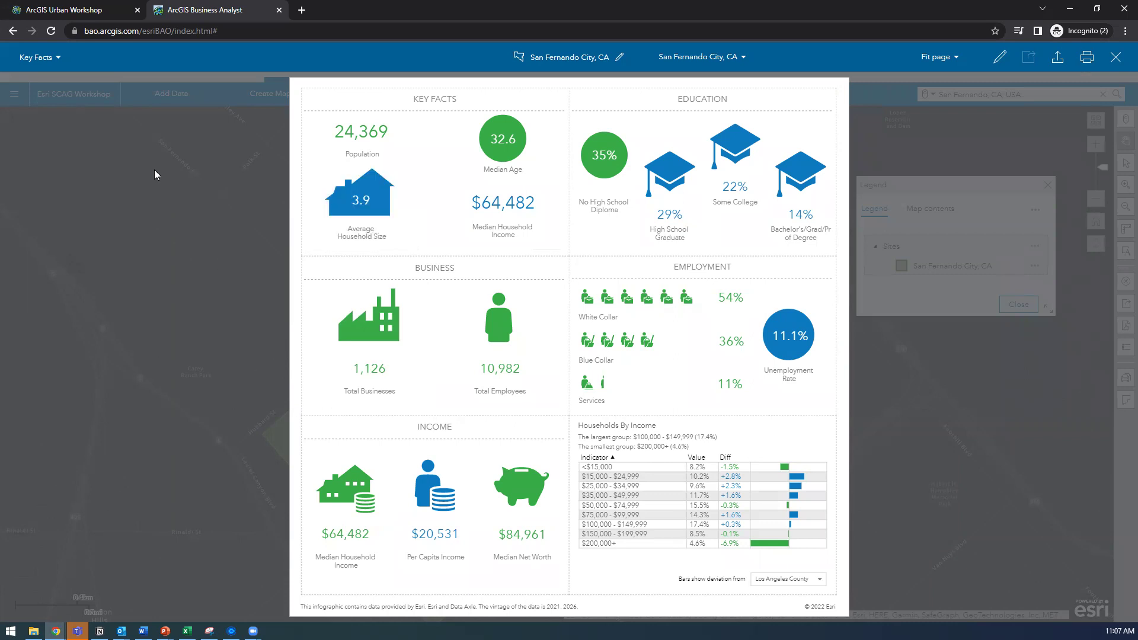
pyautogui.moveTo(474, 525)
# Step: Switch the San Fernando City infographic to Demographic Profile, and reopen the list of standard infographics
pyautogui.click(47, 57)
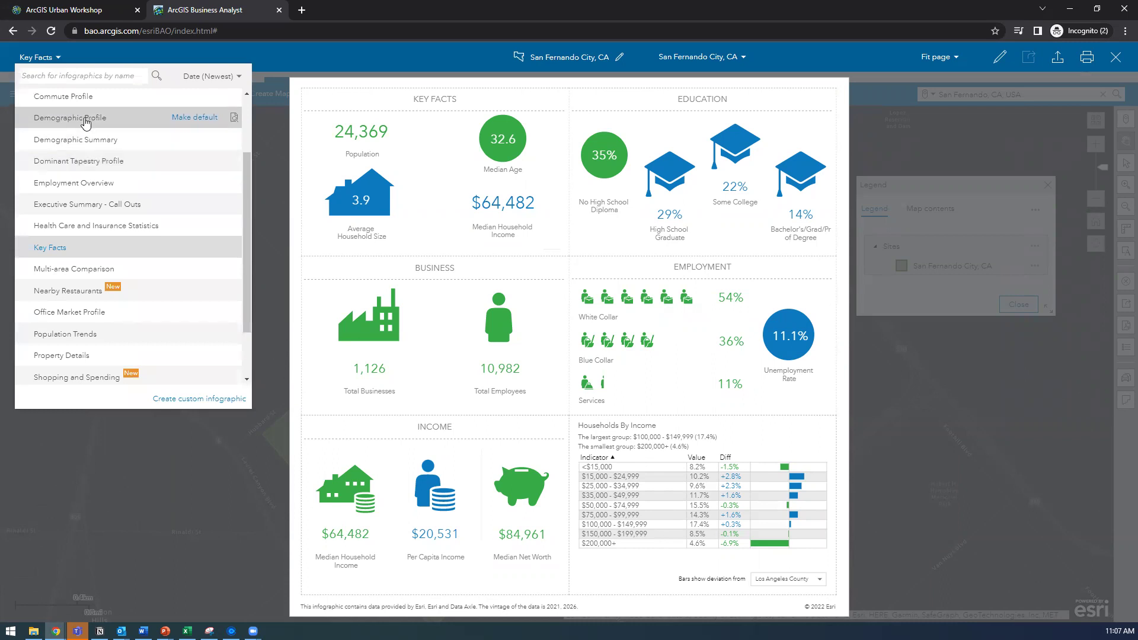
pyautogui.click(85, 118)
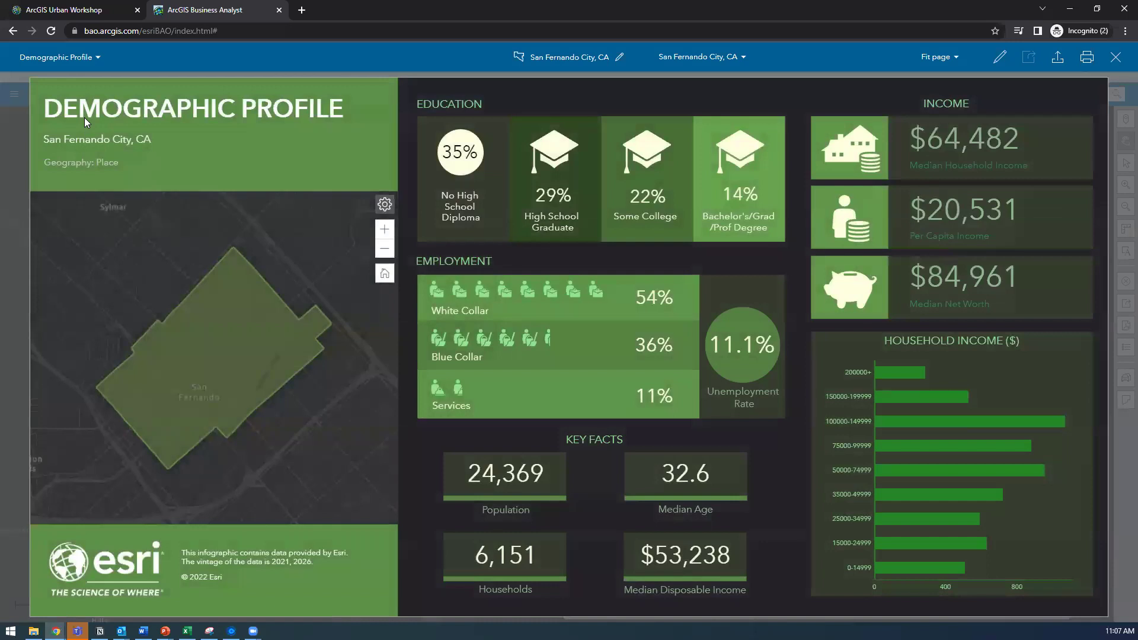
pyautogui.click(75, 68)
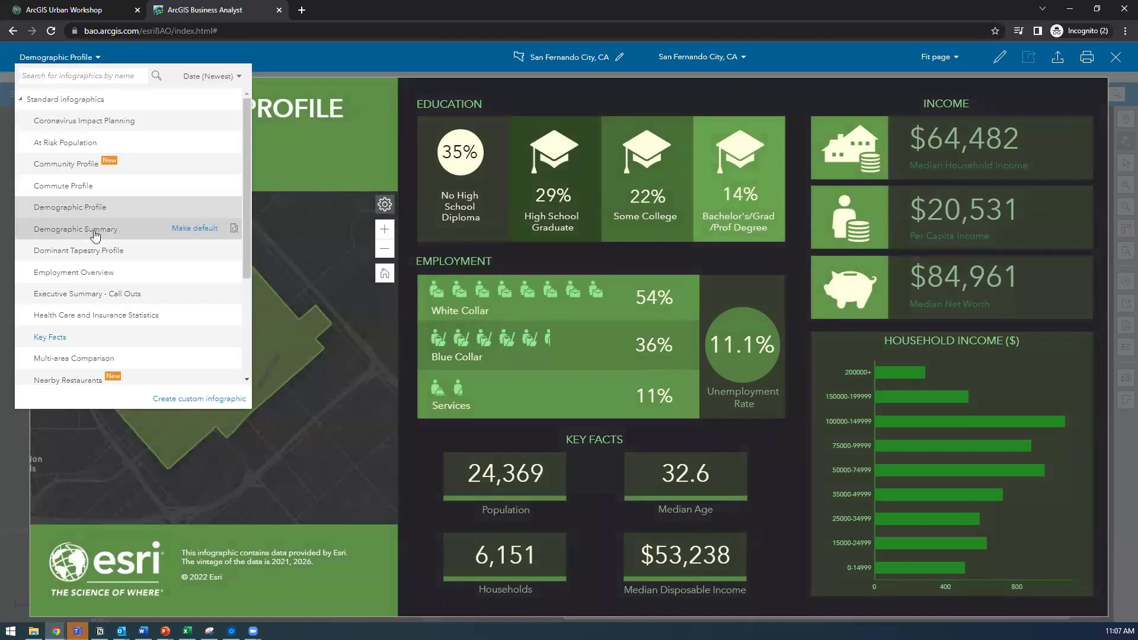
# Step: Switch the San Fernando City infographic to Key Facts and view the detailed comparison behind the average household size
pyautogui.click(90, 340)
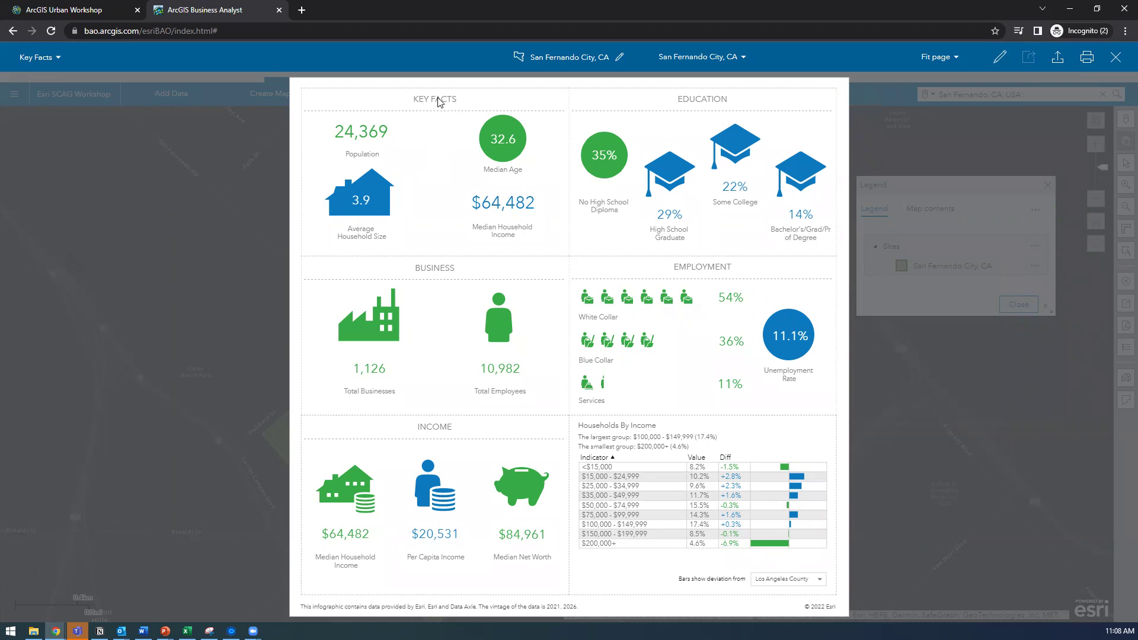
pyautogui.moveTo(355, 217)
pyautogui.moveTo(417, 168)
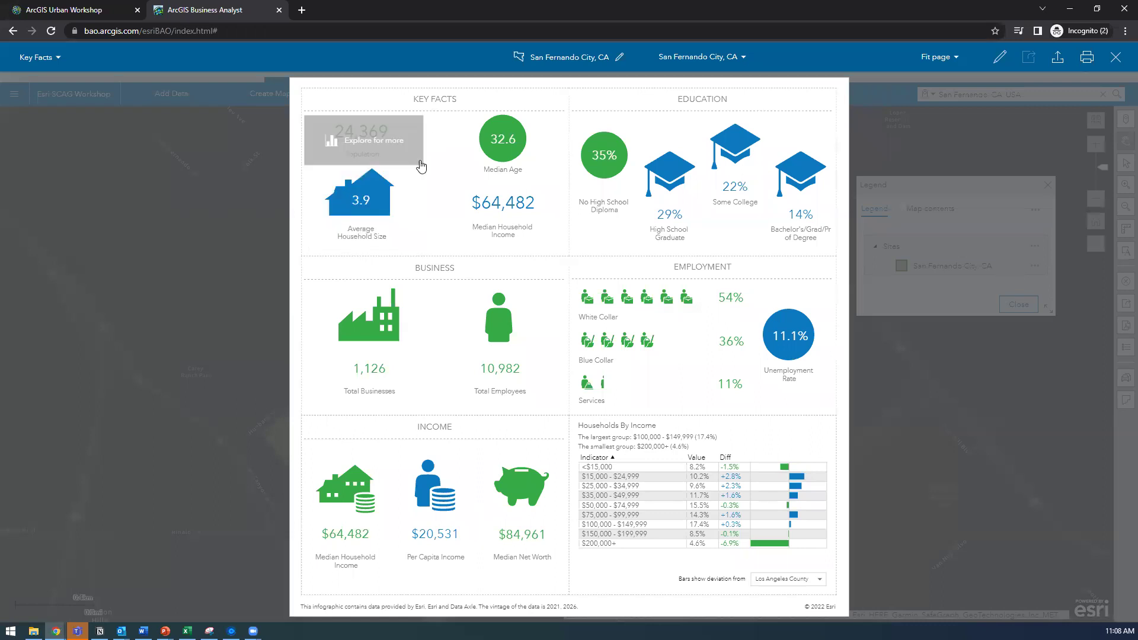
pyautogui.click(359, 206)
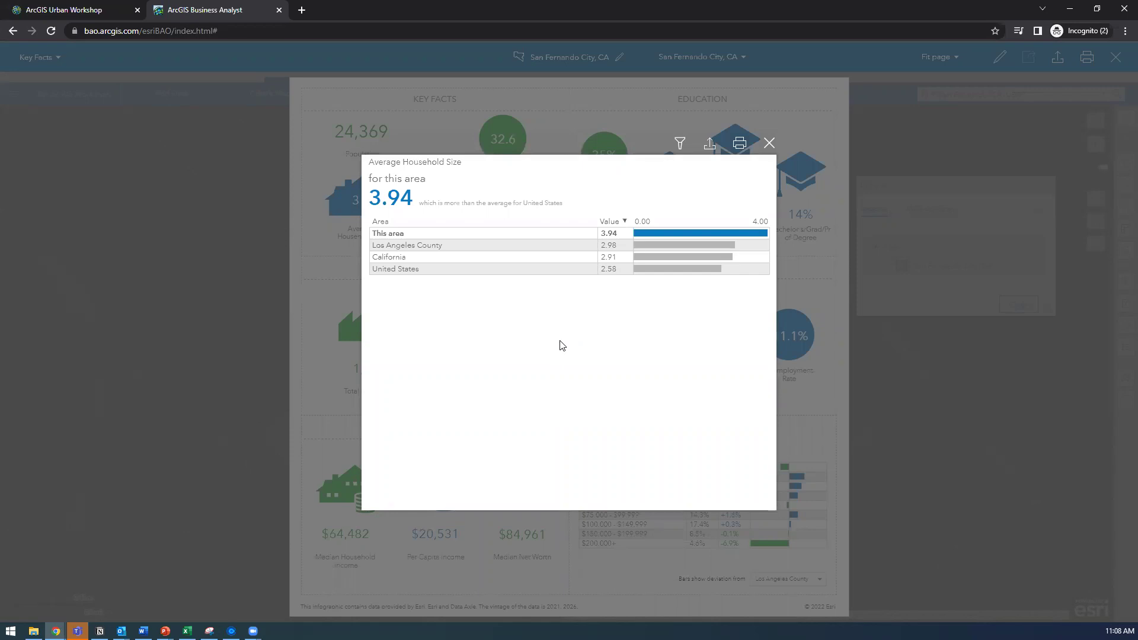
pyautogui.click(769, 143)
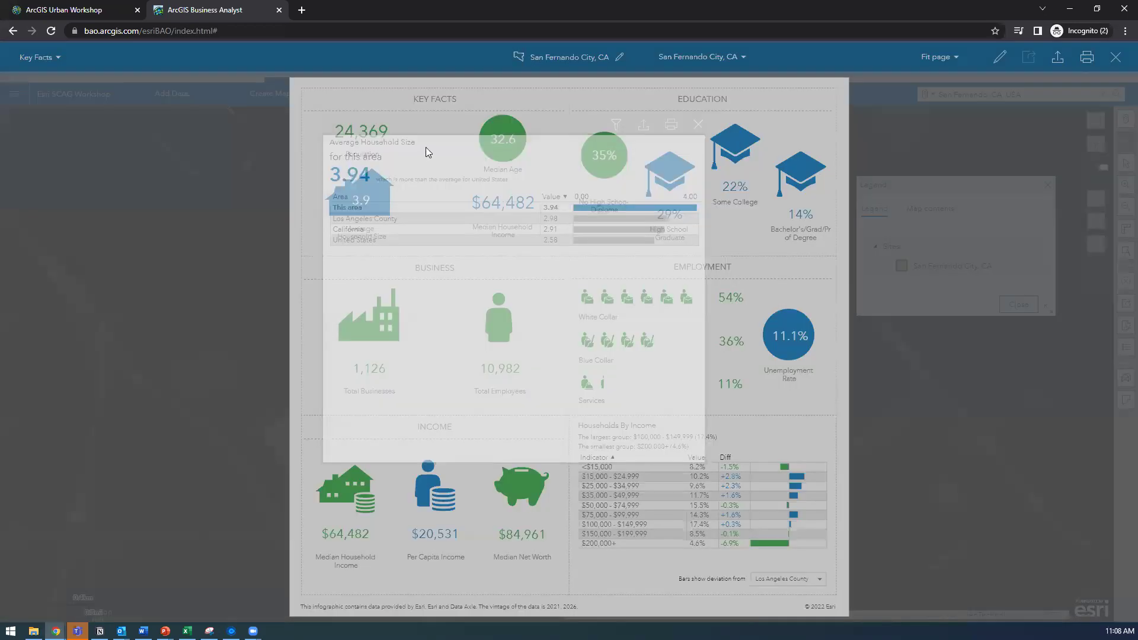
# Step: Explore the age pyramid behind the median age figure, checking several age groups, and return to the infographic
pyautogui.click(498, 147)
pyautogui.moveTo(495, 278)
pyautogui.moveTo(466, 333)
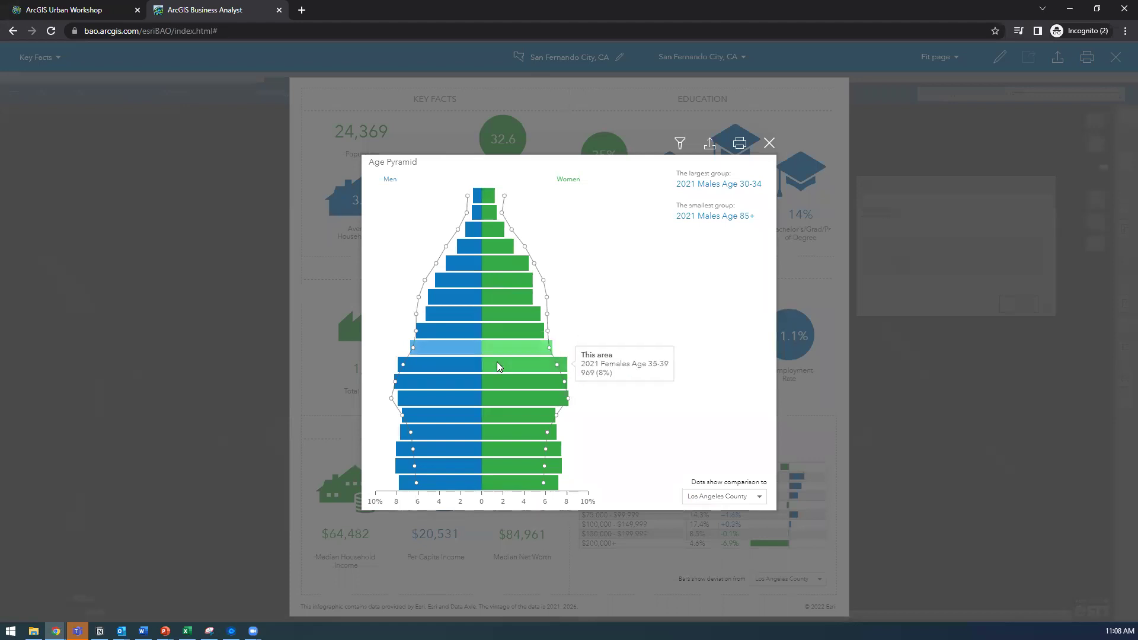
pyautogui.moveTo(485, 417)
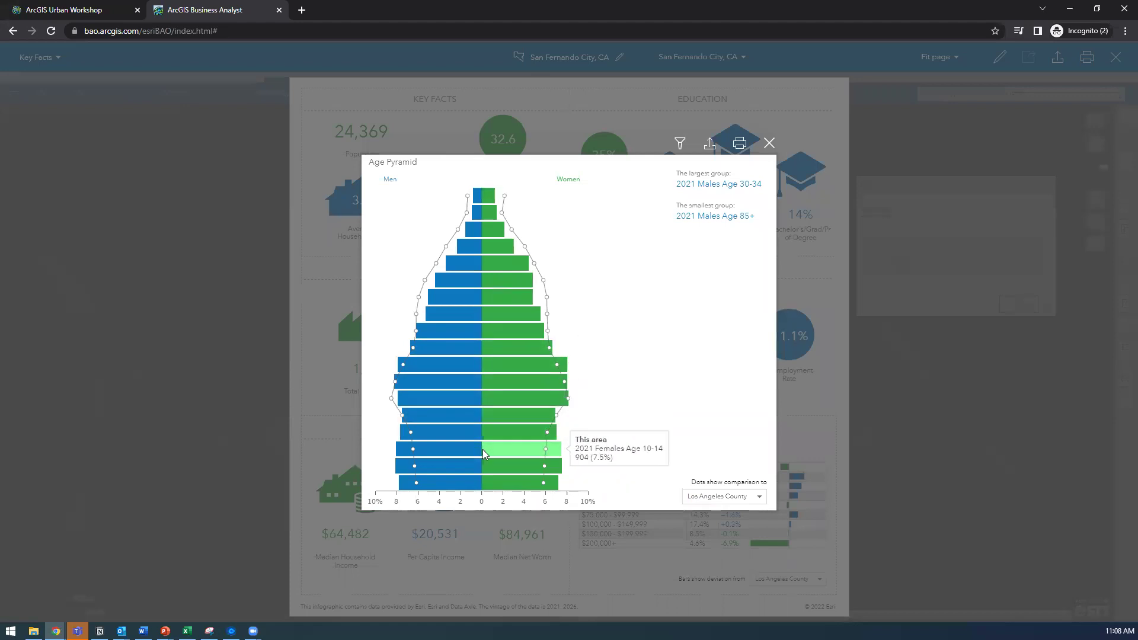
pyautogui.moveTo(474, 471)
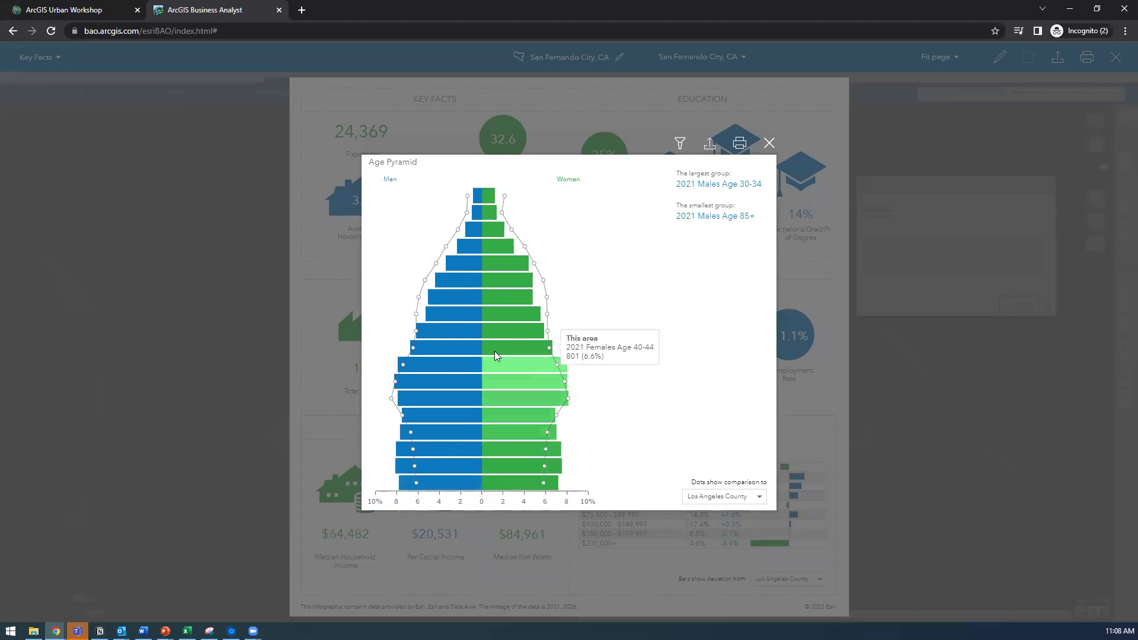
pyautogui.click(769, 142)
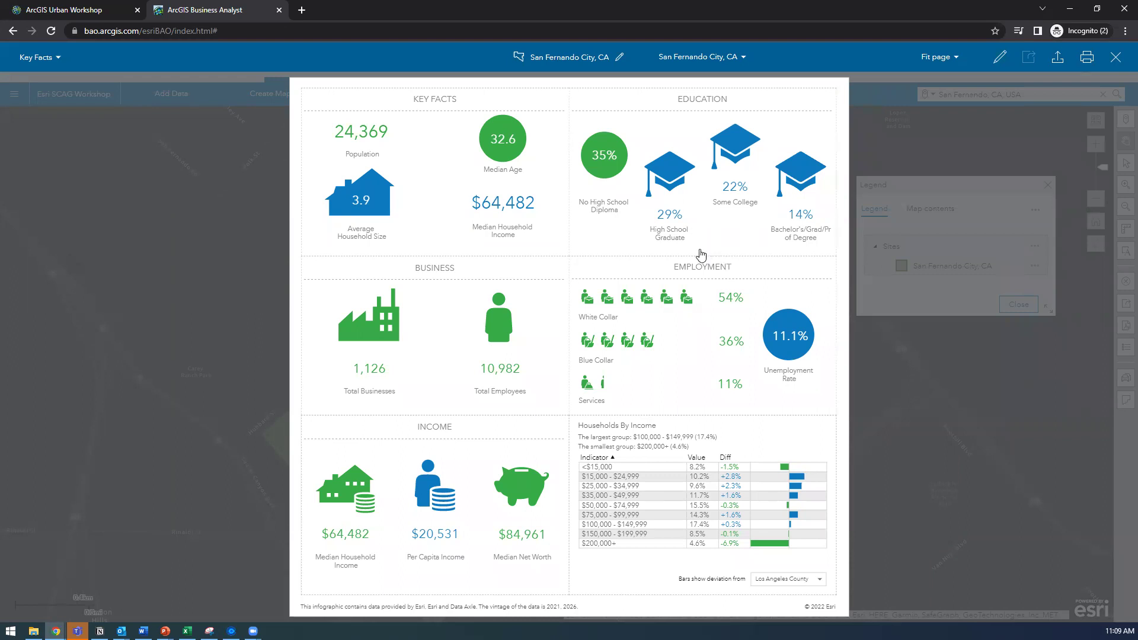
# Step: Review the available export formats and the header and footer options for the Key Facts infographic, leaving without exporting
pyautogui.click(1056, 62)
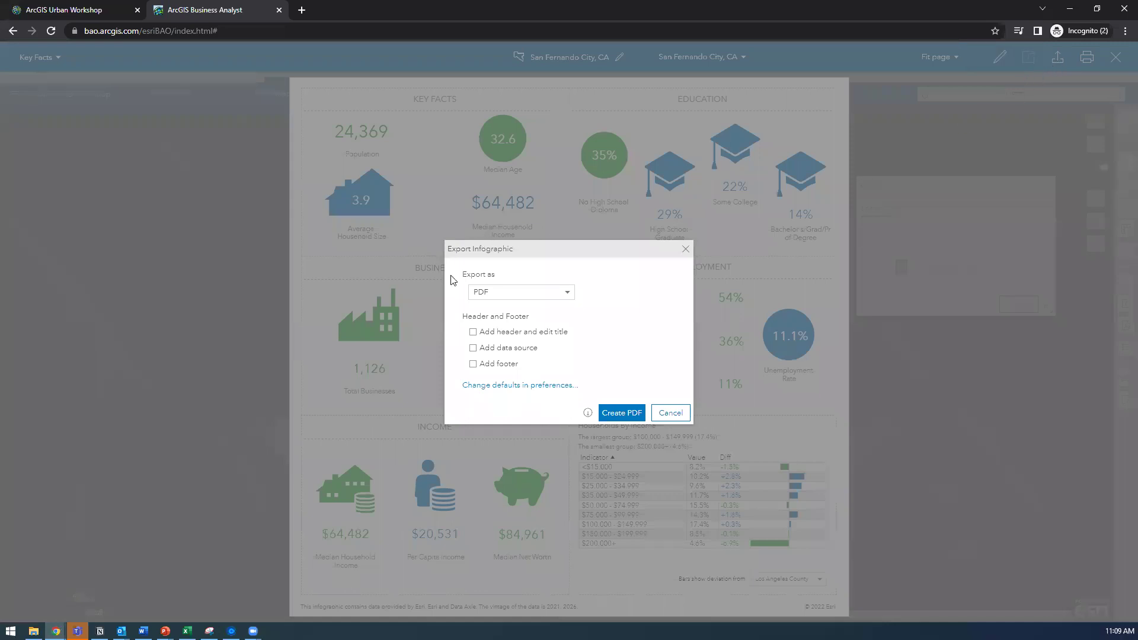
pyautogui.click(525, 294)
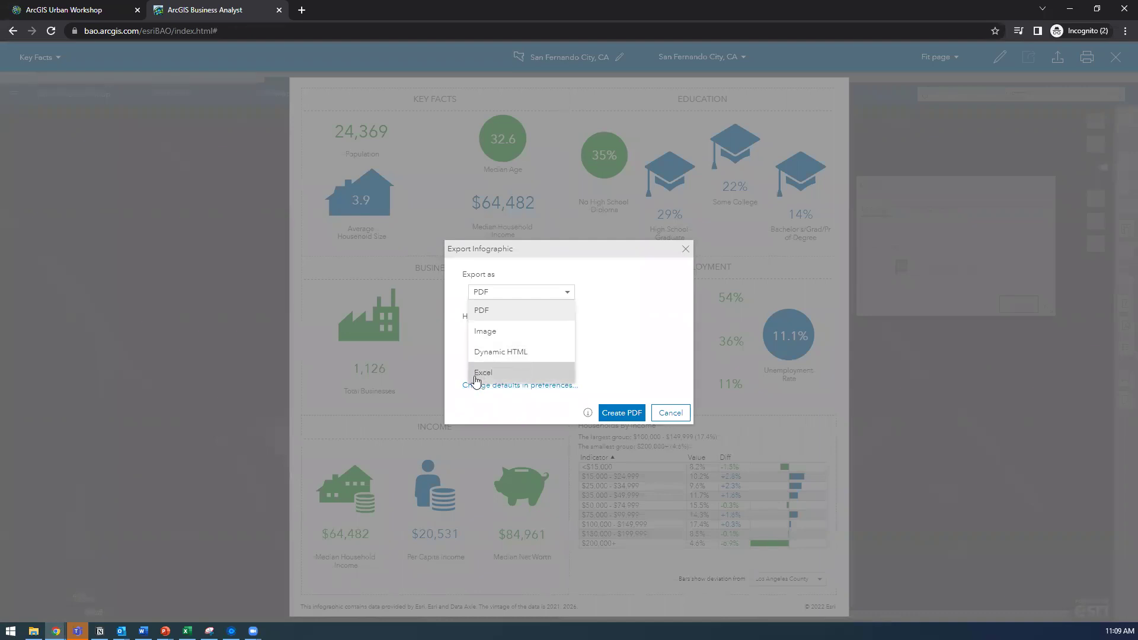
pyautogui.click(623, 307)
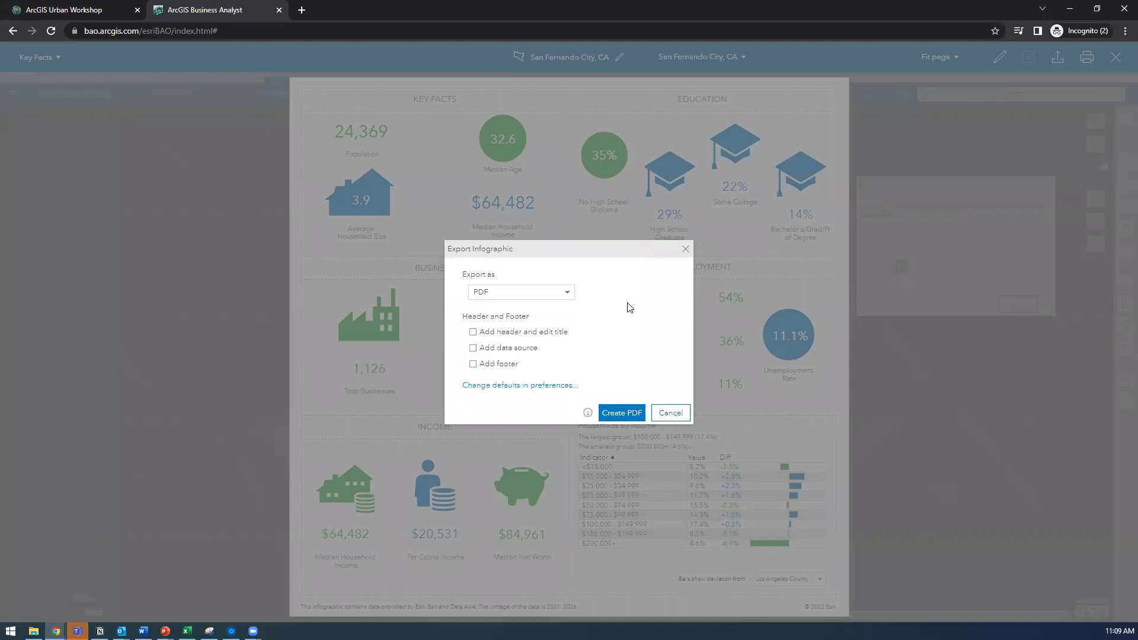
pyautogui.moveTo(592, 417)
pyautogui.click(686, 249)
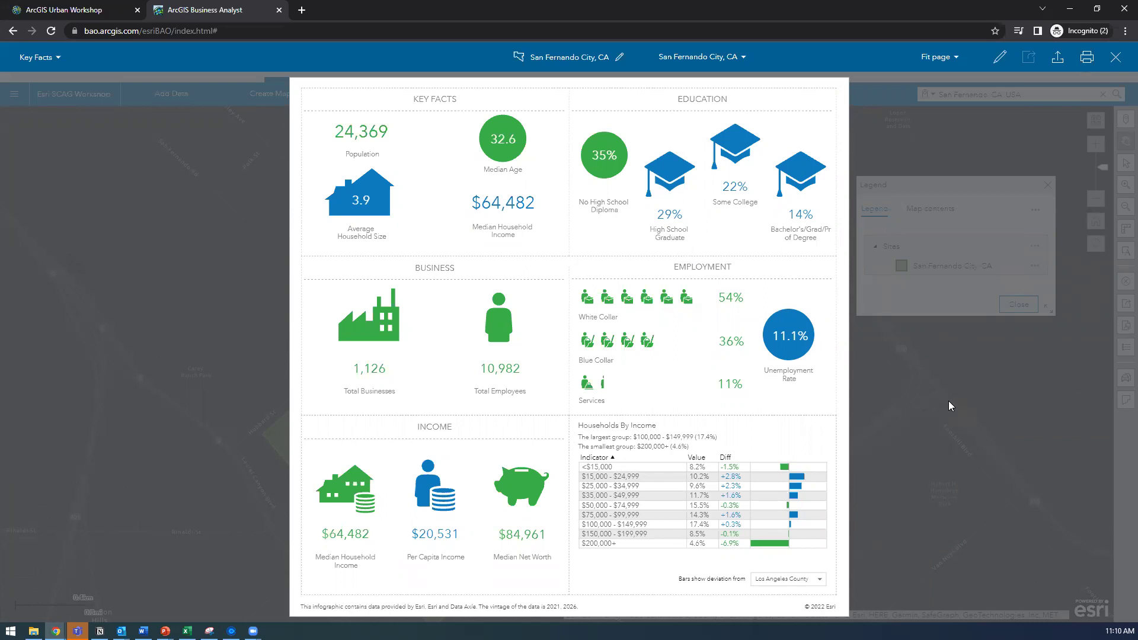
# Step: Compare San Fernando City with its associated geographies in the Key Facts infographic
pyautogui.moveTo(600, 135)
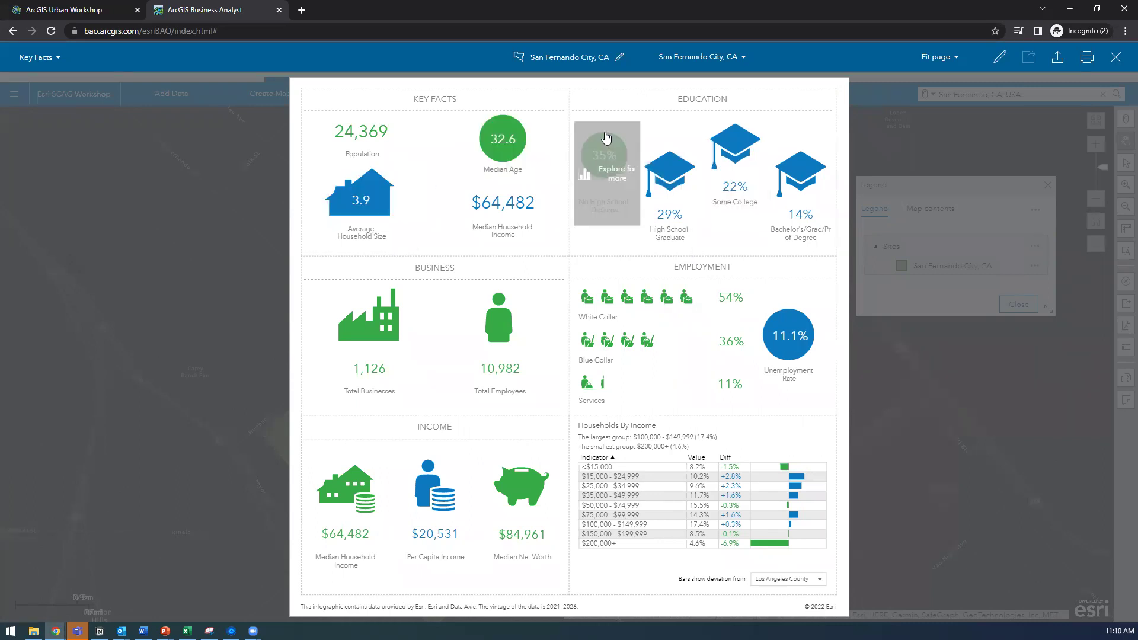
pyautogui.moveTo(332, 295)
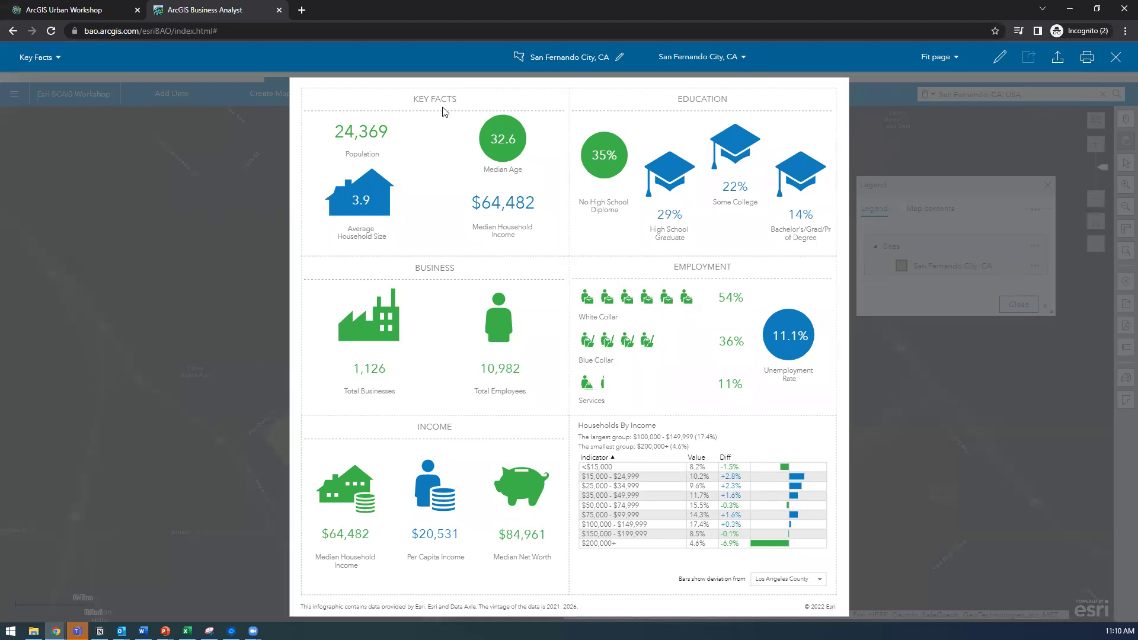
pyautogui.moveTo(417, 131)
pyautogui.click(703, 59)
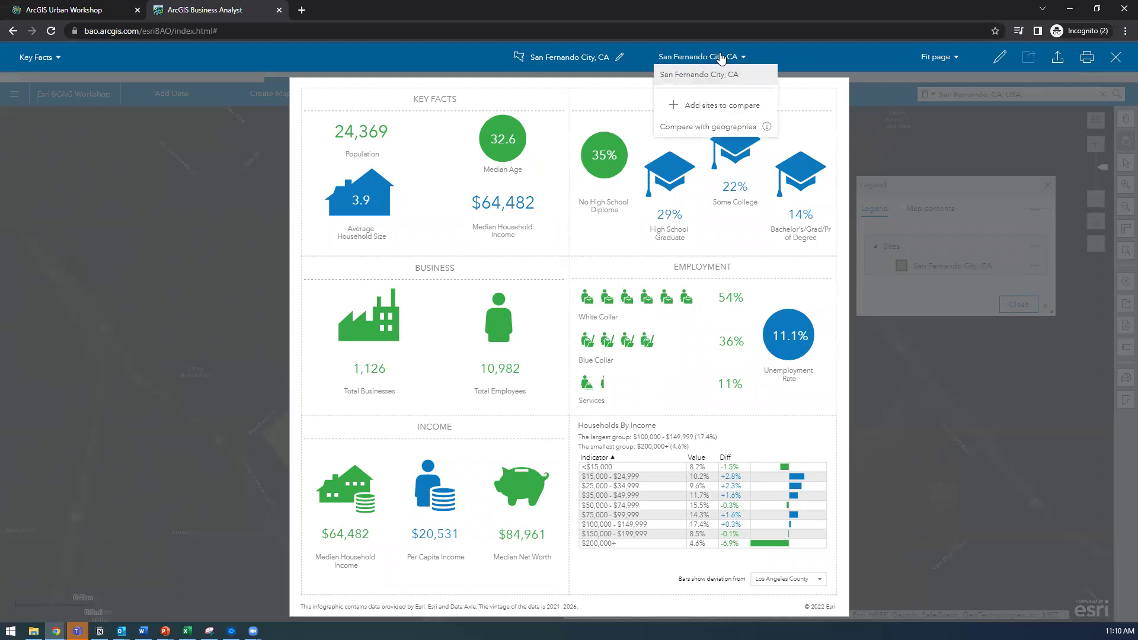
pyautogui.click(705, 59)
pyautogui.click(705, 58)
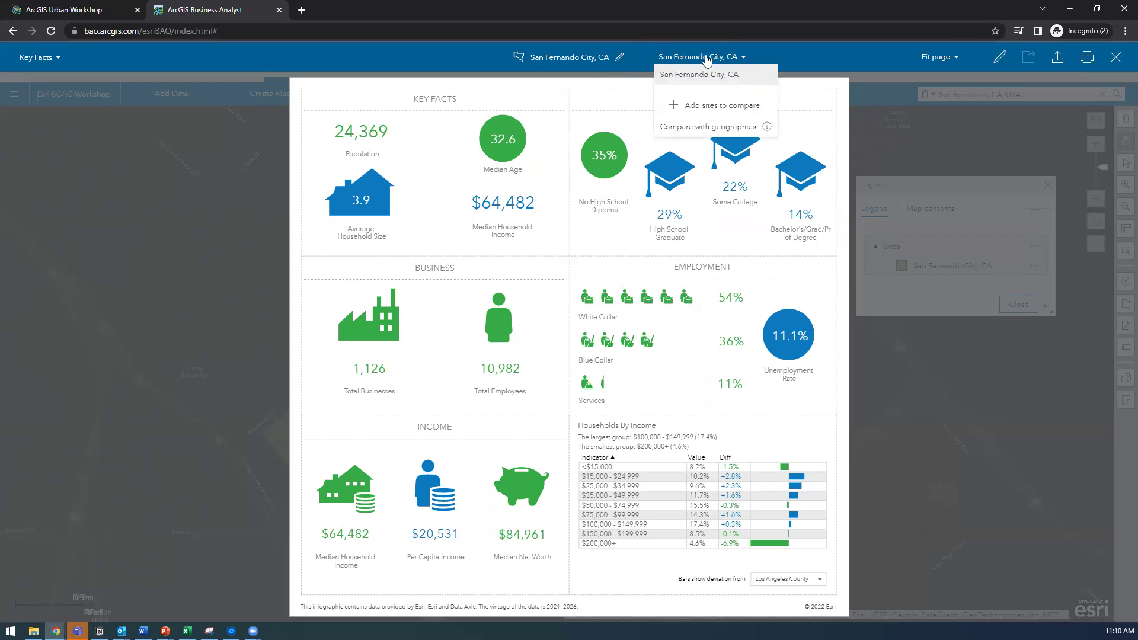
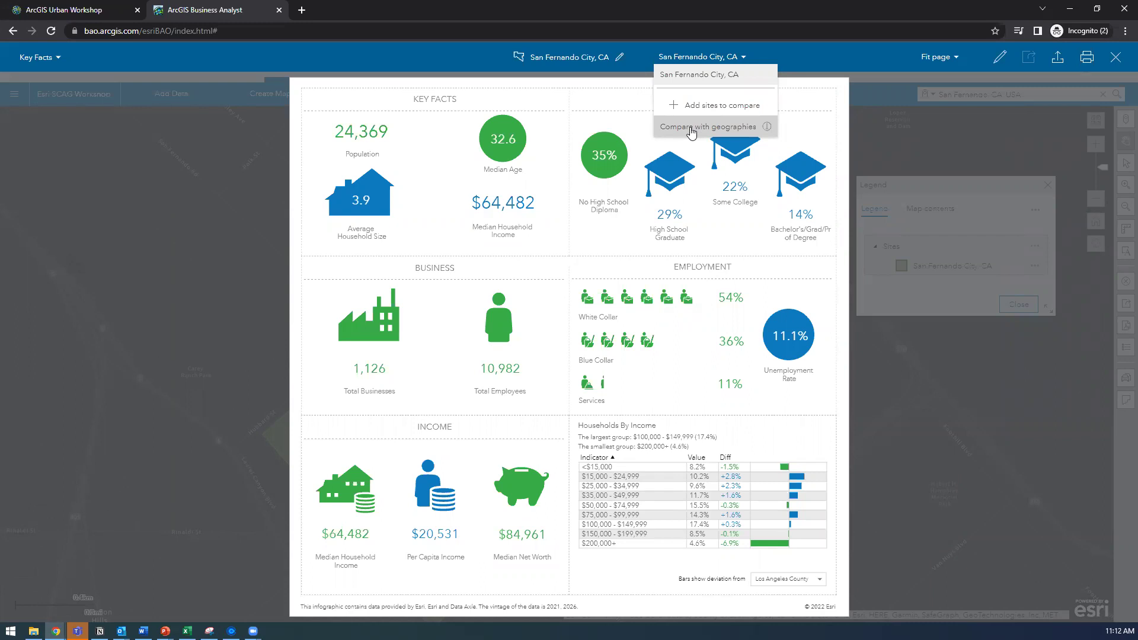
pyautogui.click(698, 65)
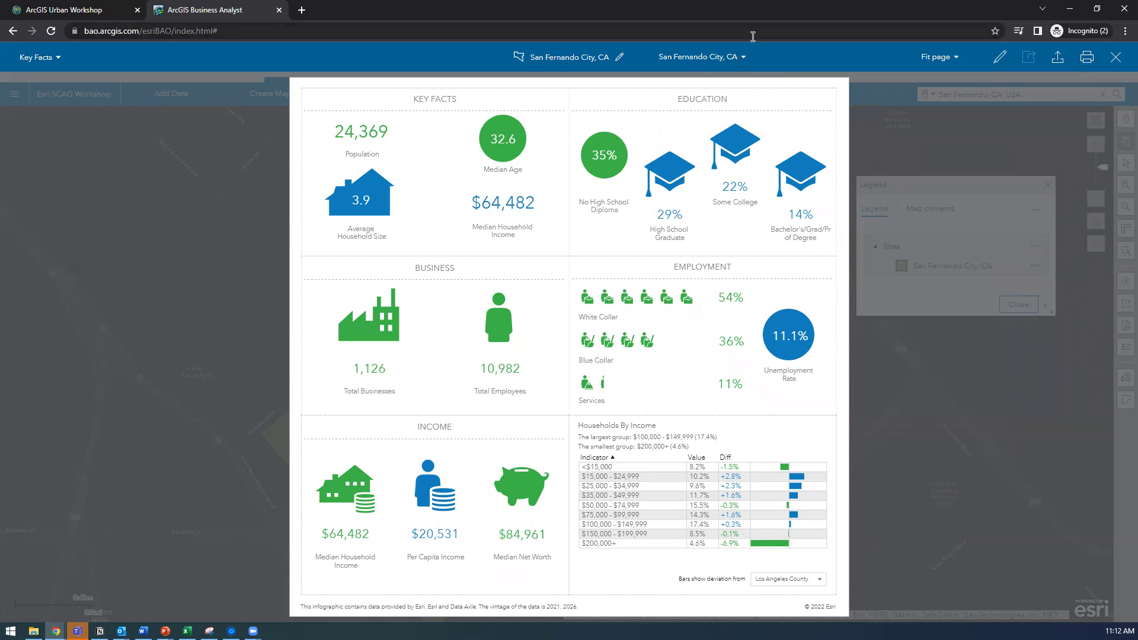
pyautogui.click(715, 58)
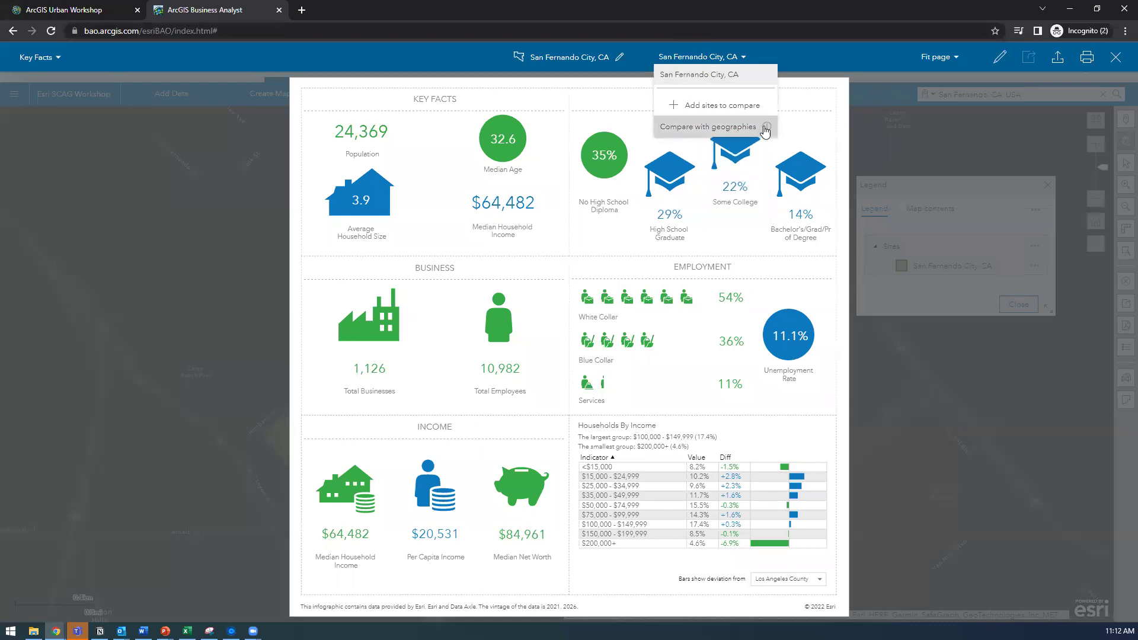
pyautogui.moveTo(767, 128)
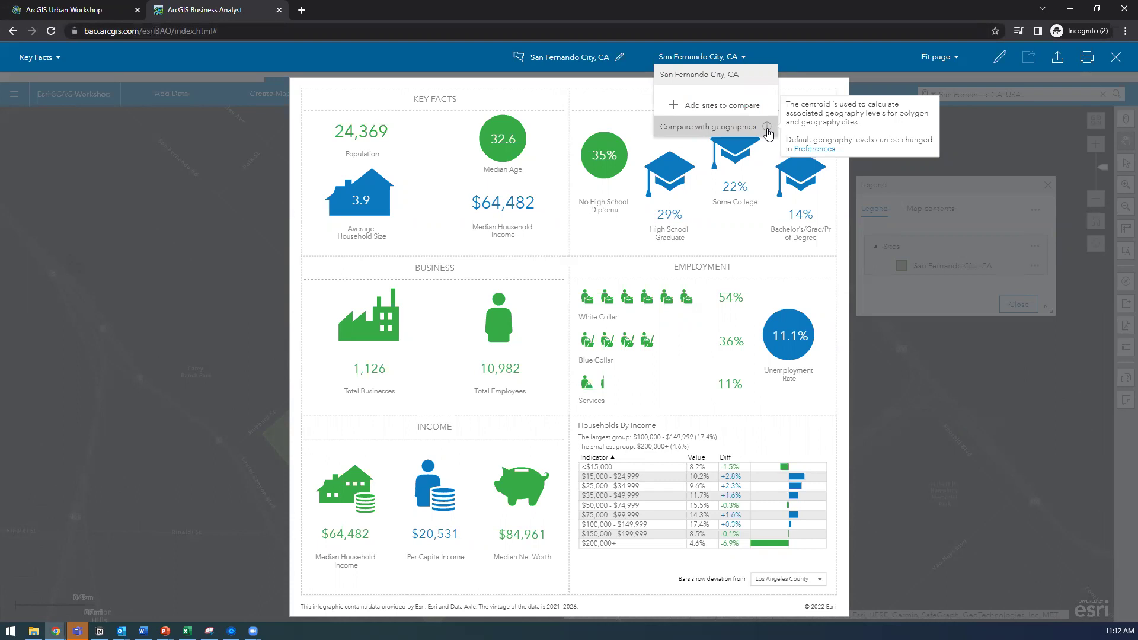
pyautogui.click(692, 127)
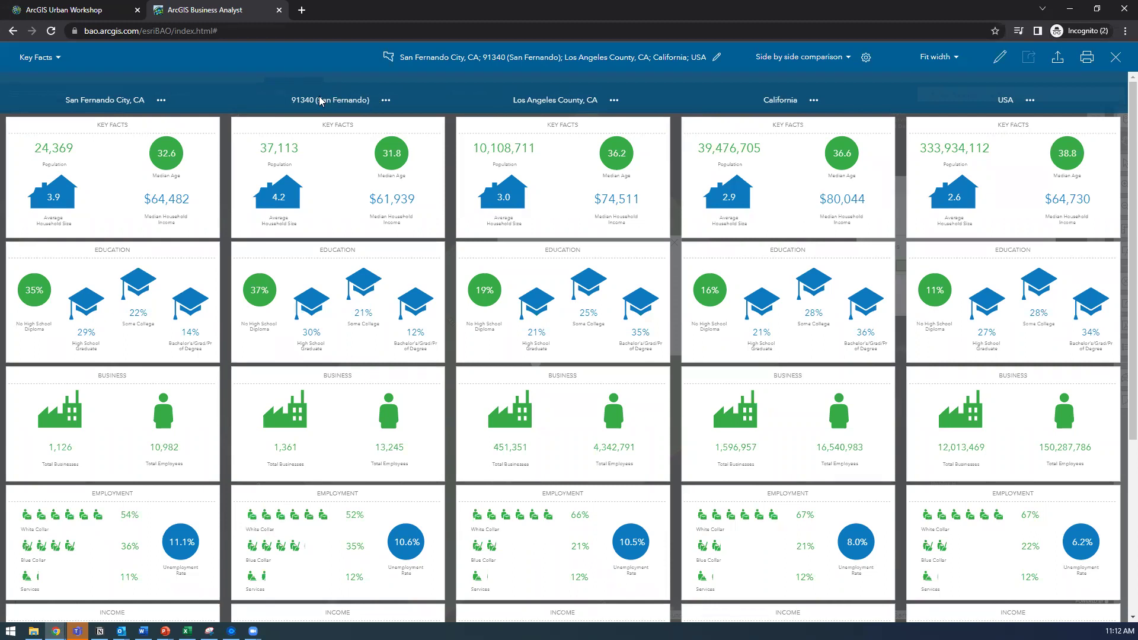
# Step: Remove the 91340 (San Fernando) area from the Key Facts side-by-side comparison
pyautogui.click(386, 101)
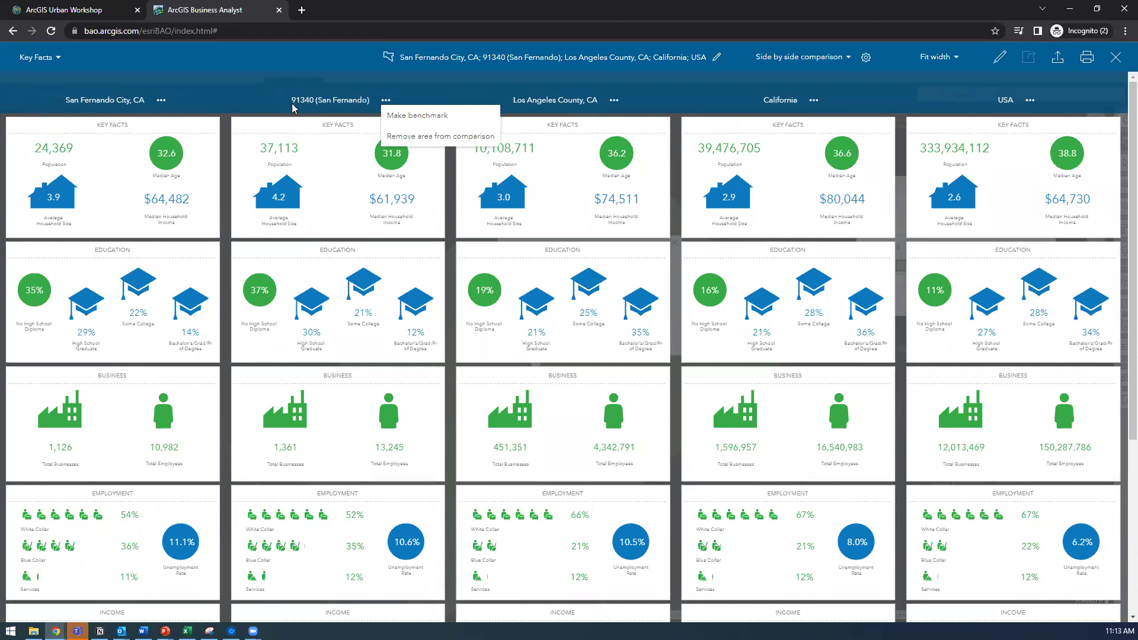
pyautogui.click(355, 100)
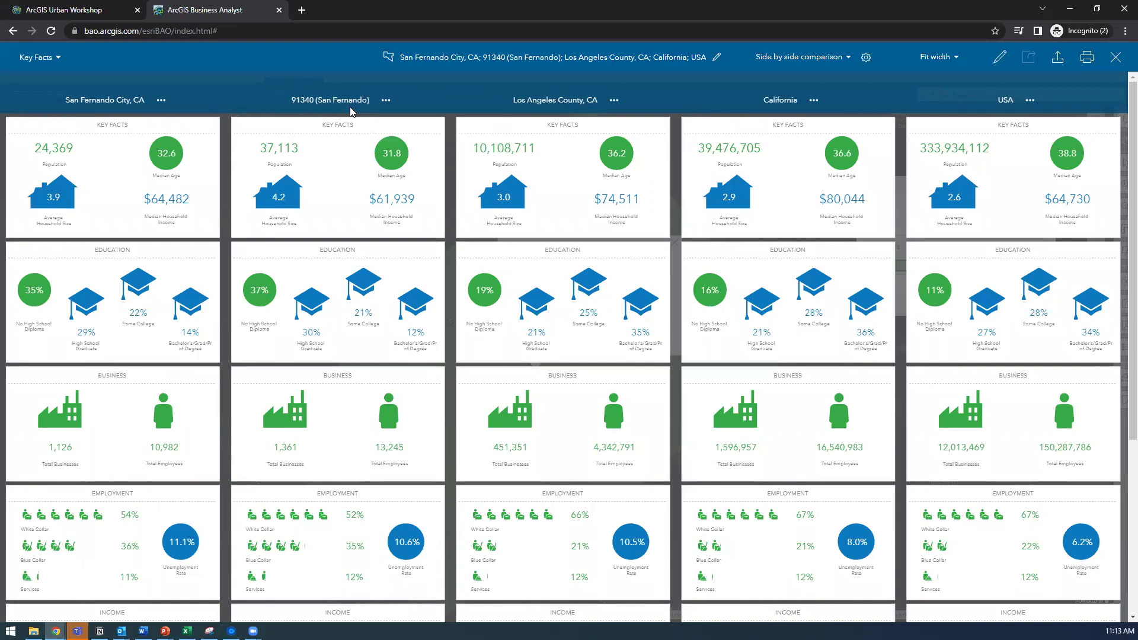
pyautogui.click(386, 99)
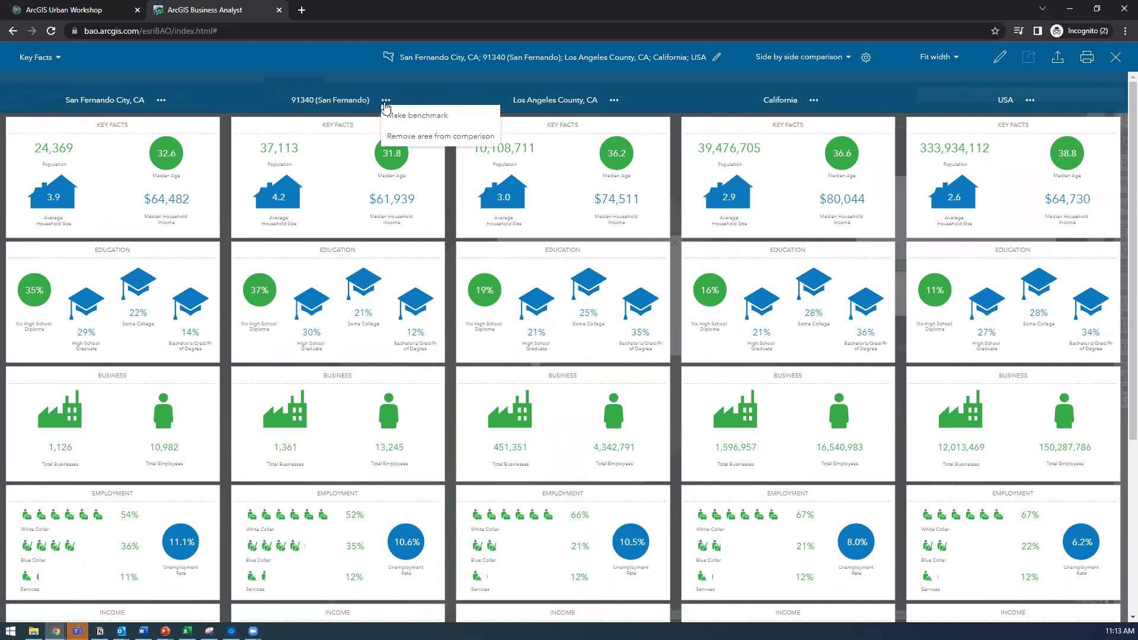
pyautogui.click(413, 139)
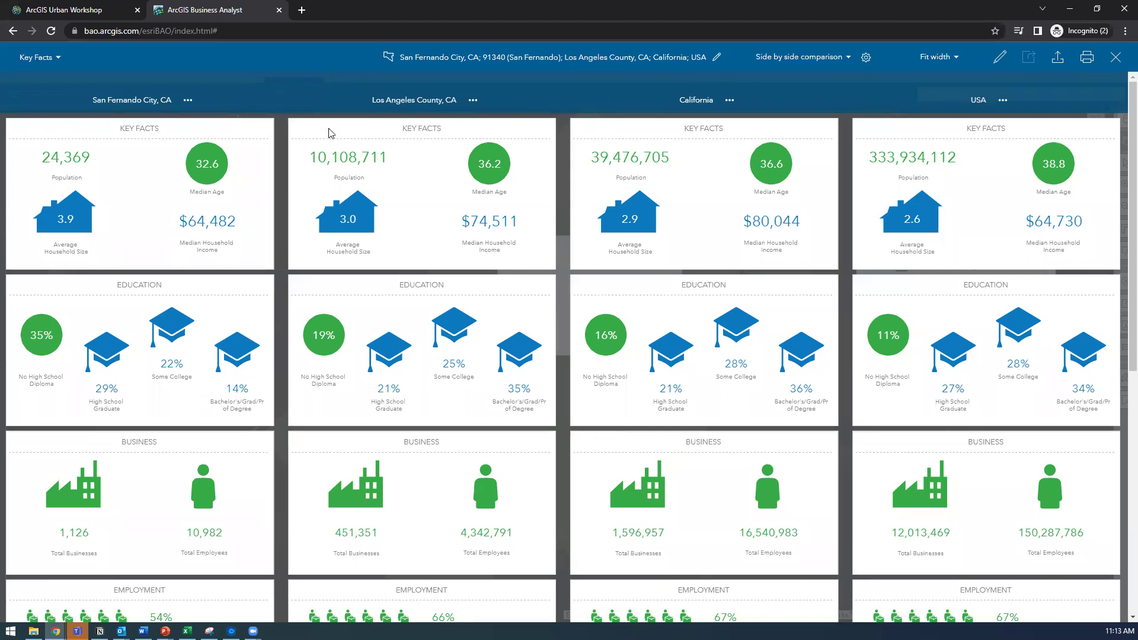
# Step: Examine median household income, education, business and employment figures across San Fernando City, Los Angeles County, California and USA
pyautogui.moveTo(190, 257)
pyautogui.moveTo(493, 256)
pyautogui.moveTo(758, 252)
pyautogui.moveTo(1060, 244)
pyautogui.moveTo(1023, 259)
pyautogui.scroll(-3, 279, 405)
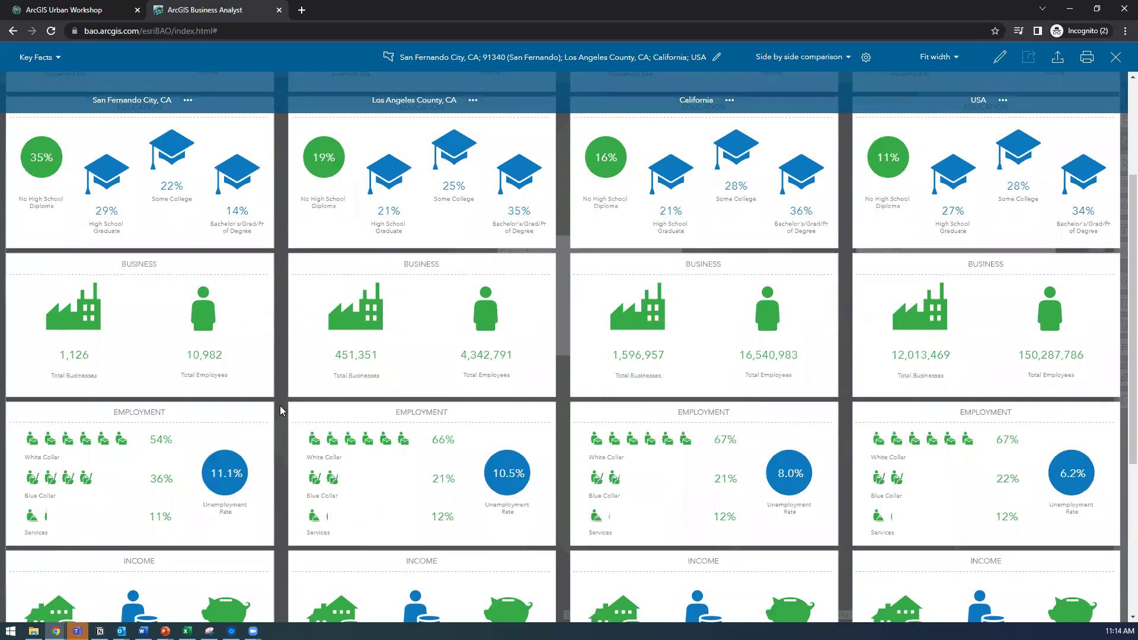
pyautogui.scroll(-1, 280, 405)
pyautogui.scroll(4, 280, 405)
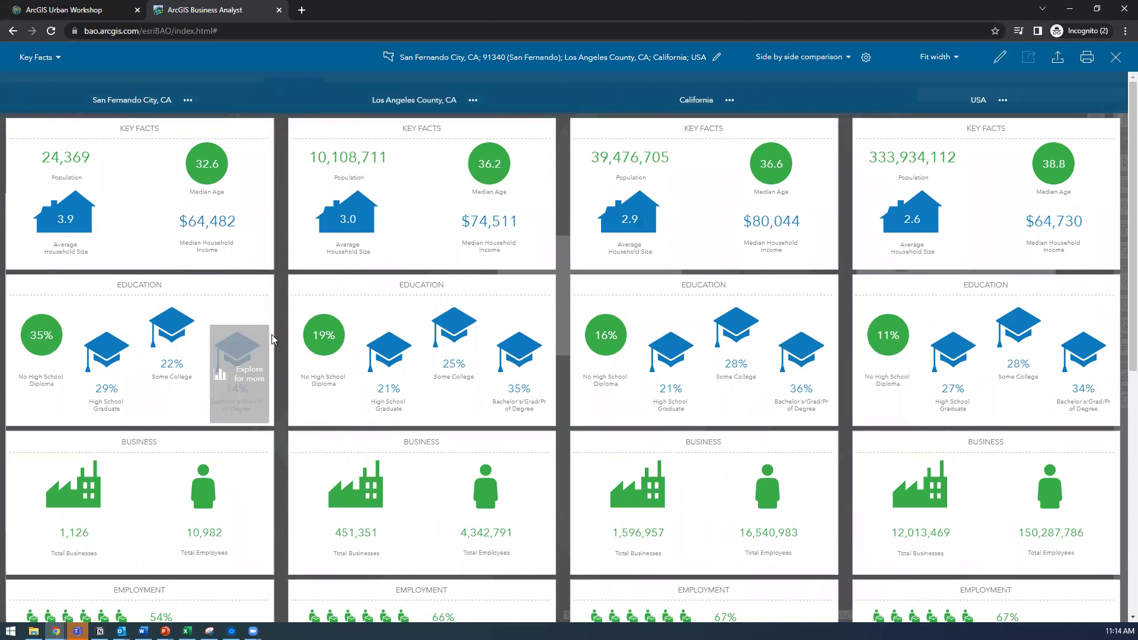
pyautogui.scroll(-3, 282, 329)
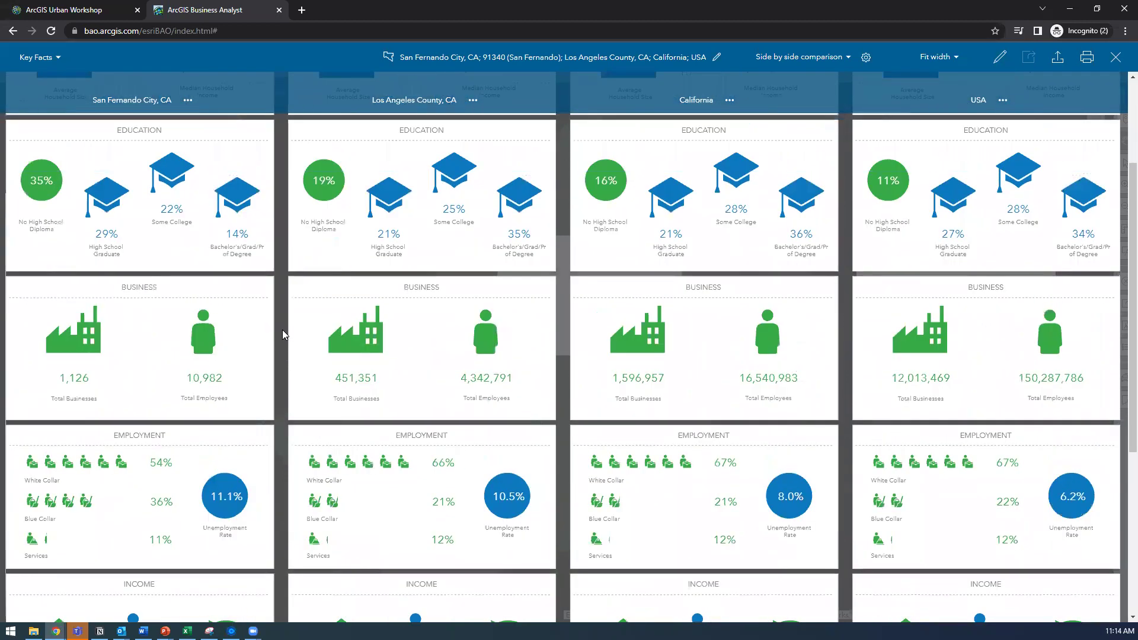
pyautogui.scroll(3, 282, 329)
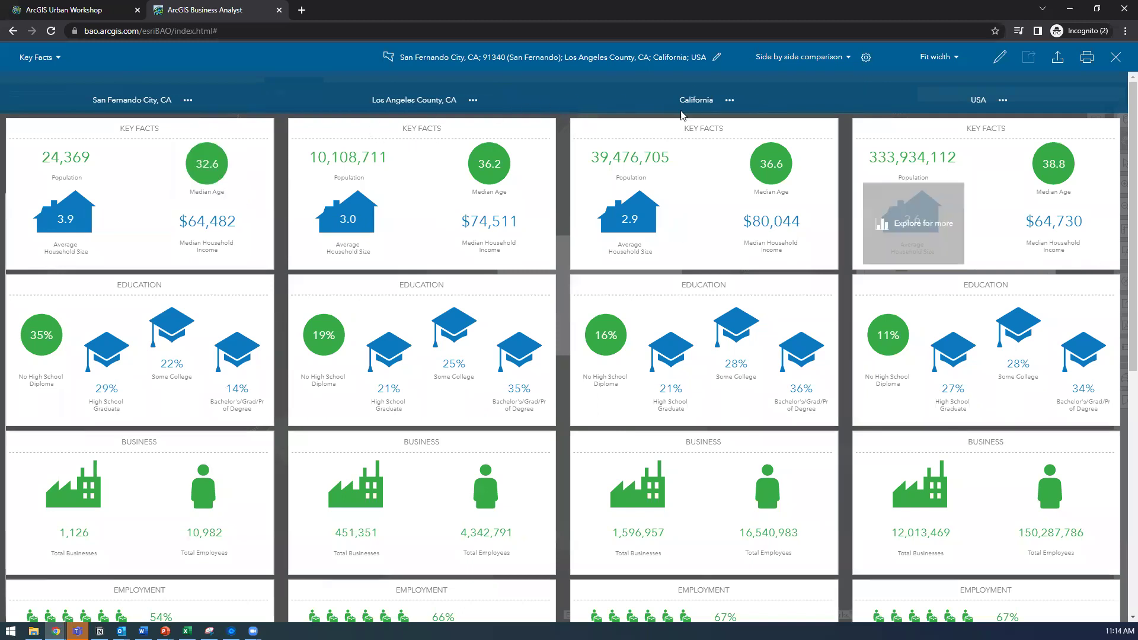
# Step: Switch the side-by-side comparison to the Demographic Profile infographic
pyautogui.click(58, 59)
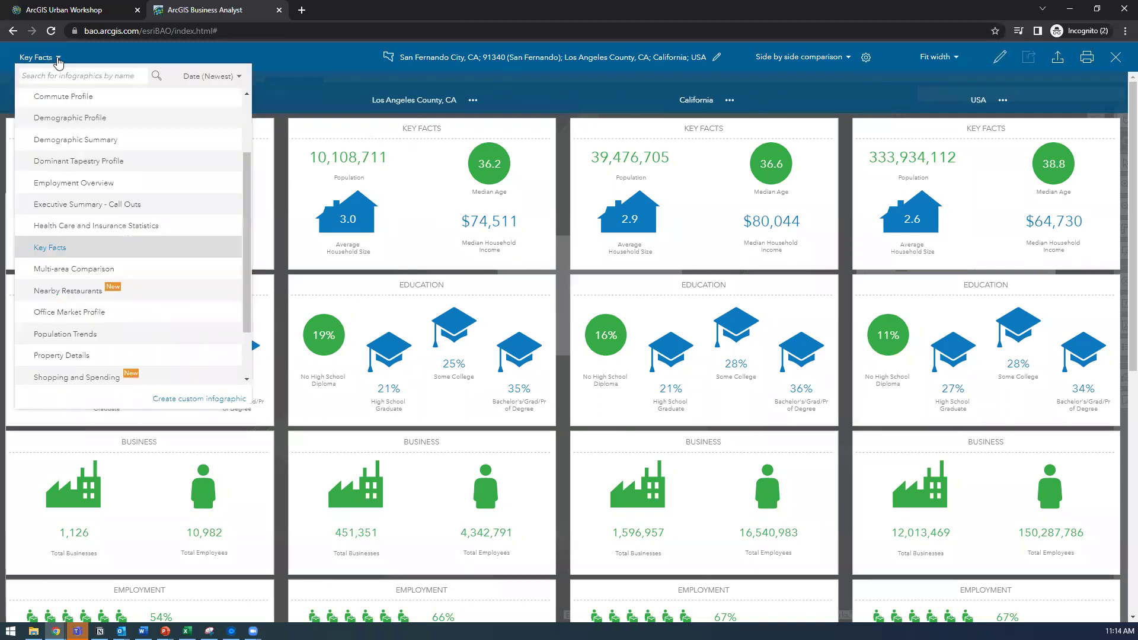
pyautogui.click(77, 56)
pyautogui.click(55, 60)
pyautogui.scroll(3, 92, 260)
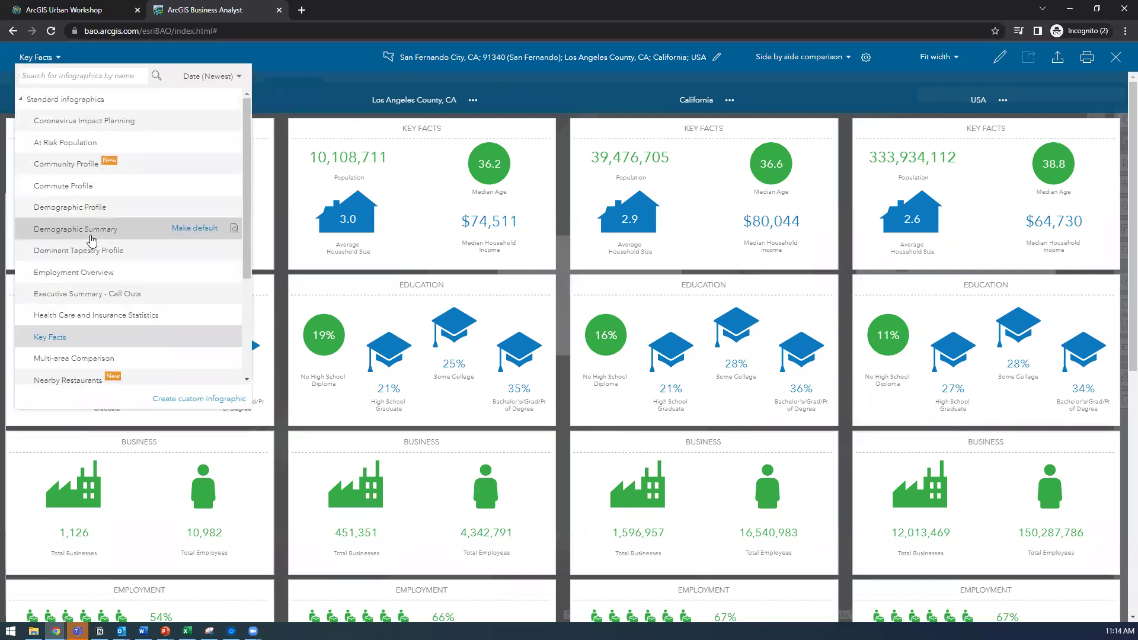
pyautogui.click(120, 213)
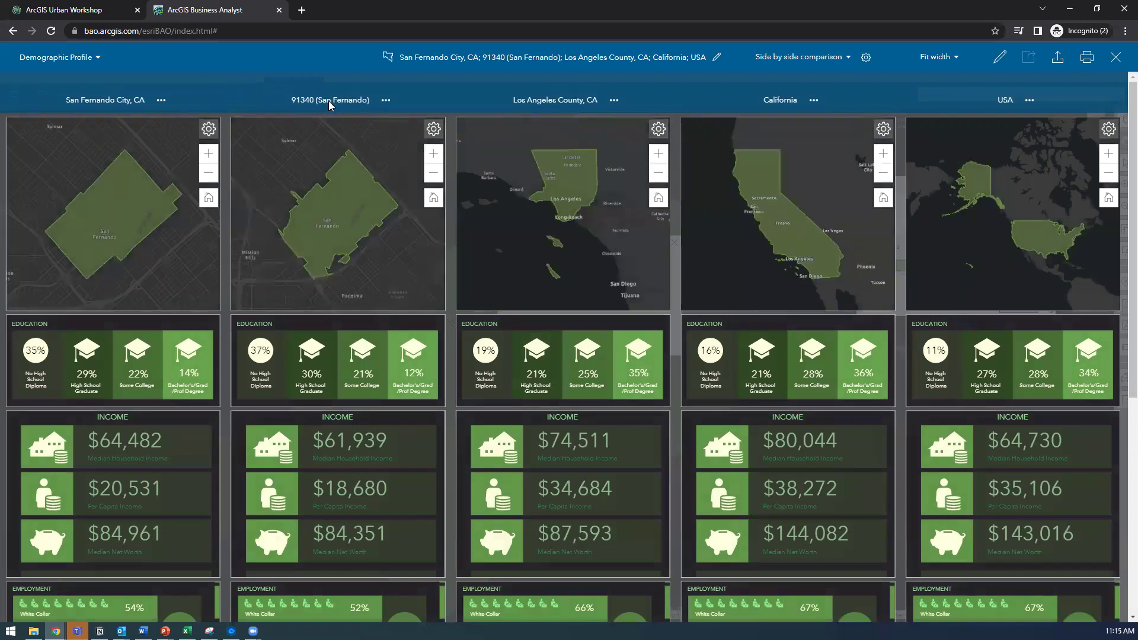
# Step: Remove the 91340 (San Fernando) area from the Demographic Profile comparison and view the remaining areas' education and income figures
pyautogui.click(386, 100)
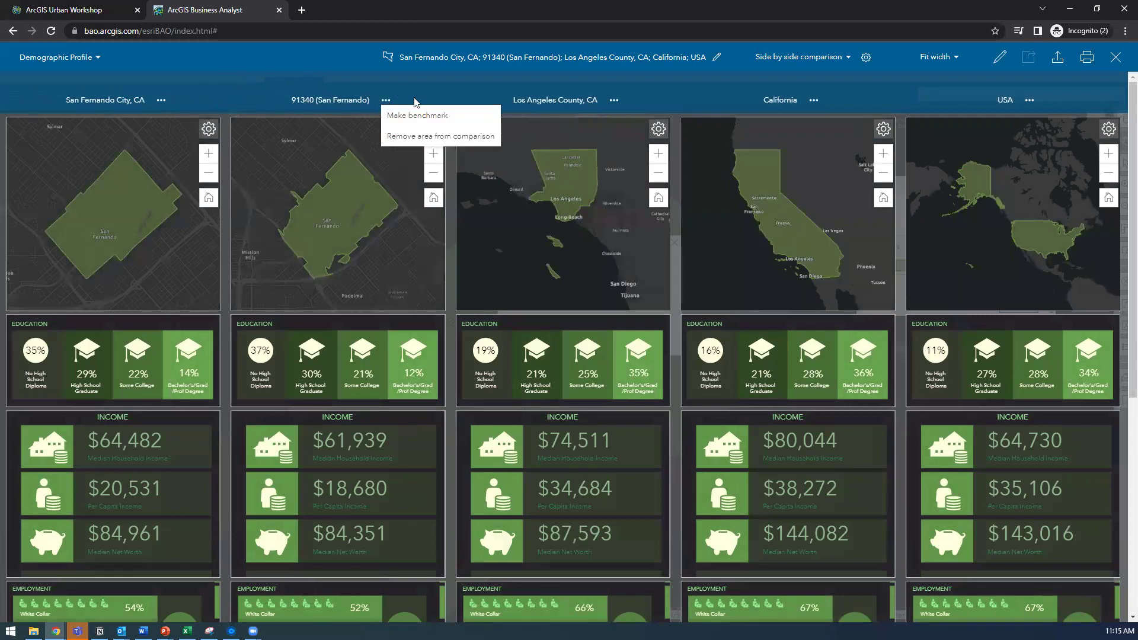
pyautogui.click(413, 137)
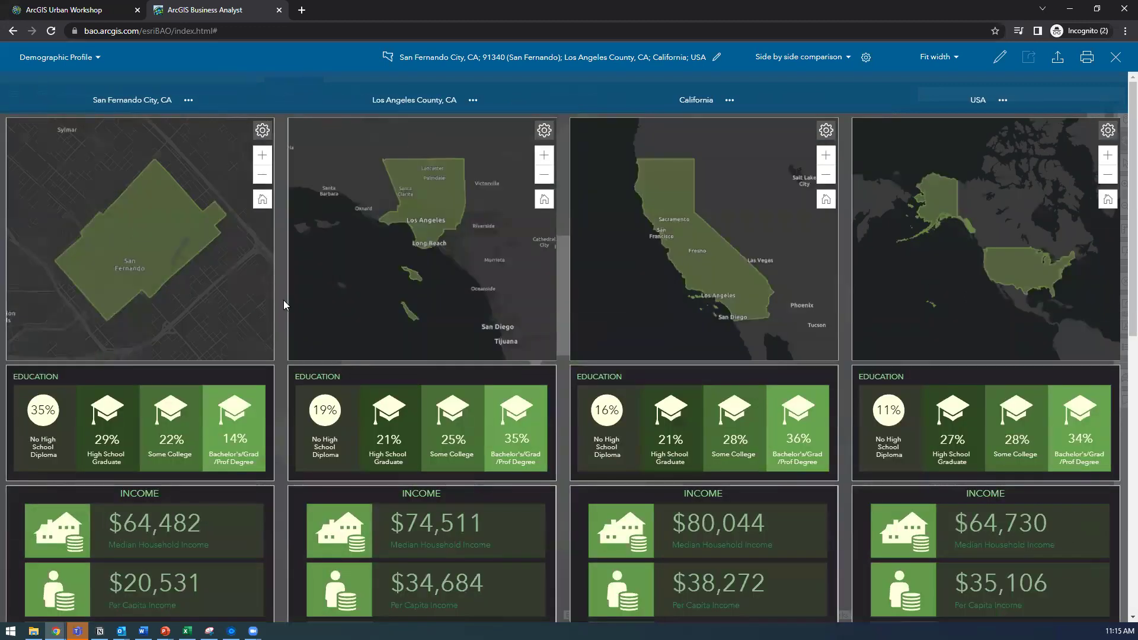
pyautogui.scroll(-3, 283, 300)
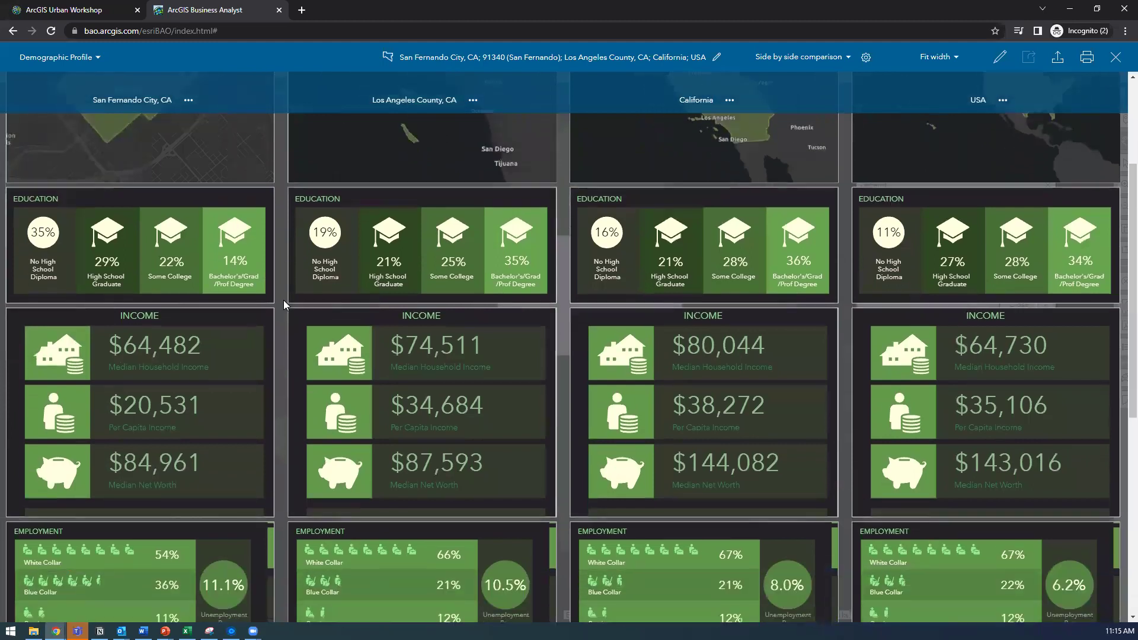
# Step: Examine employment, key facts and household income across the four areas in the Demographic Profile comparison
pyautogui.scroll(-2, 283, 301)
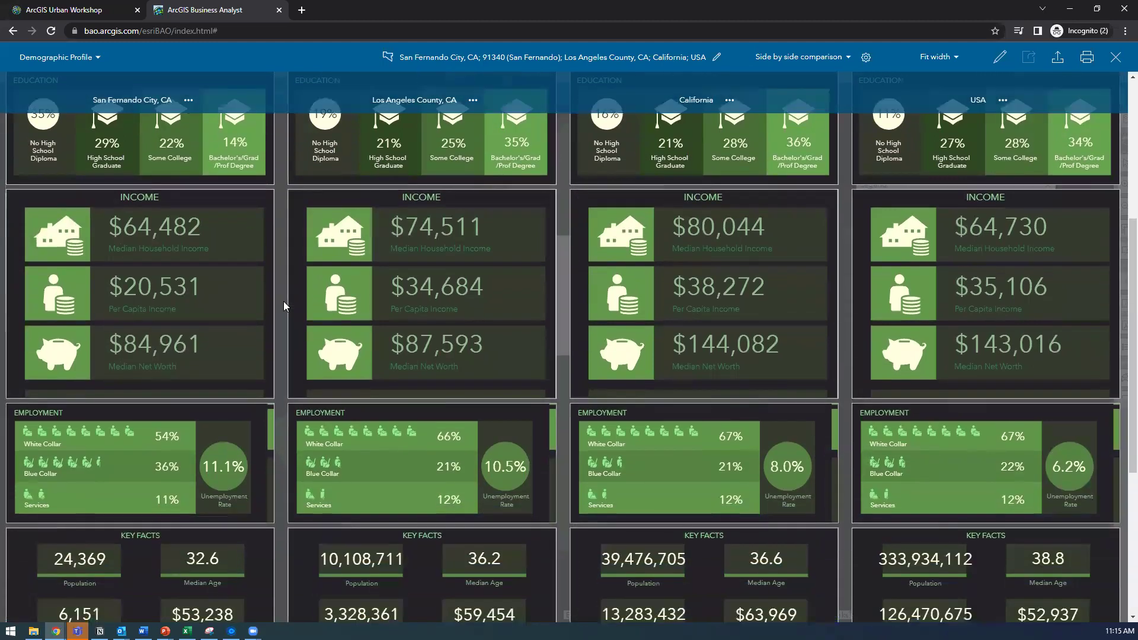
pyautogui.scroll(-5, 283, 301)
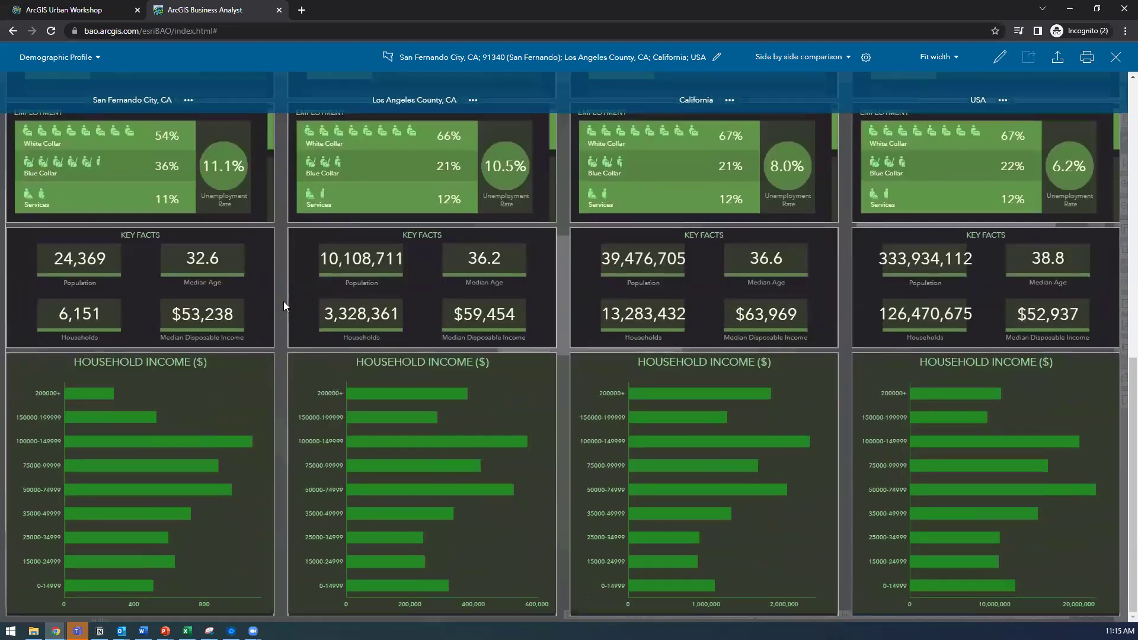
pyautogui.scroll(7, 283, 301)
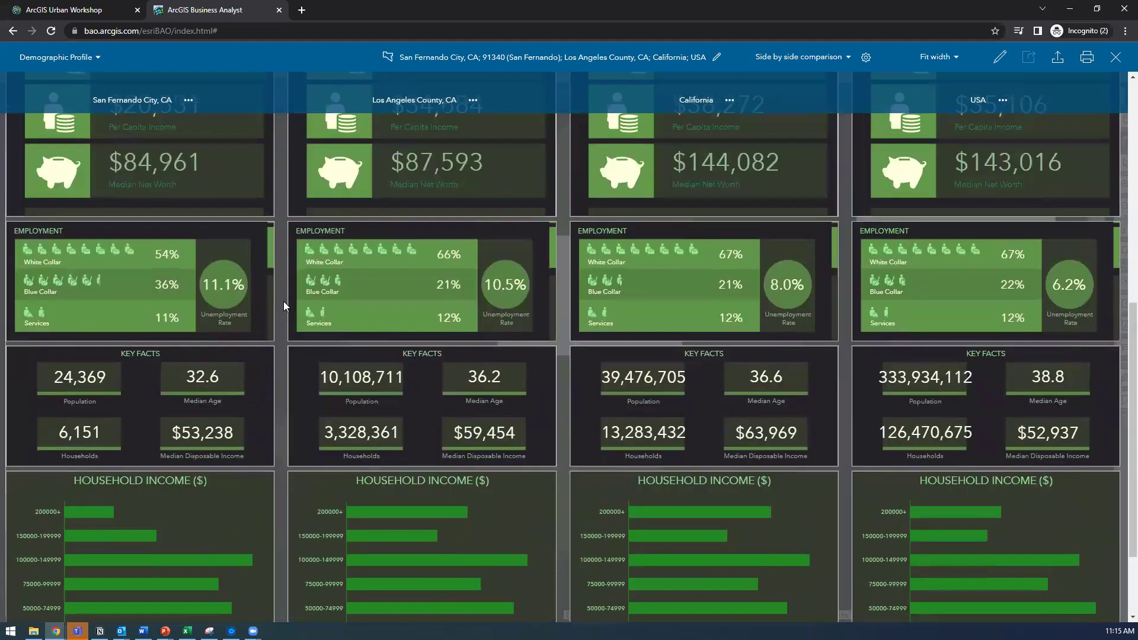
pyautogui.scroll(3, 283, 299)
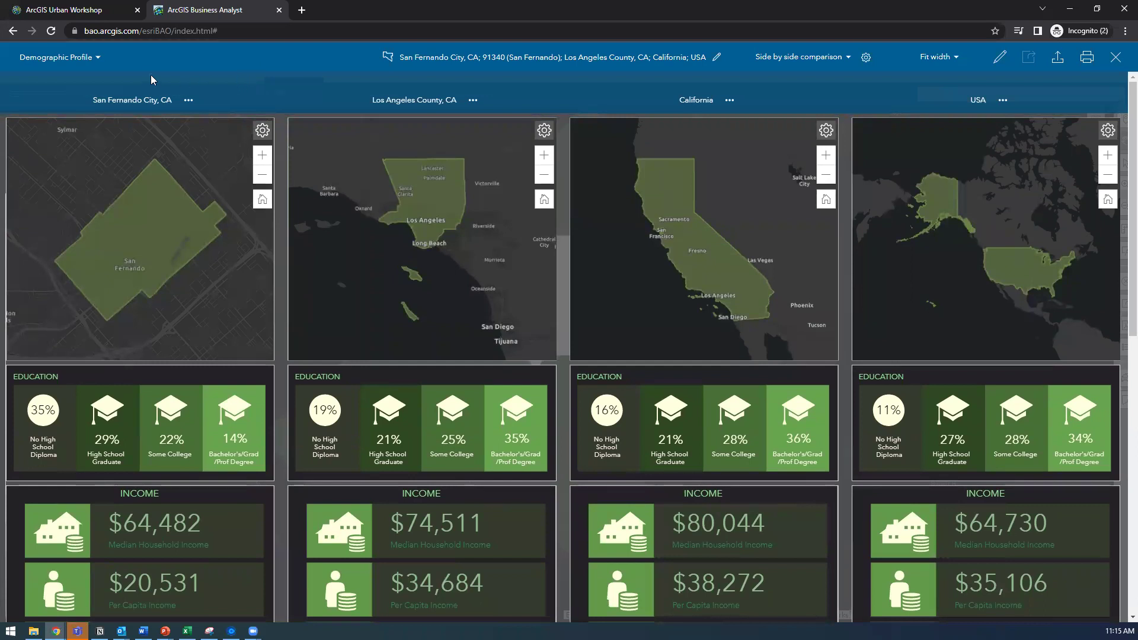
# Step: Switch the side-by-side comparison to the Shopping and Spending infographic
pyautogui.click(92, 57)
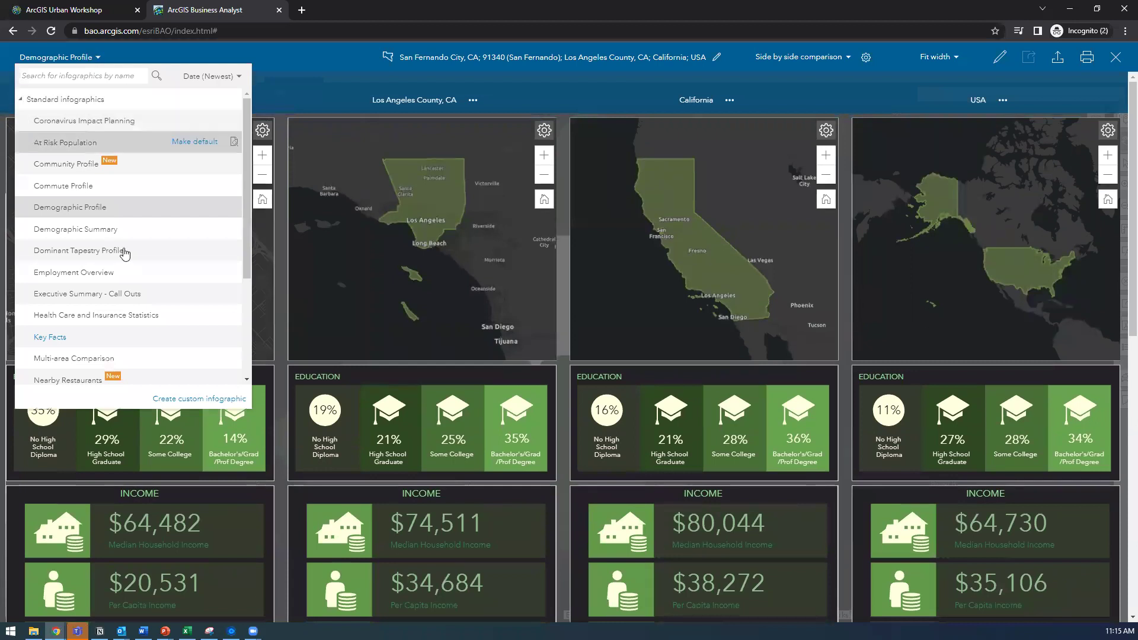
pyautogui.scroll(-3, 90, 258)
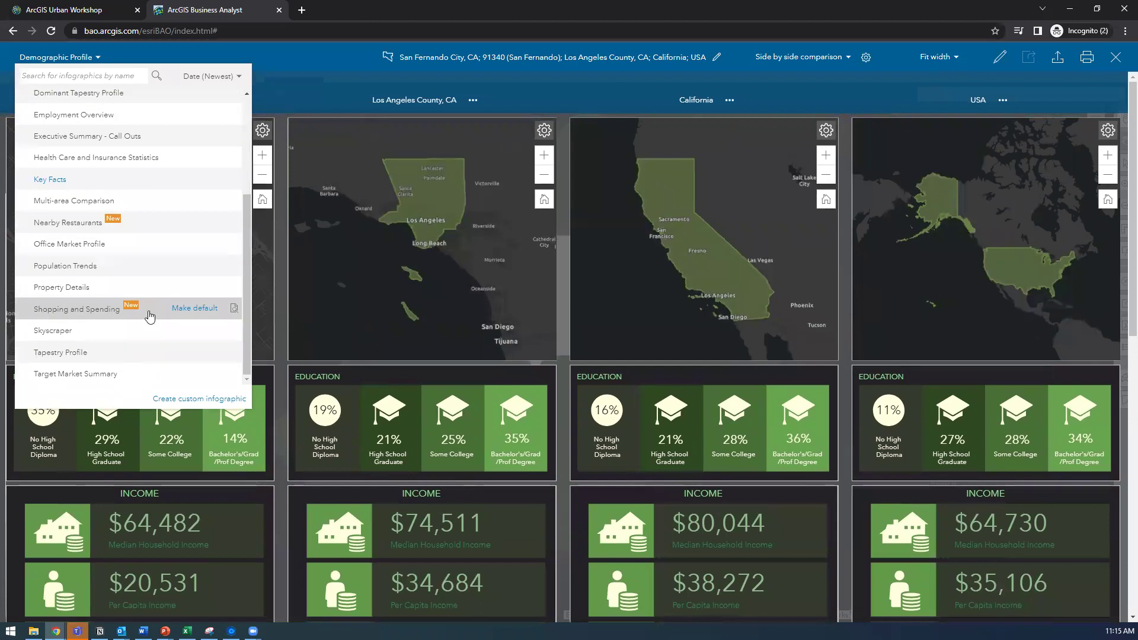
pyautogui.click(103, 310)
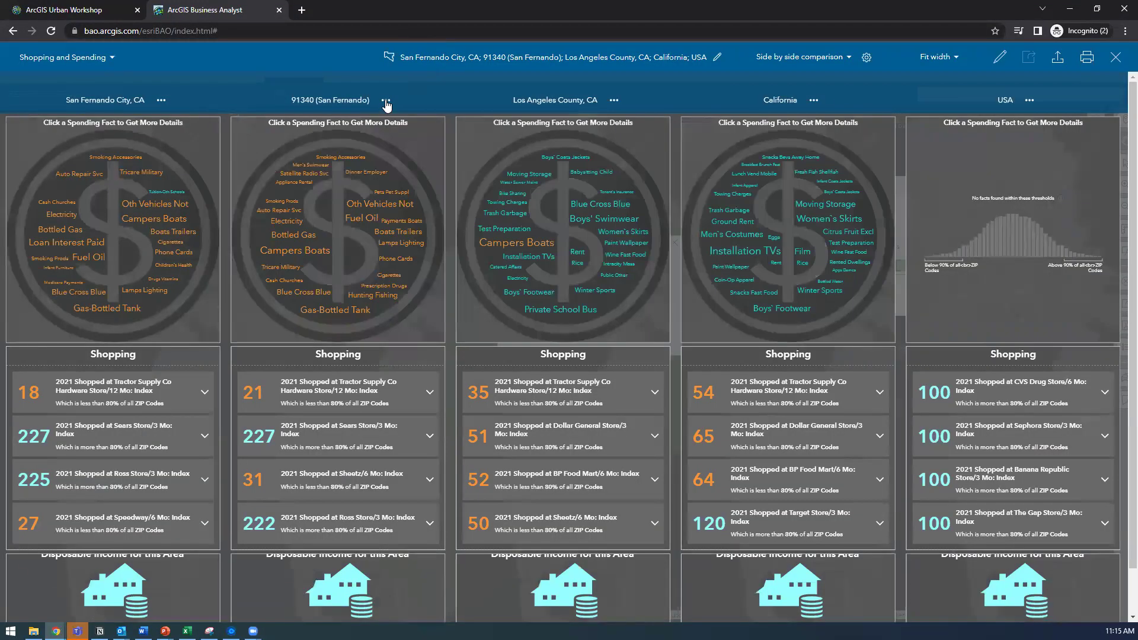
# Step: Remove the 91340 (San Fernando) area from the Shopping and Spending comparison
pyautogui.click(386, 99)
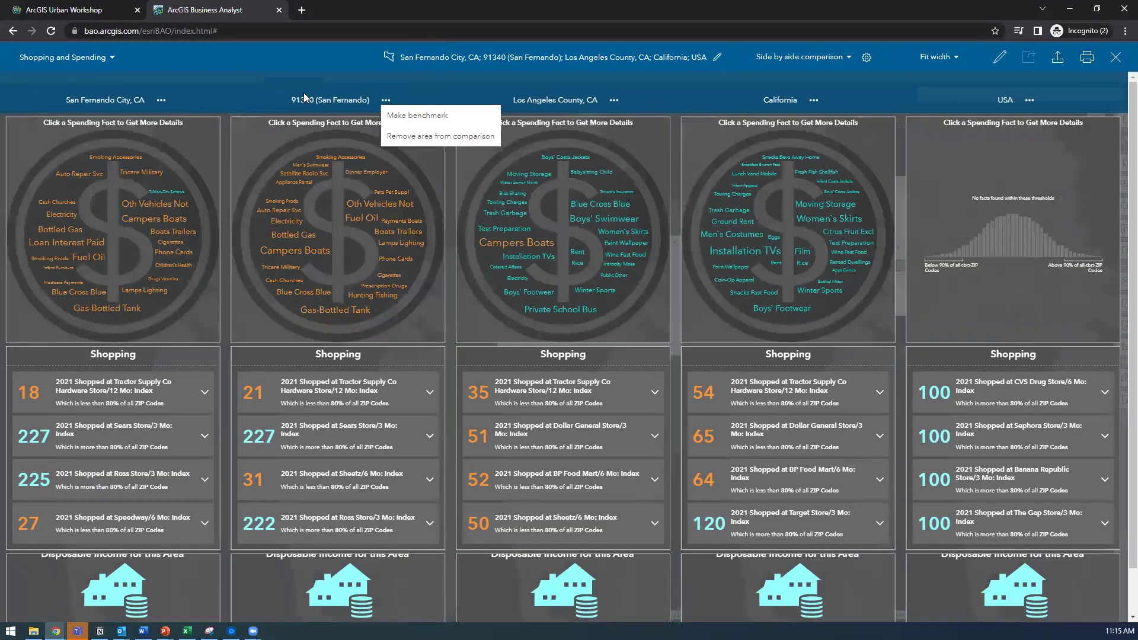
pyautogui.click(416, 137)
pyautogui.scroll(-1, 303, 76)
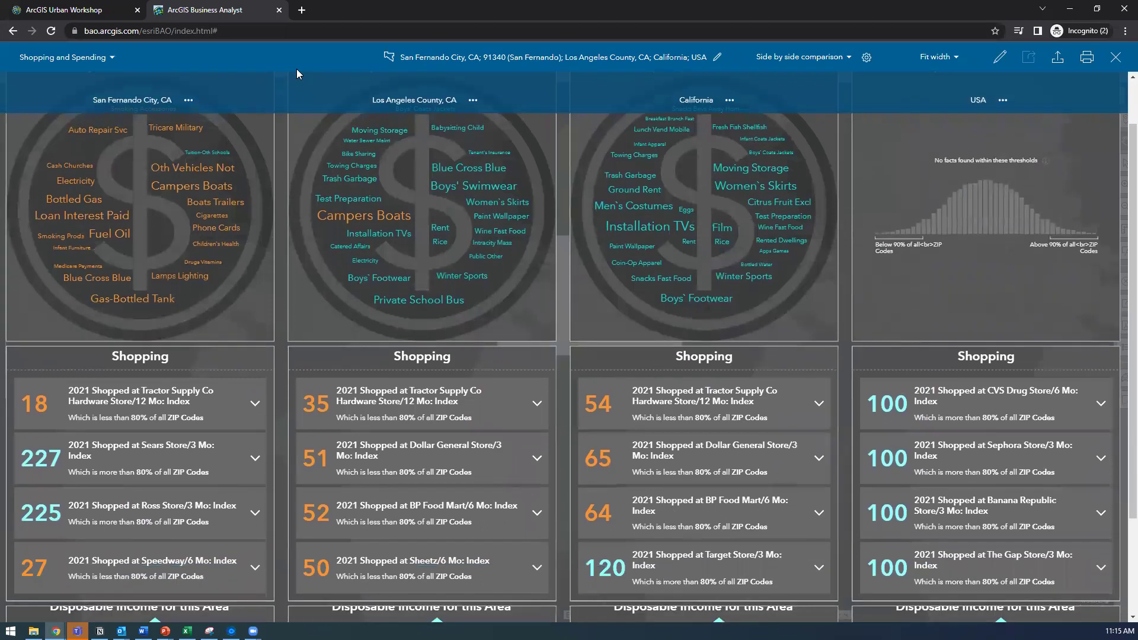
pyautogui.scroll(1, 276, 194)
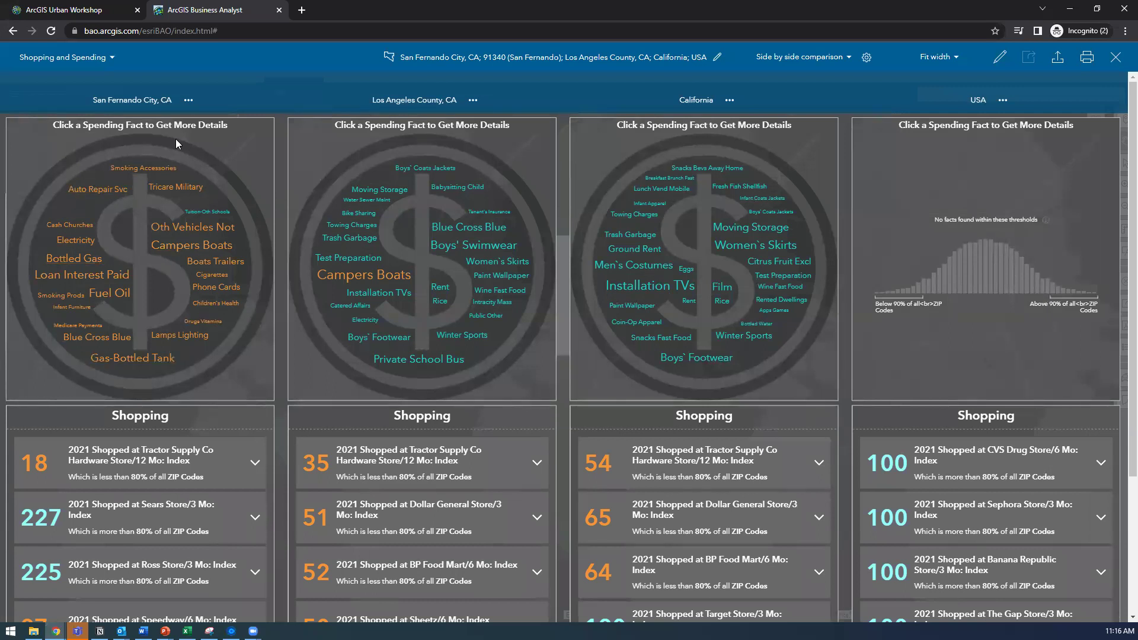
# Step: View San Fernando City's Tuition-Oth Schools spending details, and compare the shopping indexes and disposable income across the areas
pyautogui.click(207, 213)
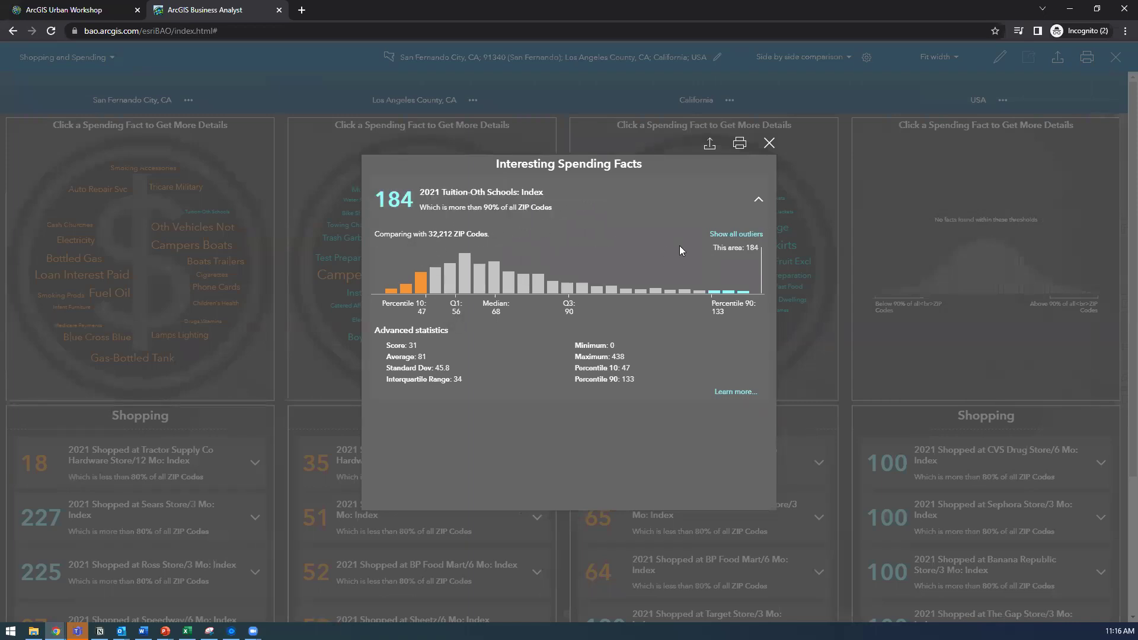
pyautogui.click(769, 143)
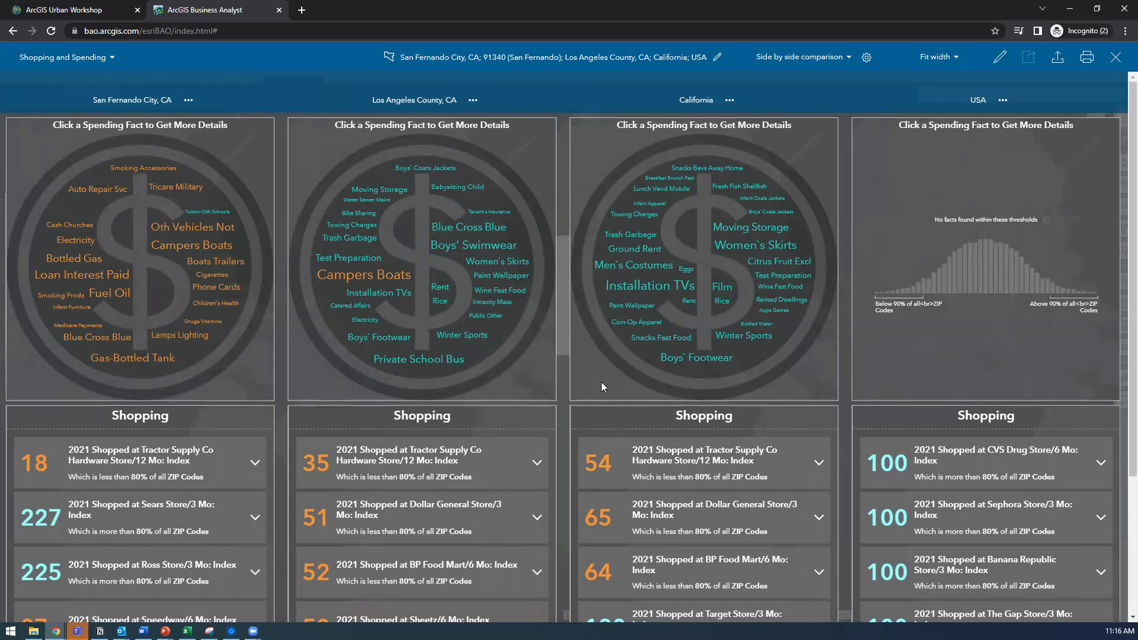
pyautogui.scroll(-1, 601, 383)
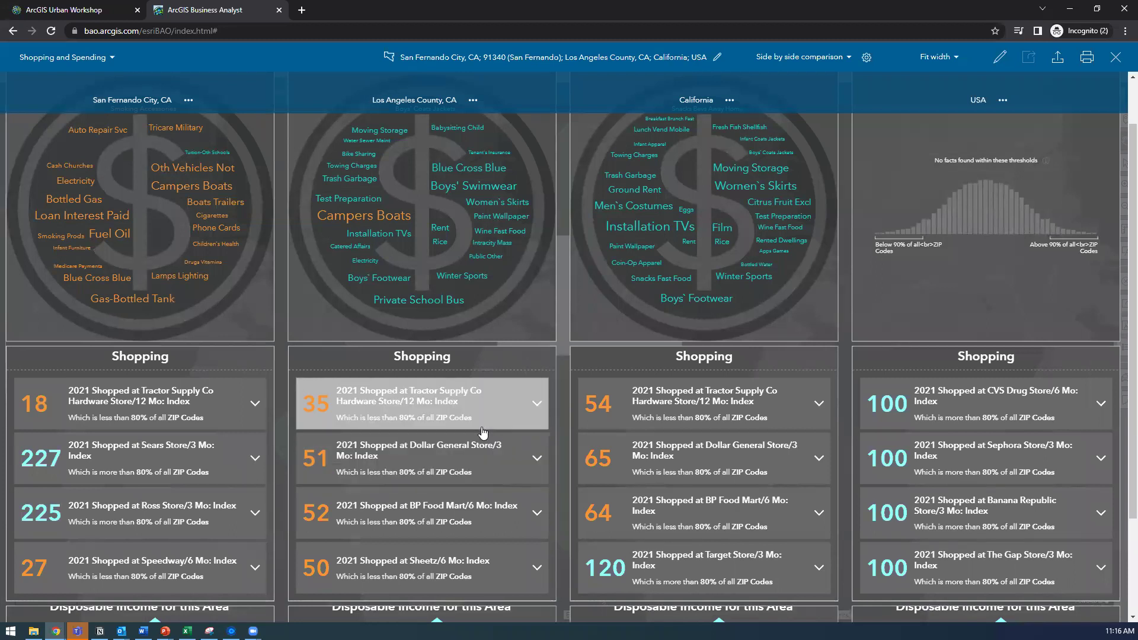
pyautogui.scroll(-2, 688, 488)
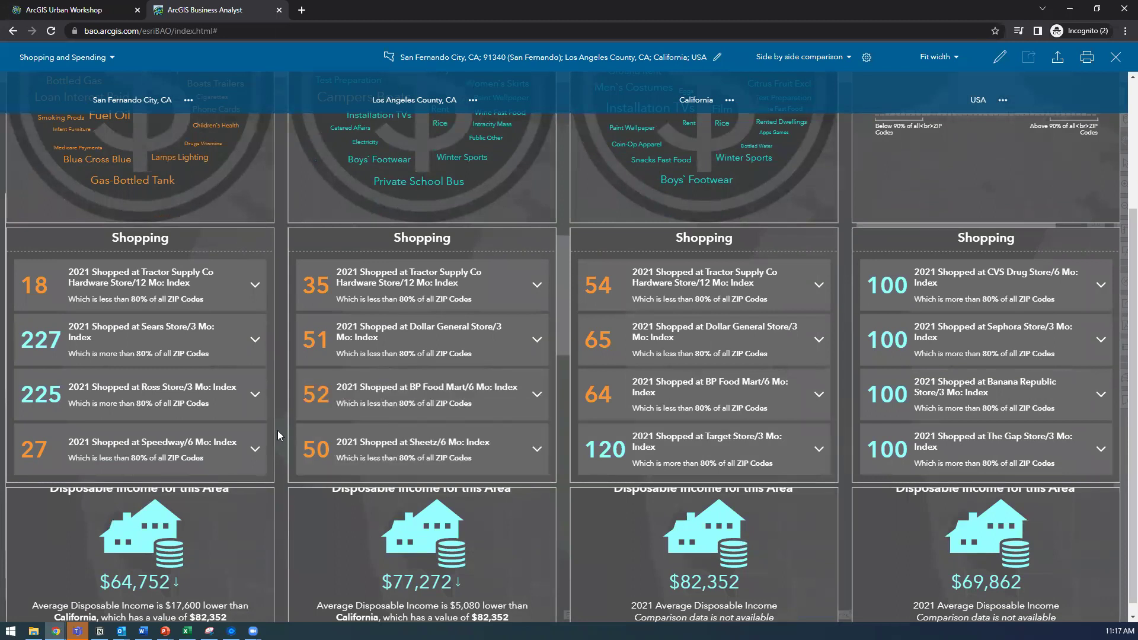
pyautogui.scroll(3, 280, 430)
pyautogui.scroll(-2, 281, 432)
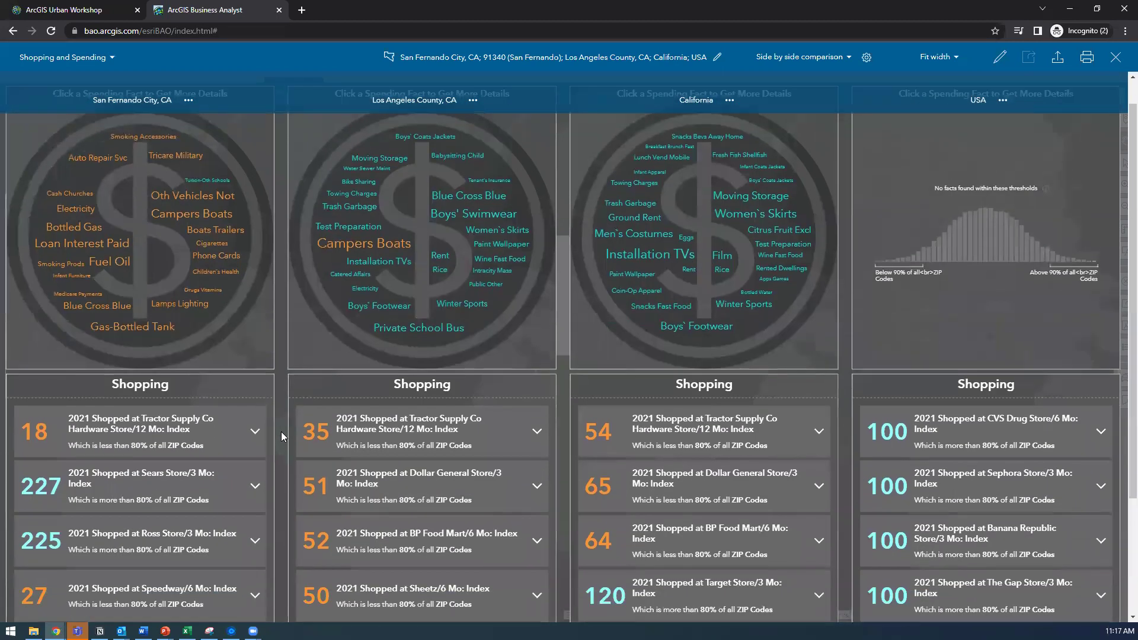
pyautogui.scroll(-1, 277, 468)
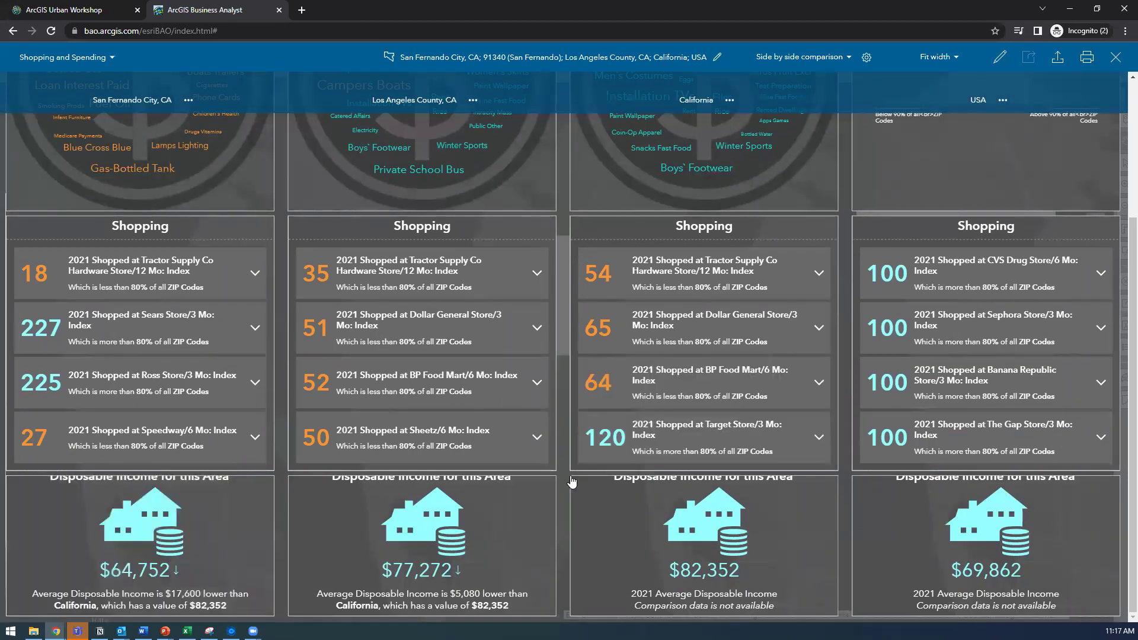
pyautogui.scroll(3, 563, 475)
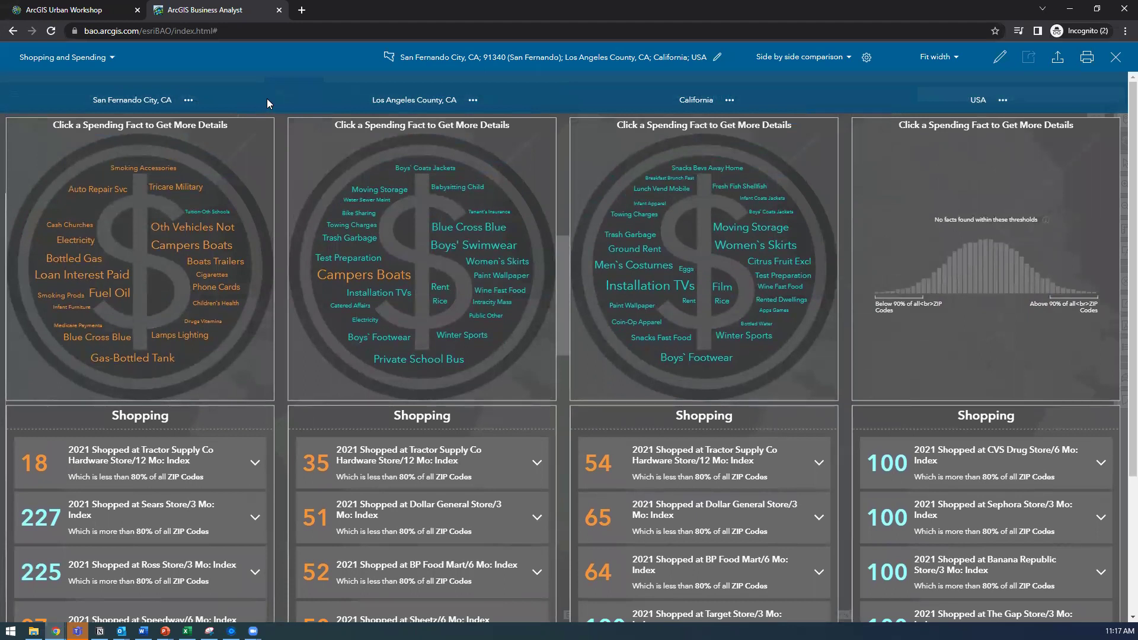
# Step: View Los Angeles County's Women's Skirts spending details, and review the areas' shopping indexes and disposable income again
pyautogui.click(487, 267)
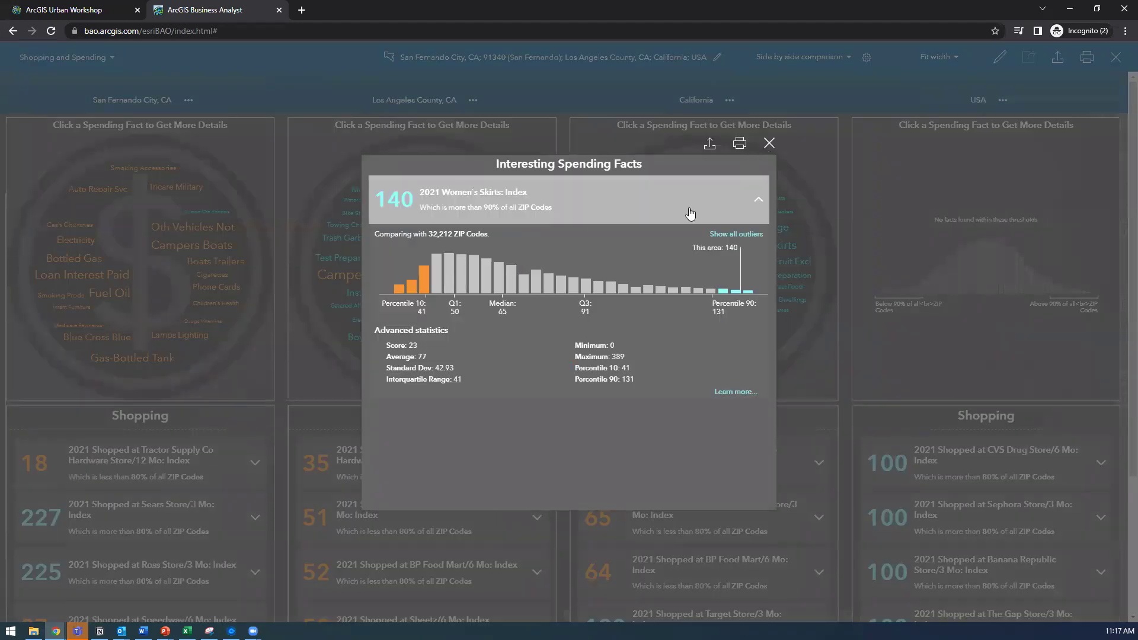
pyautogui.moveTo(710, 247)
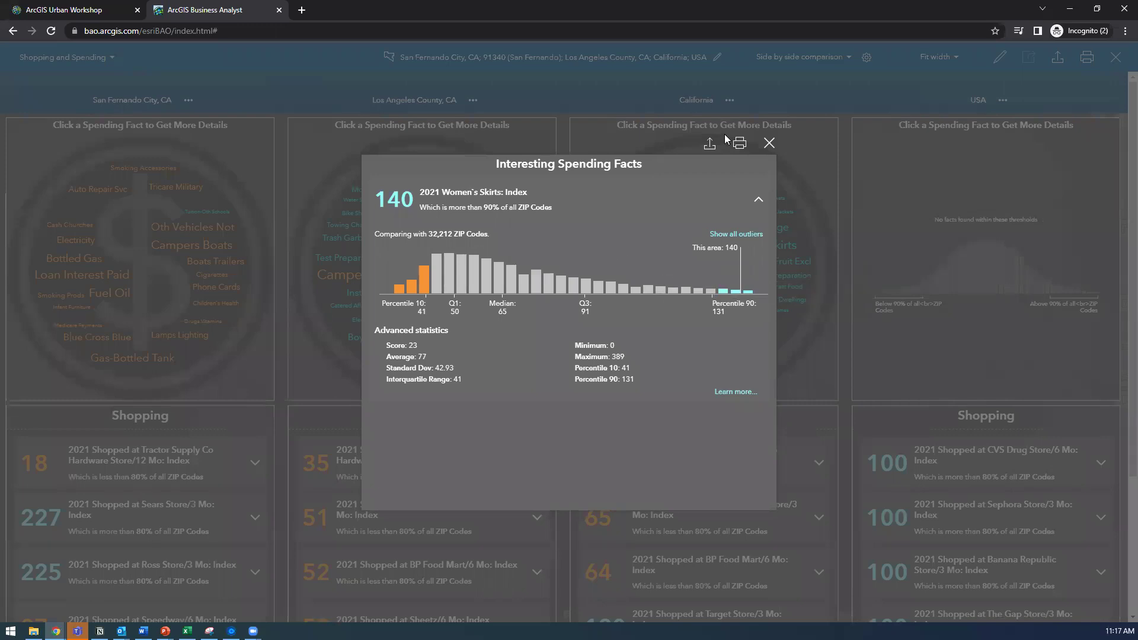
pyautogui.click(769, 145)
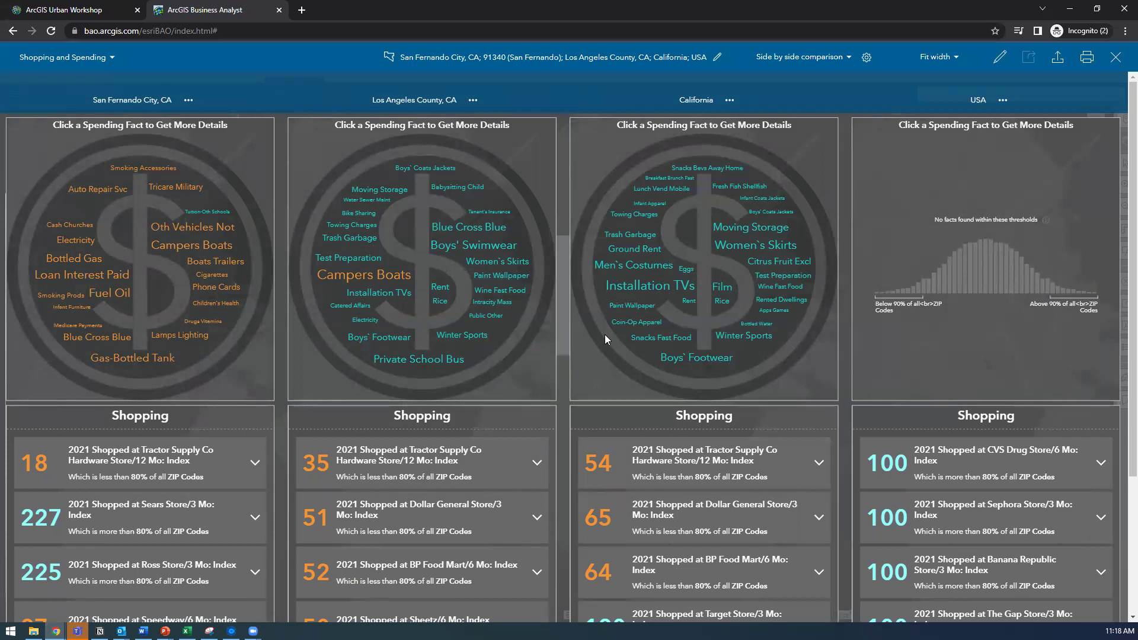
pyautogui.scroll(-2, 604, 336)
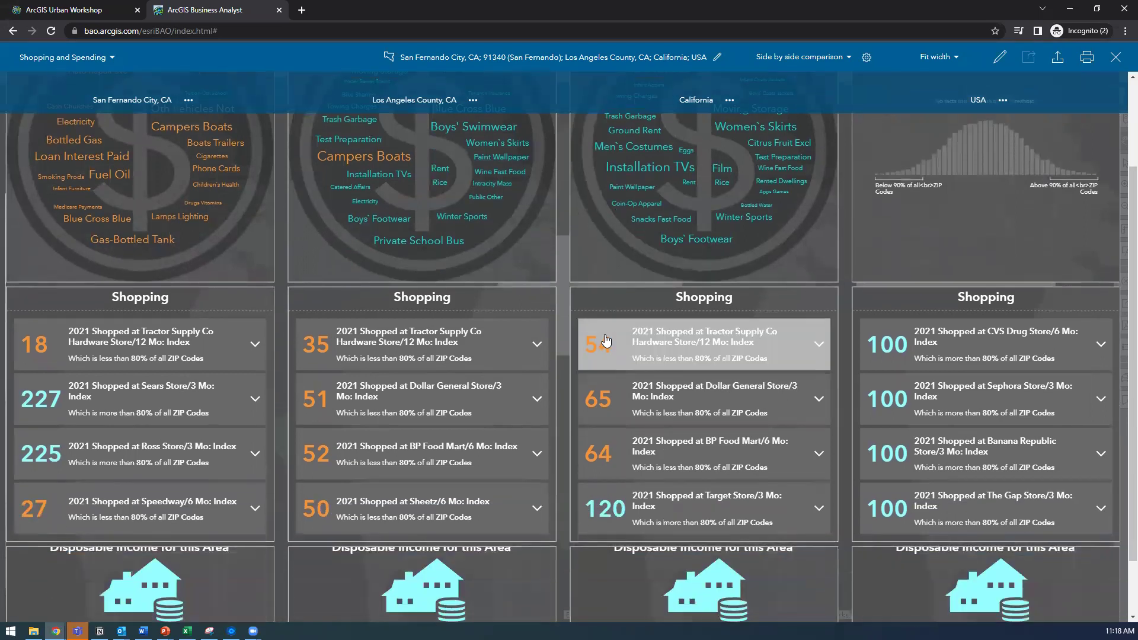
pyautogui.scroll(-1, 605, 340)
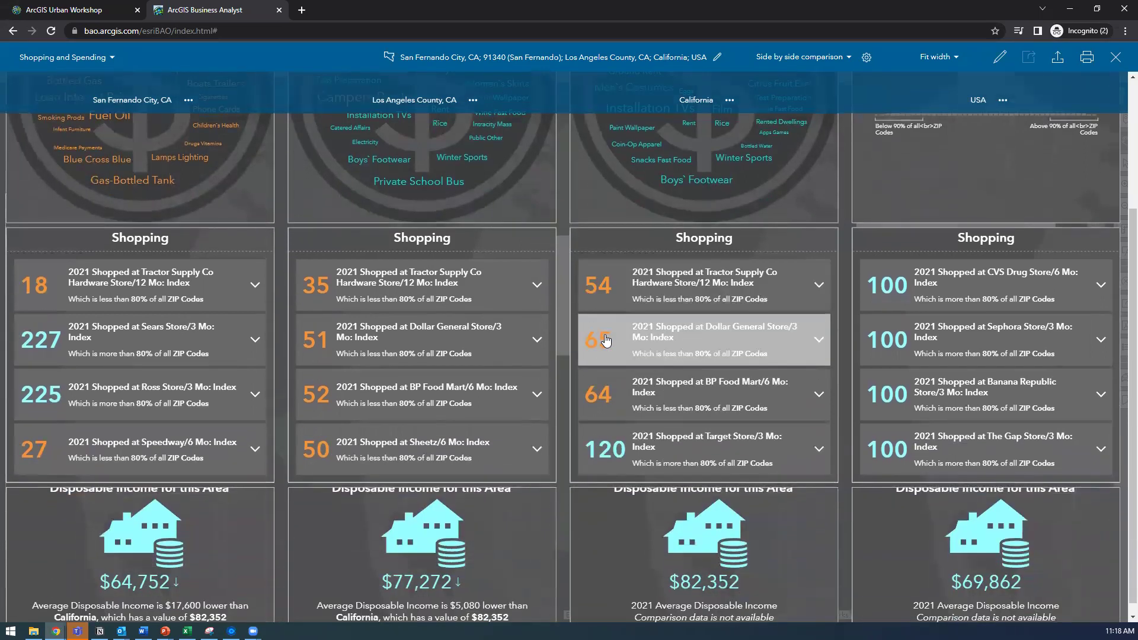
pyautogui.scroll(3, 605, 336)
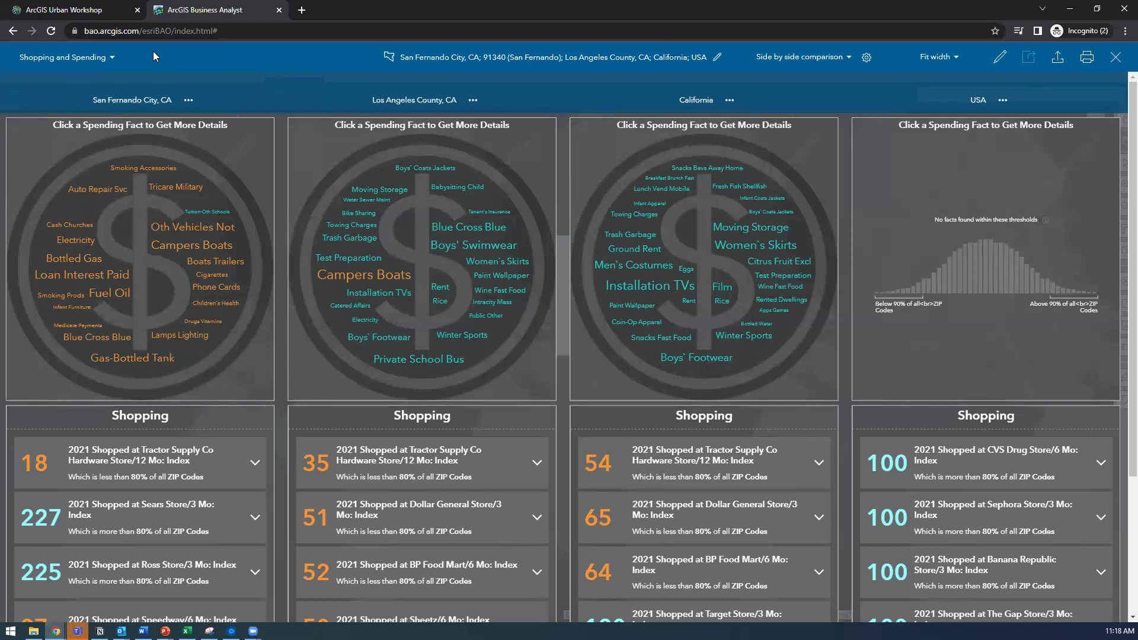
# Step: Browse the full list of standard infographics available for the comparison, keeping Shopping and Spending selected
pyautogui.click(114, 59)
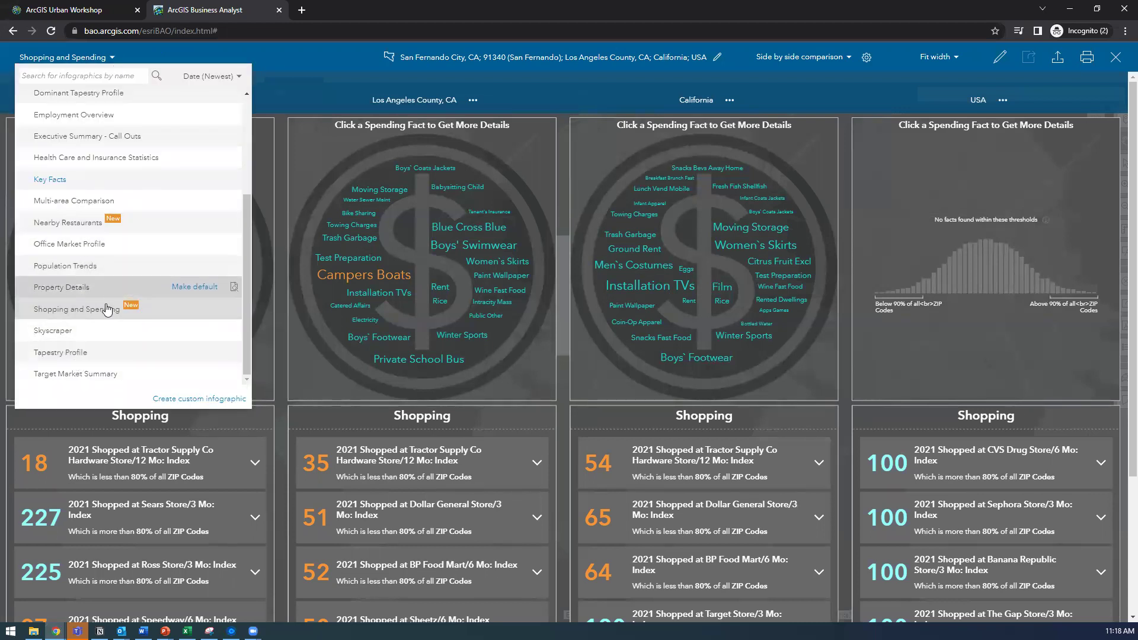
pyautogui.scroll(1, 106, 329)
pyautogui.scroll(-1, 105, 273)
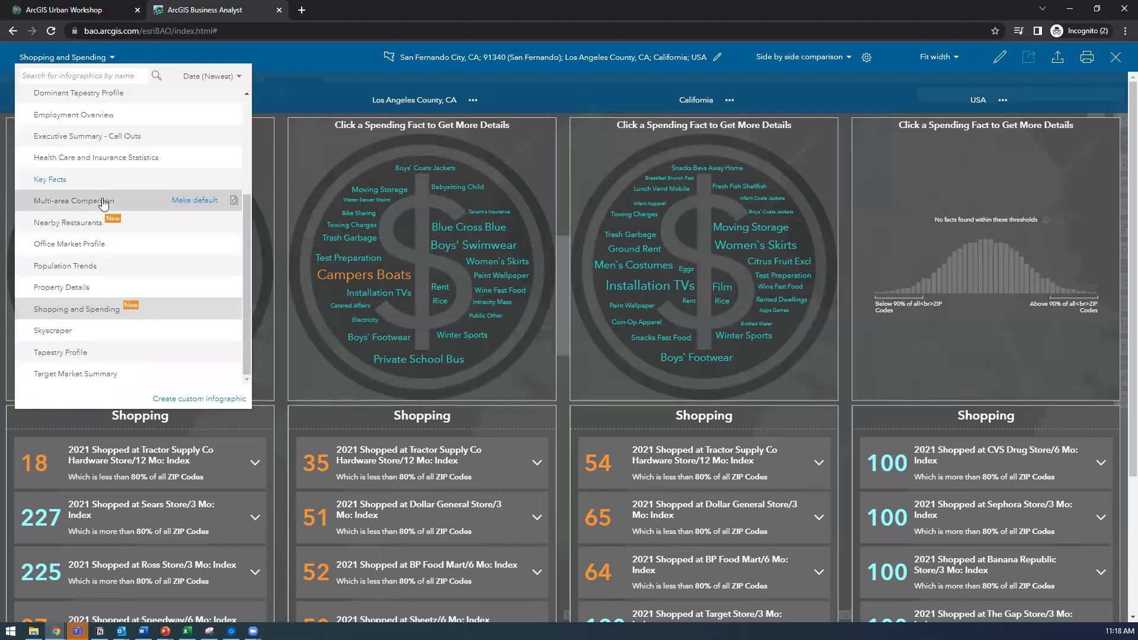
pyautogui.scroll(2, 89, 219)
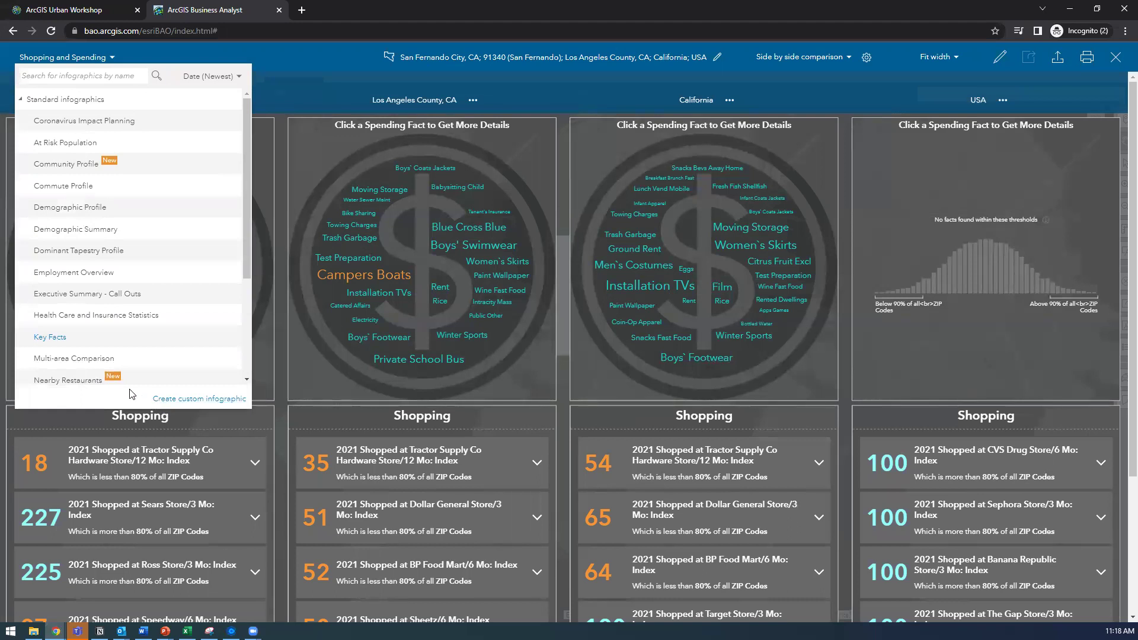
pyautogui.scroll(-3, 130, 270)
pyautogui.scroll(3, 130, 270)
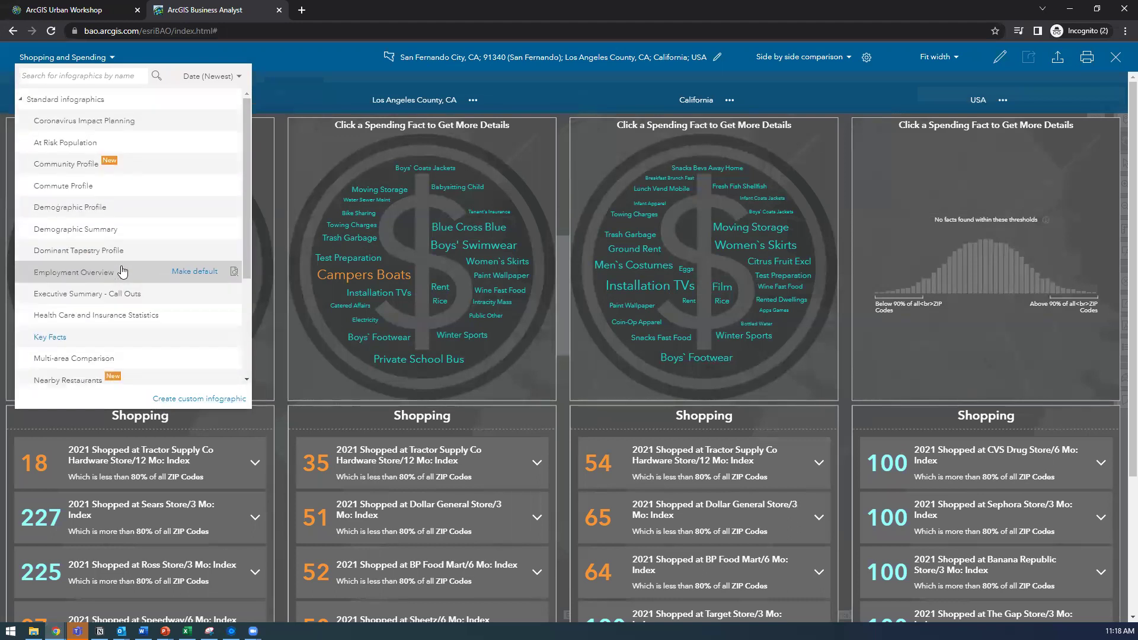
pyautogui.scroll(-3, 120, 313)
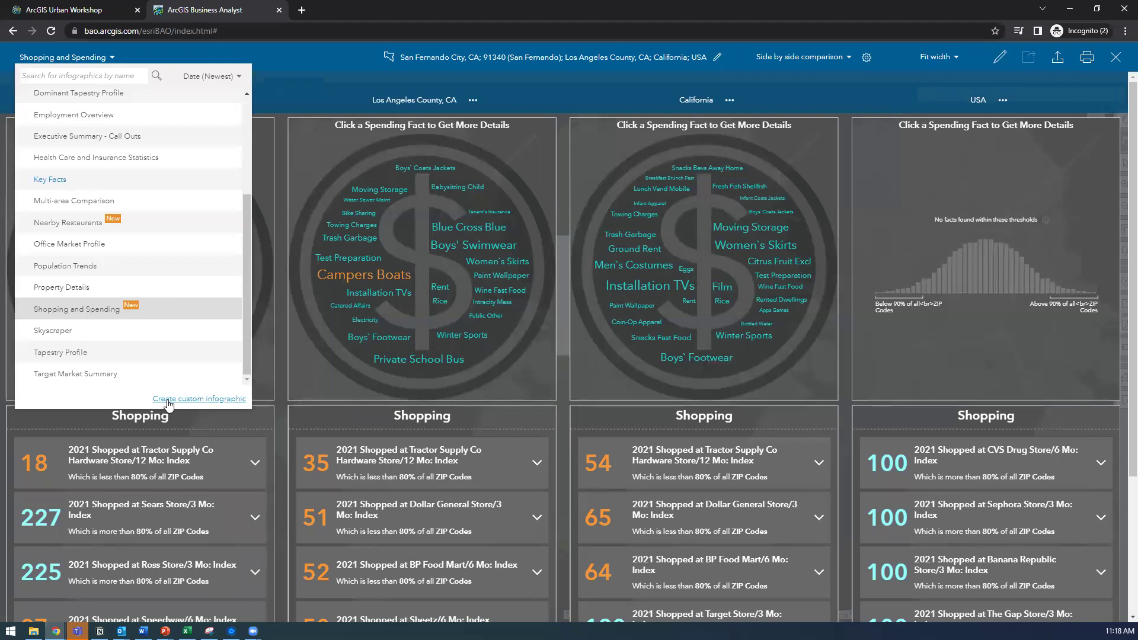
pyautogui.click(299, 71)
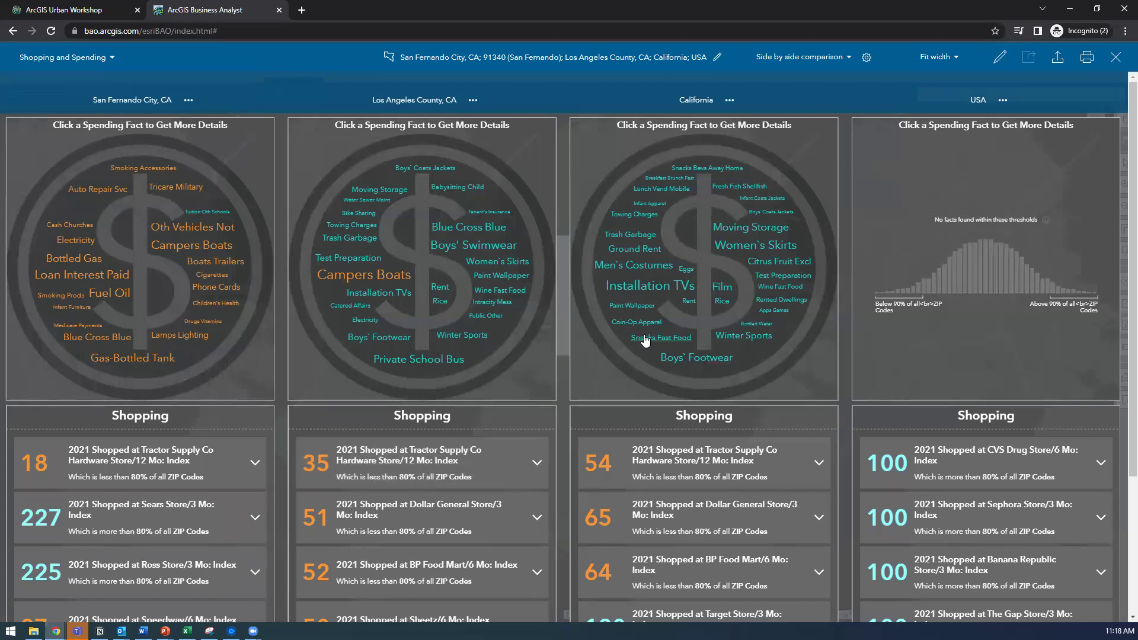
# Step: Close the Shopping and Spending comparison to return to the San Fernando City map, and dismiss the map legend
pyautogui.scroll(-1, 646, 341)
pyautogui.scroll(-2, 646, 341)
pyautogui.scroll(3, 386, 228)
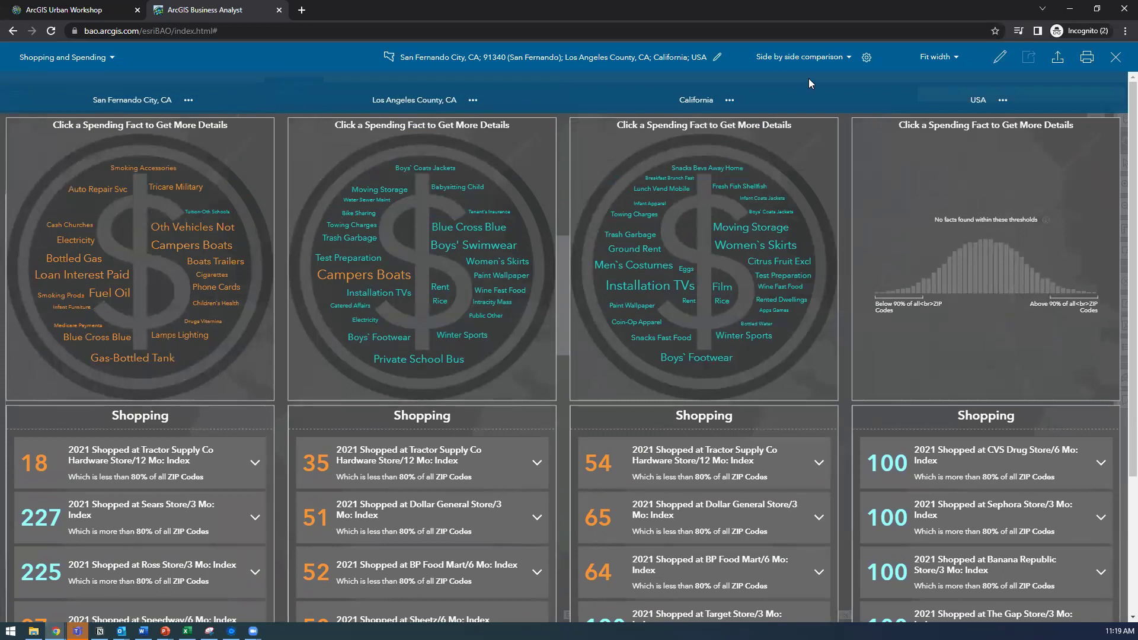
pyautogui.click(1115, 61)
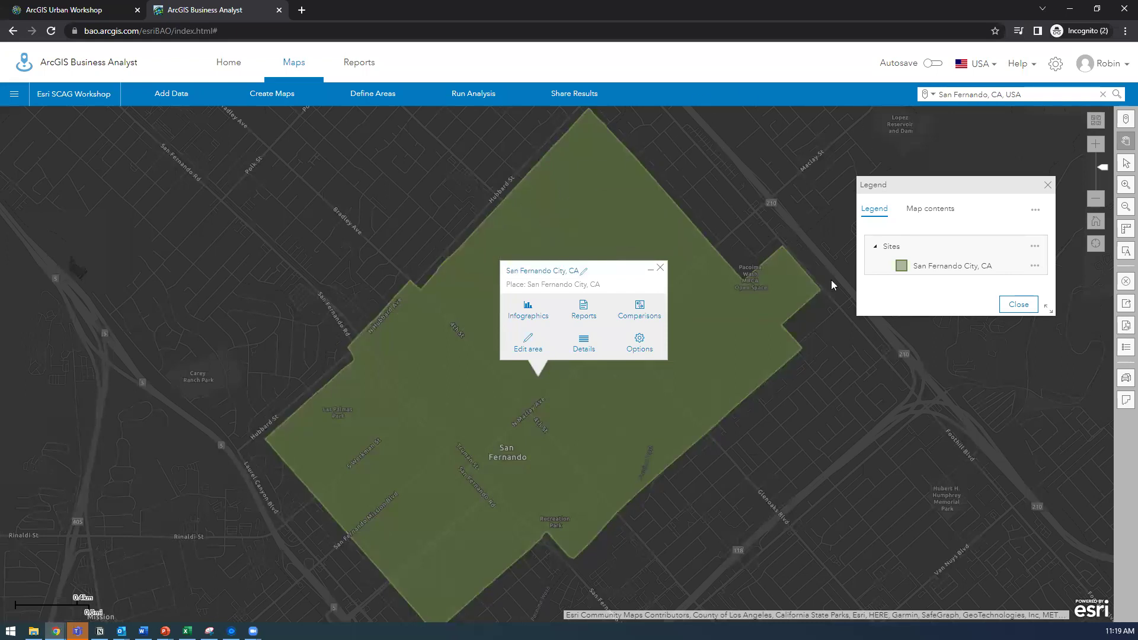
pyautogui.click(1047, 185)
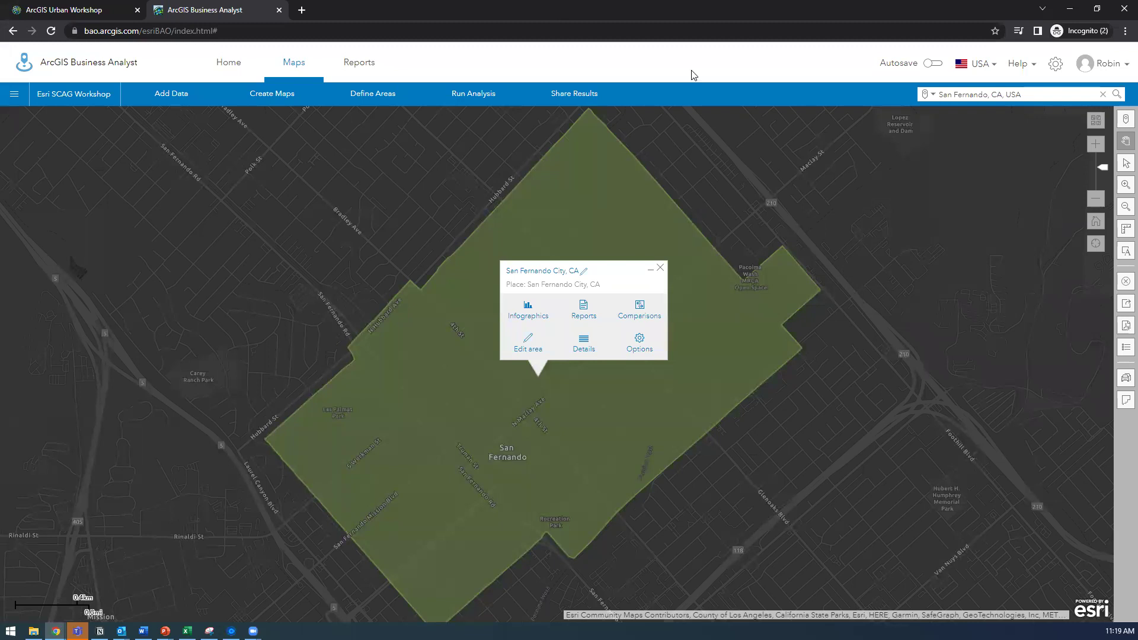
# Step: Find USA in the country list and open its data source options
pyautogui.click(983, 70)
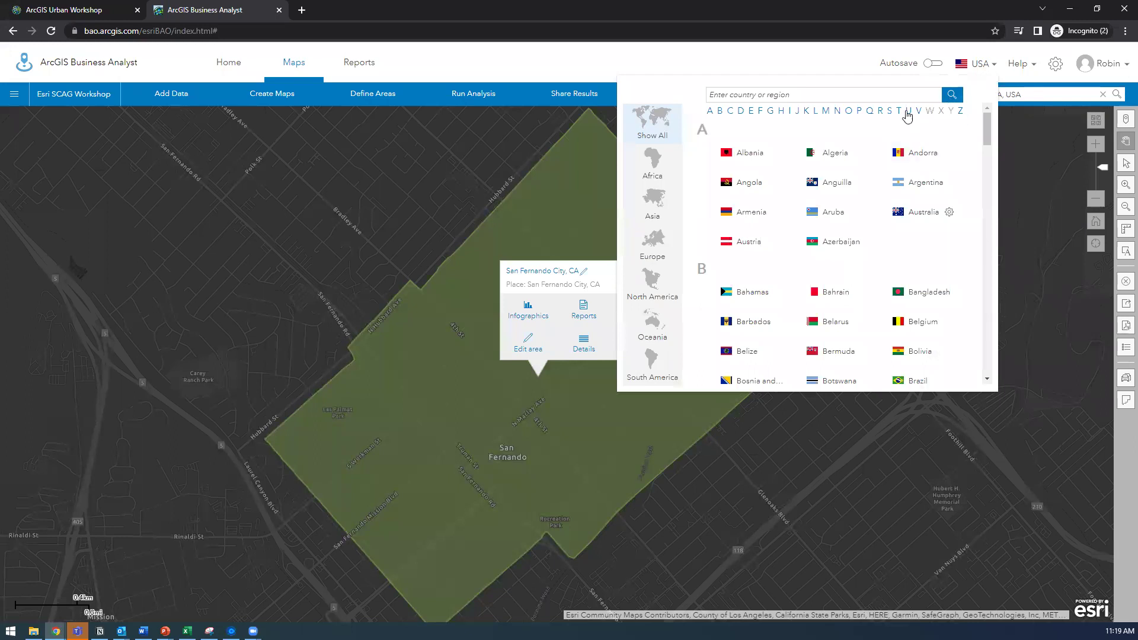
pyautogui.click(911, 116)
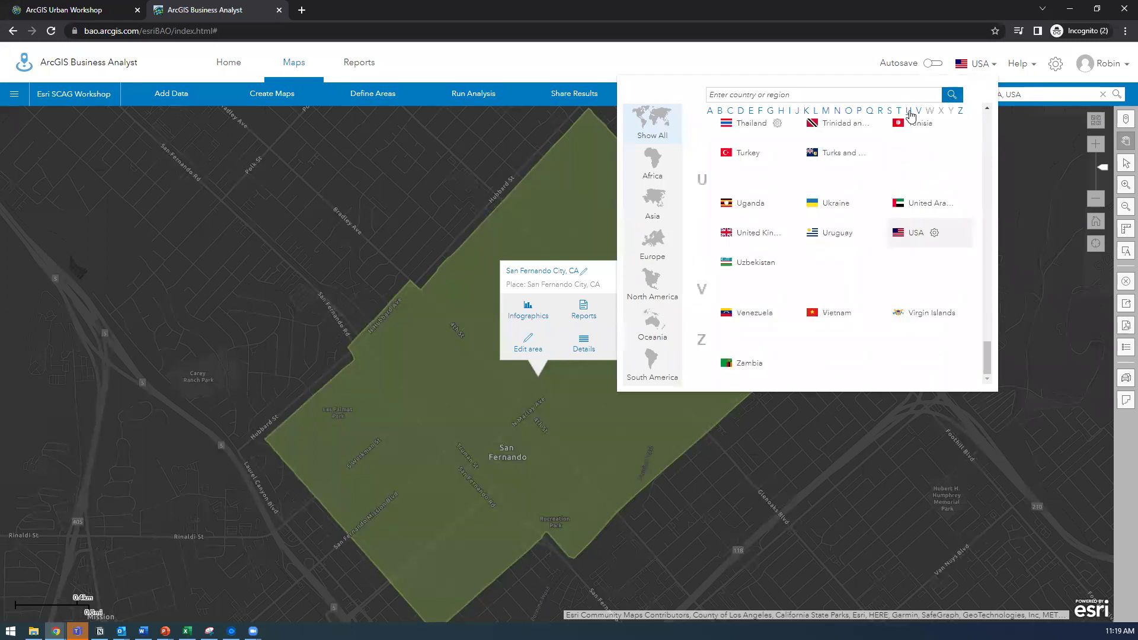
pyautogui.click(934, 235)
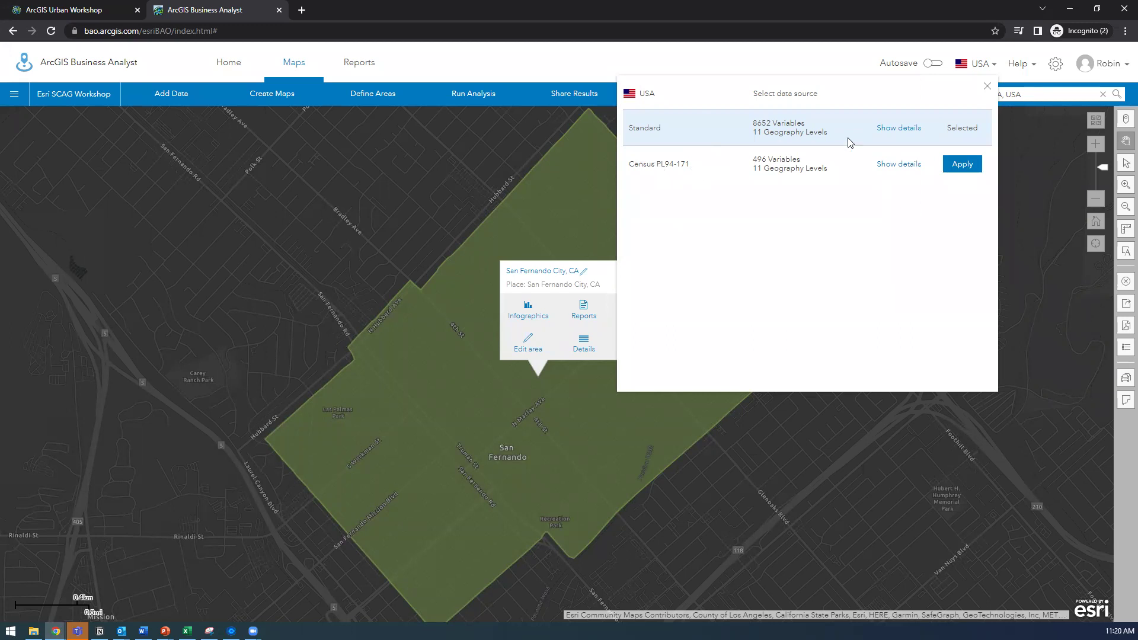
# Step: Switch the USA data source from Standard to Census PL94-171
pyautogui.click(985, 87)
pyautogui.click(983, 67)
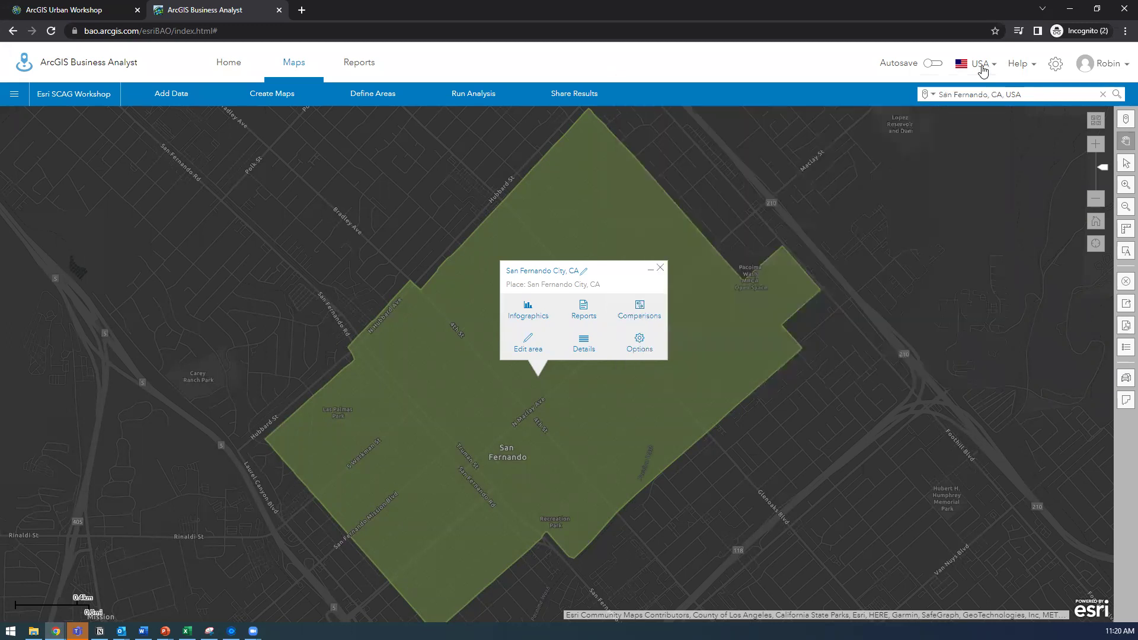
pyautogui.click(971, 64)
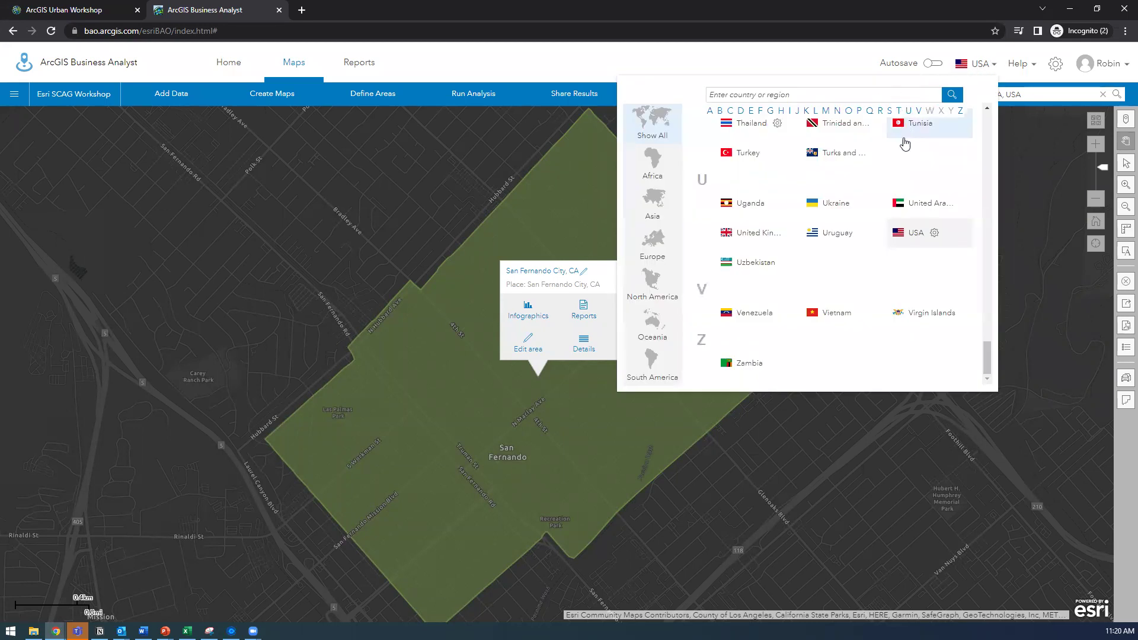
pyautogui.click(934, 233)
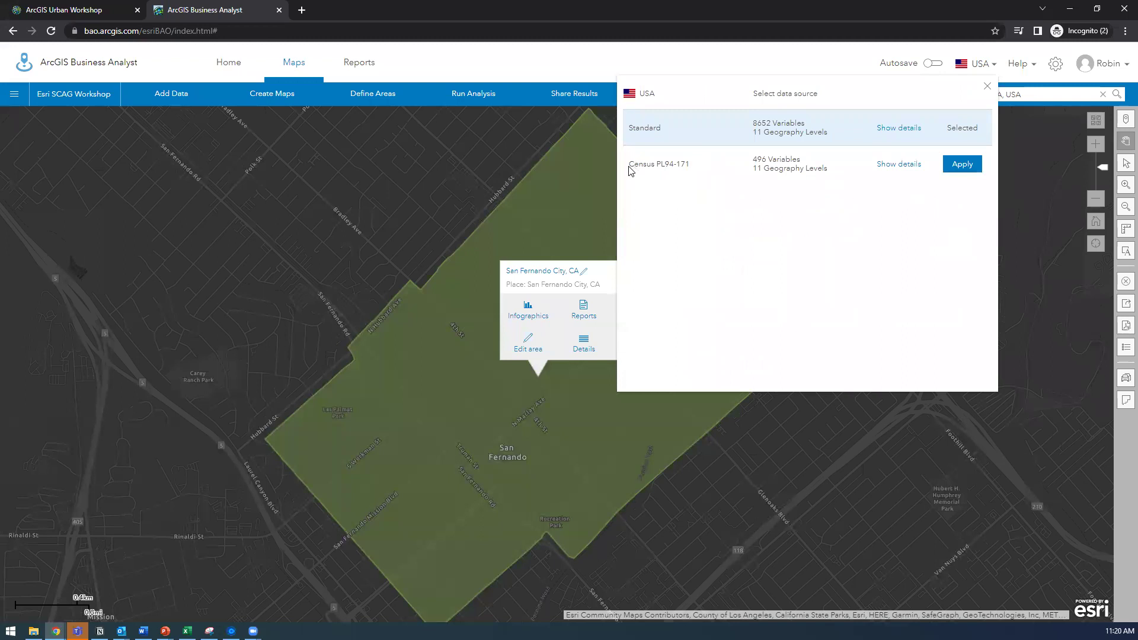
pyautogui.click(960, 169)
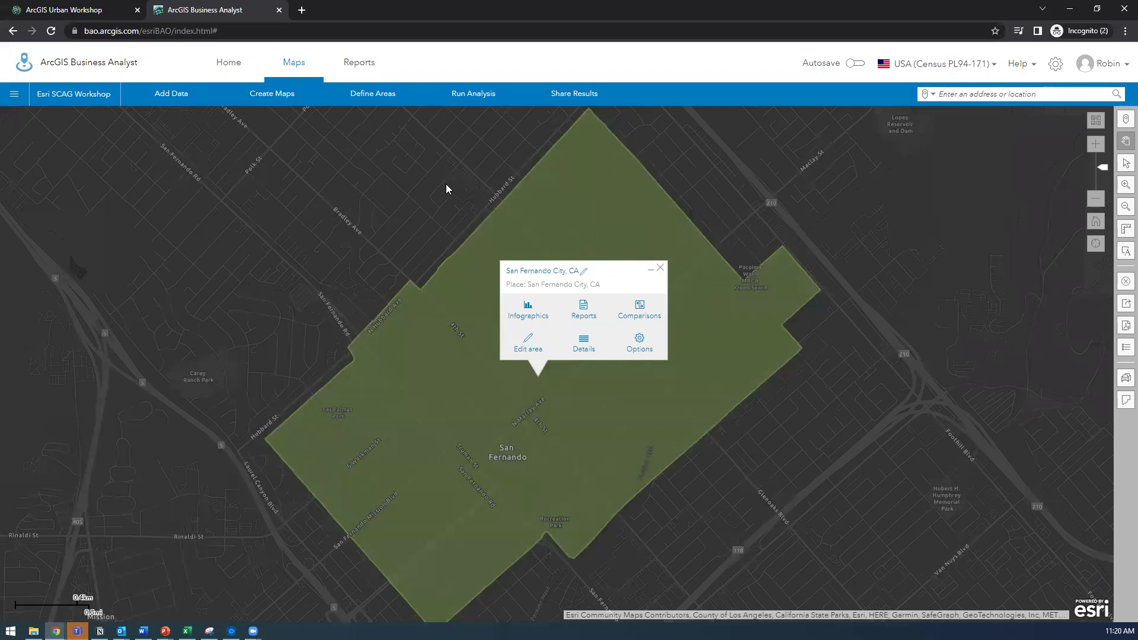
# Step: Create a color-coded map of 2020 Total Population by block groups in San Fernando City, and inspect the population of individual block groups
pyautogui.click(282, 101)
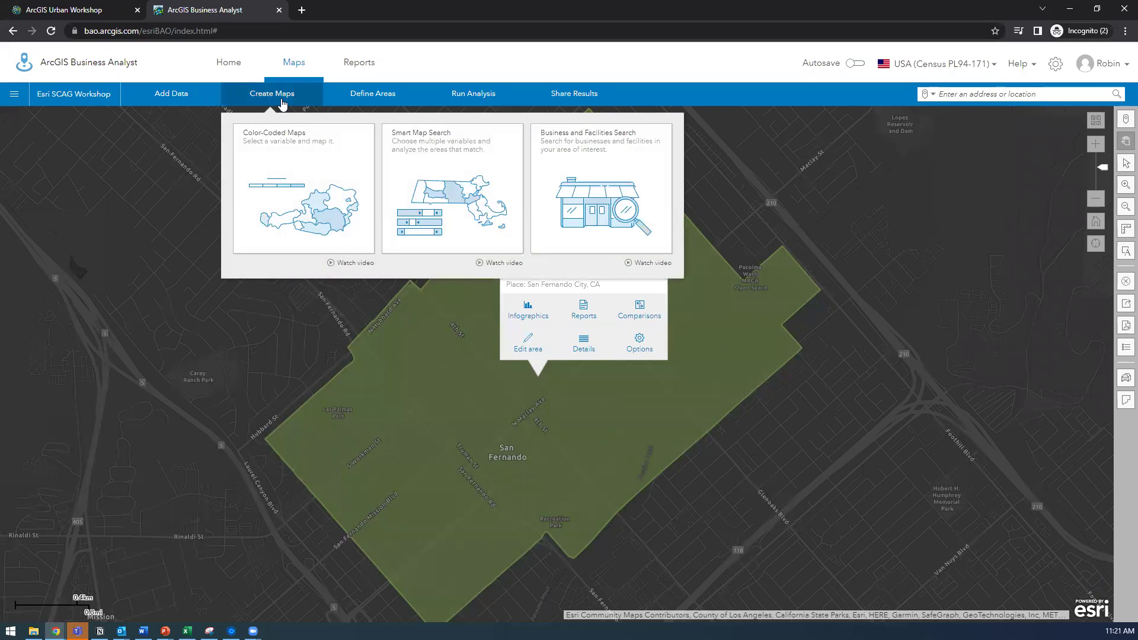
pyautogui.click(281, 144)
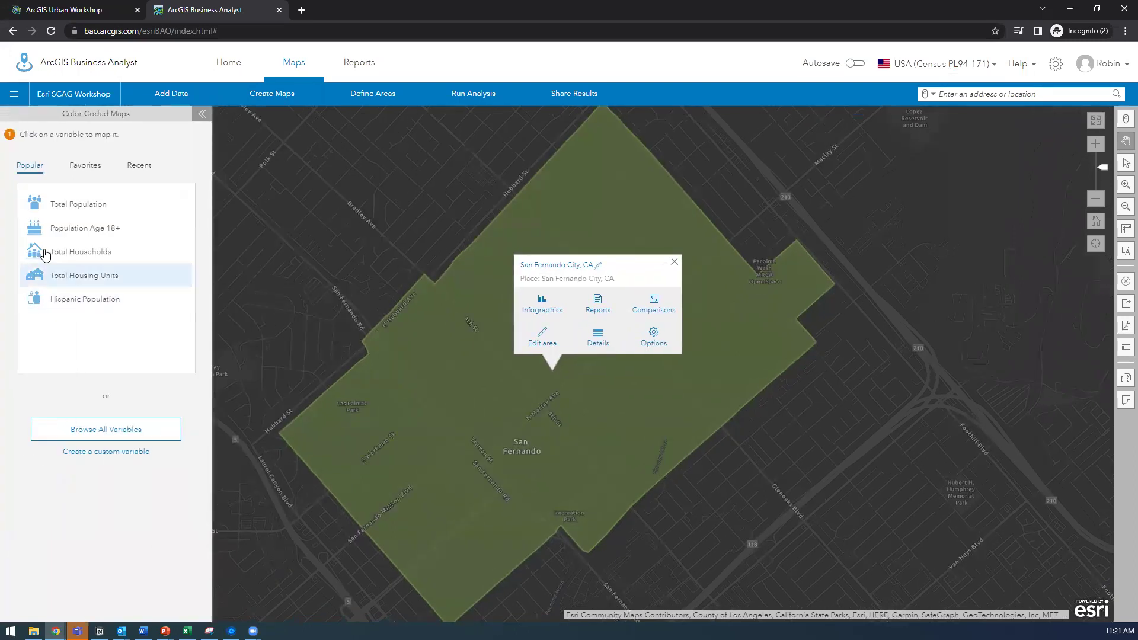
pyautogui.click(64, 429)
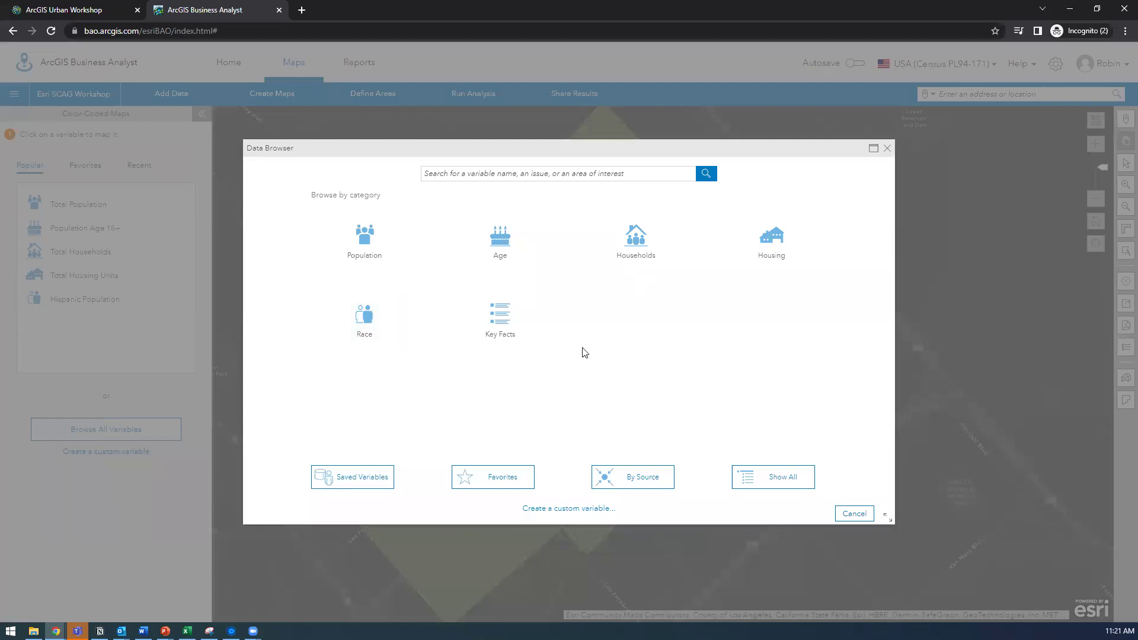
pyautogui.click(385, 231)
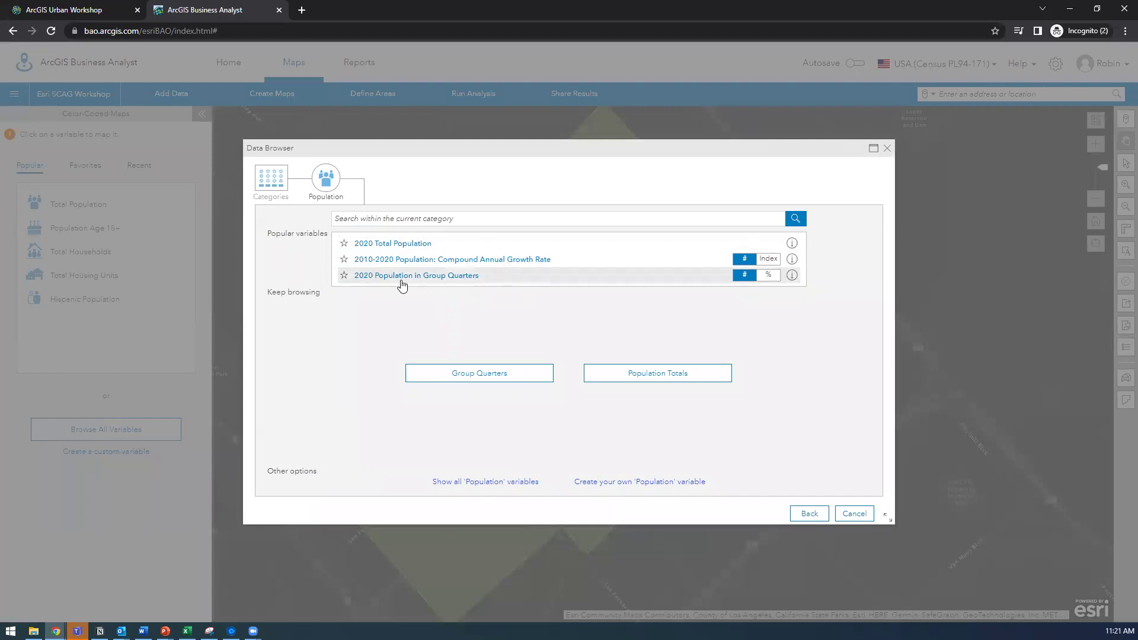
pyautogui.moveTo(792, 245)
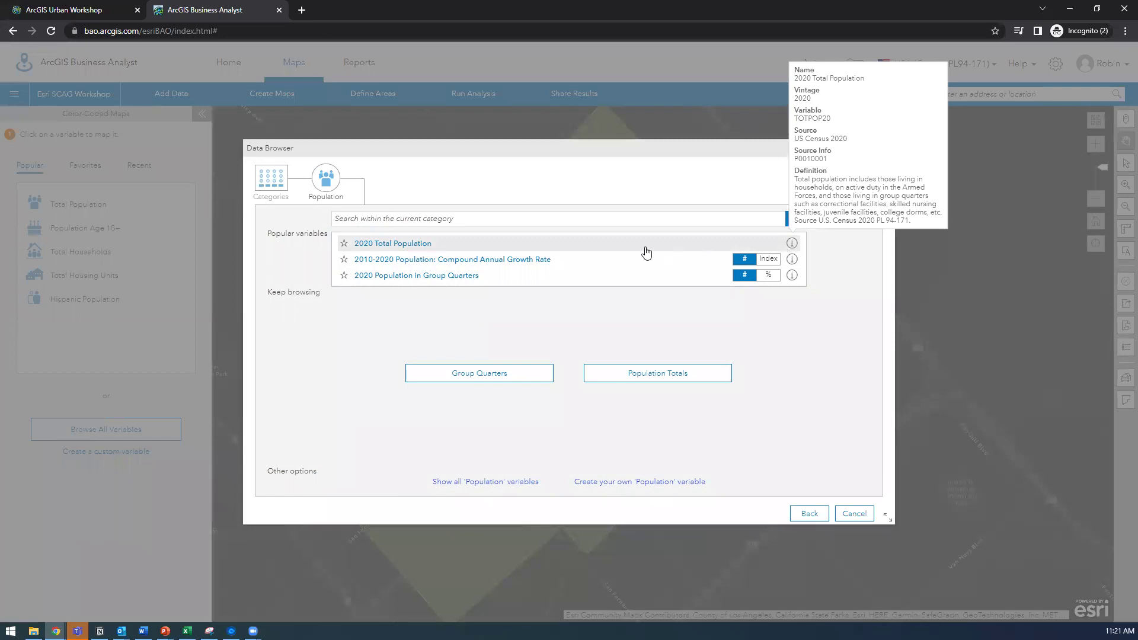
pyautogui.click(549, 248)
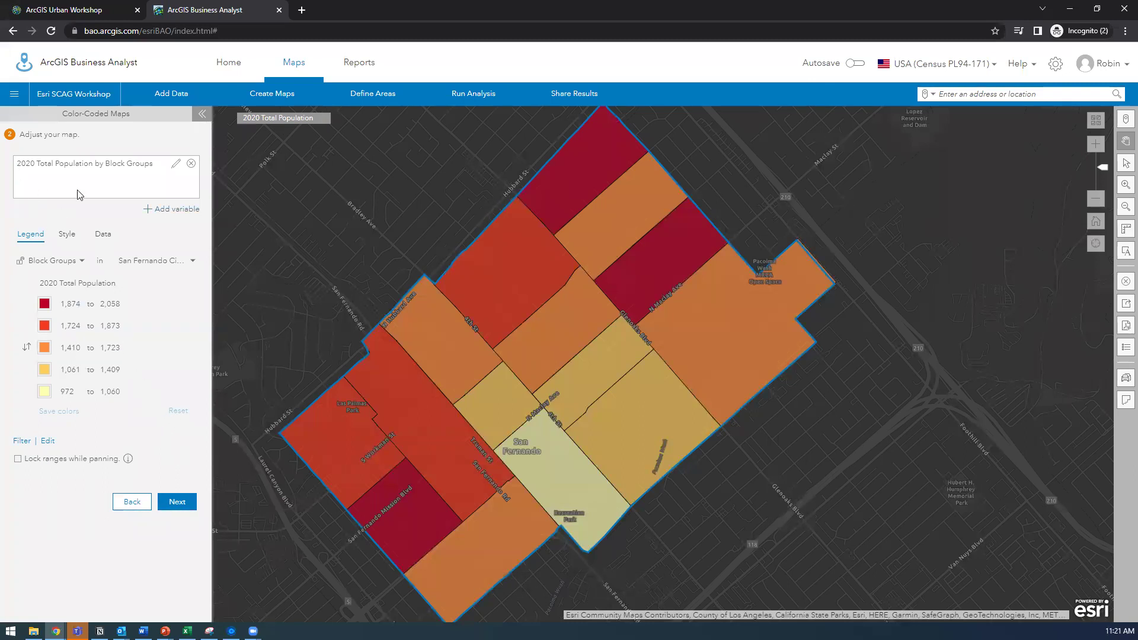
pyautogui.moveTo(577, 163)
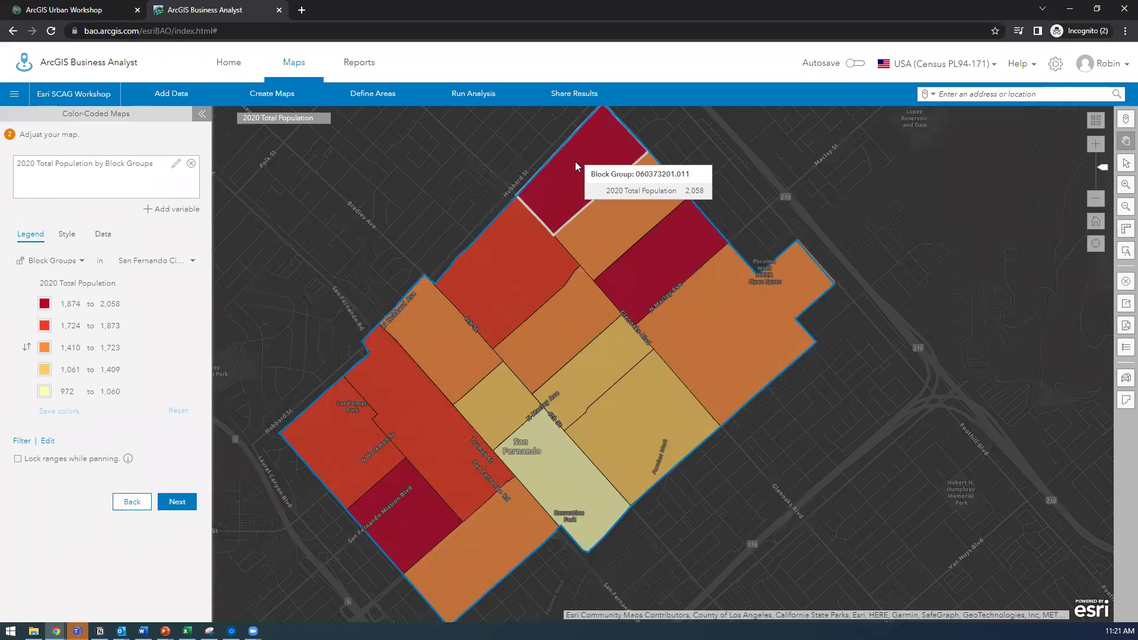
pyautogui.moveTo(559, 425)
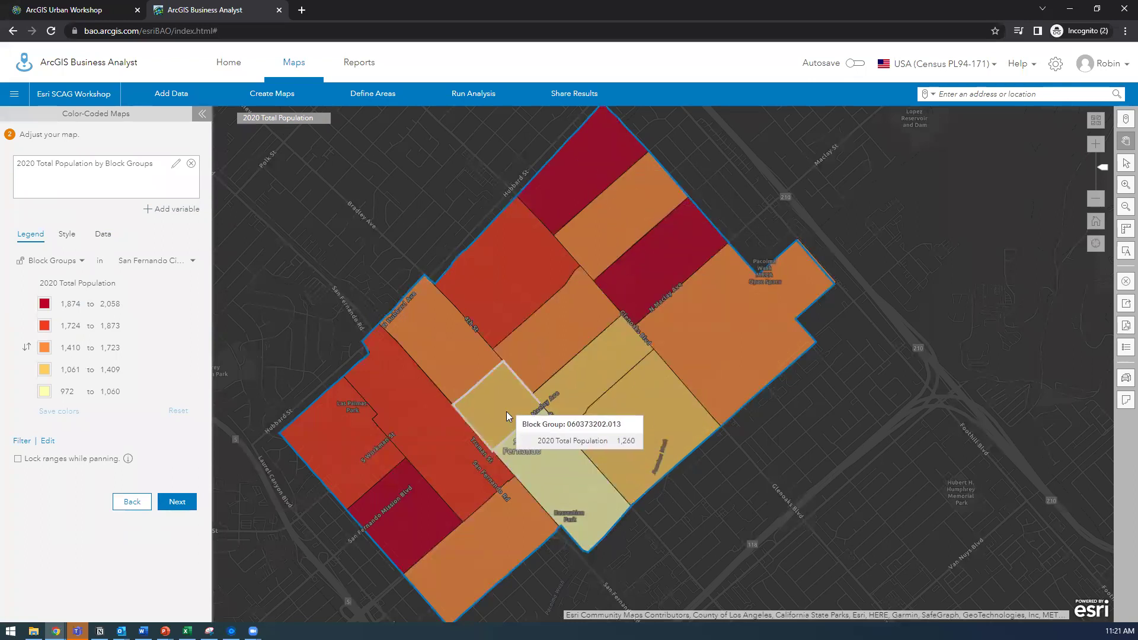
pyautogui.moveTo(448, 363)
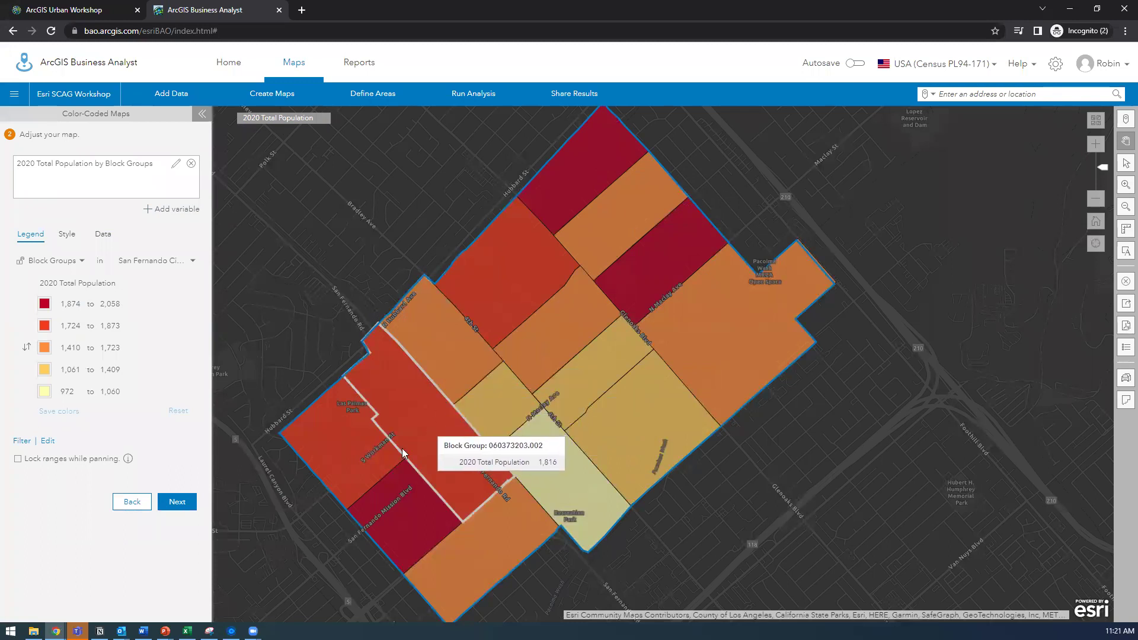
pyautogui.moveTo(389, 489)
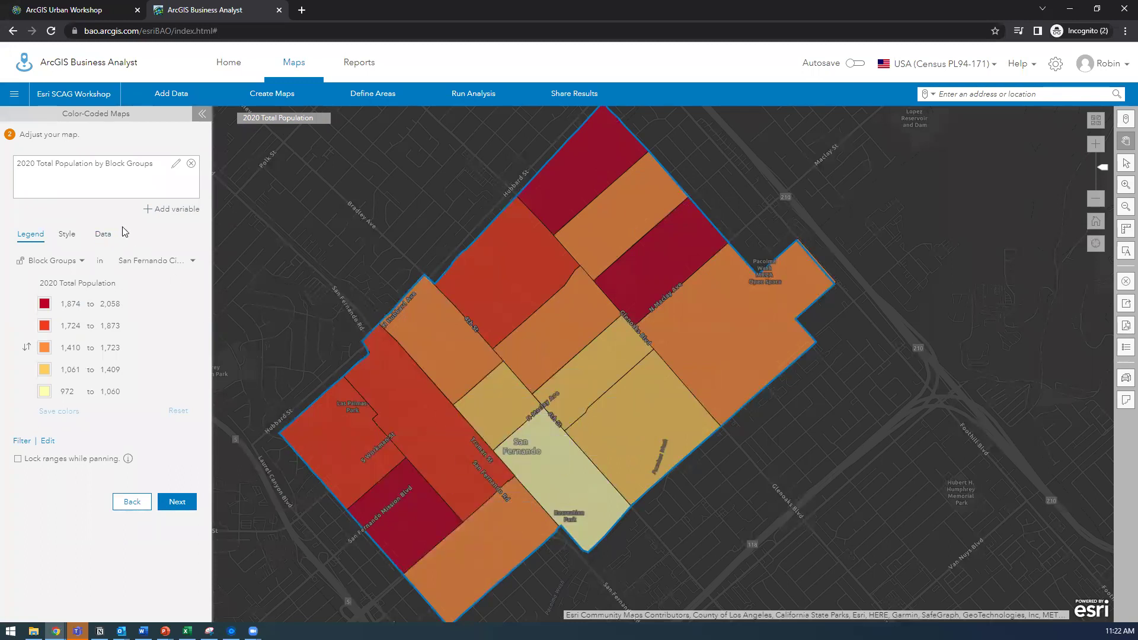
# Step: Browse the Housing variables, including 2020 Vacant Housing Units under Occupancy Status, and add 2020 Total Housing Units as the map's second variable
pyautogui.click(147, 214)
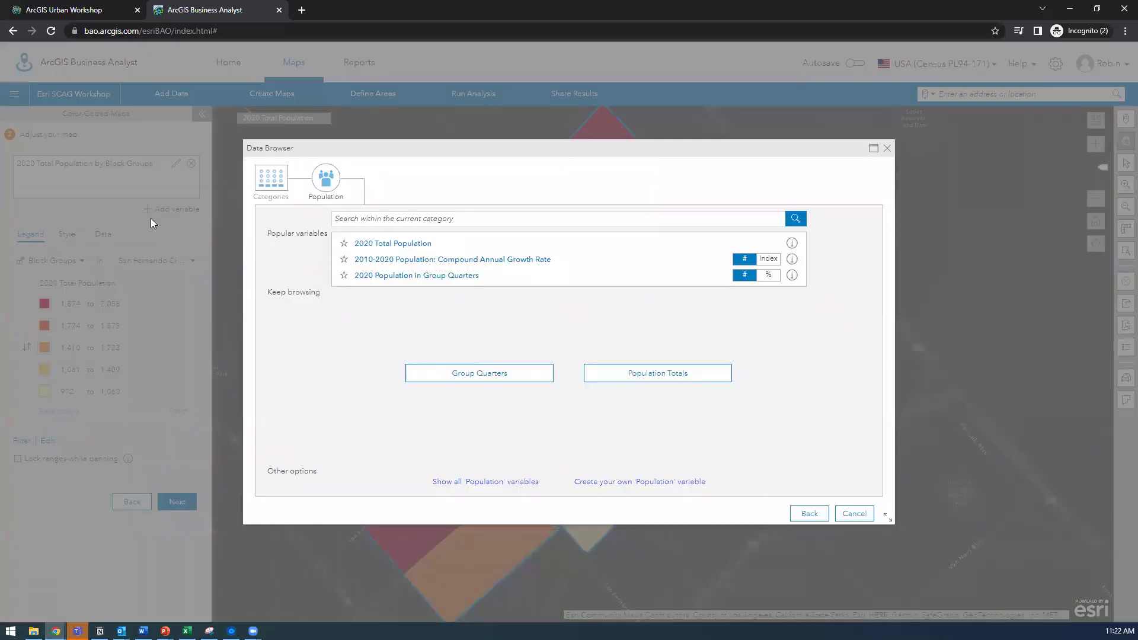
pyautogui.click(273, 182)
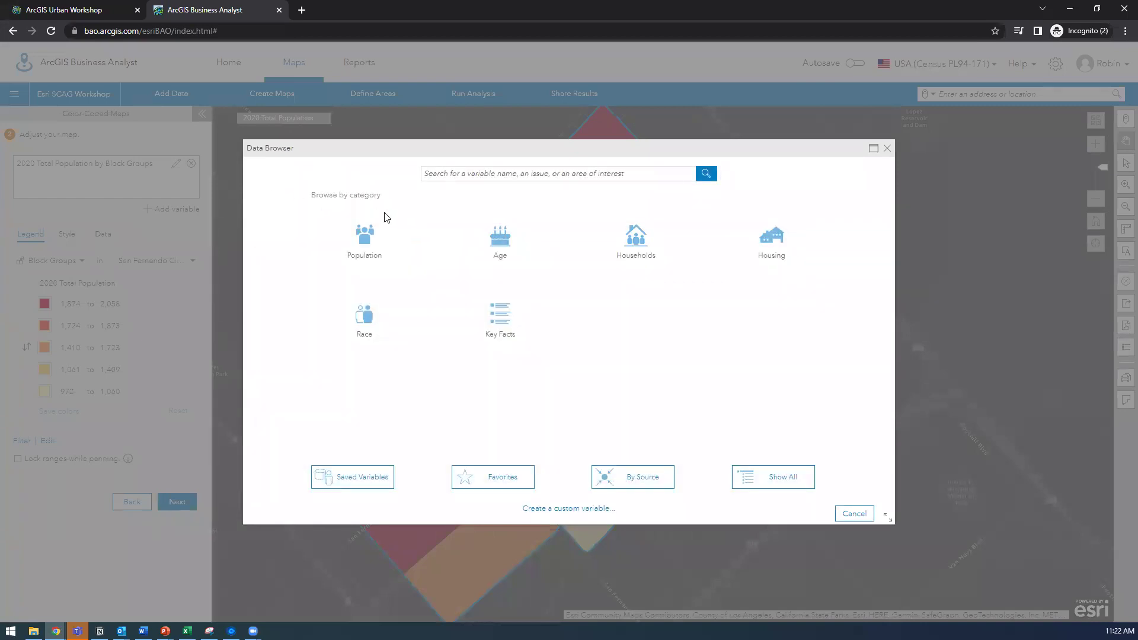
pyautogui.click(791, 249)
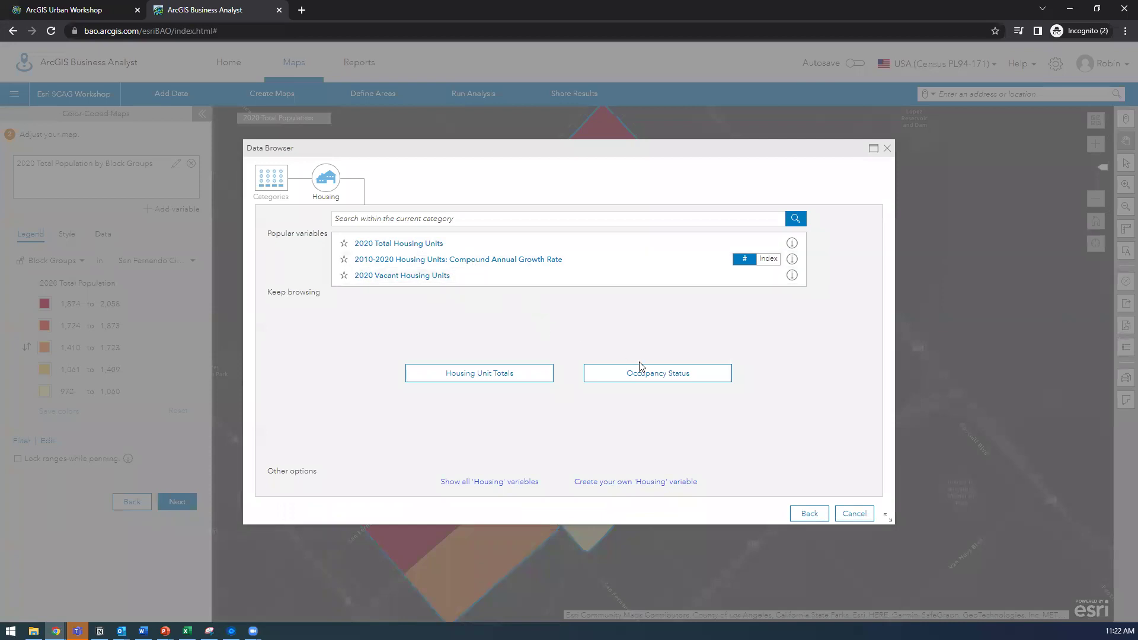
pyautogui.click(617, 378)
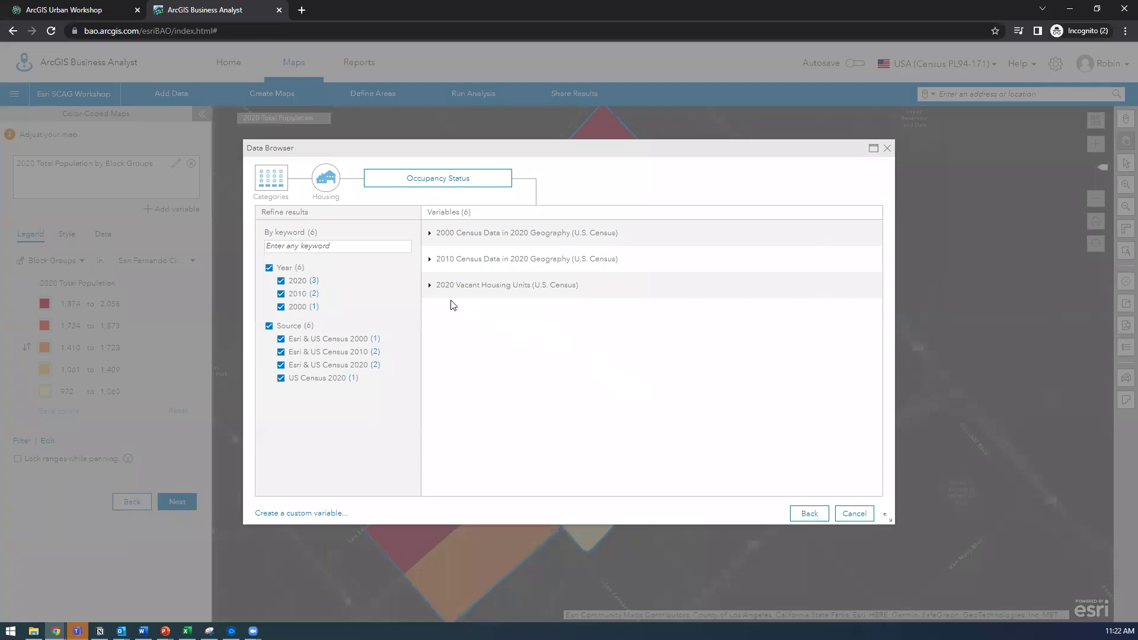
pyautogui.click(430, 289)
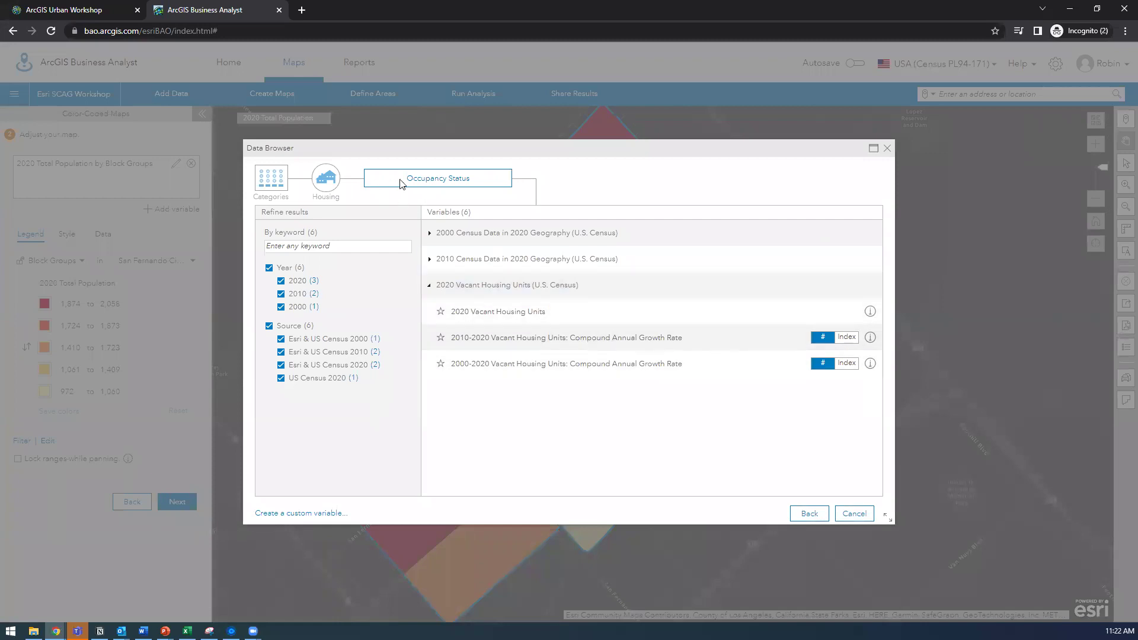
pyautogui.click(322, 180)
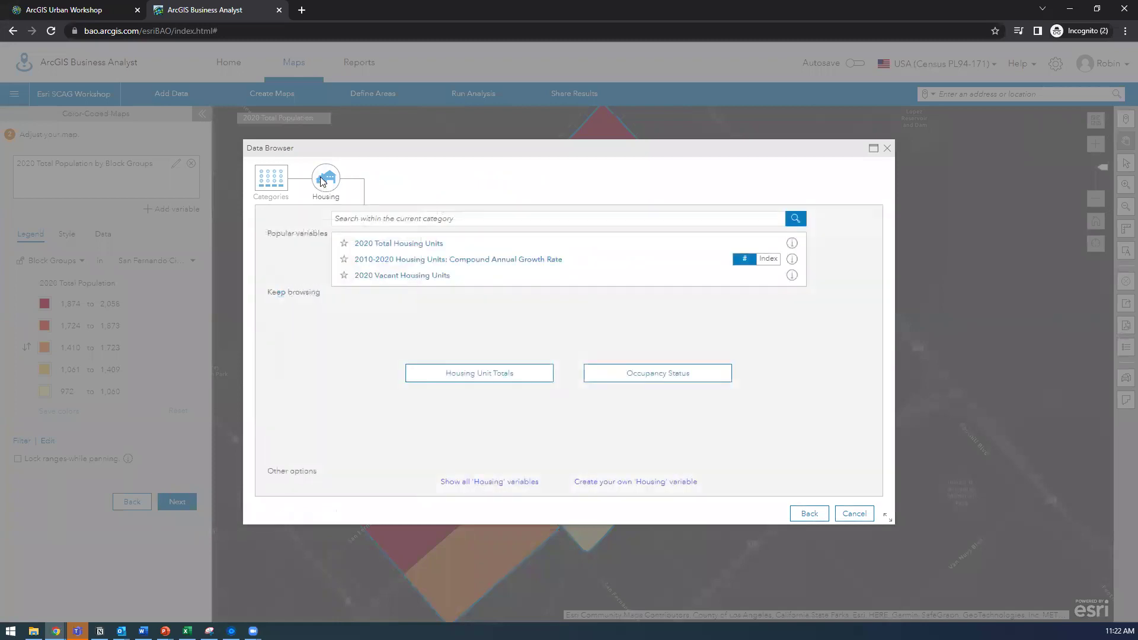
pyautogui.click(467, 243)
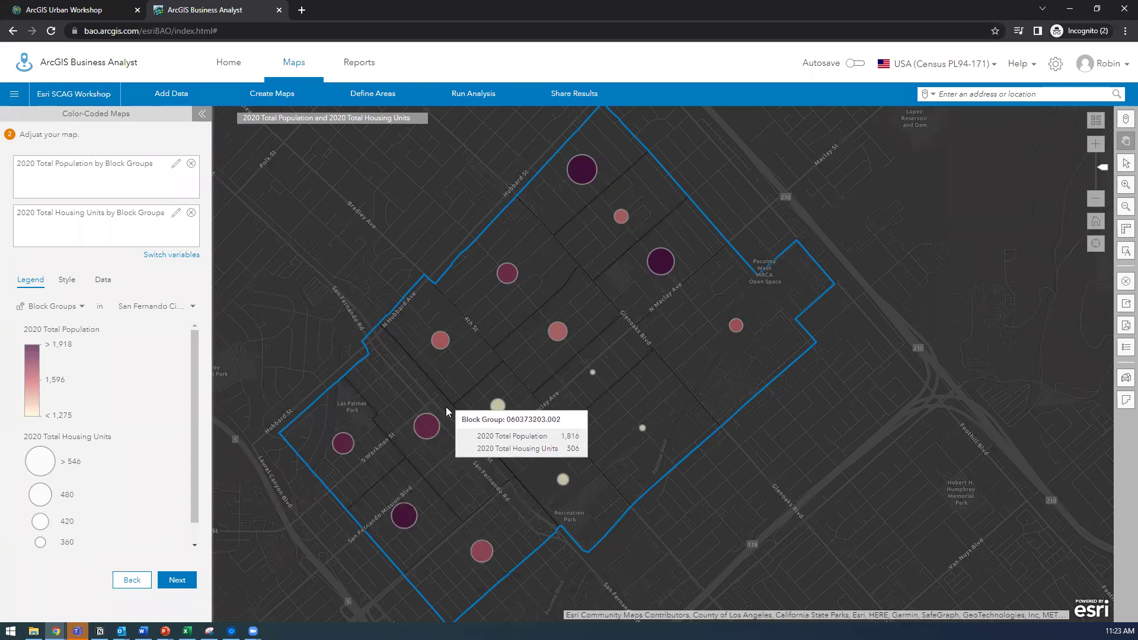
pyautogui.moveTo(414, 406)
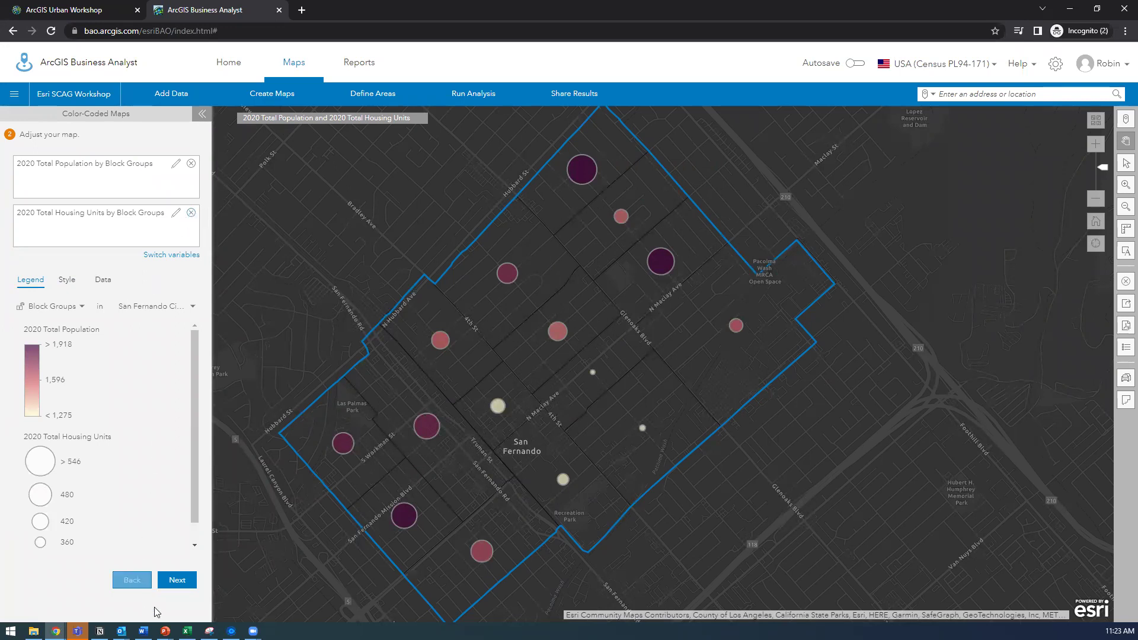
# Step: Finish the color-coded map and clear its population and housing units layer, keeping the San Fernando City site
pyautogui.click(178, 580)
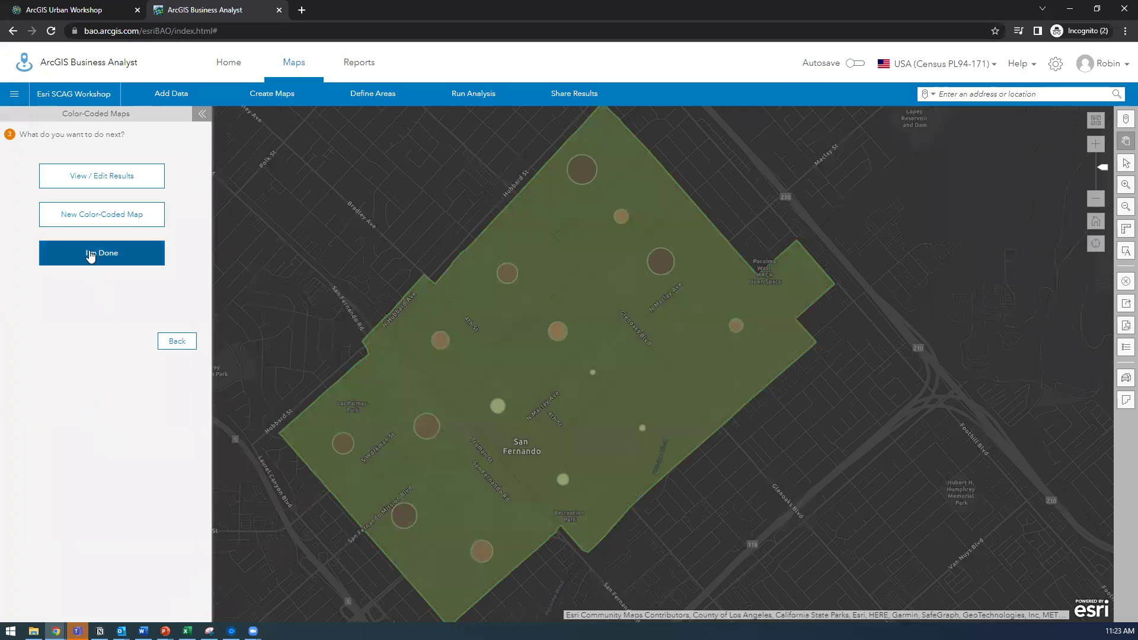
pyautogui.click(90, 255)
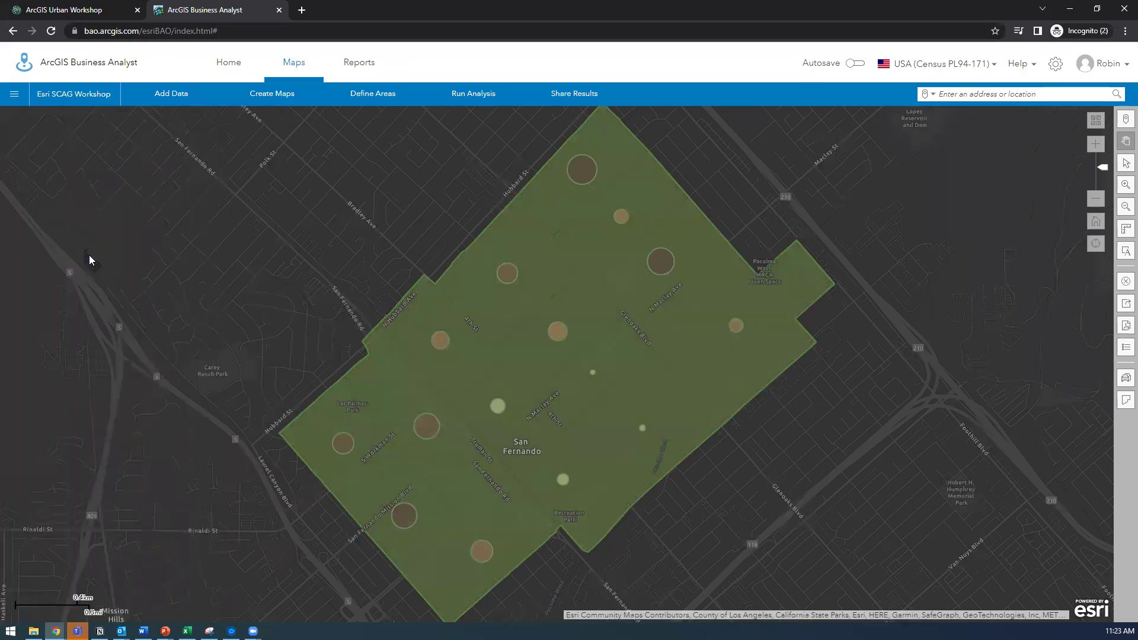
pyautogui.click(1122, 285)
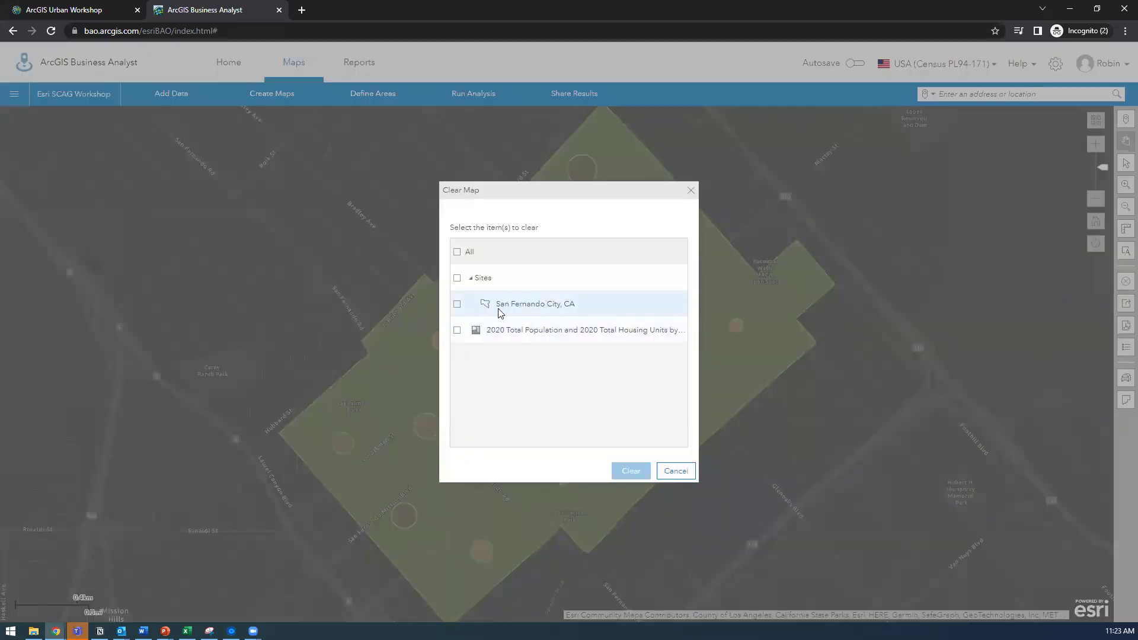
pyautogui.click(489, 331)
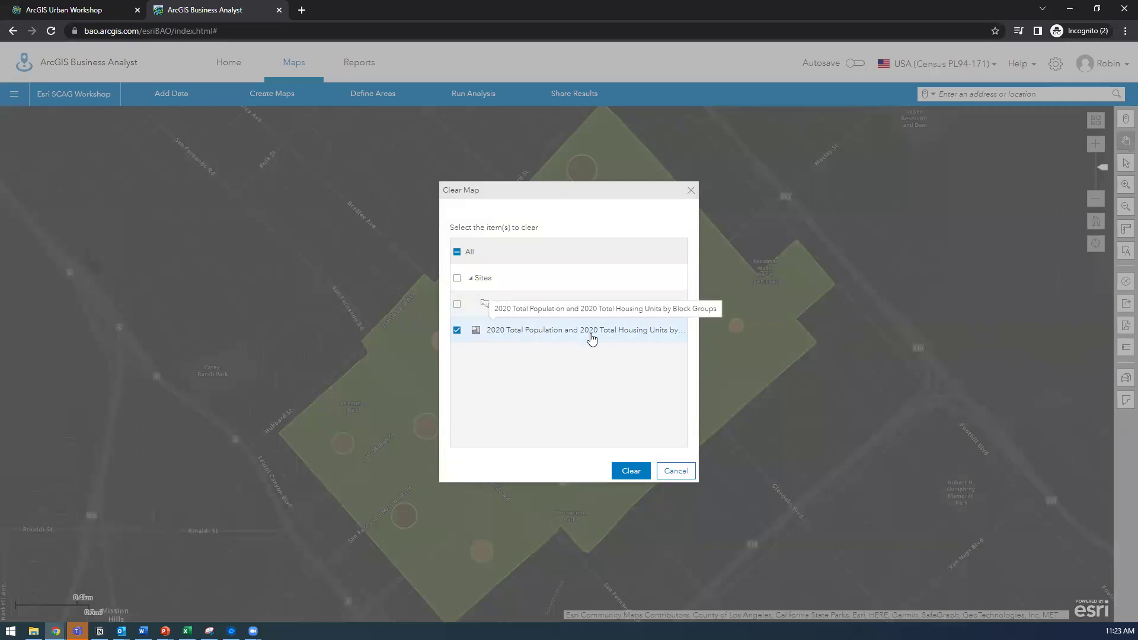
pyautogui.click(630, 478)
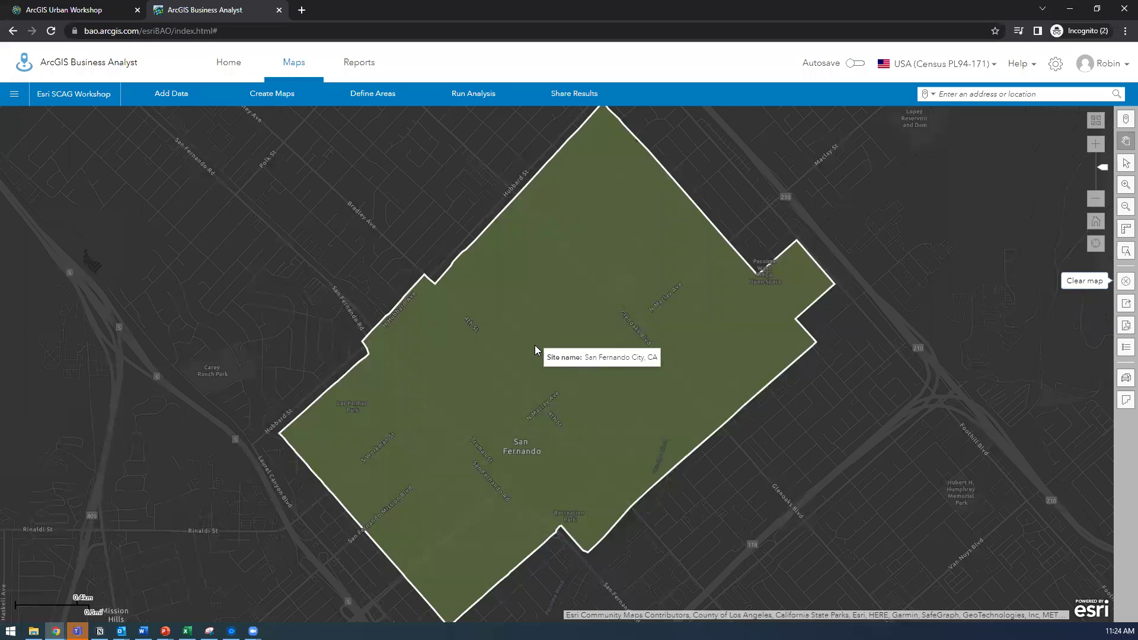
# Step: Open the 2020 Census Redistricting Data (PL 94-171) infographic for San Fernando City, saving the full screen infographic viewer as the default
pyautogui.click(554, 359)
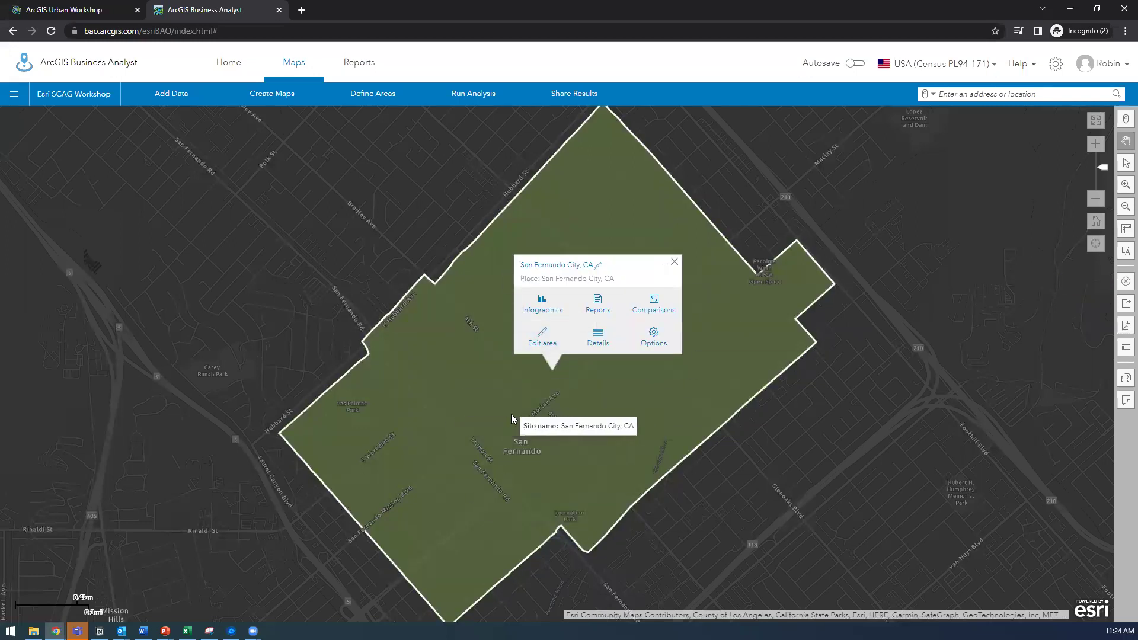
pyautogui.click(546, 314)
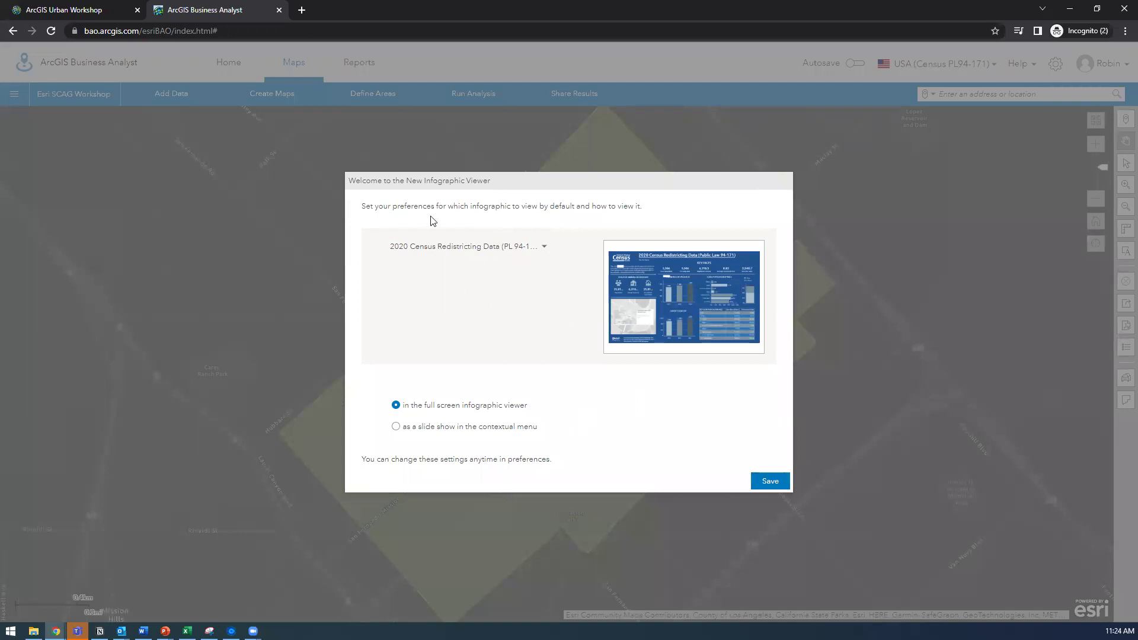
pyautogui.click(774, 482)
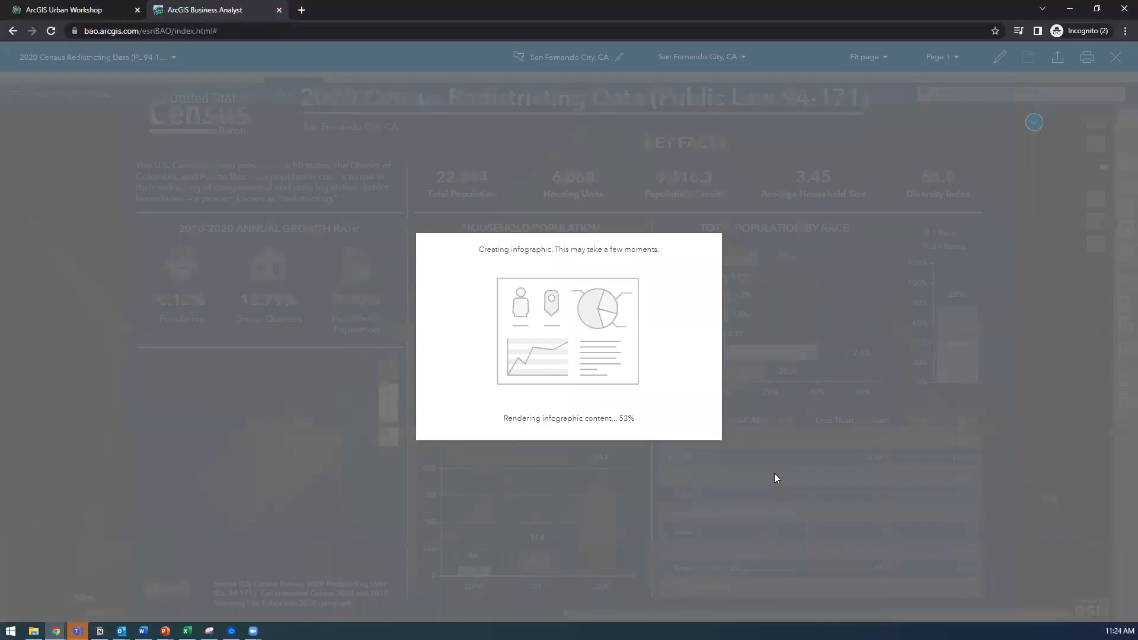
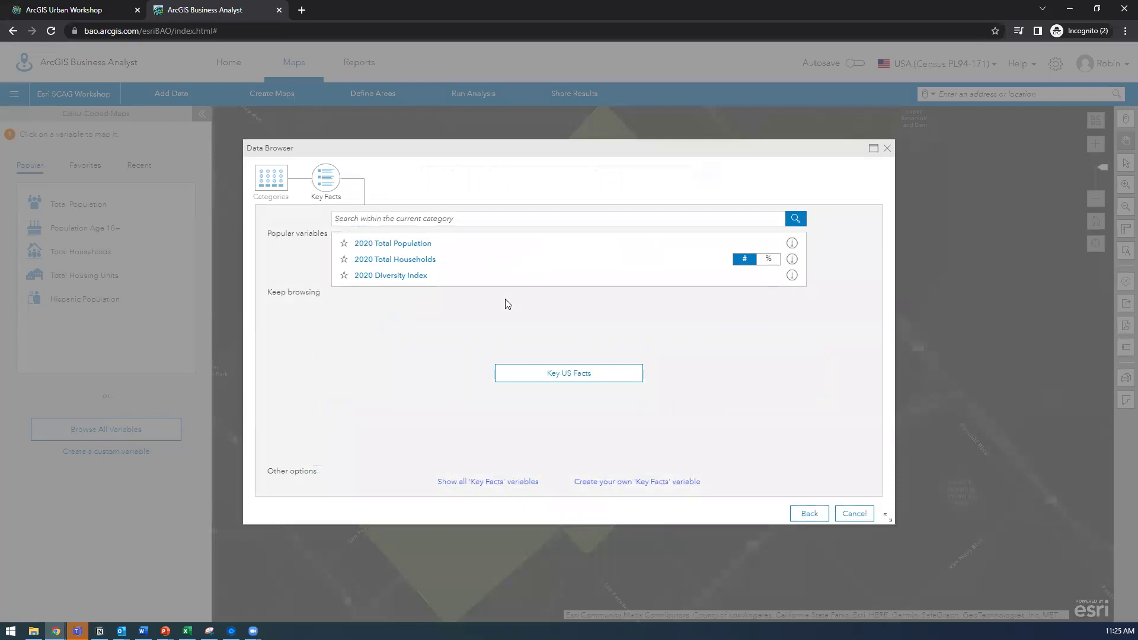
# Step: Browse the Households and Age categories of the Census PL94-171 variables in the Data Browser
pyautogui.click(279, 192)
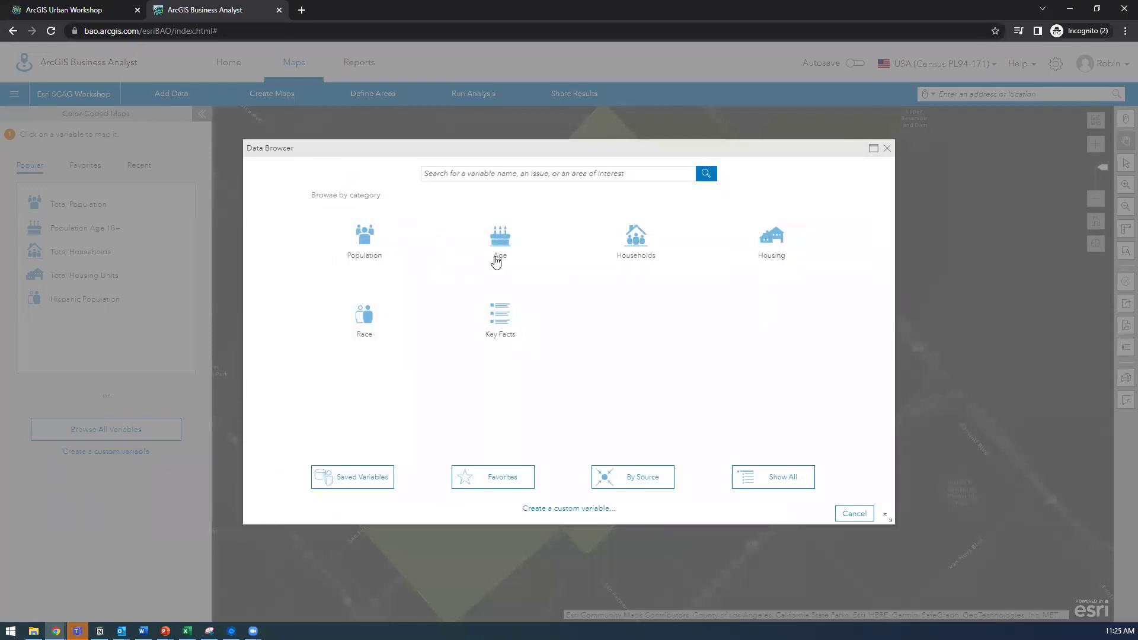
pyautogui.click(632, 254)
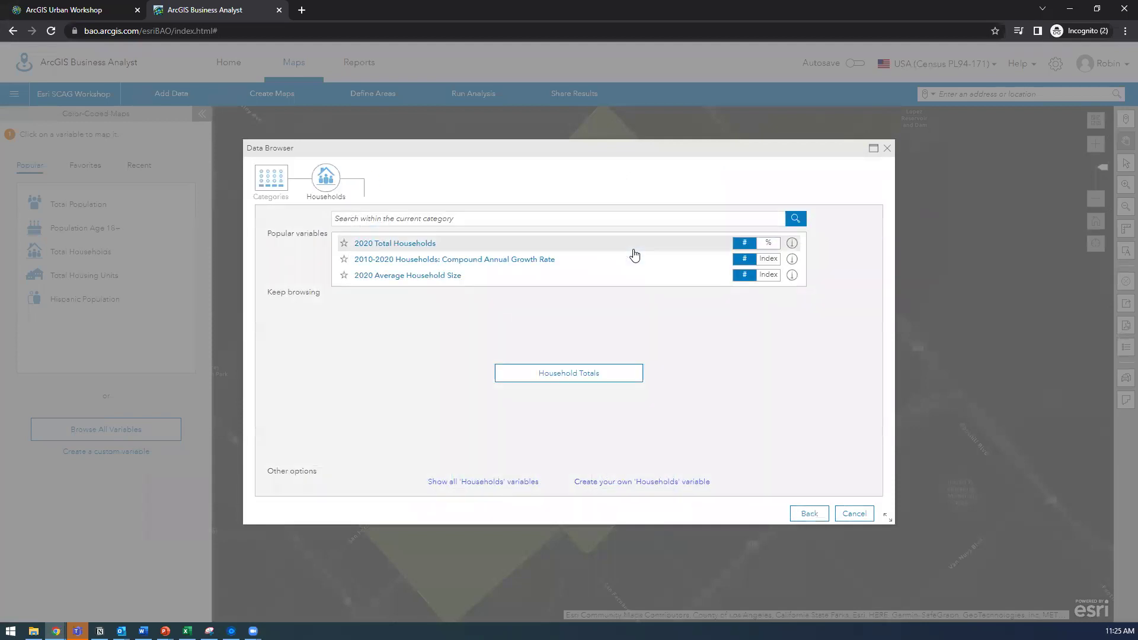
pyautogui.click(270, 178)
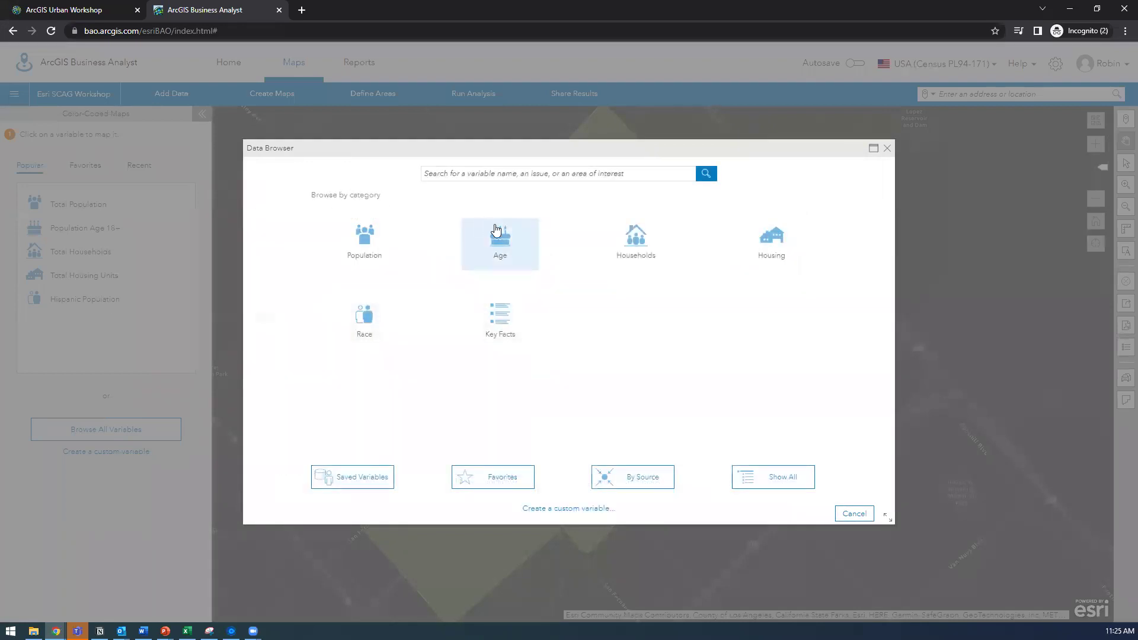
pyautogui.click(497, 230)
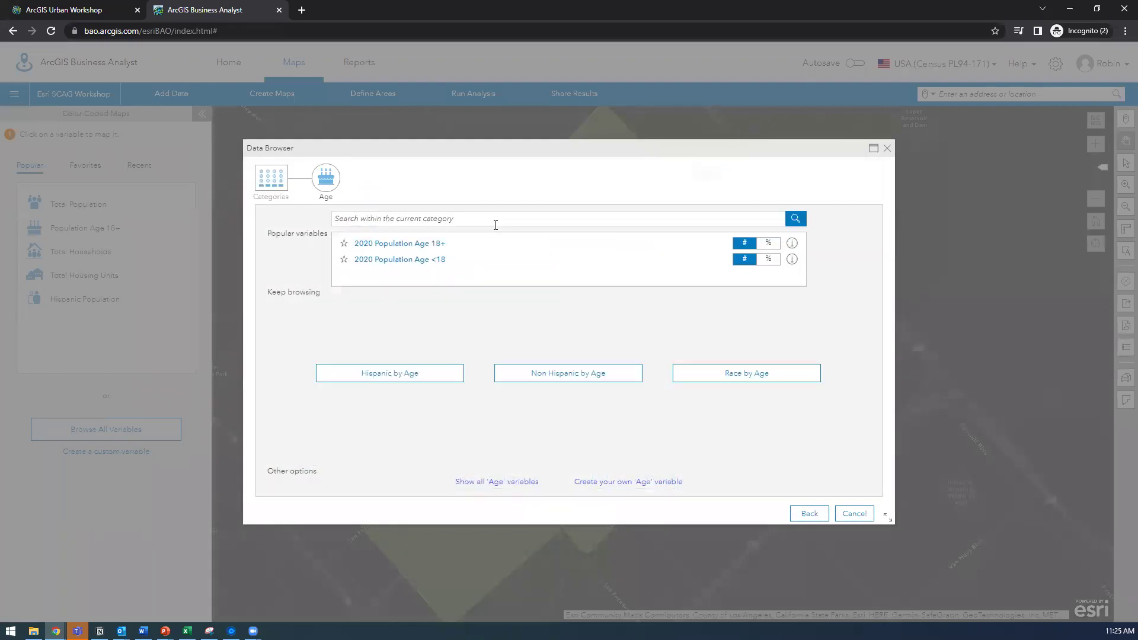
# Step: Close the Data Browser without choosing a variable and place a point location on Van Nuys Blvd in Pacoima, southeast of San Fernando
pyautogui.click(282, 186)
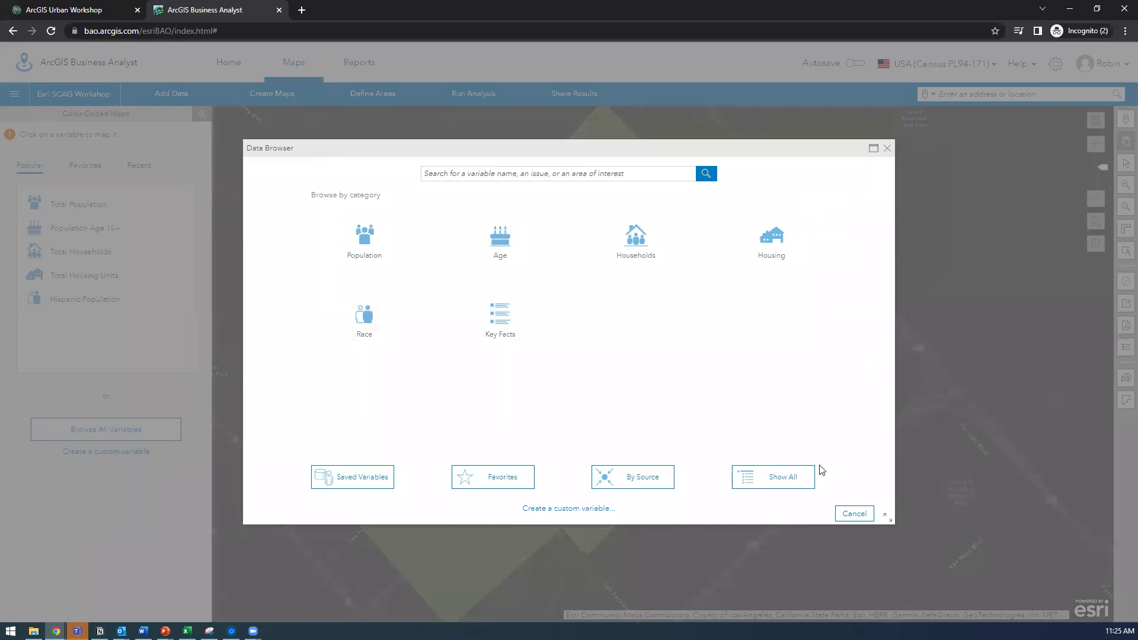
pyautogui.click(854, 514)
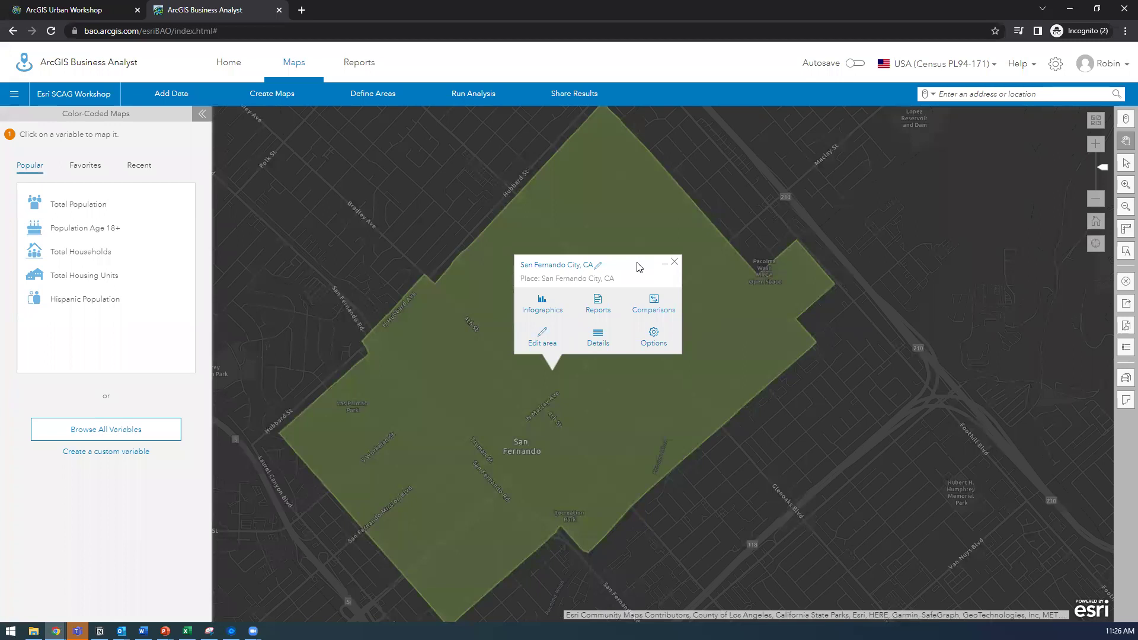
pyautogui.moveTo(848, 423); pyautogui.dragTo(784, 319)
pyautogui.moveTo(716, 364); pyautogui.dragTo(673, 330)
pyautogui.scroll(2, 719, 186)
pyautogui.scroll(-3, 723, 307)
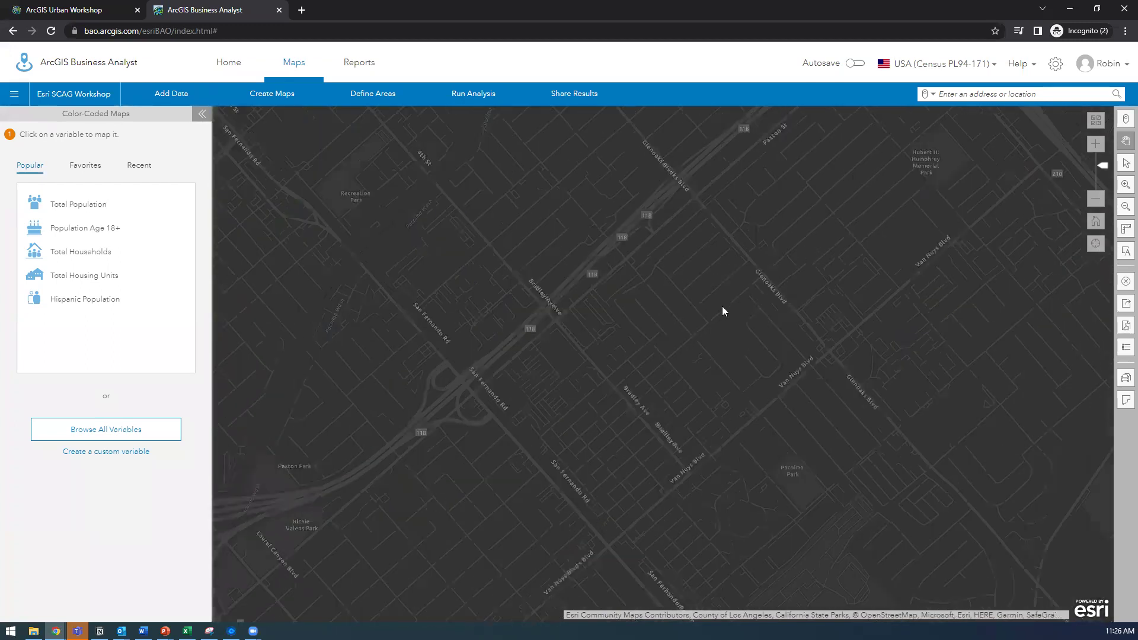
pyautogui.scroll(2, 611, 265)
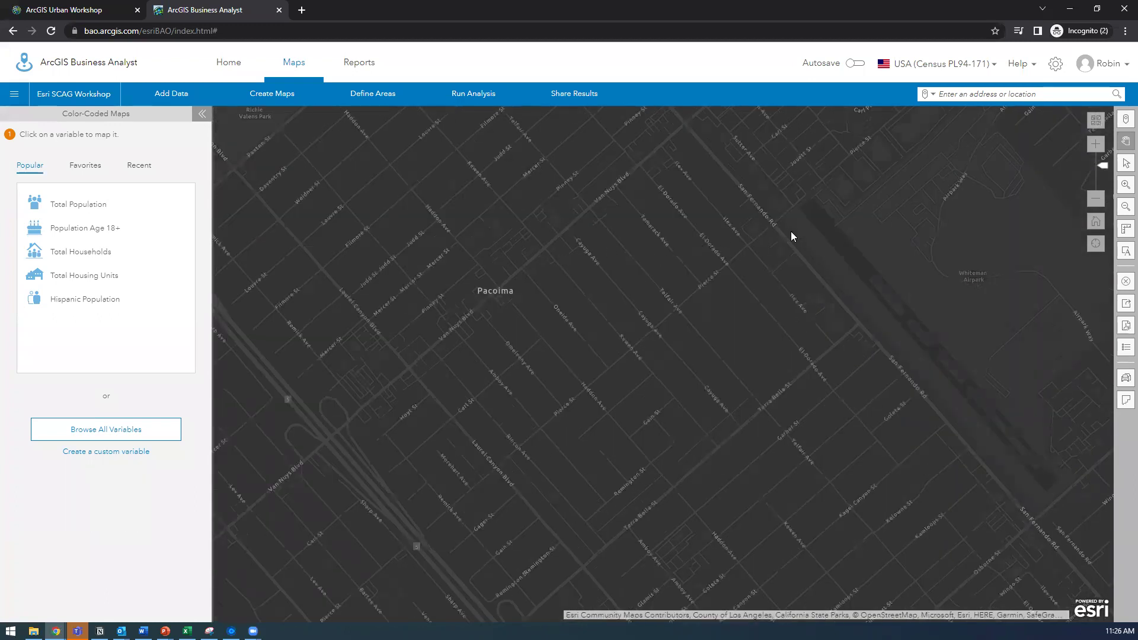
pyautogui.click(1124, 121)
pyautogui.click(1125, 120)
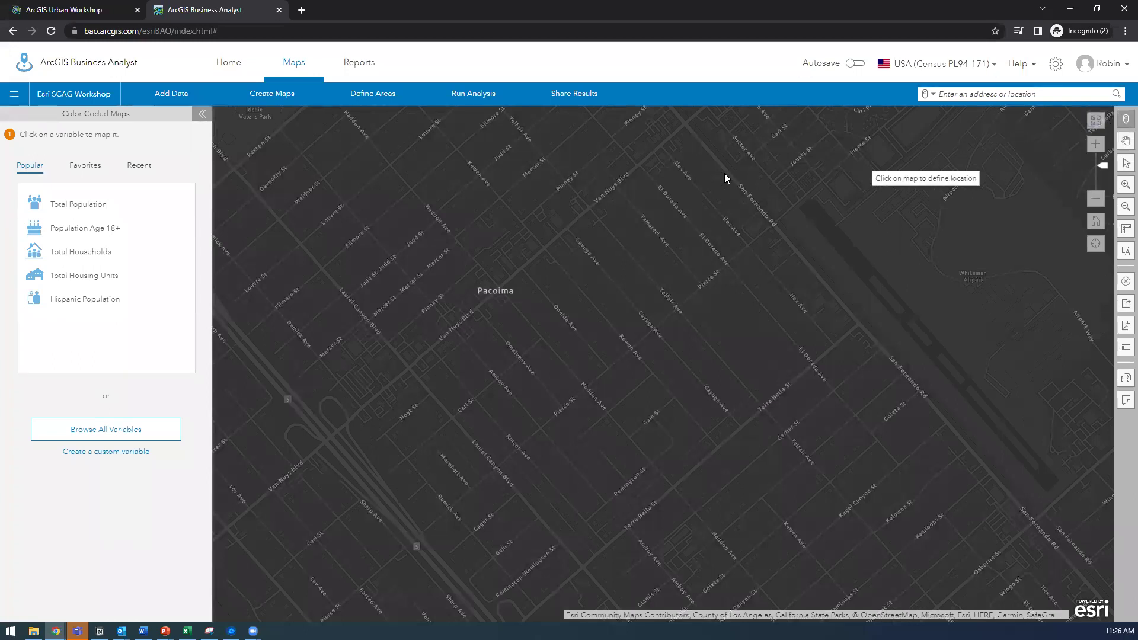
pyautogui.click(469, 311)
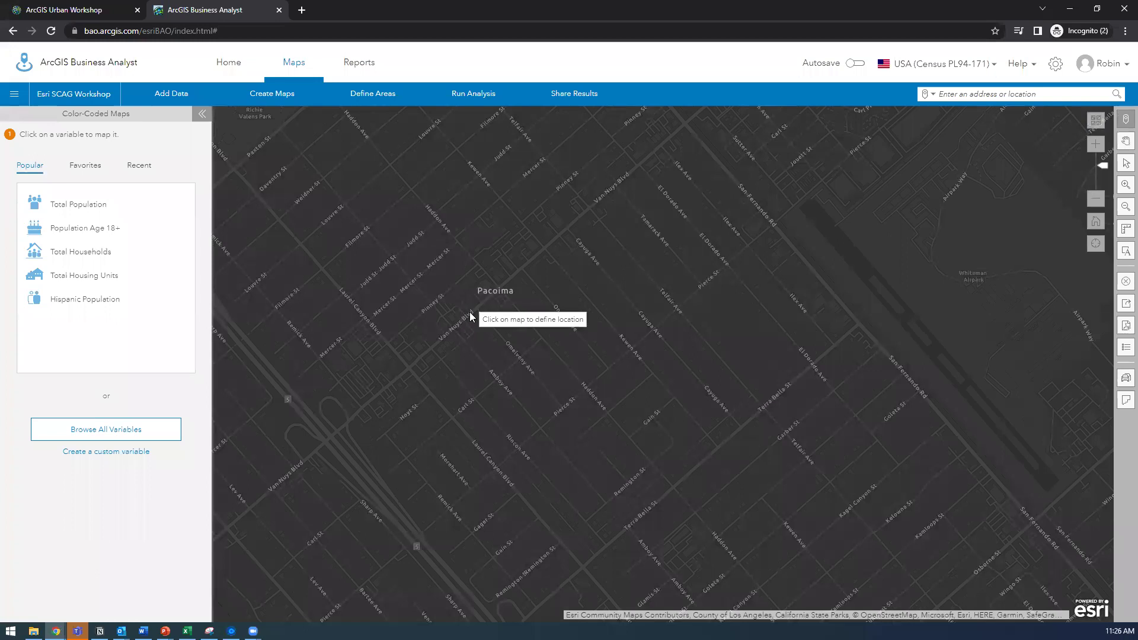
pyautogui.click(470, 311)
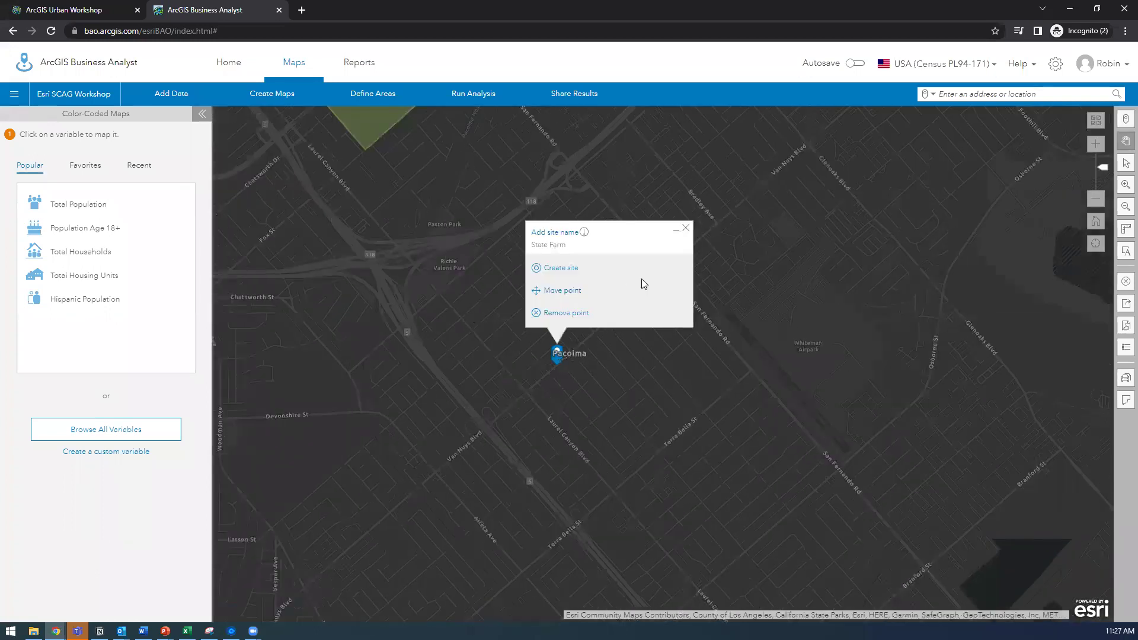
# Step: Create a site from the Pacoima point using walk-time bands of 10 and 20 minutes
pyautogui.click(563, 270)
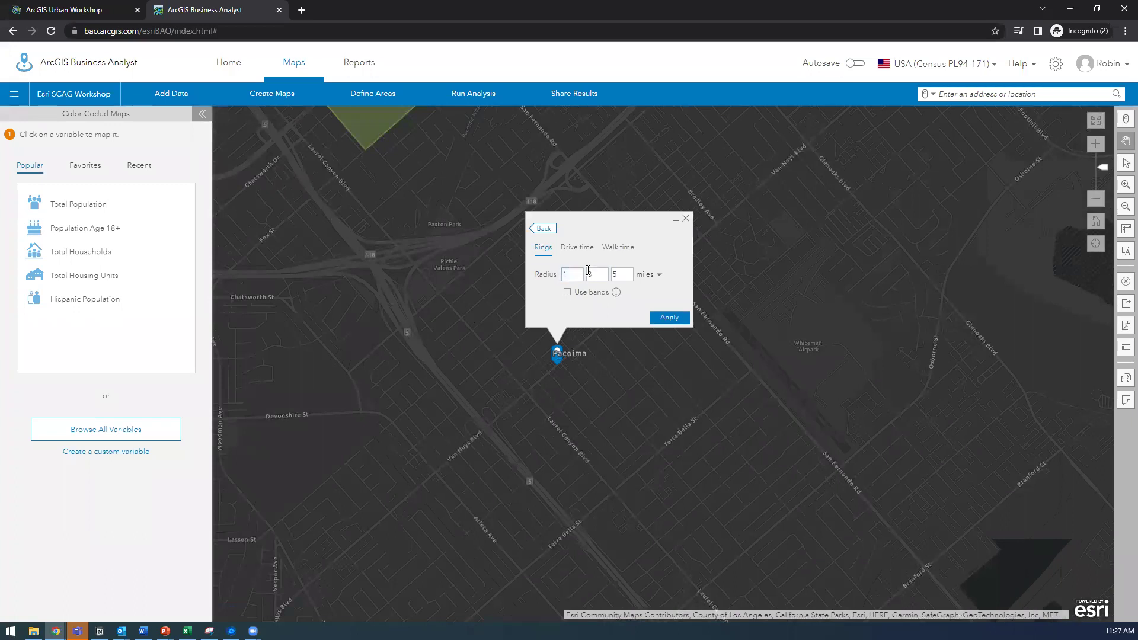
pyautogui.click(575, 254)
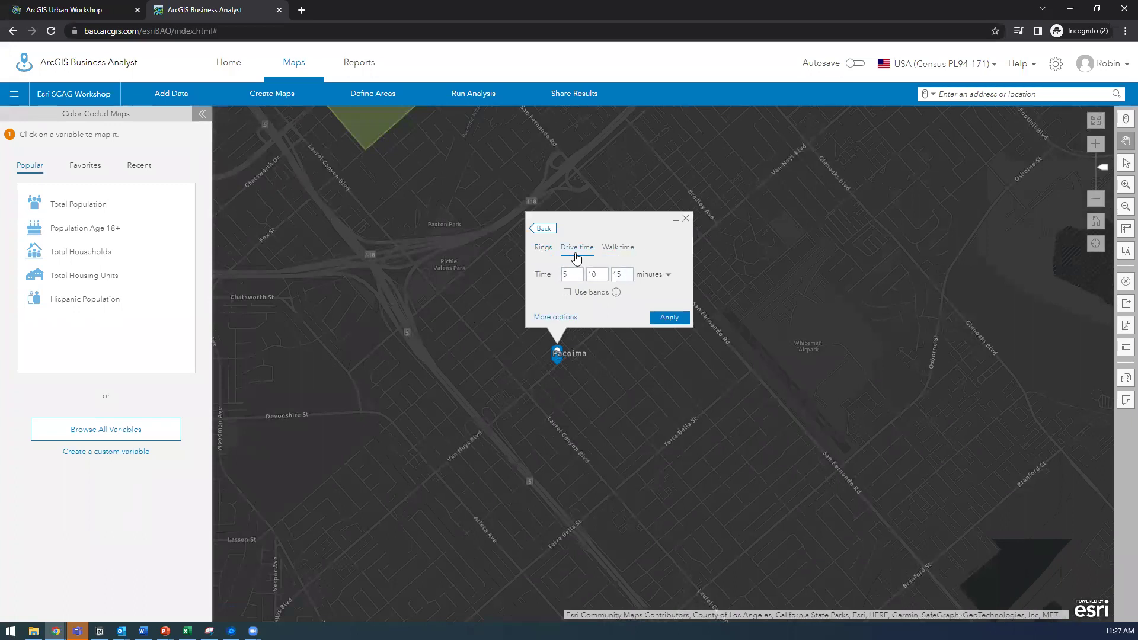
pyautogui.click(629, 252)
pyautogui.click(572, 279)
pyautogui.doubleClick(600, 273)
pyautogui.doubleClick(619, 274)
pyautogui.click(667, 318)
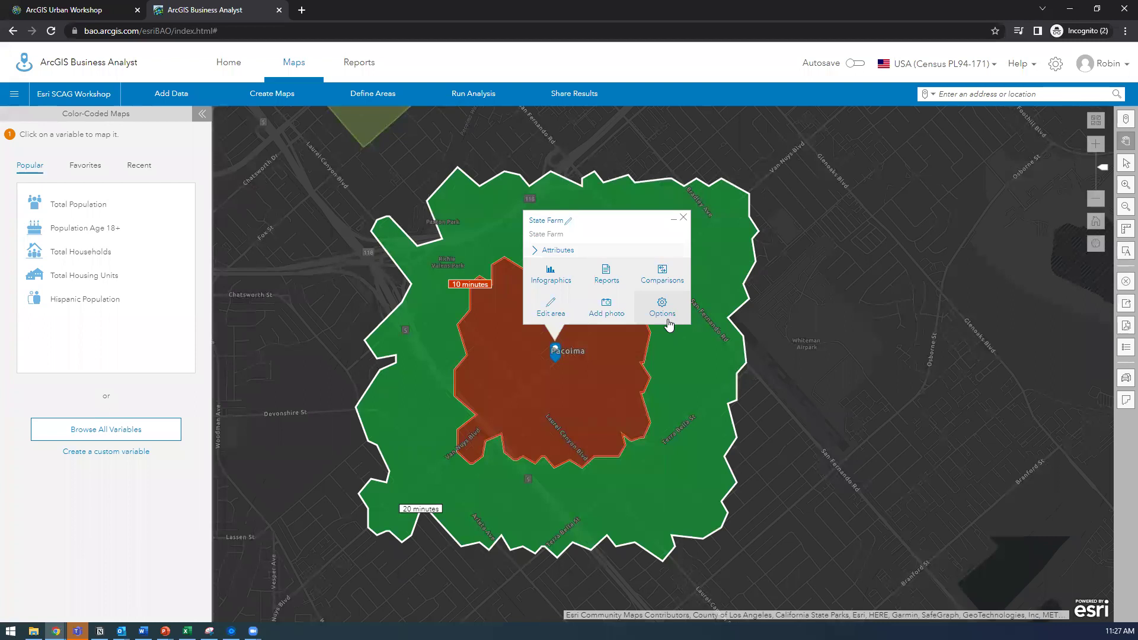
# Step: Rename the walk-time site as Potential Bus Stop
pyautogui.click(568, 221)
pyautogui.write('Potent')
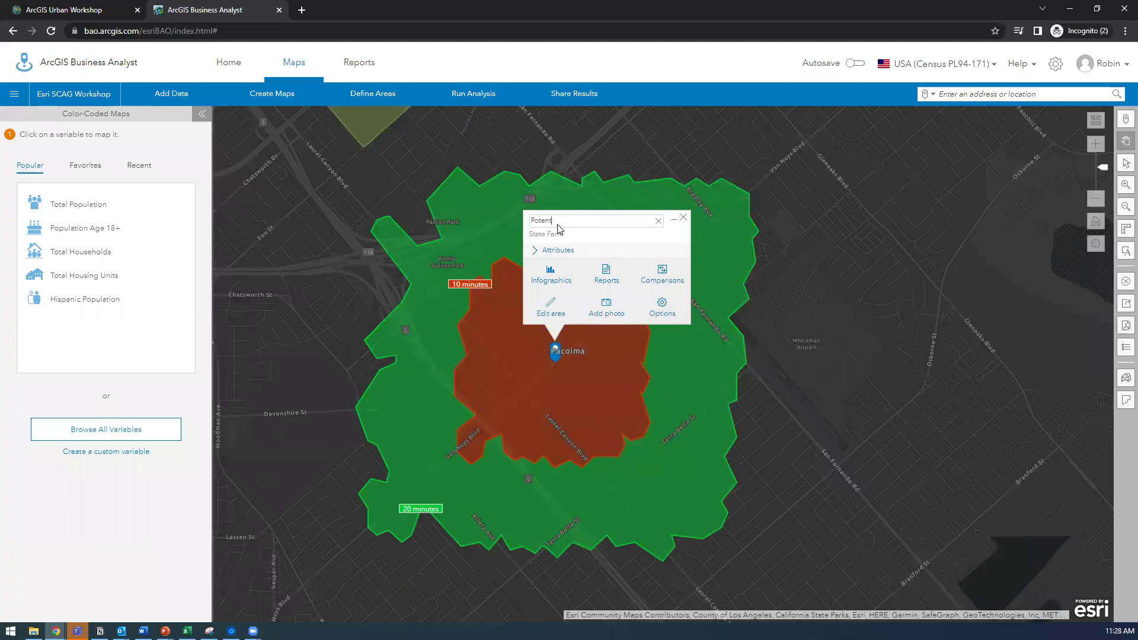
pyautogui.write('ial Bus Stop')
pyautogui.press('Return')
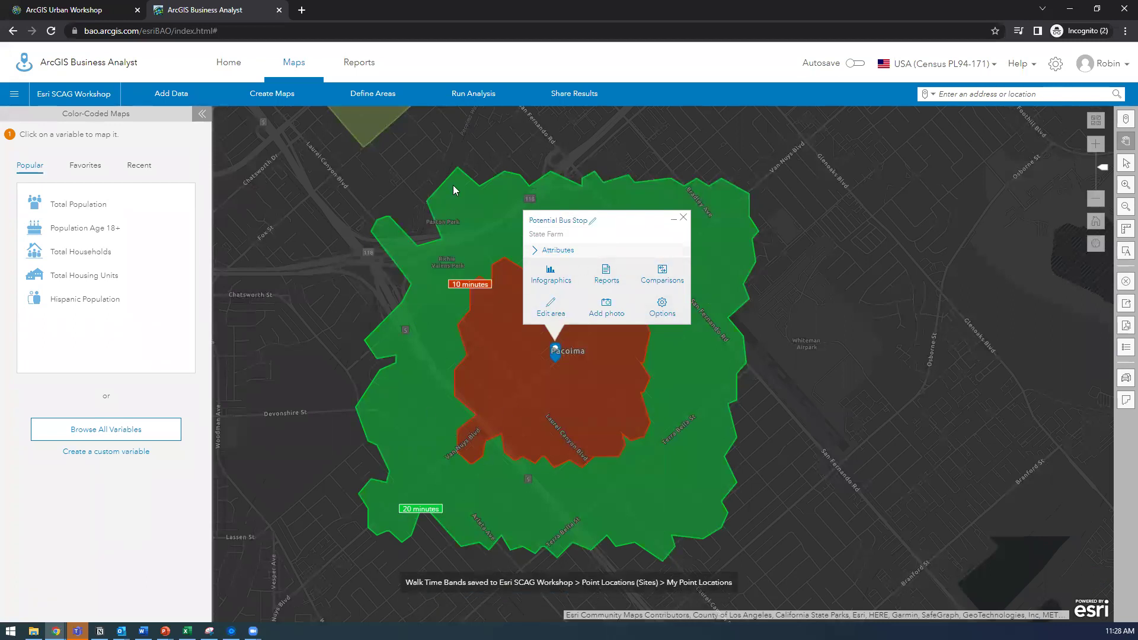
# Step: View the 2020 Census Redistricting Data (PL 94-171) infographic for Potential Bus Stop, check the available infographics, and close the viewer
pyautogui.moveTo(518, 414); pyautogui.dragTo(508, 344)
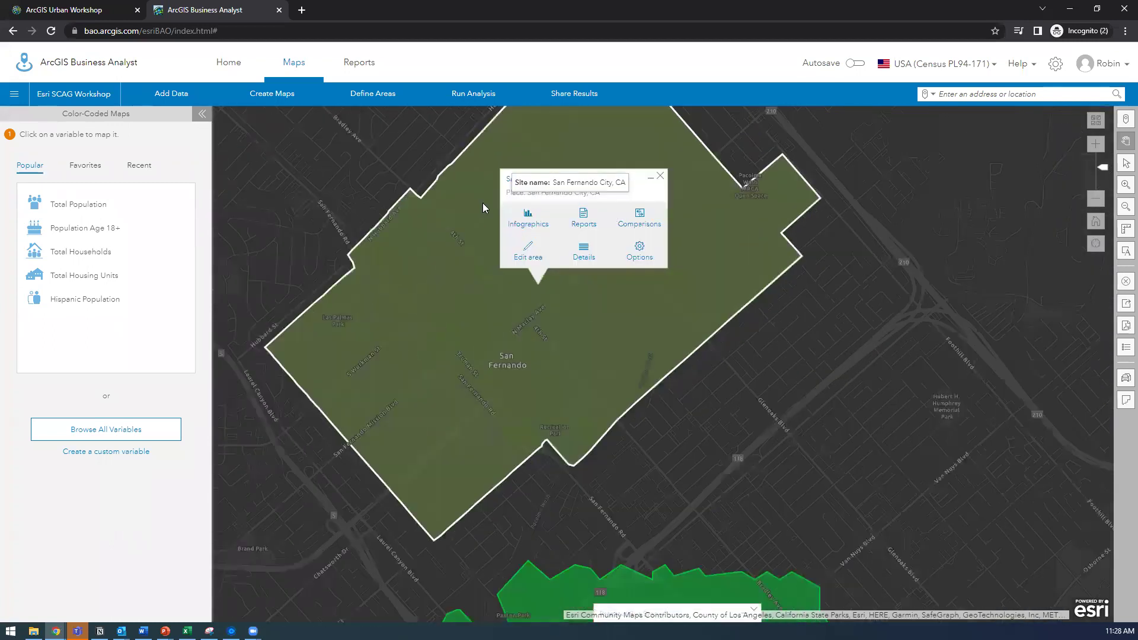
pyautogui.moveTo(620, 396); pyautogui.dragTo(700, 179)
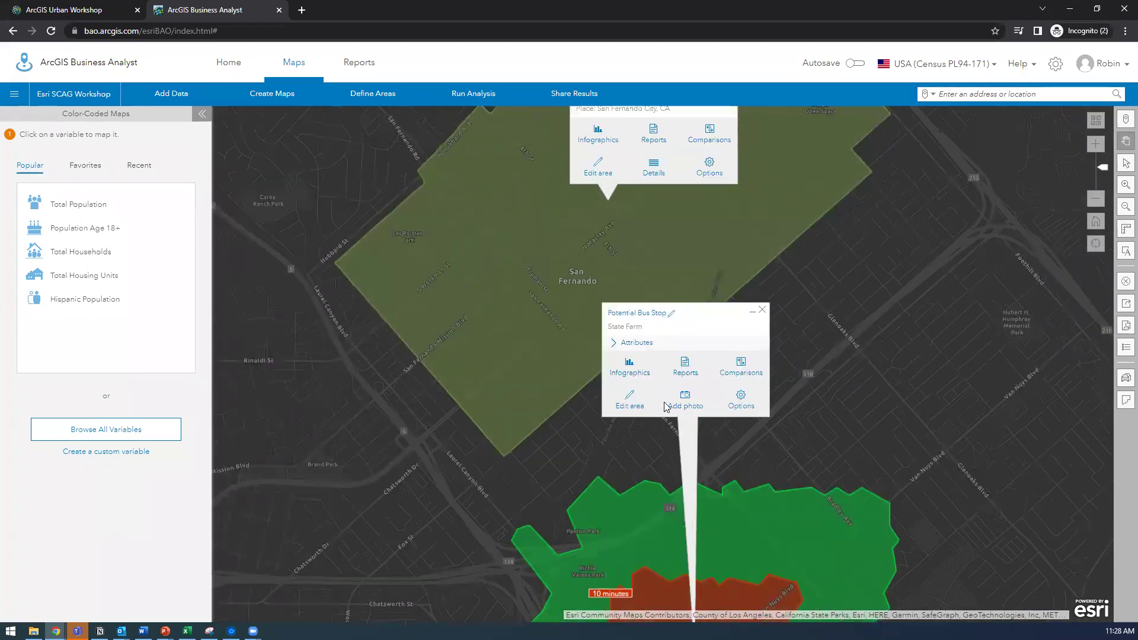
pyautogui.moveTo(774, 456); pyautogui.dragTo(670, 300)
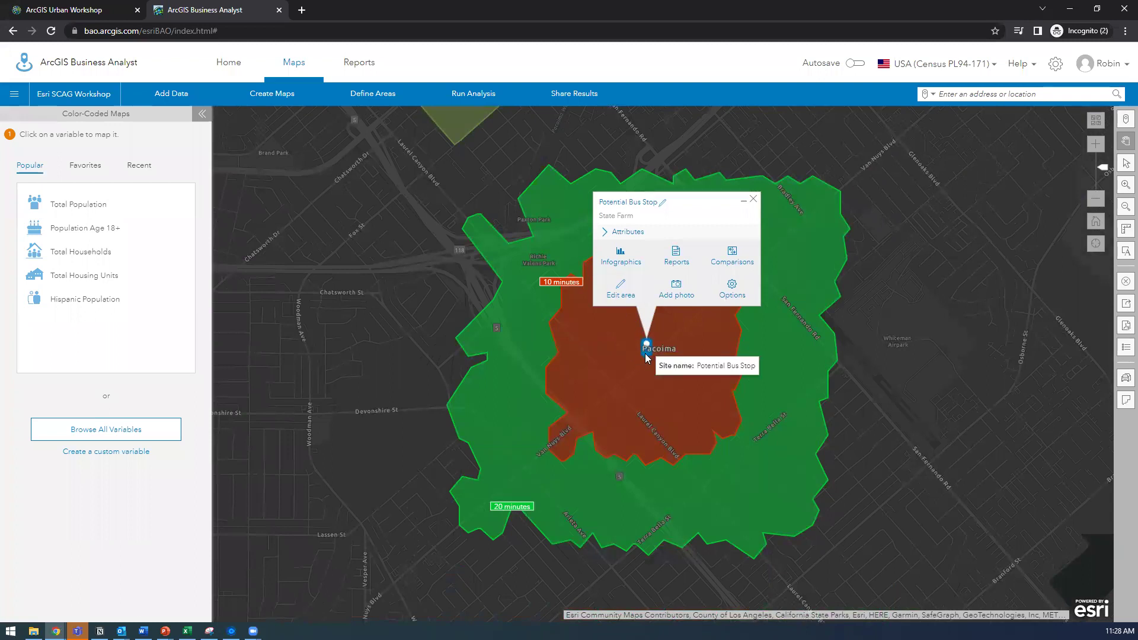
pyautogui.moveTo(642, 363)
pyautogui.mouseDown()
pyautogui.moveTo(630, 374)
pyautogui.moveTo(652, 376)
pyautogui.mouseUp()
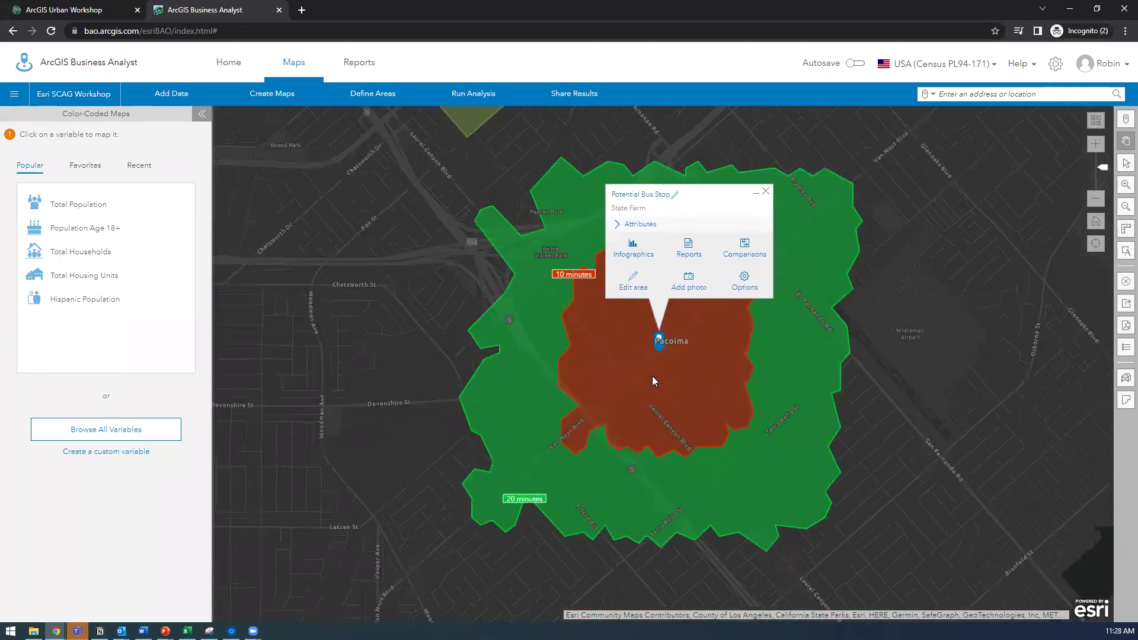
pyautogui.click(624, 263)
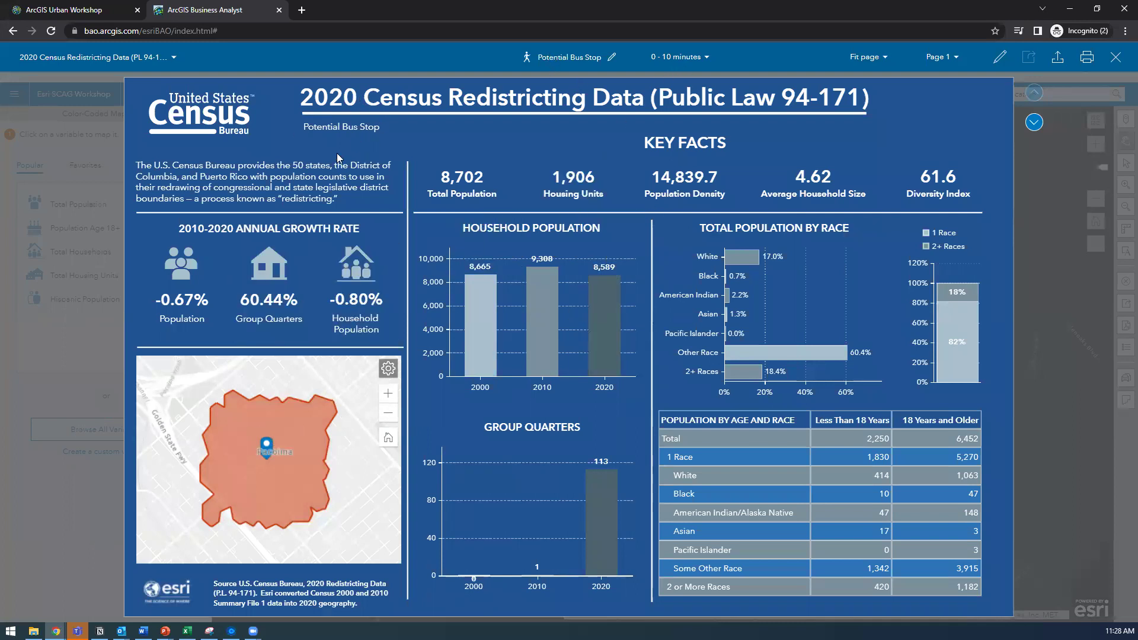
pyautogui.click(121, 60)
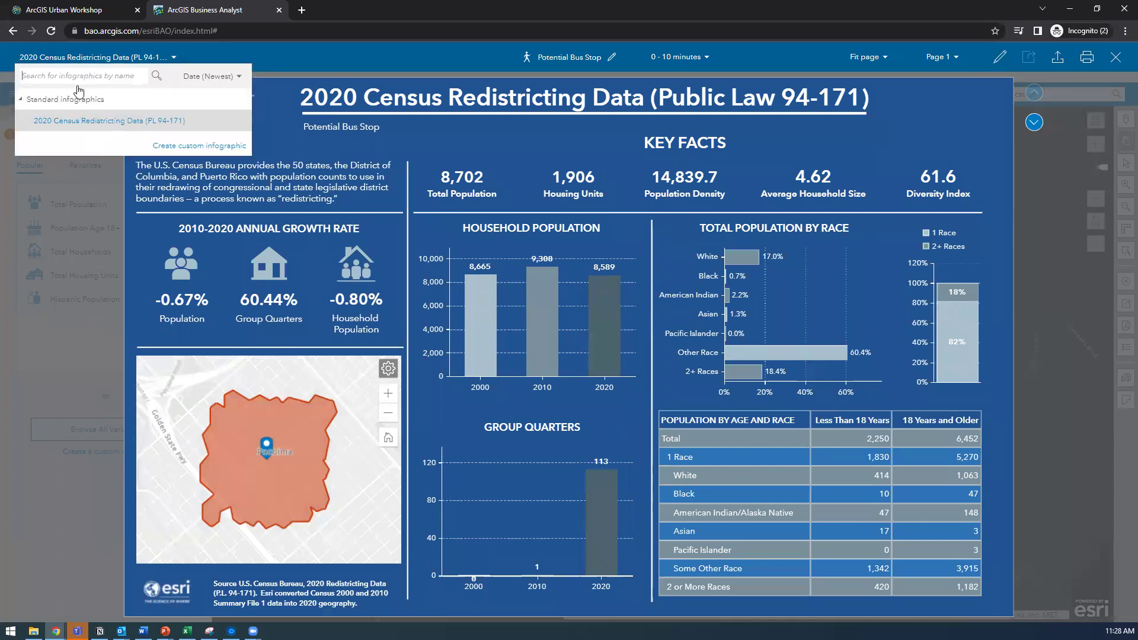
pyautogui.click(164, 56)
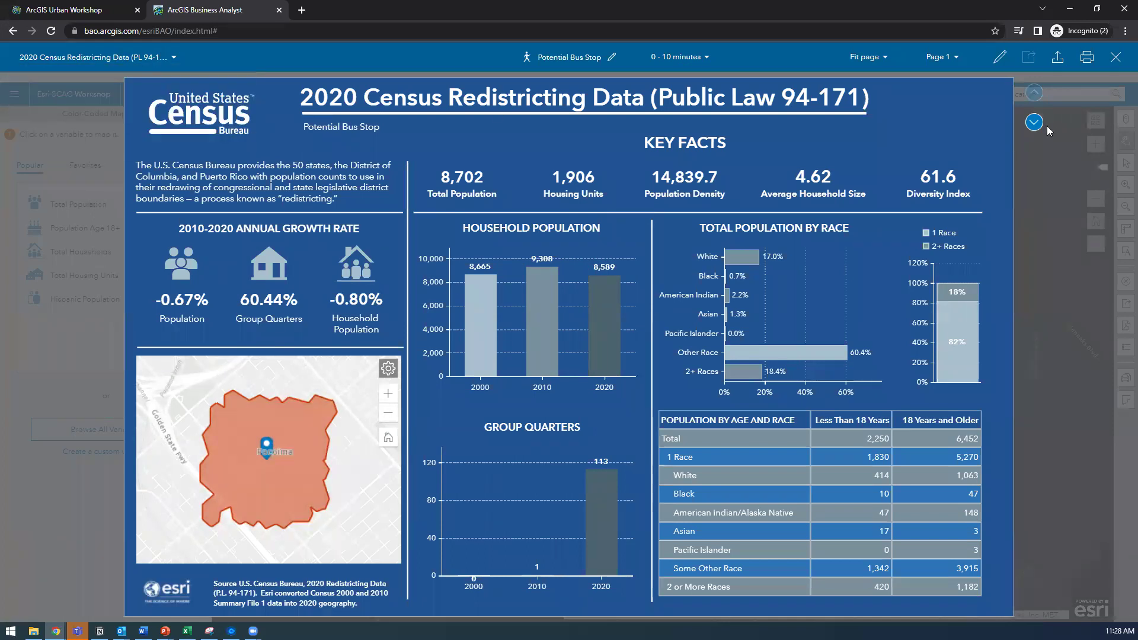
pyautogui.click(1117, 57)
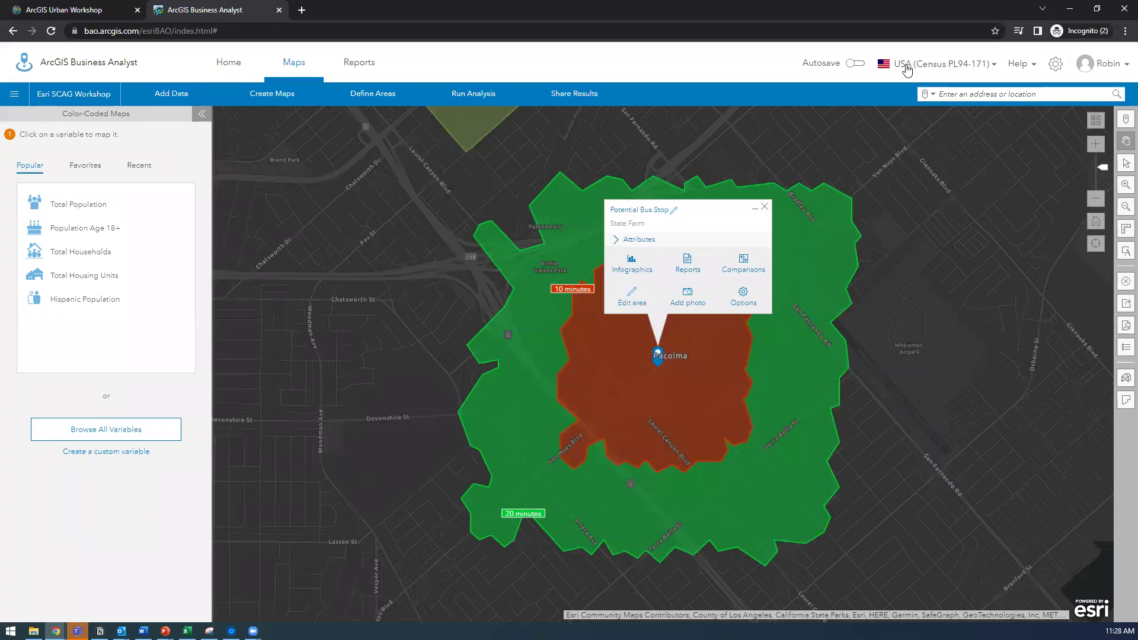
# Step: Switch the data source from Census PL94-171 to the standard USA data
pyautogui.click(885, 66)
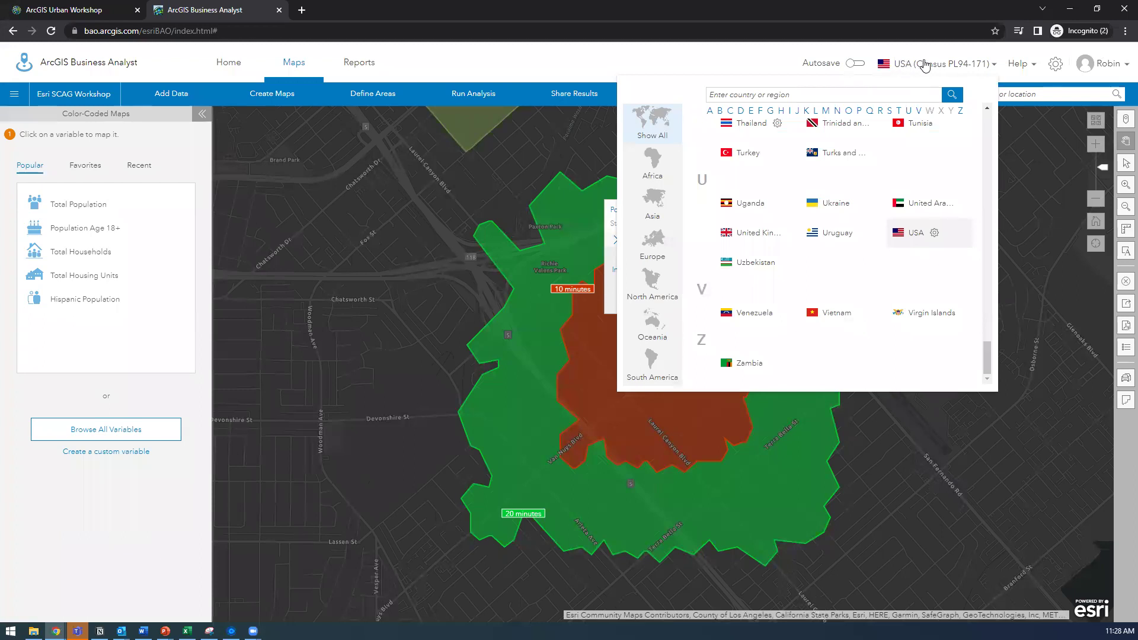
pyautogui.click(913, 232)
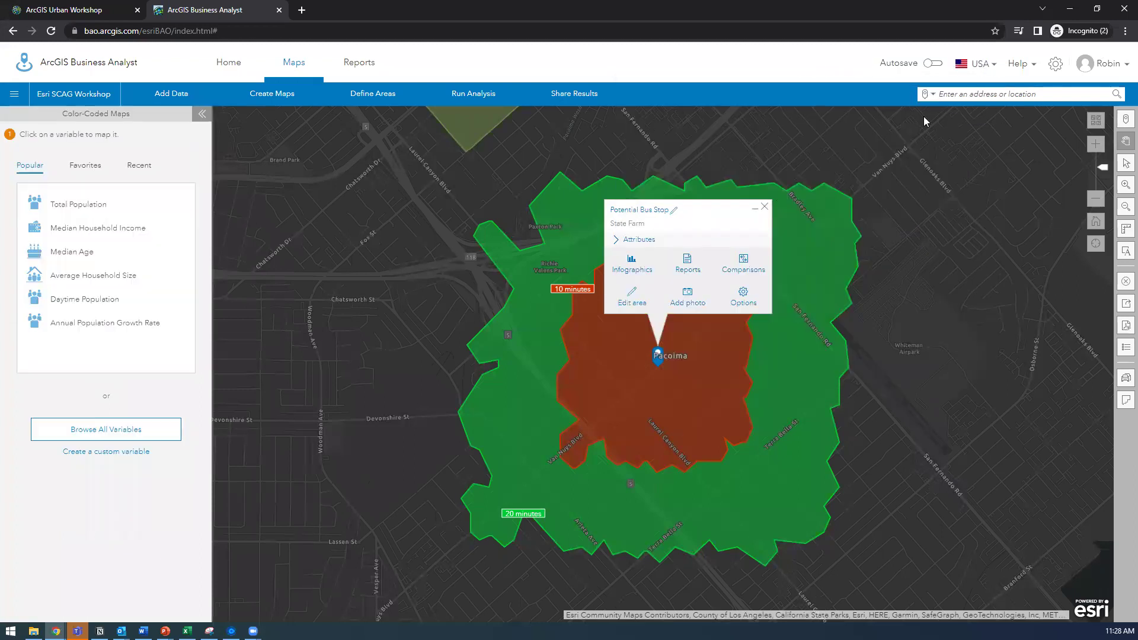
pyautogui.click(979, 64)
# Step: Open the Key Facts infographic for Potential Bus Stop and view the 10 - 20 minutes band, returning to 0 - 10 minutes
pyautogui.click(630, 269)
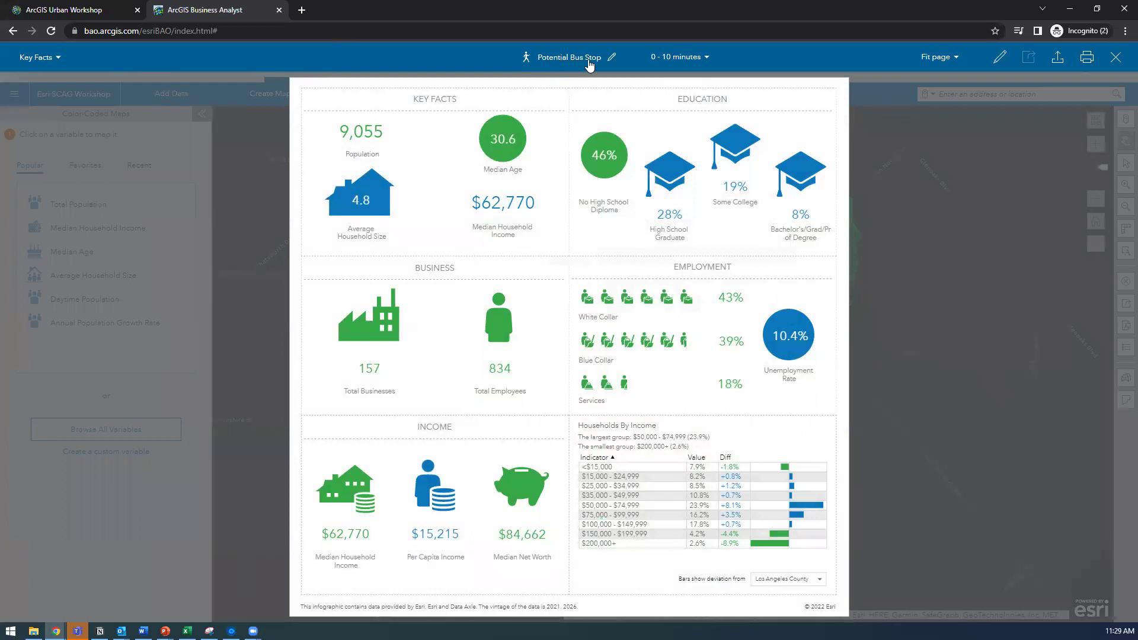
pyautogui.click(677, 59)
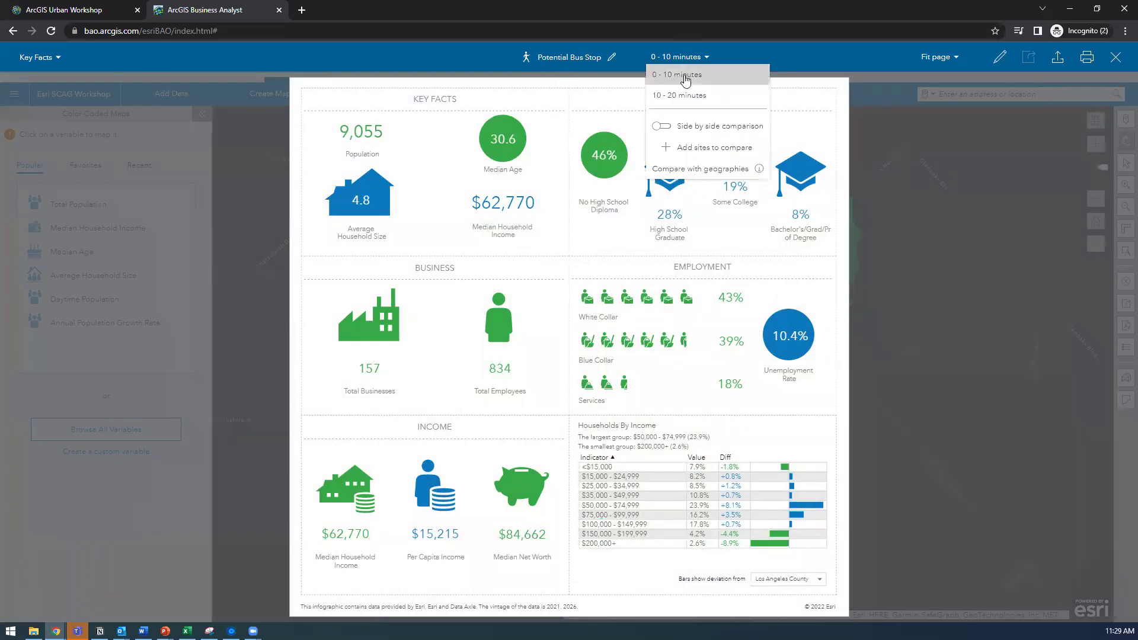
pyautogui.click(663, 98)
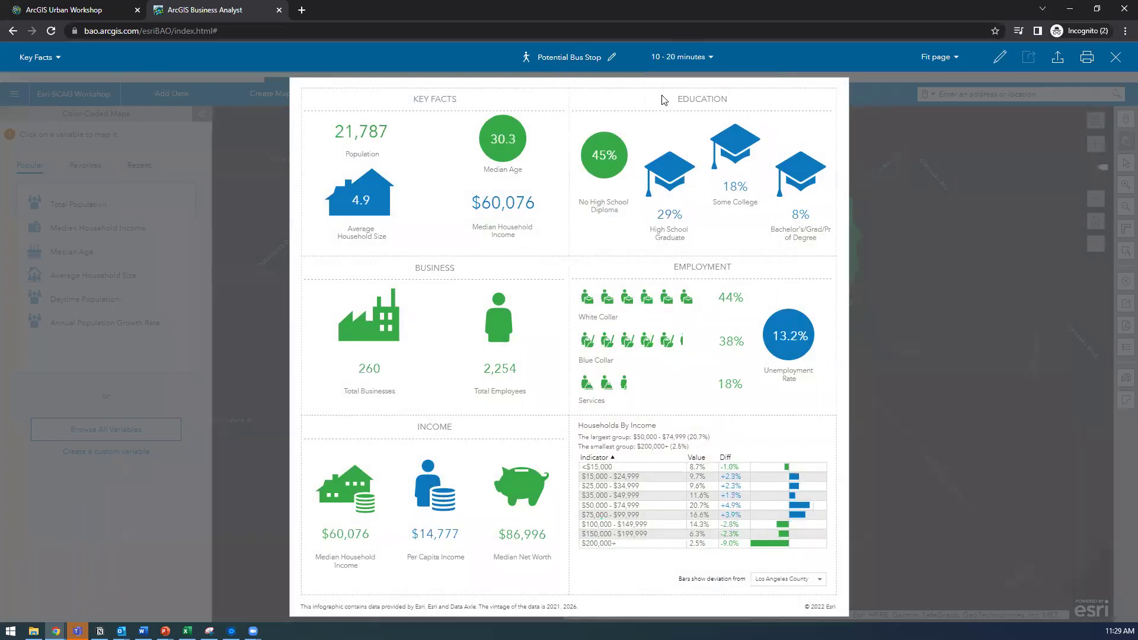
pyautogui.click(677, 57)
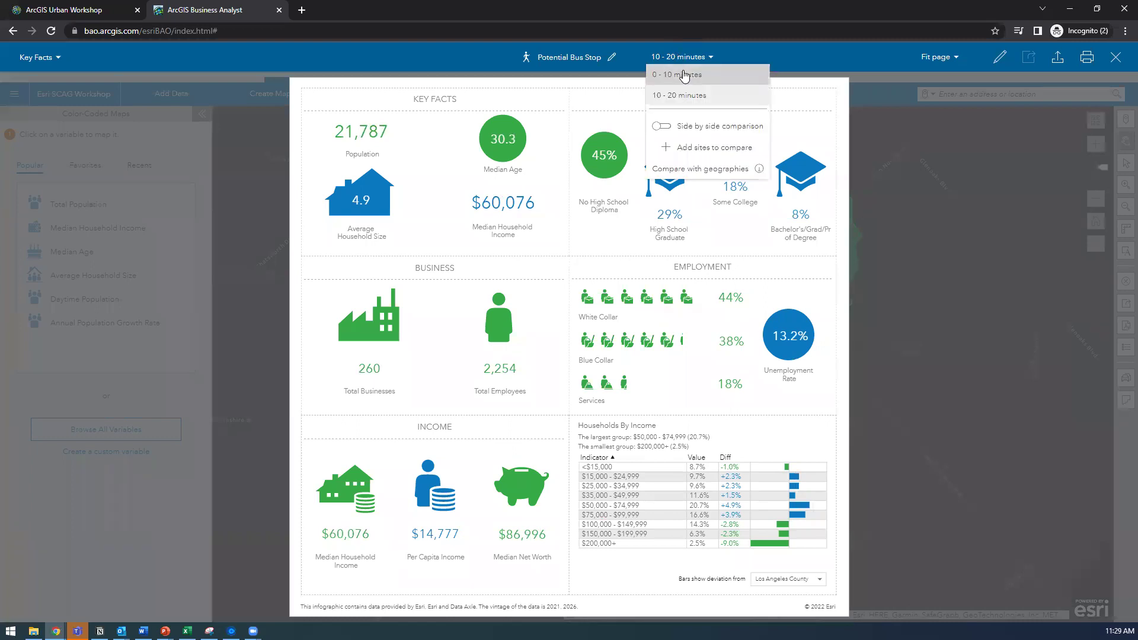
pyautogui.click(682, 74)
# Step: Turn on side by side comparison of the 0 - 10 and 10 - 20 minutes bands and examine their key facts and education figures
pyautogui.click(682, 57)
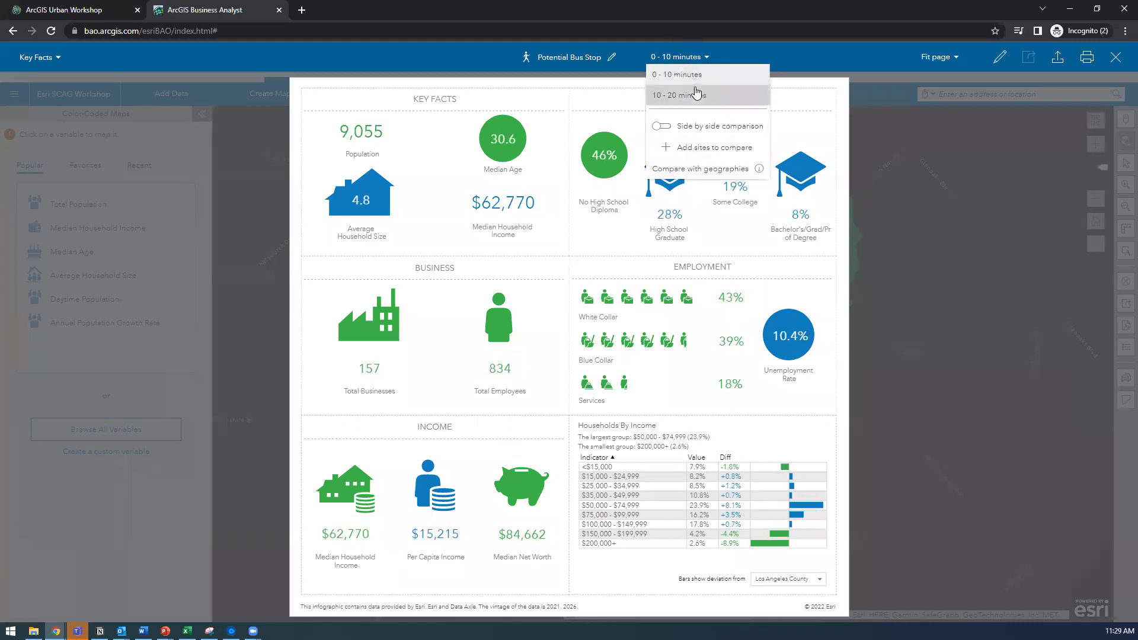
pyautogui.click(659, 126)
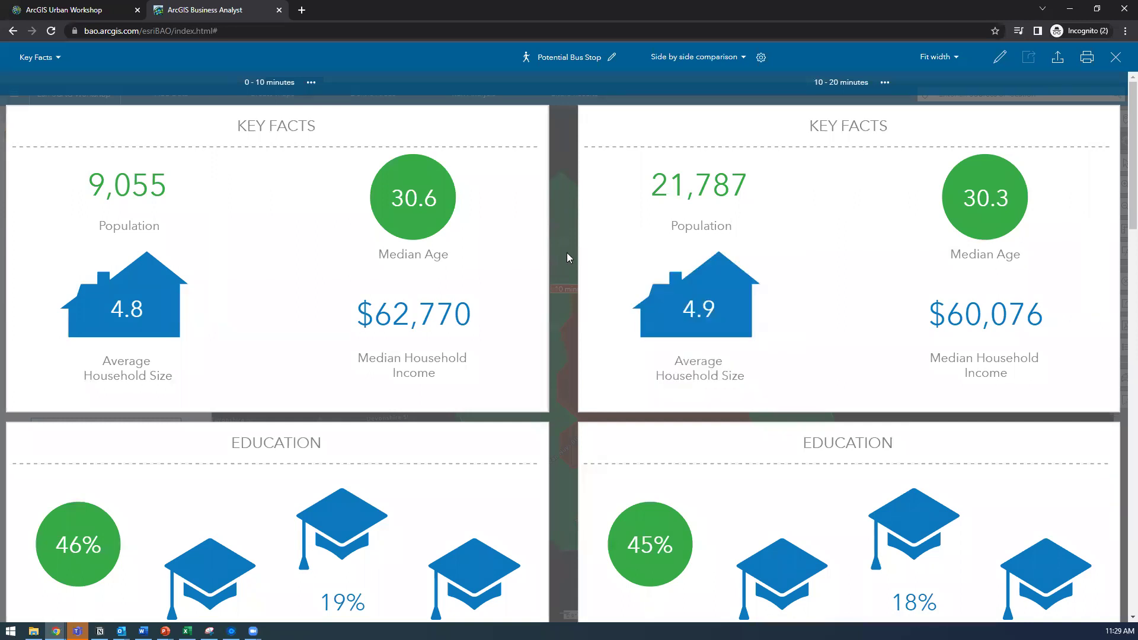
pyautogui.scroll(-3, 564, 256)
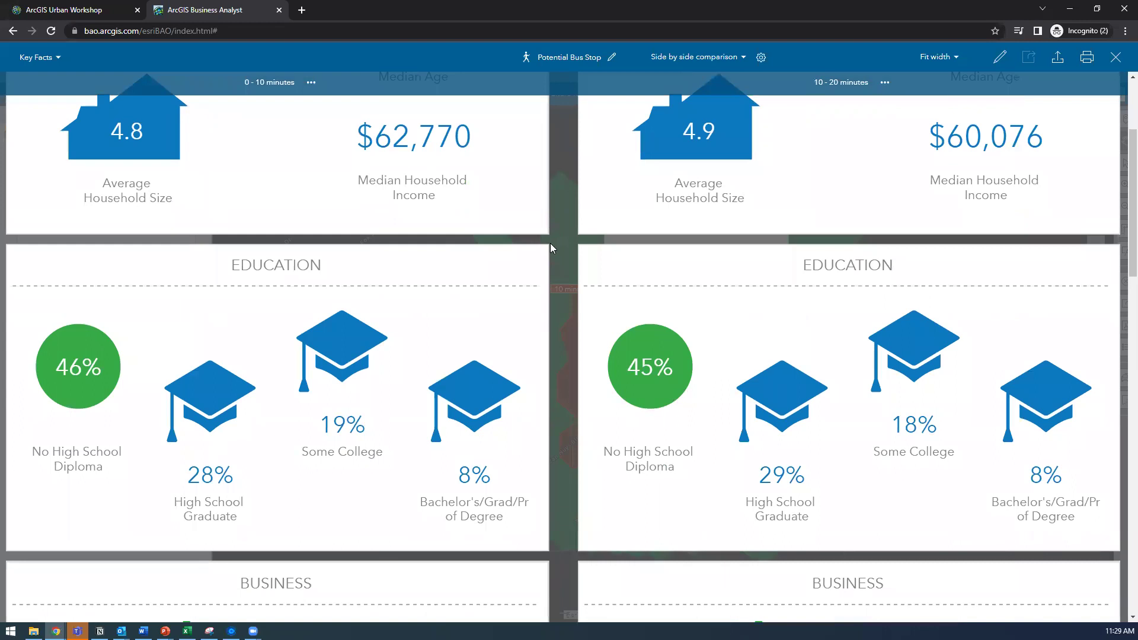
pyautogui.scroll(3, 550, 244)
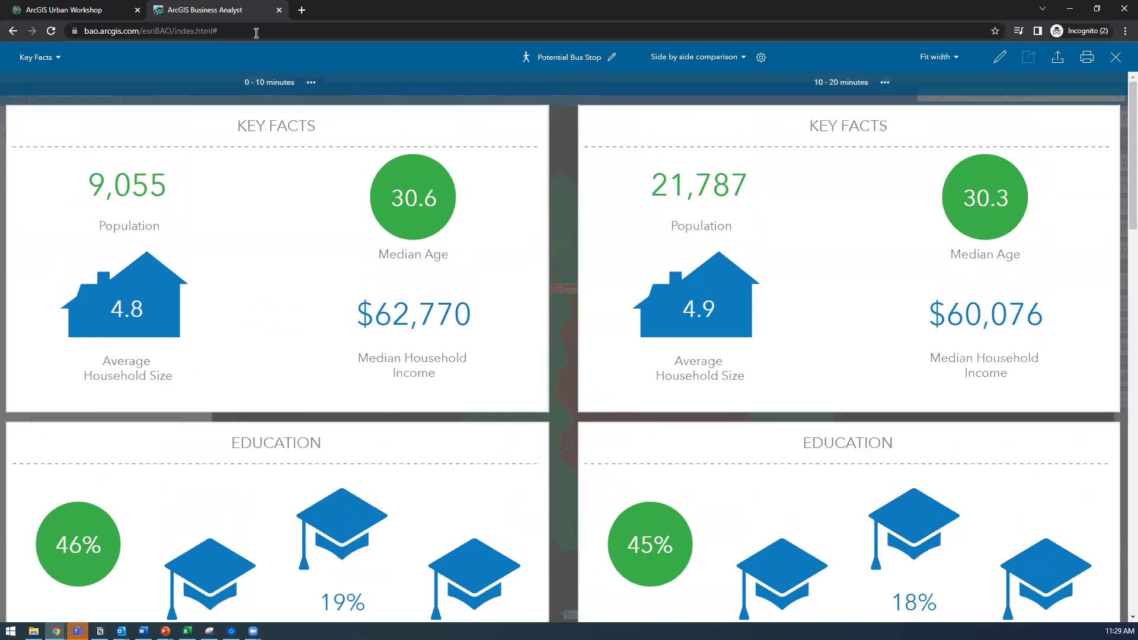
# Step: Switch the comparison to the Demographic Profile infographic and examine education, income, employment, key facts and household income for both walk-time bands
pyautogui.click(34, 57)
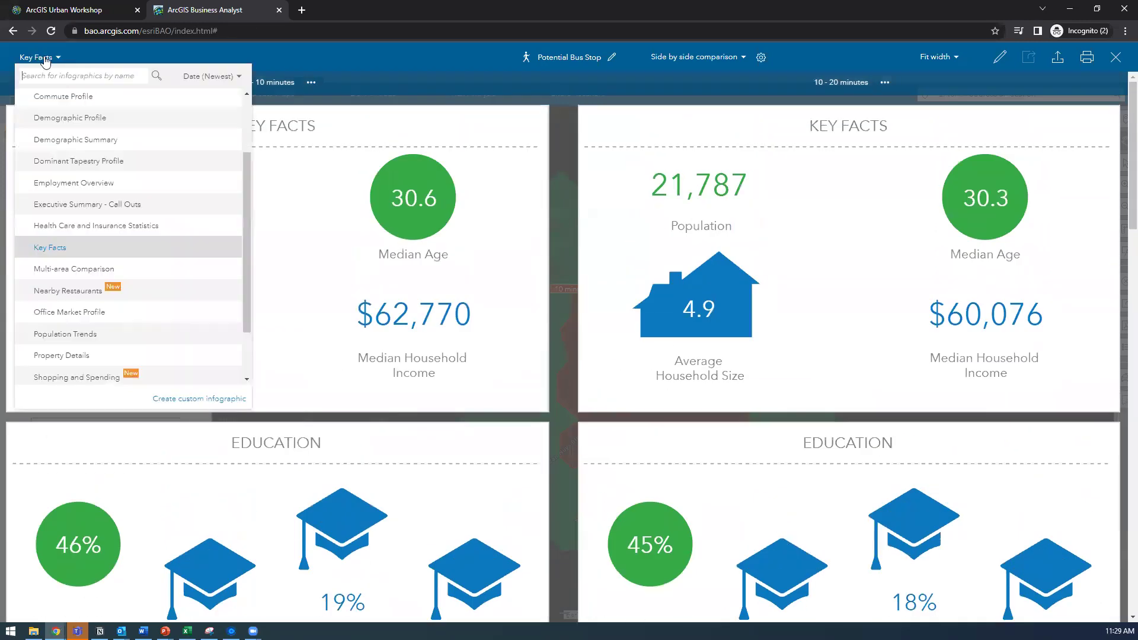
pyautogui.click(102, 125)
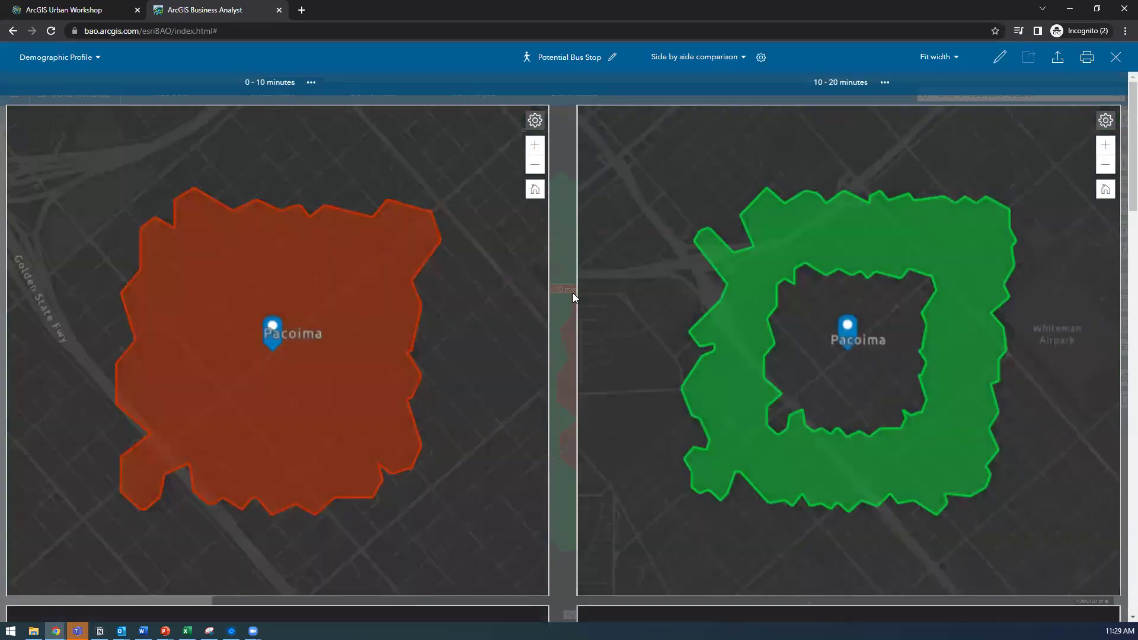
pyautogui.scroll(-6, 573, 296)
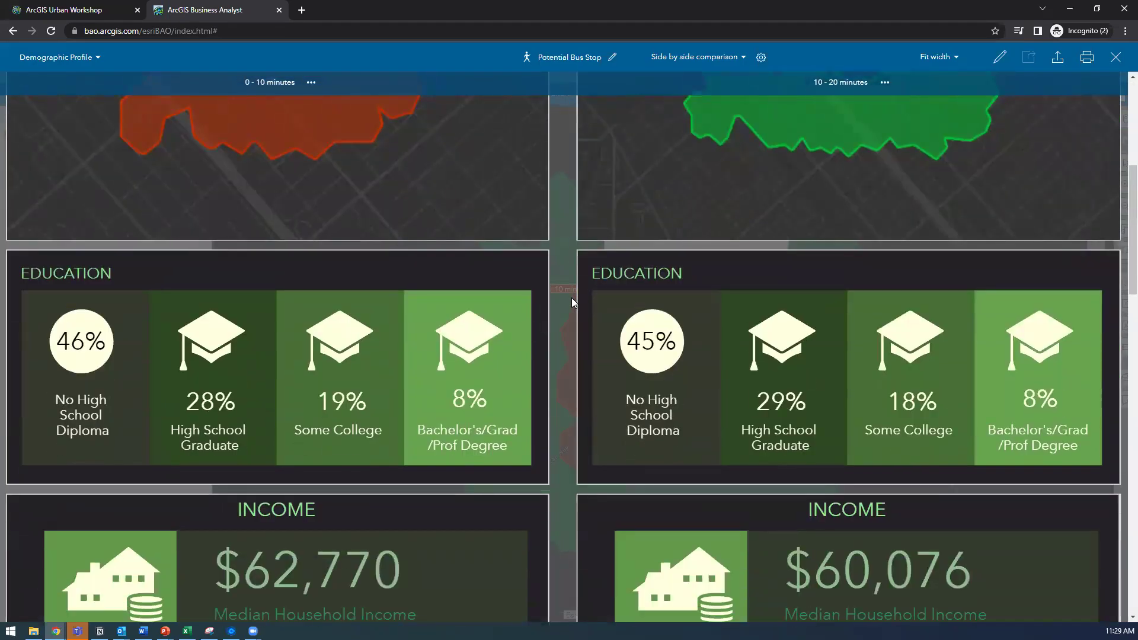
pyautogui.scroll(-2, 571, 298)
pyautogui.scroll(4, 570, 297)
pyautogui.scroll(-8, 568, 298)
pyautogui.scroll(-4, 550, 296)
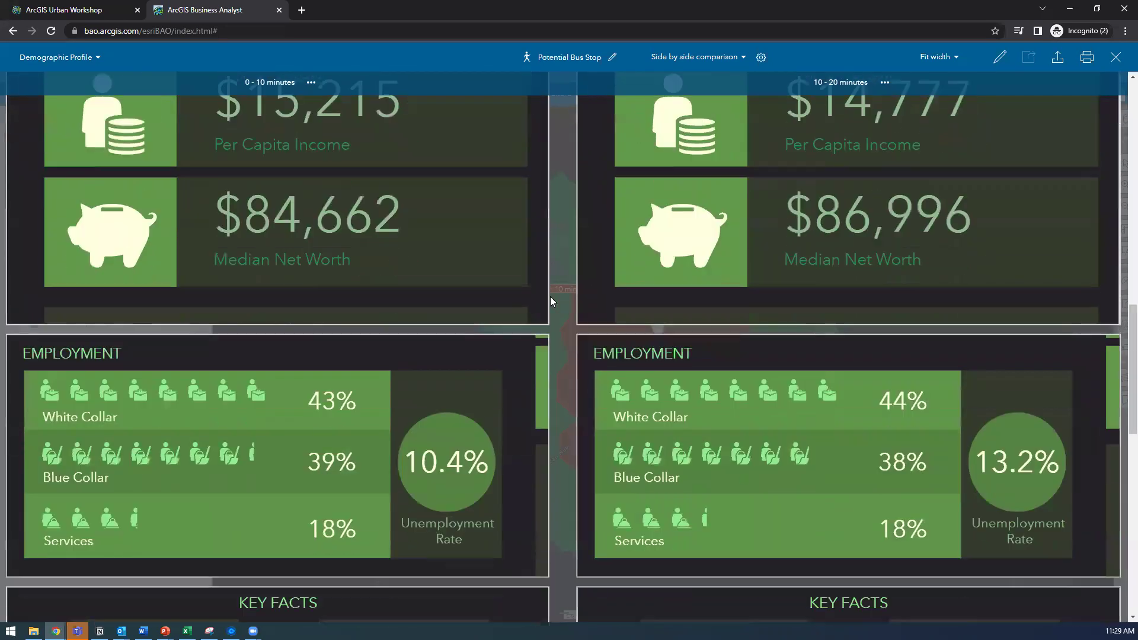
pyautogui.scroll(-8, 550, 296)
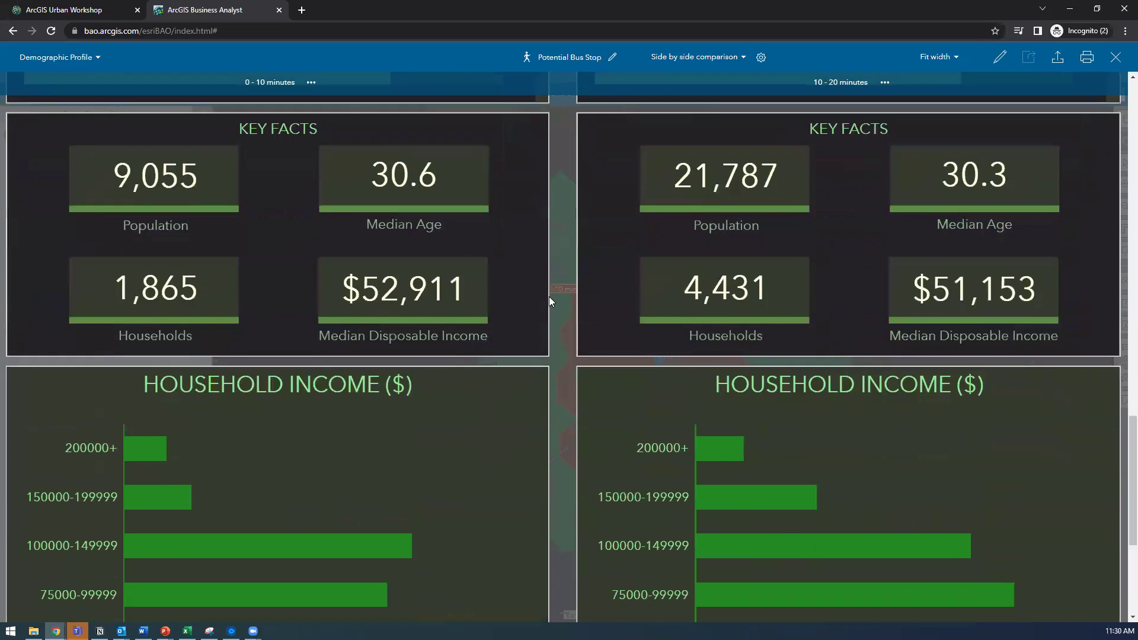
# Step: Review the Demographic Profile comparison from household income back up to the walk-time maps, and close the infographic and the site's pop-up
pyautogui.scroll(-3, 549, 296)
pyautogui.scroll(13, 548, 297)
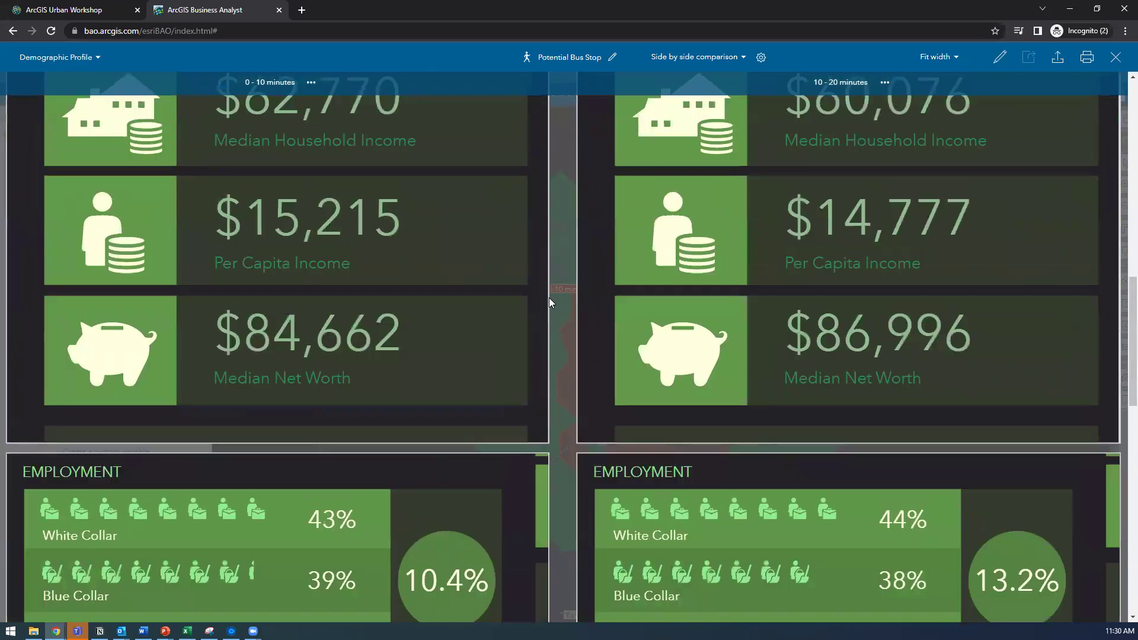
pyautogui.scroll(13, 549, 297)
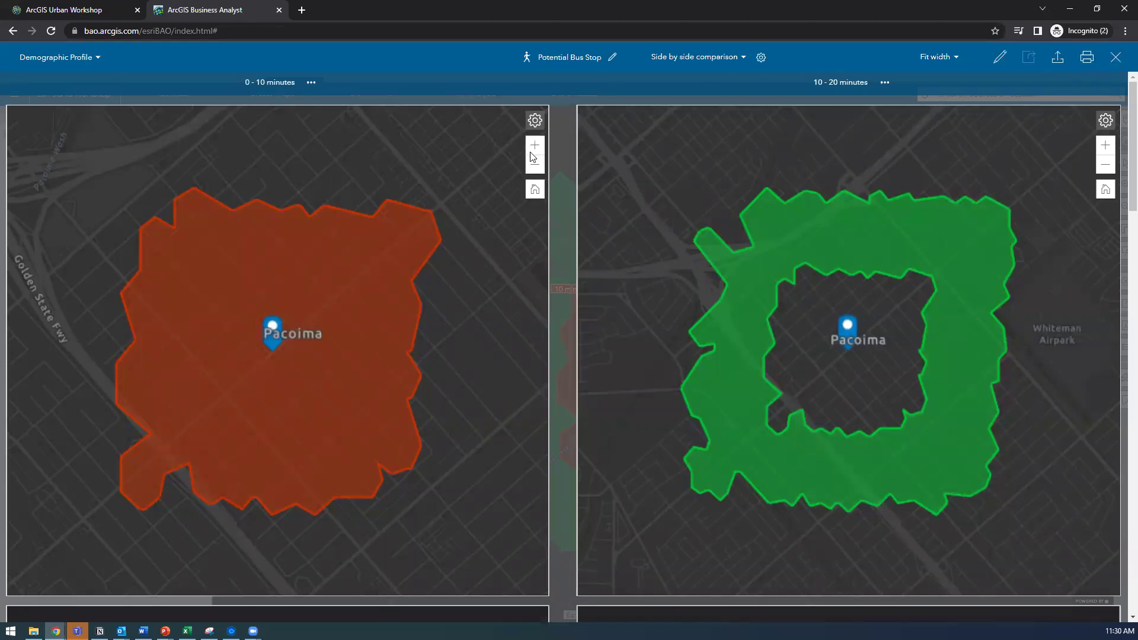
pyautogui.click(1116, 57)
pyautogui.moveTo(782, 377); pyautogui.dragTo(752, 368)
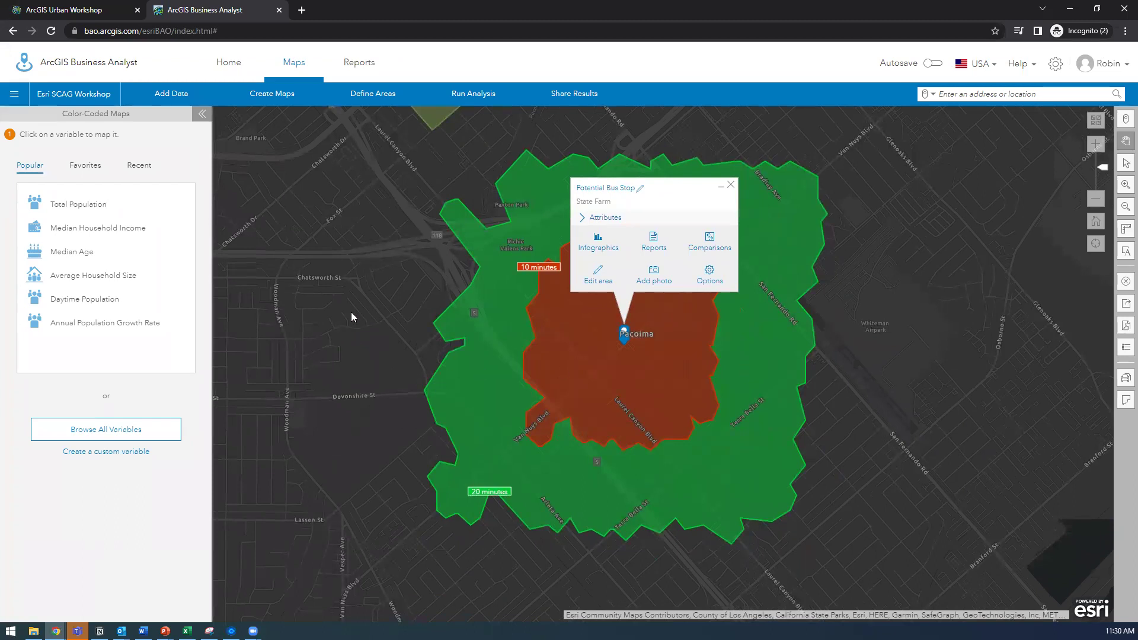
pyautogui.click(730, 184)
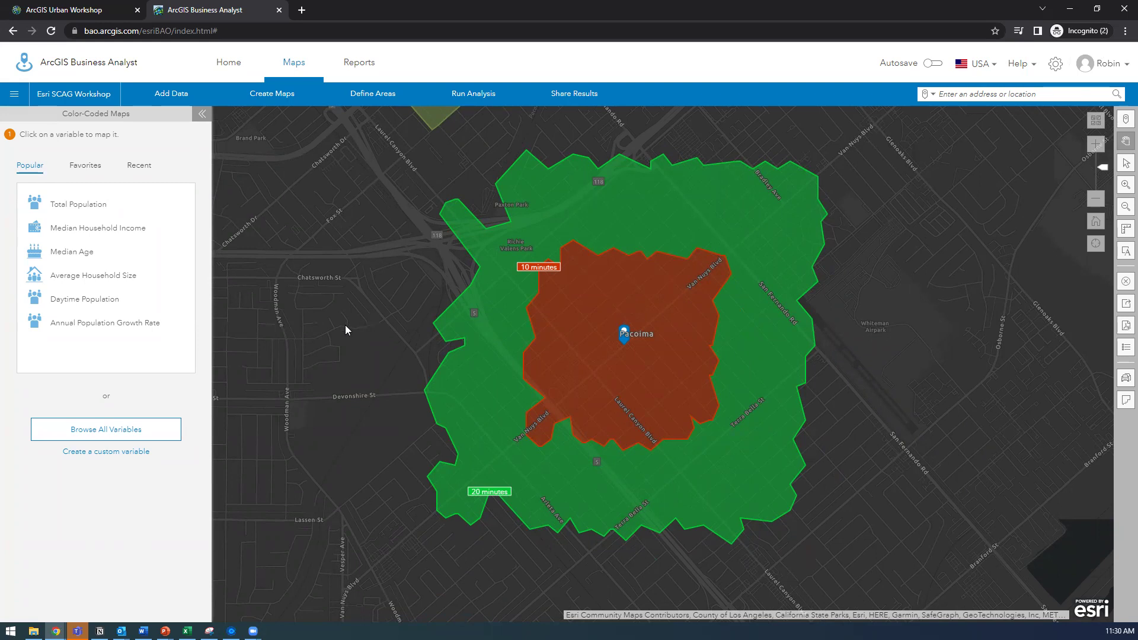
pyautogui.hotkey('alt', 'Tab')
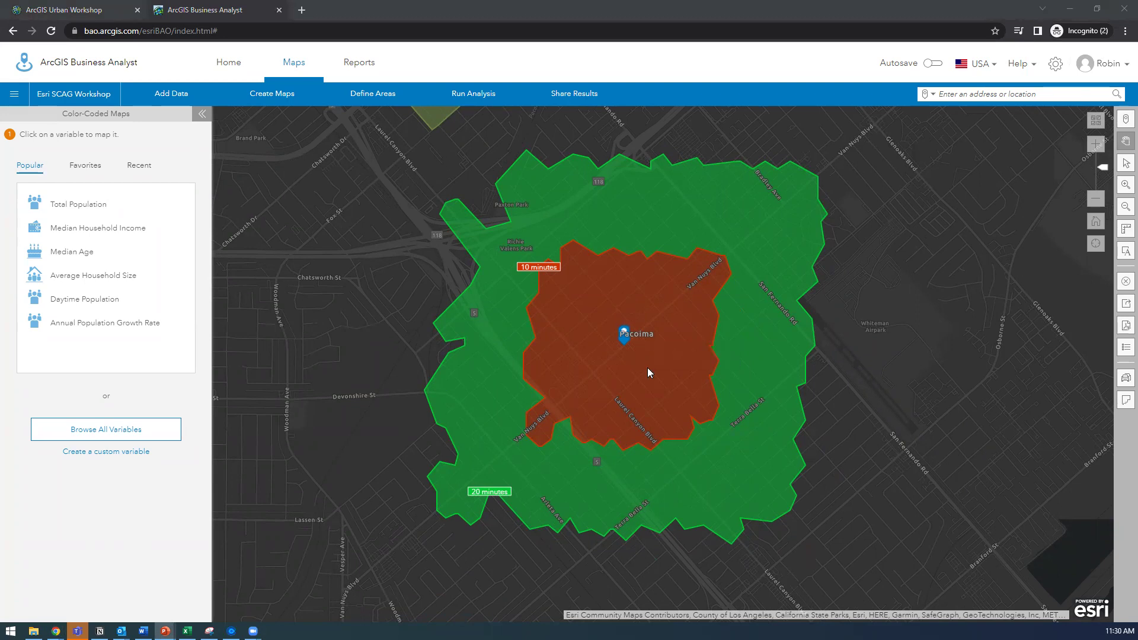
# Step: Clear the Potential Bus Stop site from the map, keeping San Fernando City, CA
pyautogui.click(623, 331)
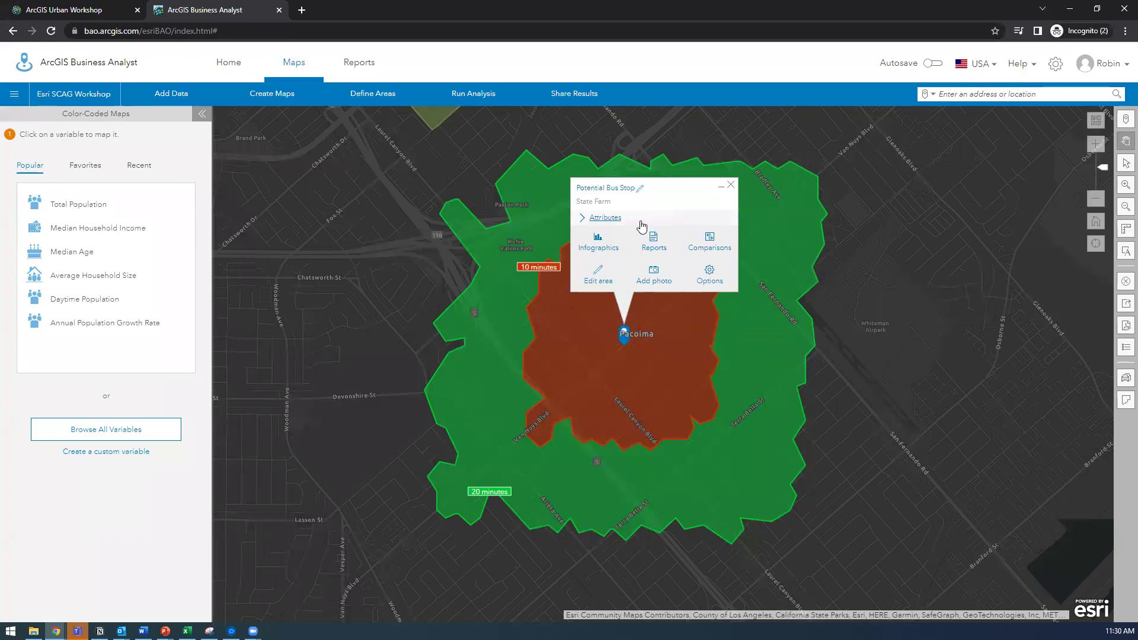
pyautogui.click(1125, 281)
pyautogui.click(495, 330)
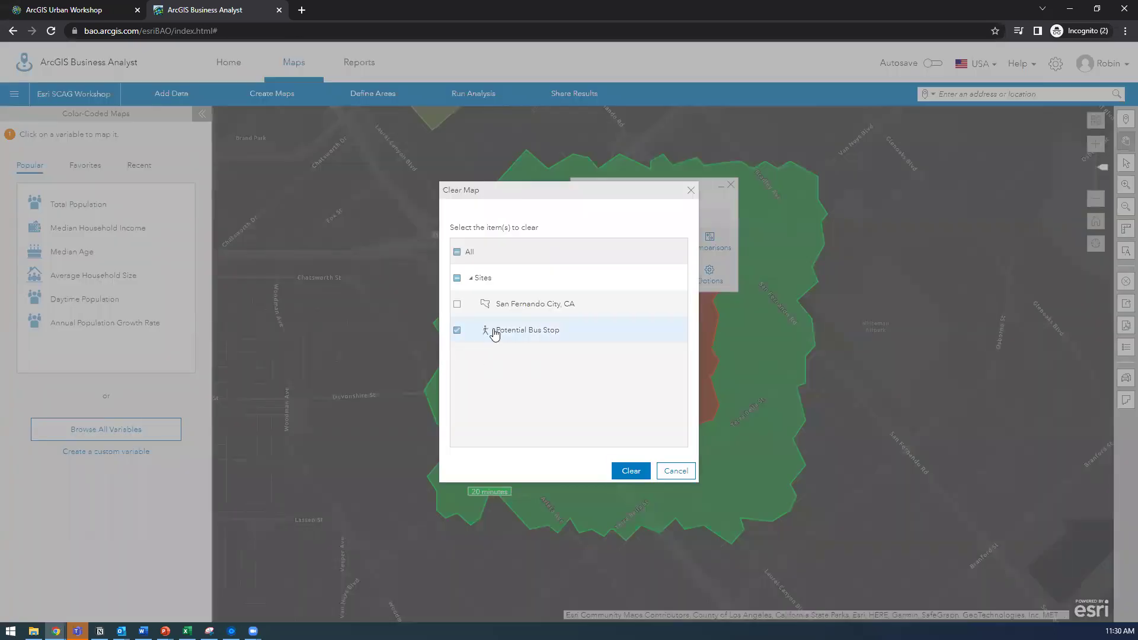
pyautogui.click(621, 468)
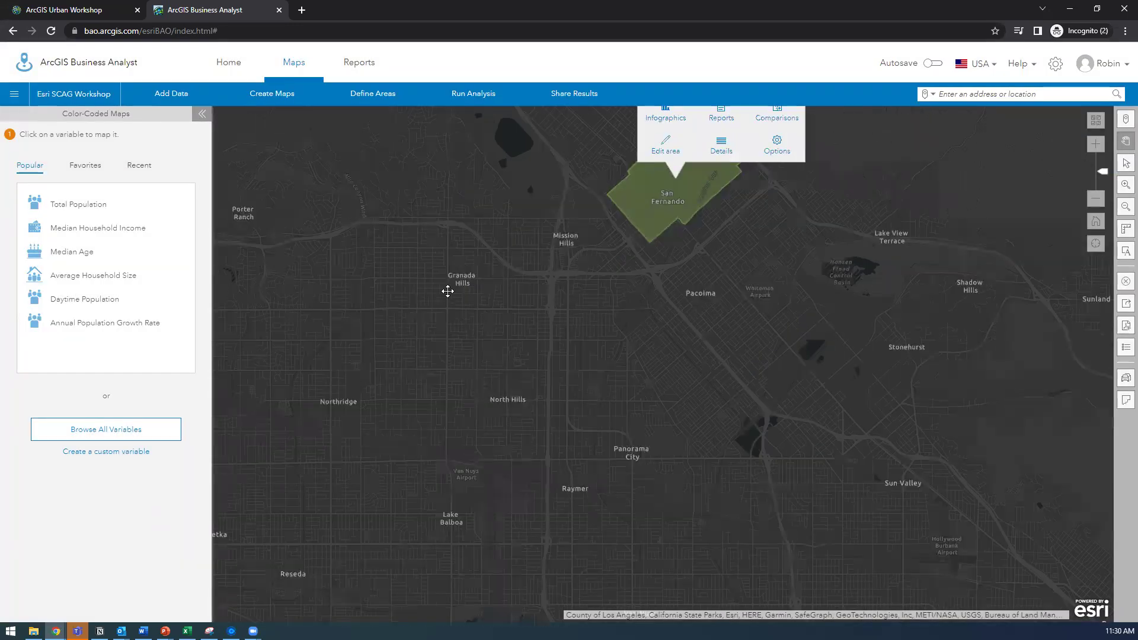
# Step: Place a location point just north of Nordhoff St, near its junction with Nordhoff Way, west of Tampa Ave in Northridge
pyautogui.moveTo(448, 290); pyautogui.dragTo(556, 294)
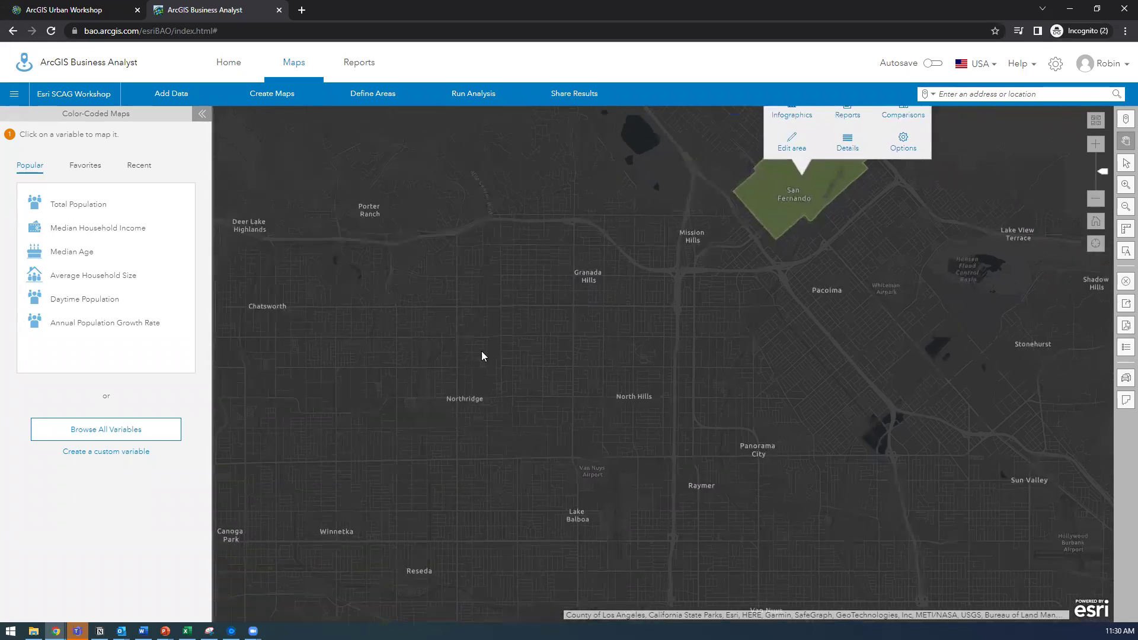
pyautogui.scroll(1, 481, 351)
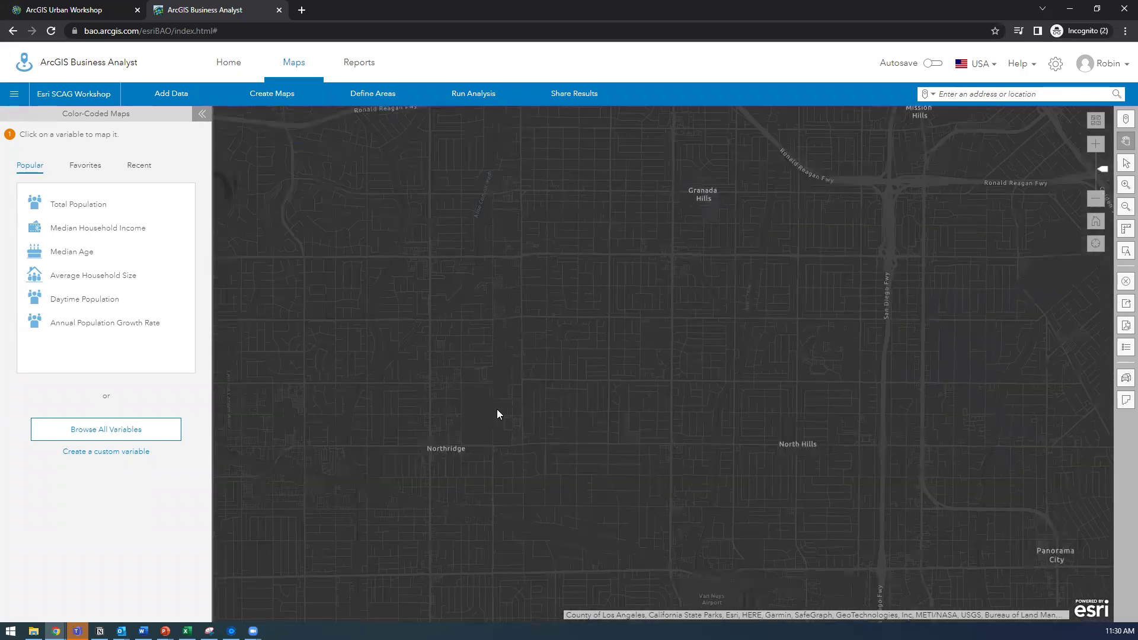
pyautogui.scroll(1, 468, 426)
pyautogui.scroll(2, 484, 439)
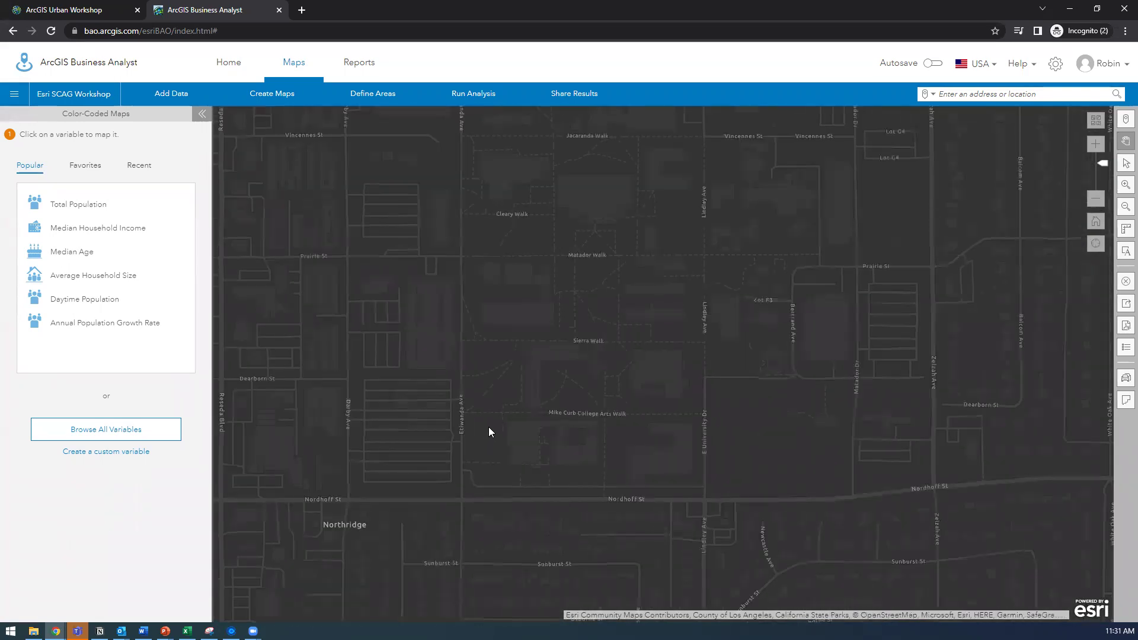
pyautogui.scroll(-2, 454, 421)
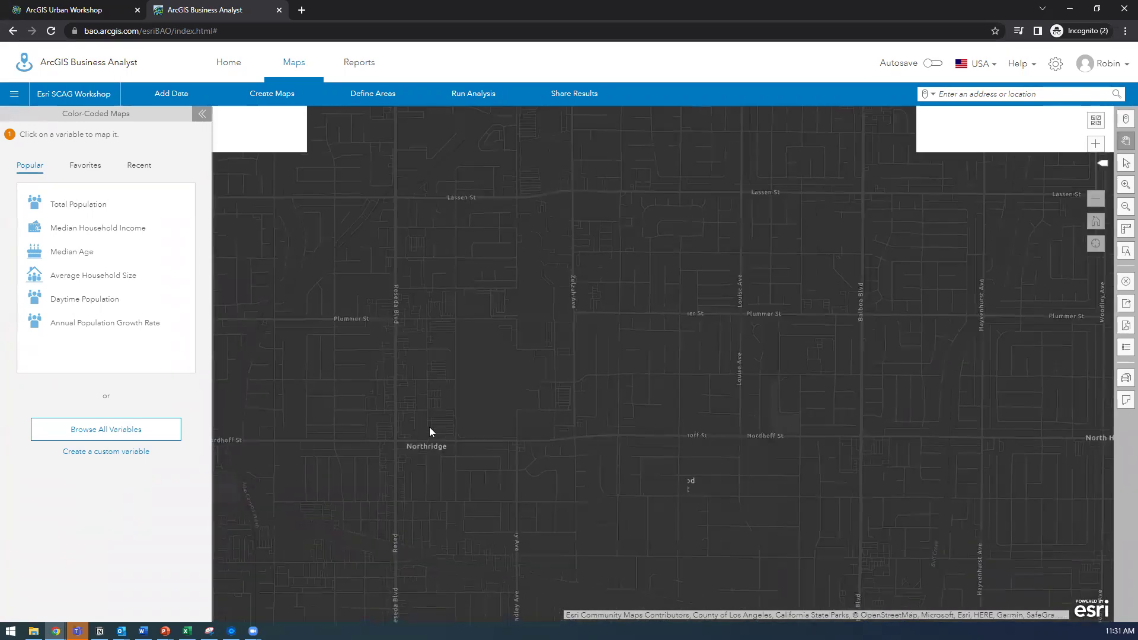
pyautogui.moveTo(463, 421); pyautogui.dragTo(570, 405)
pyautogui.scroll(1, 520, 395)
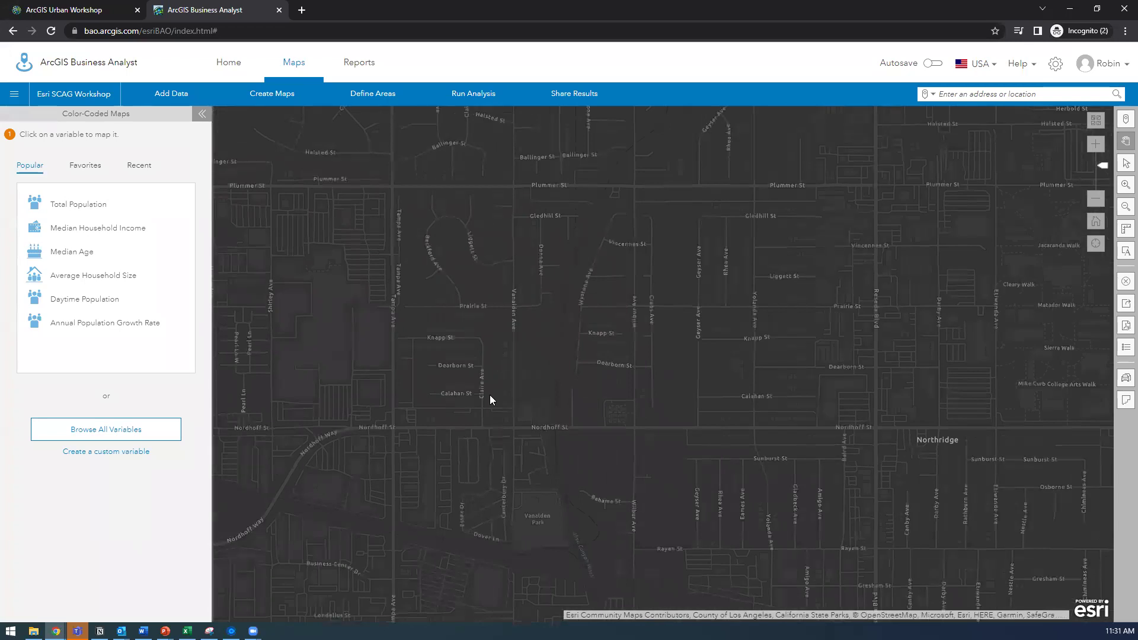
pyautogui.moveTo(423, 384); pyautogui.dragTo(541, 381)
pyautogui.scroll(1, 437, 375)
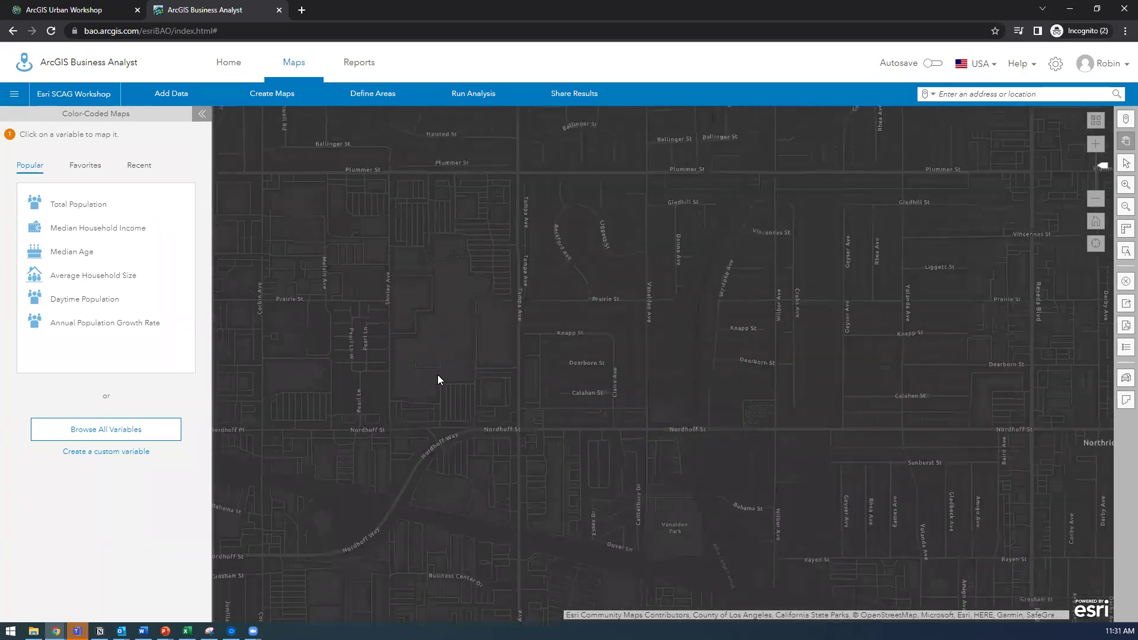
pyautogui.moveTo(464, 348); pyautogui.dragTo(512, 357)
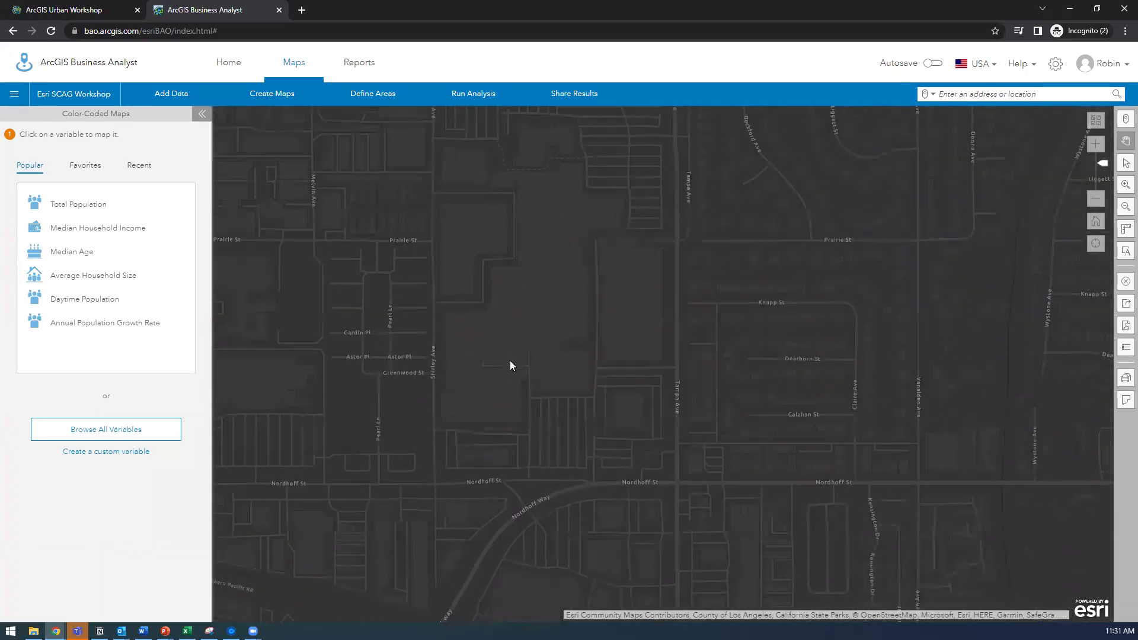
pyautogui.moveTo(523, 442); pyautogui.dragTo(564, 437)
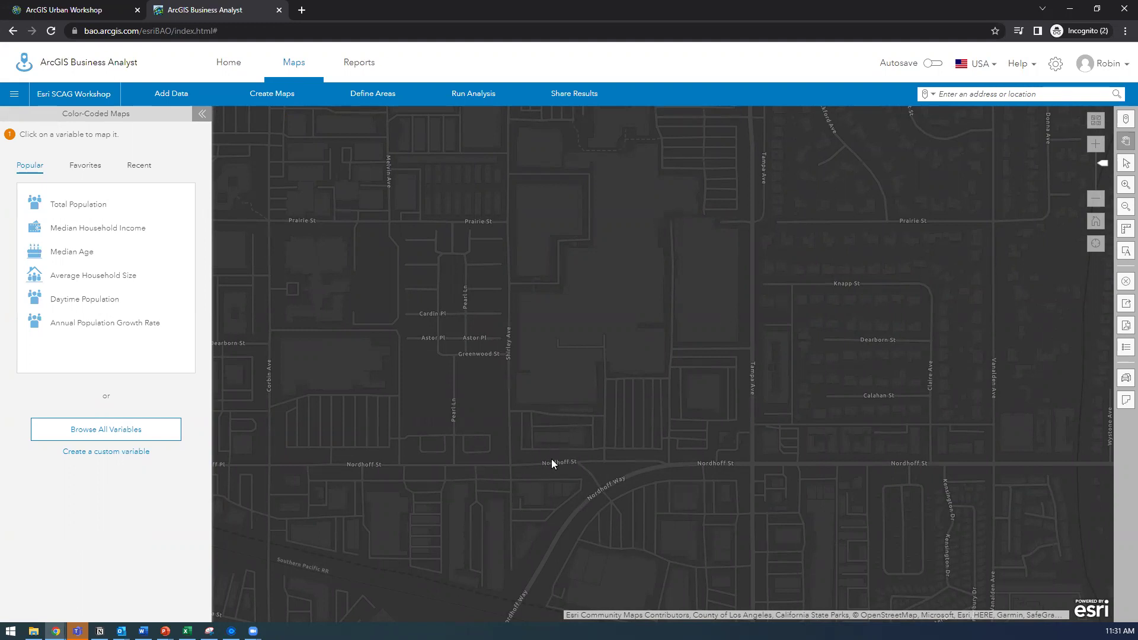
pyautogui.click(1124, 120)
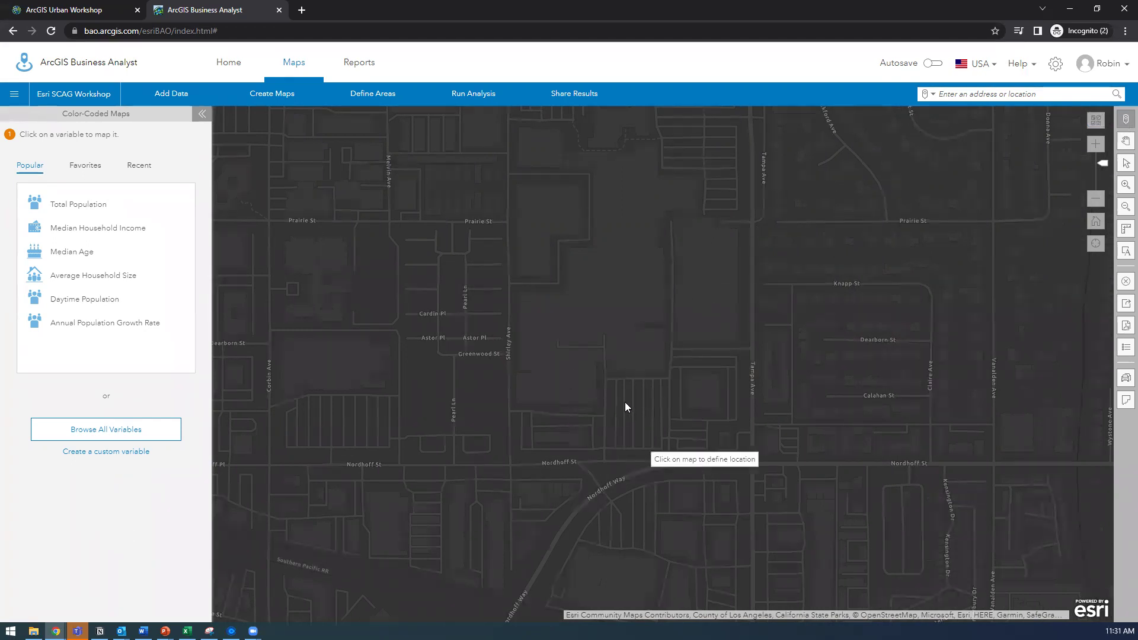
pyautogui.click(560, 440)
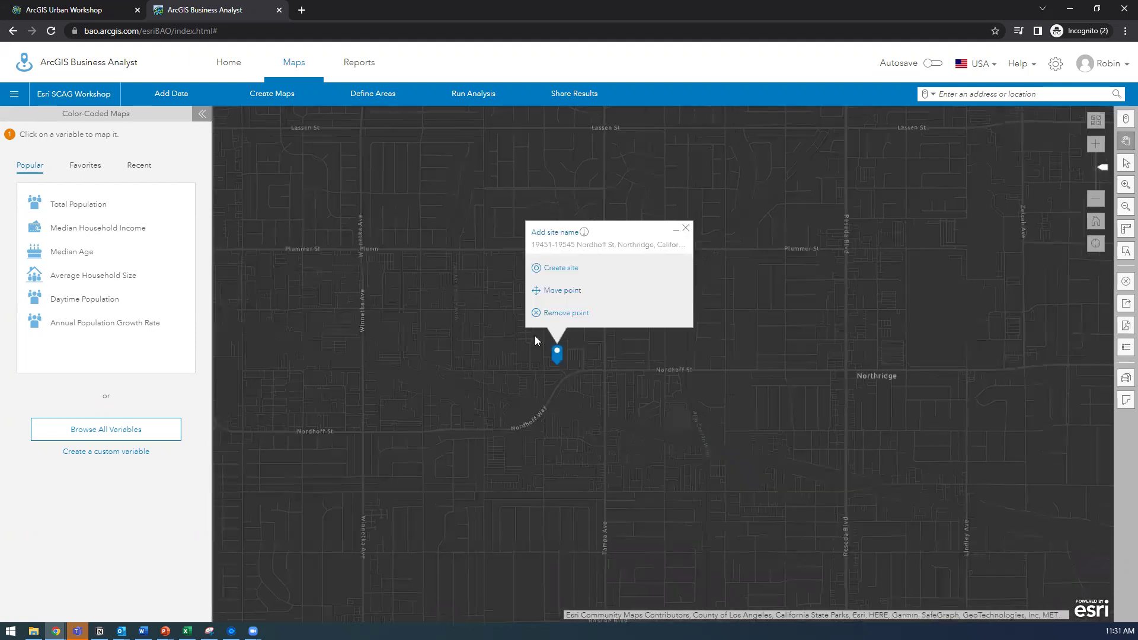
# Step: Name the new Northridge location point "Porto's"
pyautogui.moveTo(554, 353)
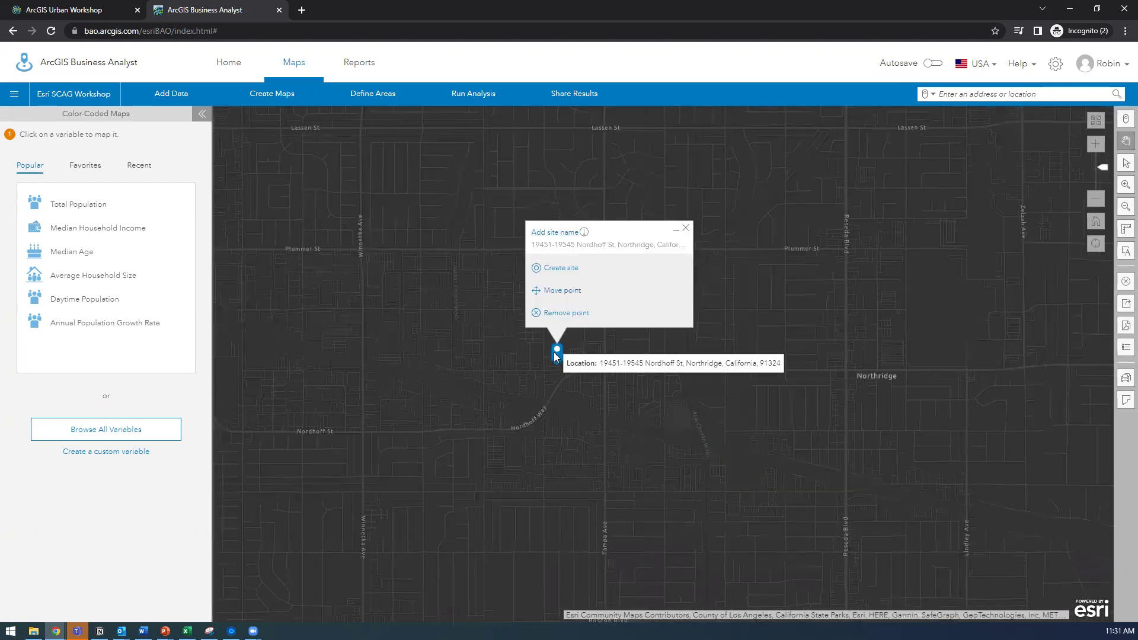
pyautogui.click(555, 236)
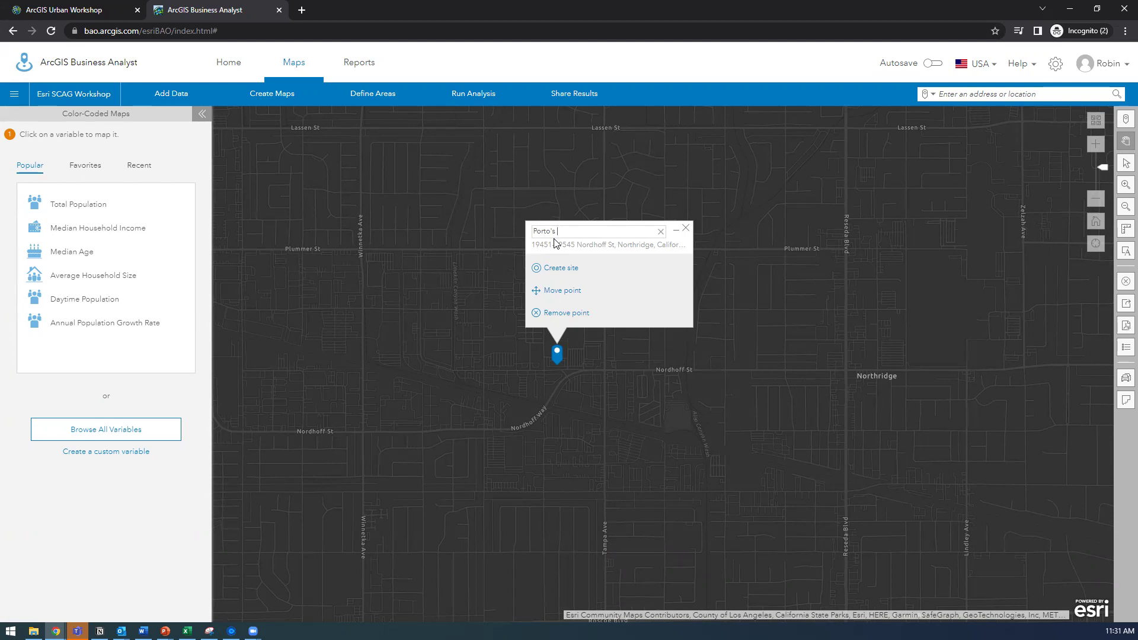
pyautogui.press('Return')
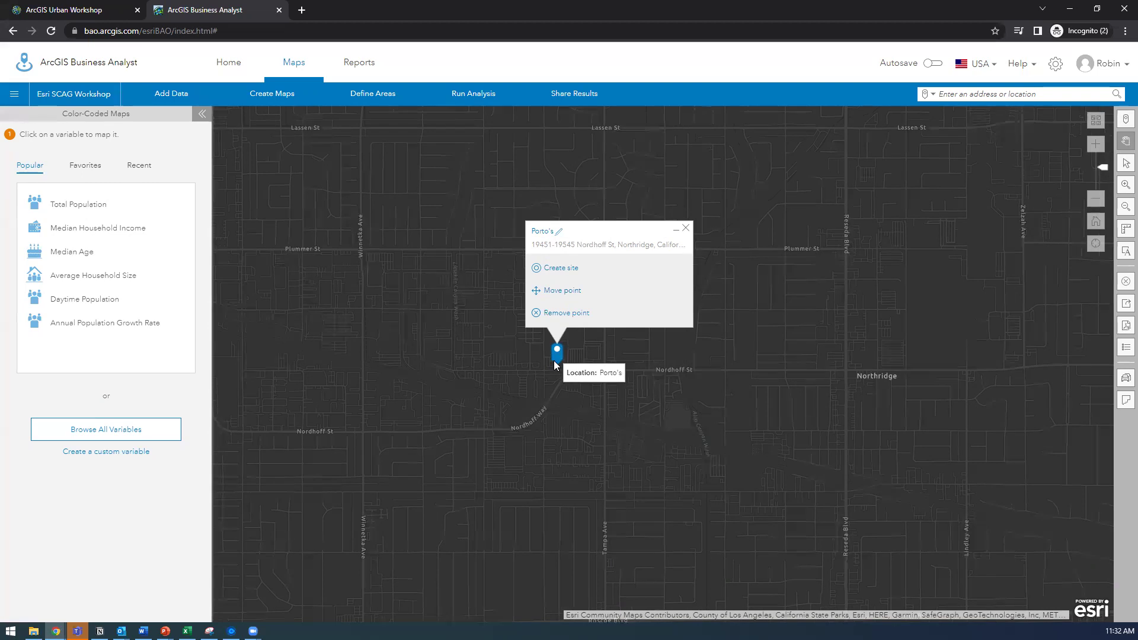
# Step: Create banded drive-time areas of 5 and 10 minutes around Porto's, removing the third time value
pyautogui.click(561, 270)
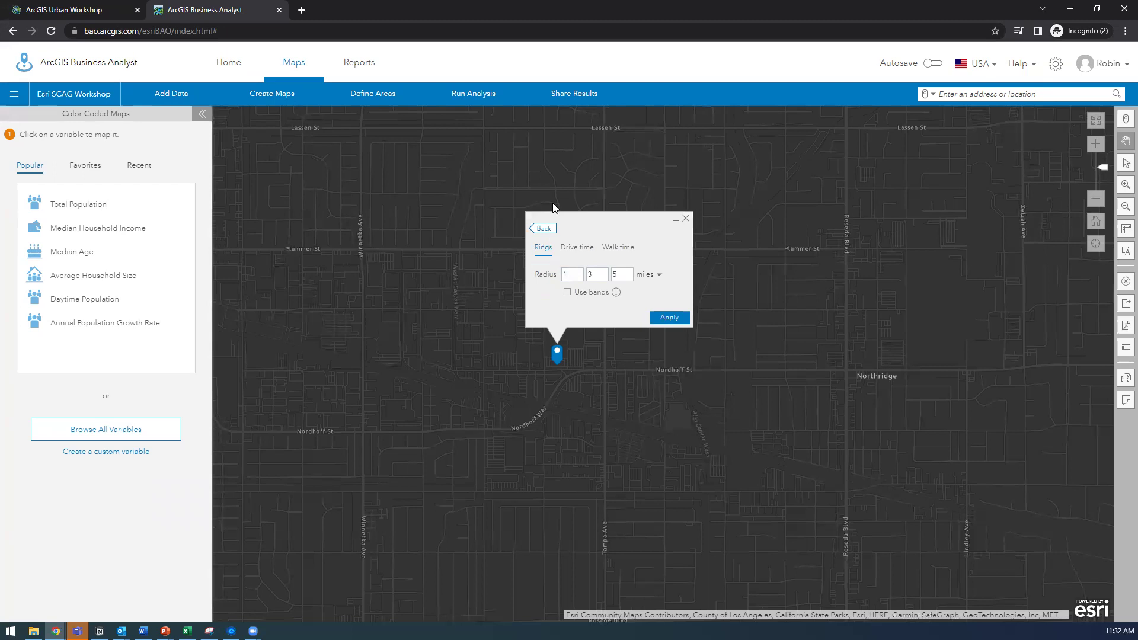
pyautogui.doubleClick(566, 276)
pyautogui.click(574, 249)
pyautogui.click(566, 279)
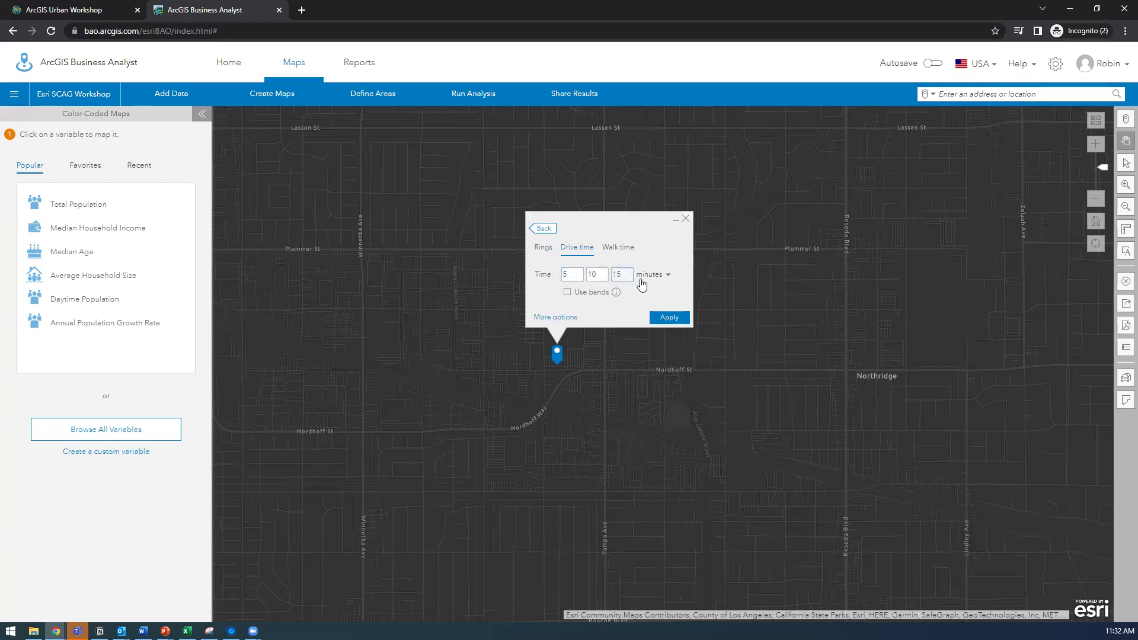
pyautogui.click(617, 250)
pyautogui.click(584, 251)
pyautogui.click(575, 277)
pyautogui.doubleClick(627, 276)
pyautogui.press('BackSpace')
pyautogui.click(669, 317)
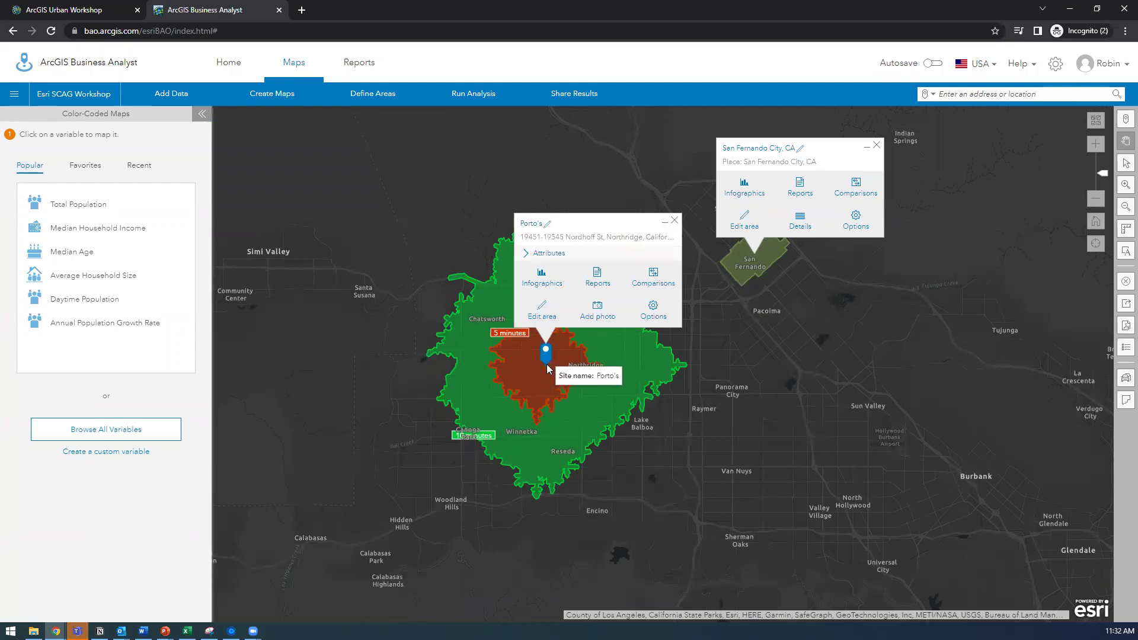
# Step: Open the Key Facts infographic for Porto's and turn on side by side comparison of the 0 - 5 and 5 - 10 minutes bands
pyautogui.scroll(1, 547, 365)
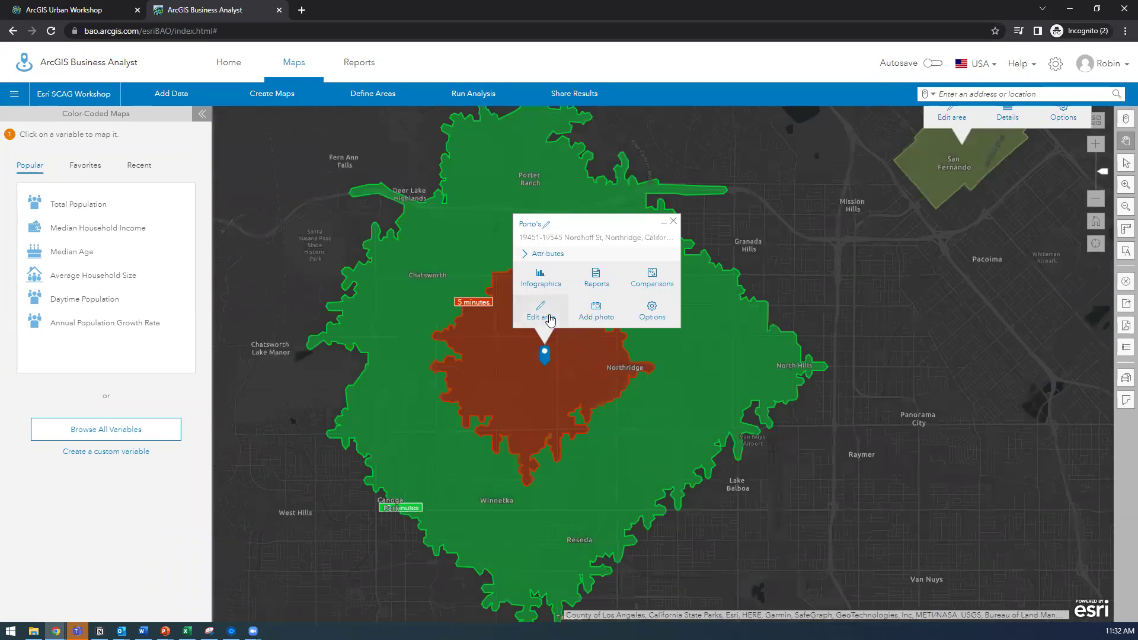
pyautogui.moveTo(563, 441); pyautogui.dragTo(584, 407)
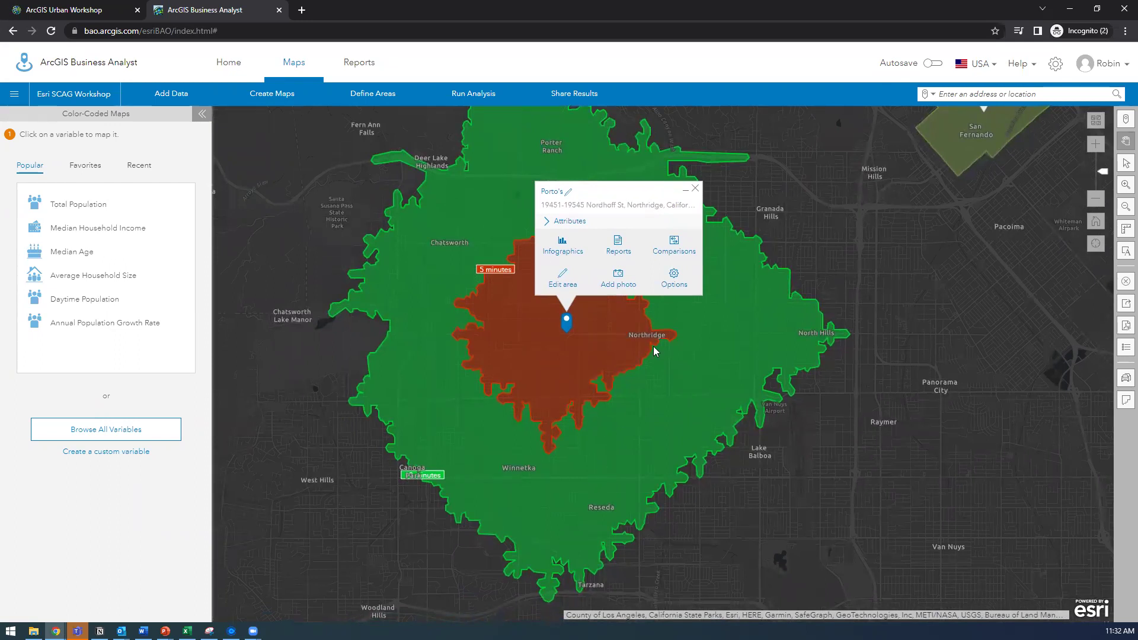
pyautogui.click(696, 190)
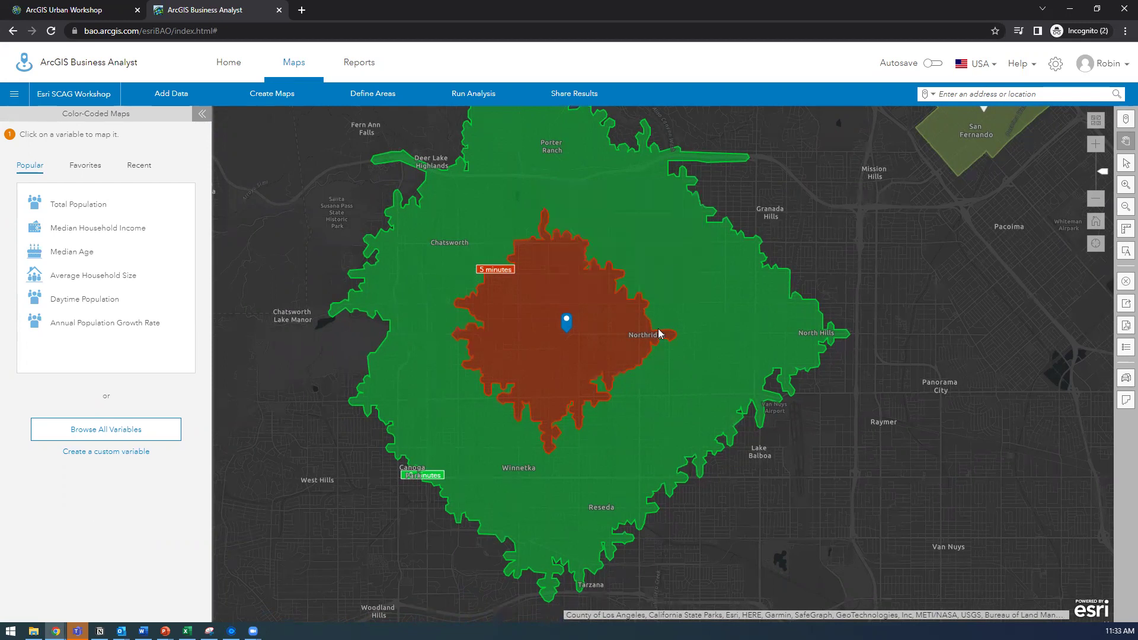
pyautogui.click(711, 353)
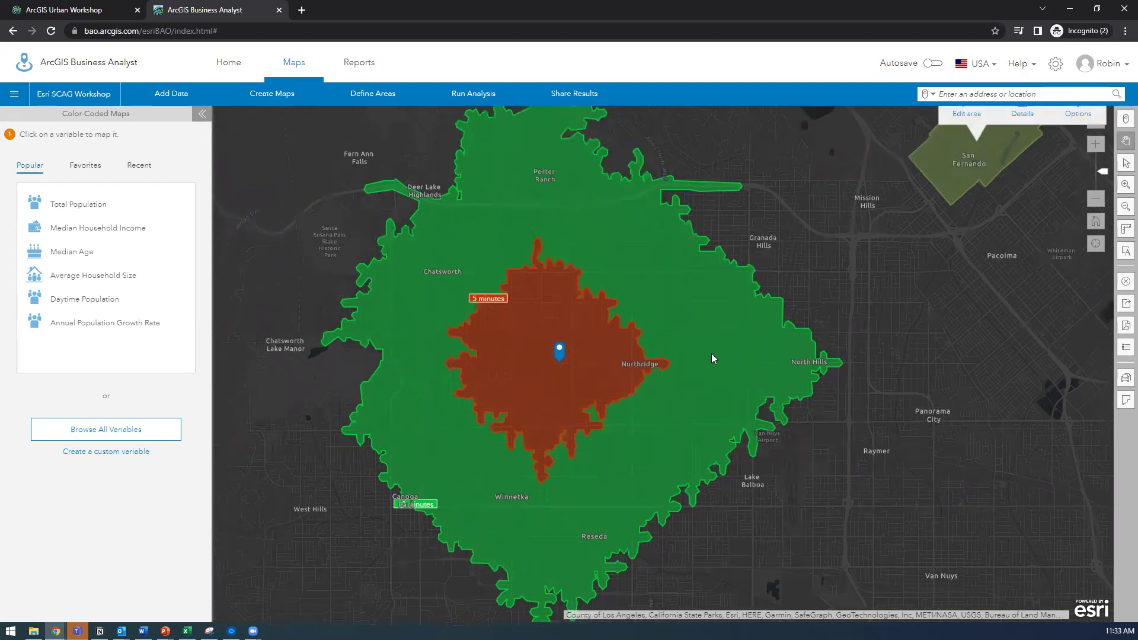
pyautogui.click(555, 358)
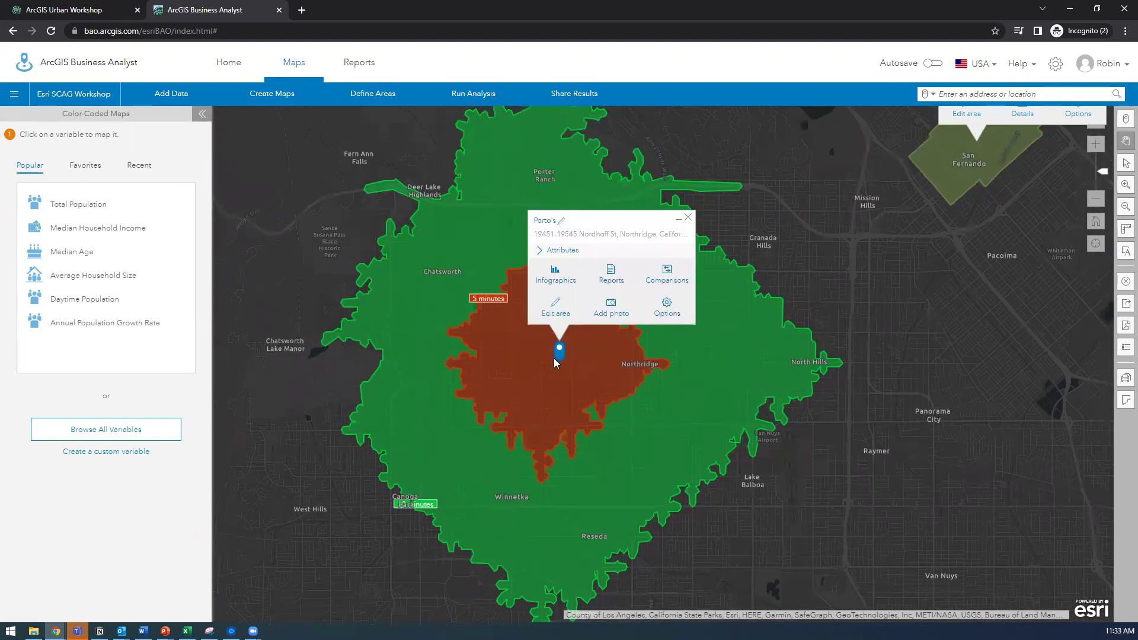
pyautogui.click(551, 282)
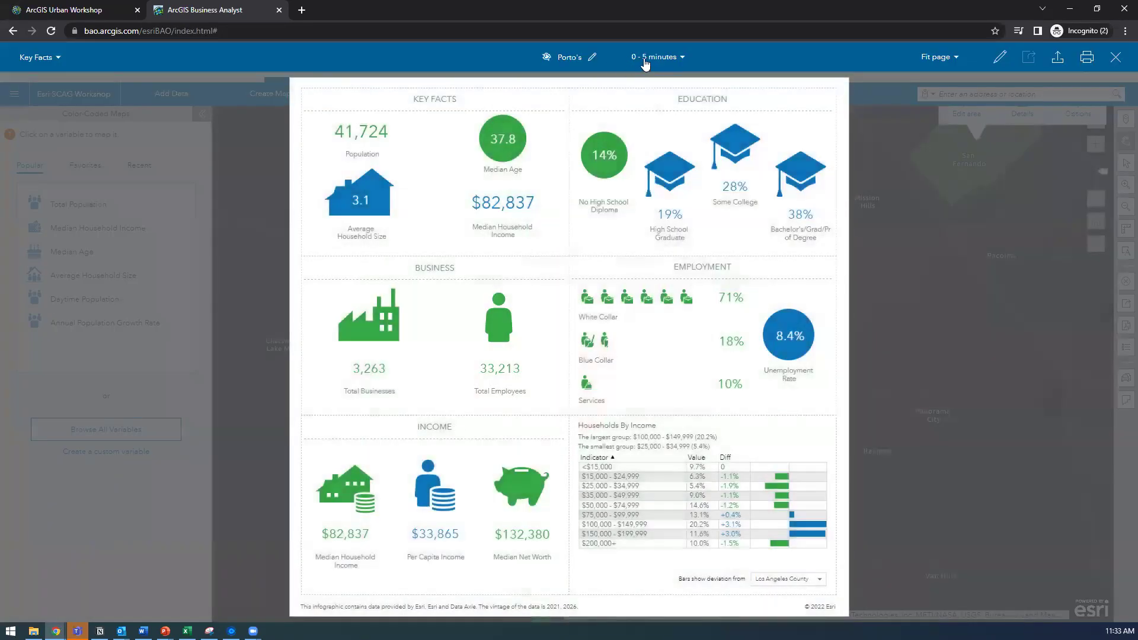
pyautogui.click(645, 61)
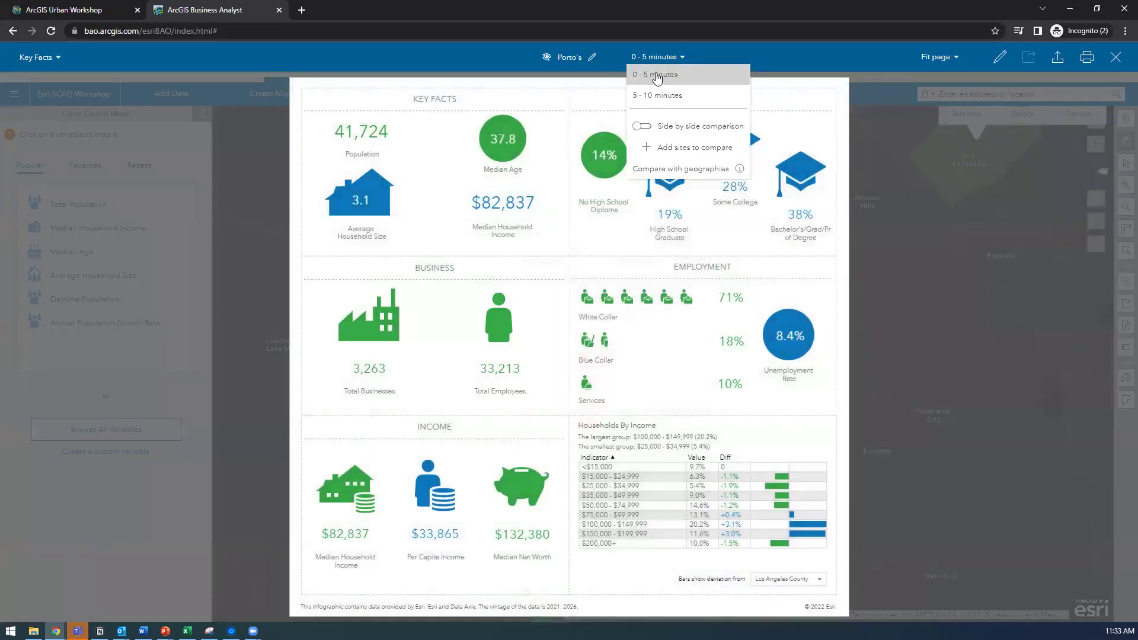
pyautogui.click(637, 125)
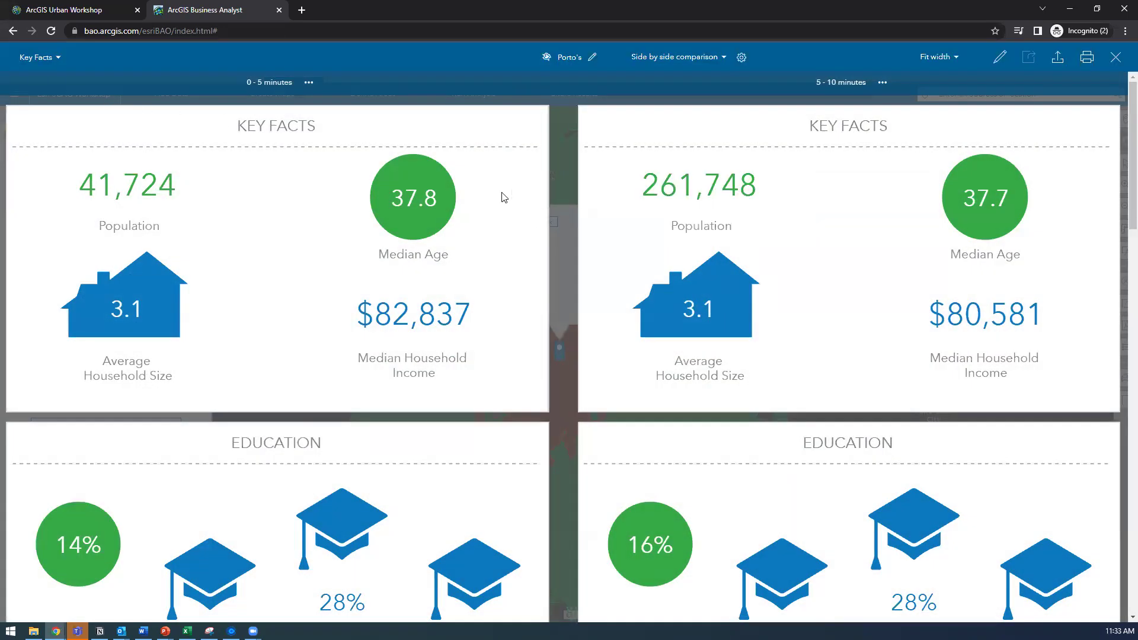
# Step: Examine the key facts, education, business and employment figures for both drive-time bands, returning to the start of the comparison
pyautogui.scroll(-1, 566, 180)
pyautogui.scroll(-9, 565, 175)
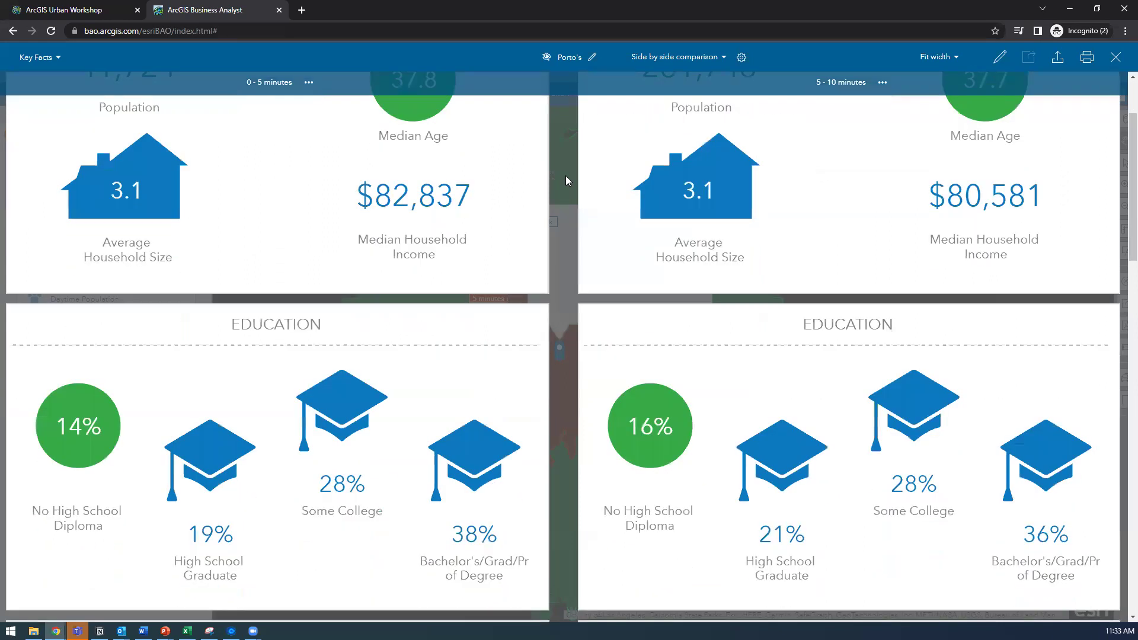
pyautogui.scroll(-12, 566, 175)
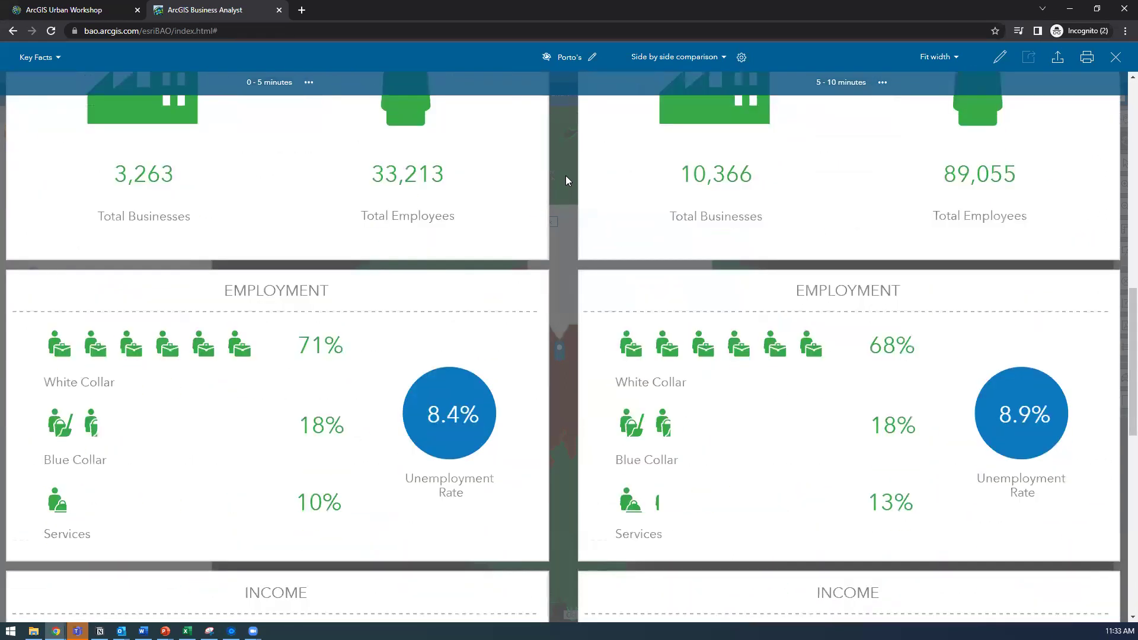
pyautogui.scroll(17, 564, 176)
pyautogui.scroll(5, 564, 177)
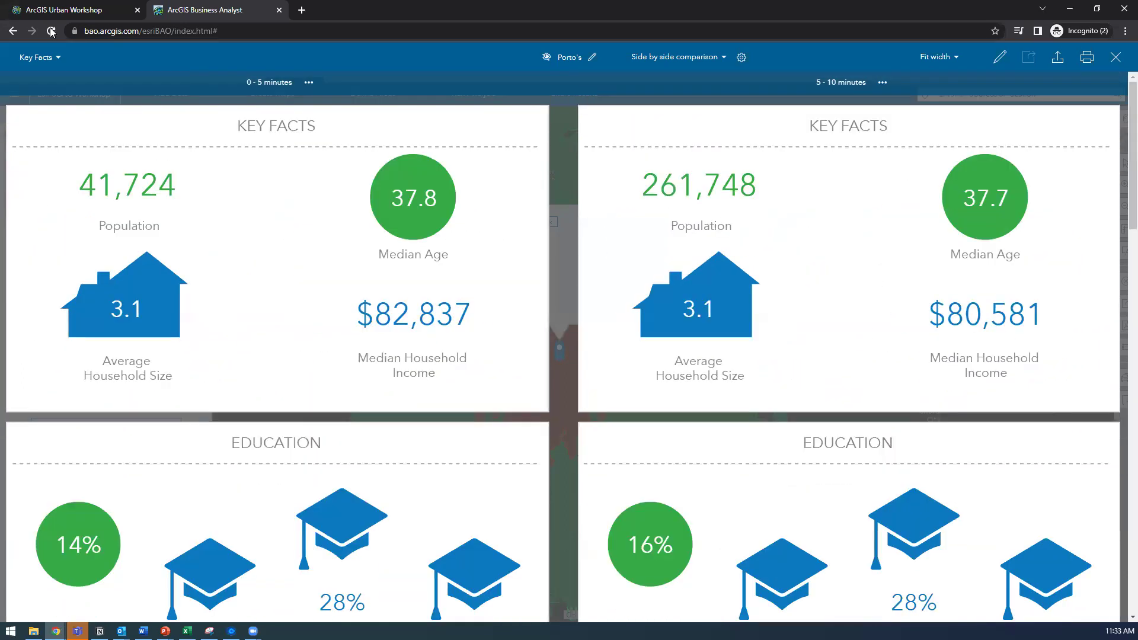
# Step: Switch the Porto's comparison to the Demographic Summary infographic and examine income, drive-time maps, key facts, education and employment for both bands
pyautogui.click(25, 56)
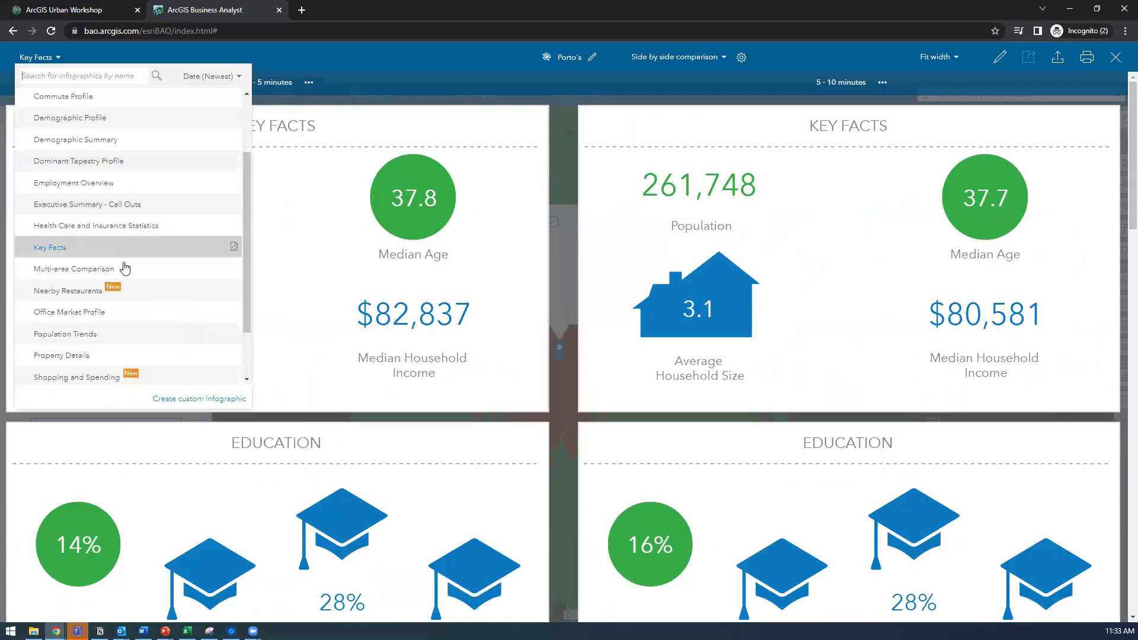
pyautogui.click(128, 138)
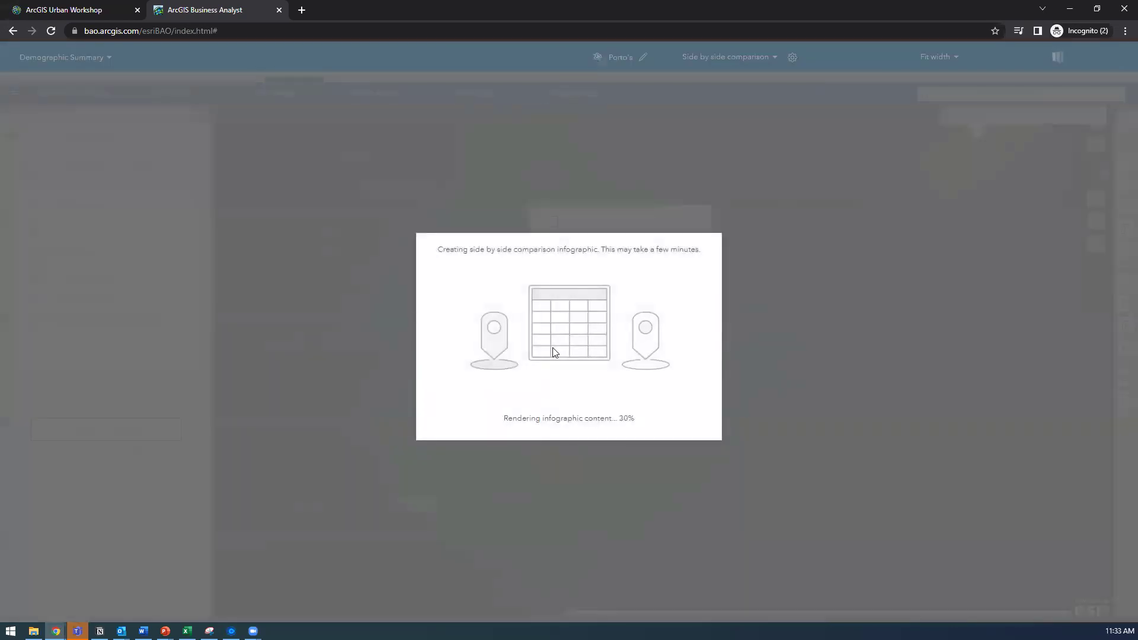
pyautogui.scroll(-4, 563, 330)
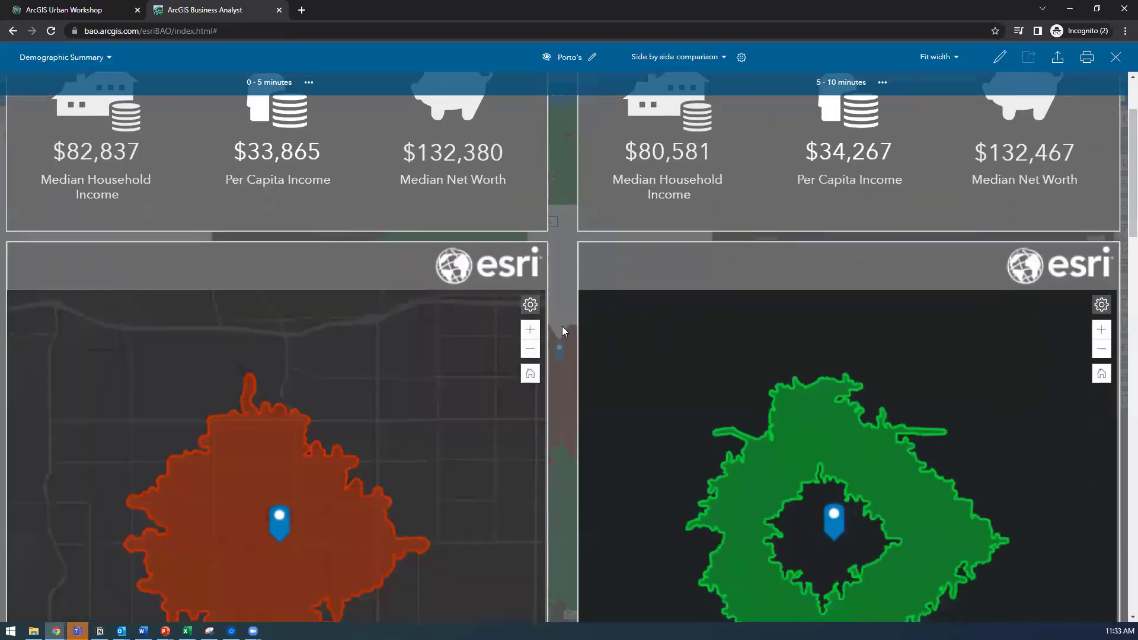
pyautogui.scroll(-1, 563, 331)
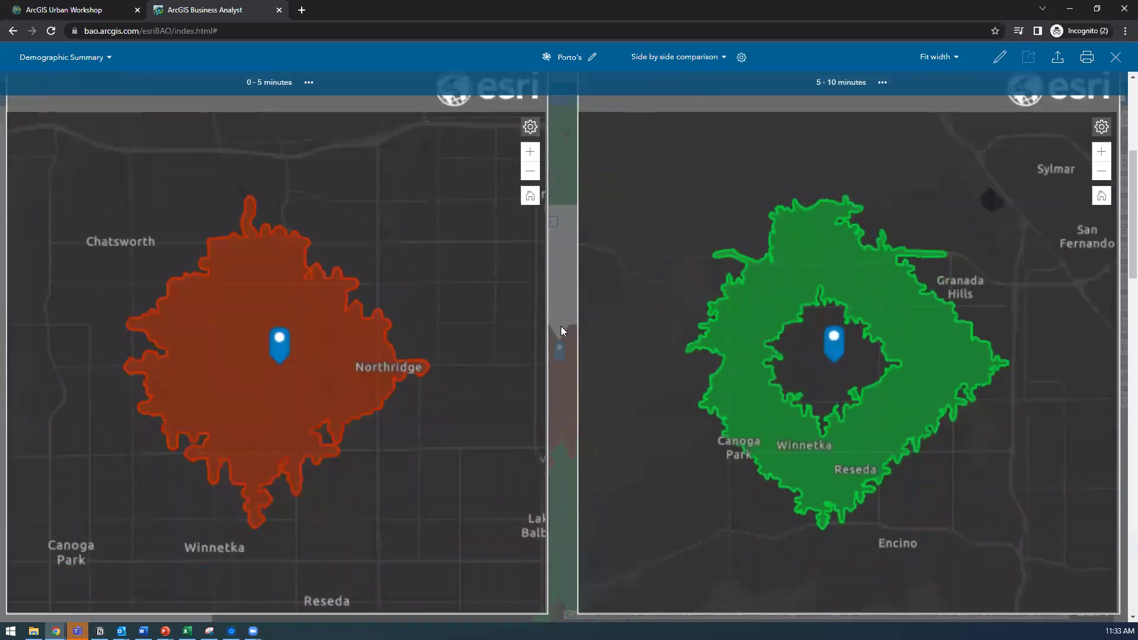
pyautogui.scroll(-5, 561, 327)
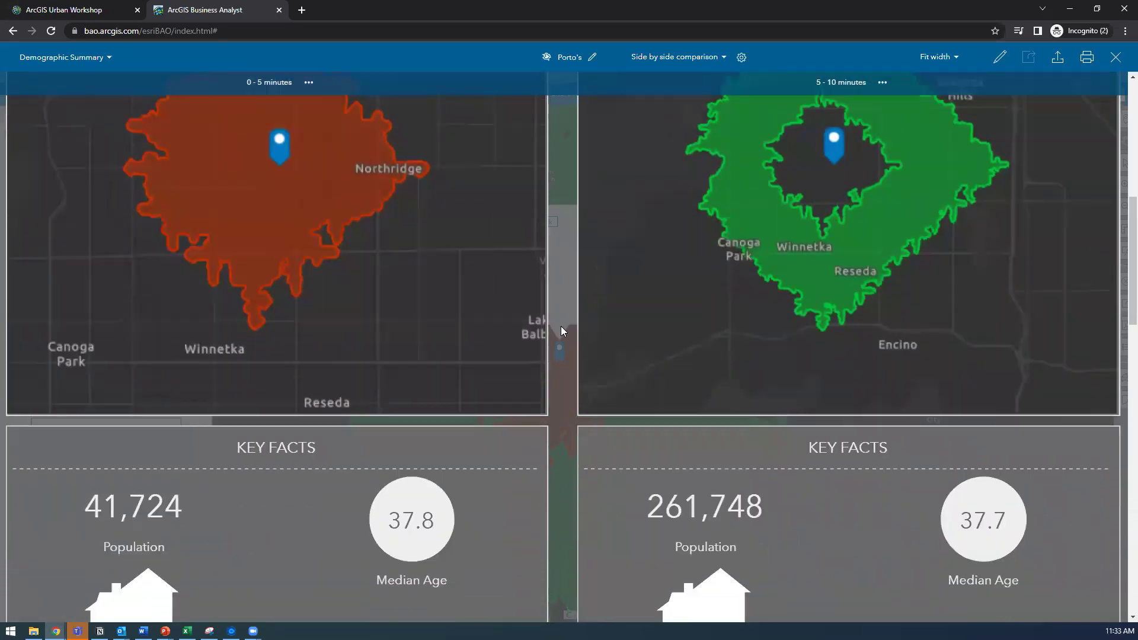
pyautogui.scroll(-2, 561, 328)
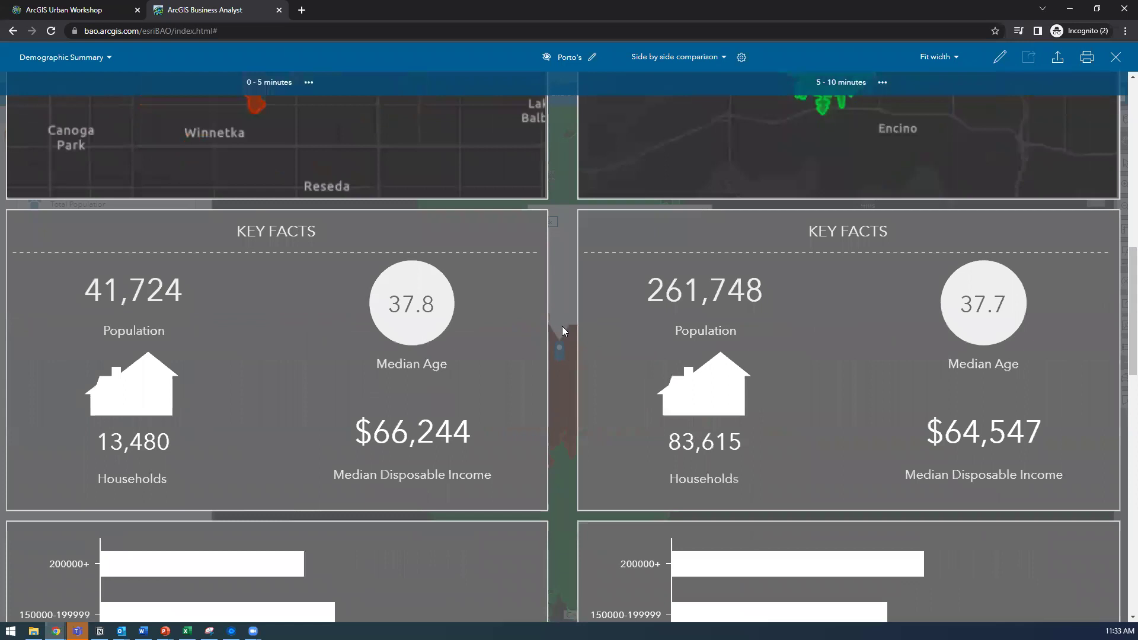
pyautogui.scroll(-3, 562, 329)
pyautogui.scroll(-12, 561, 329)
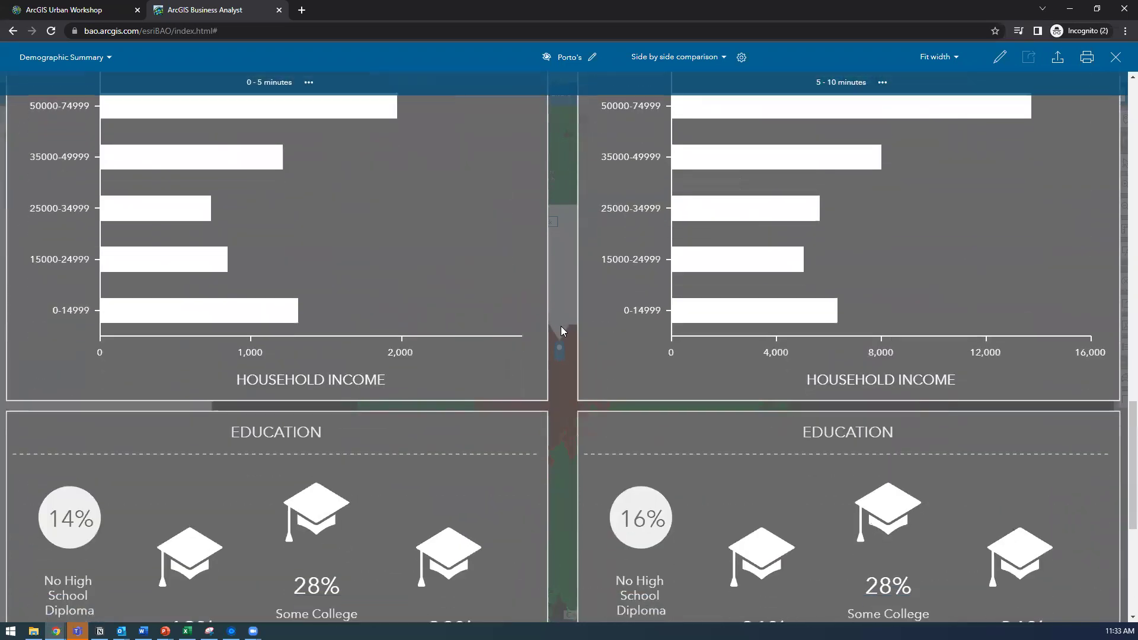
pyautogui.scroll(-2, 561, 326)
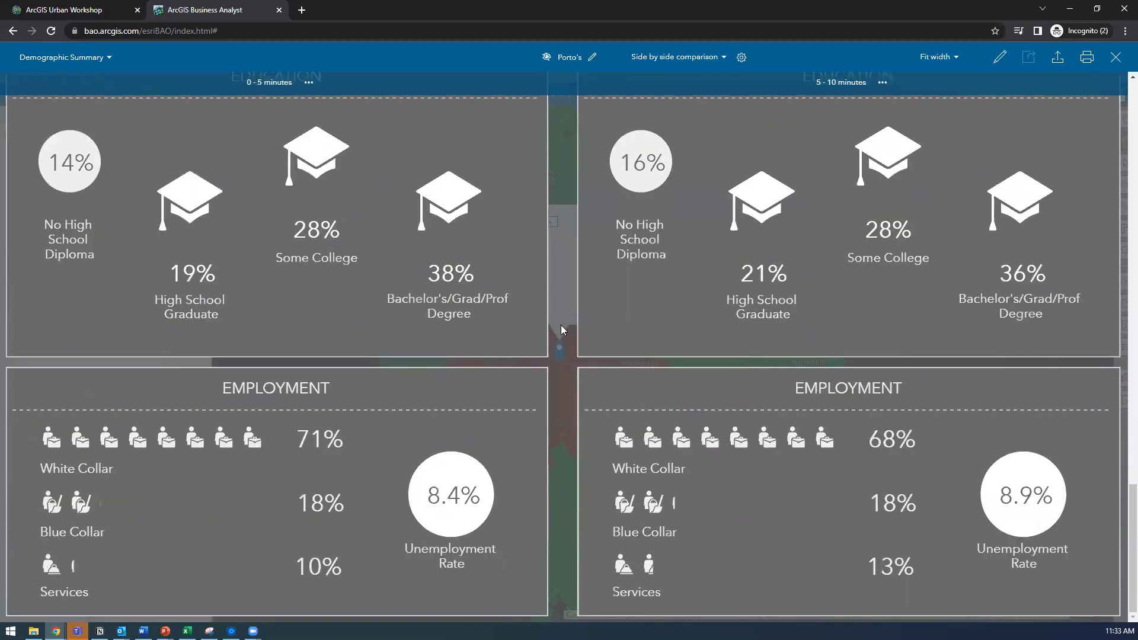
pyautogui.scroll(15, 562, 329)
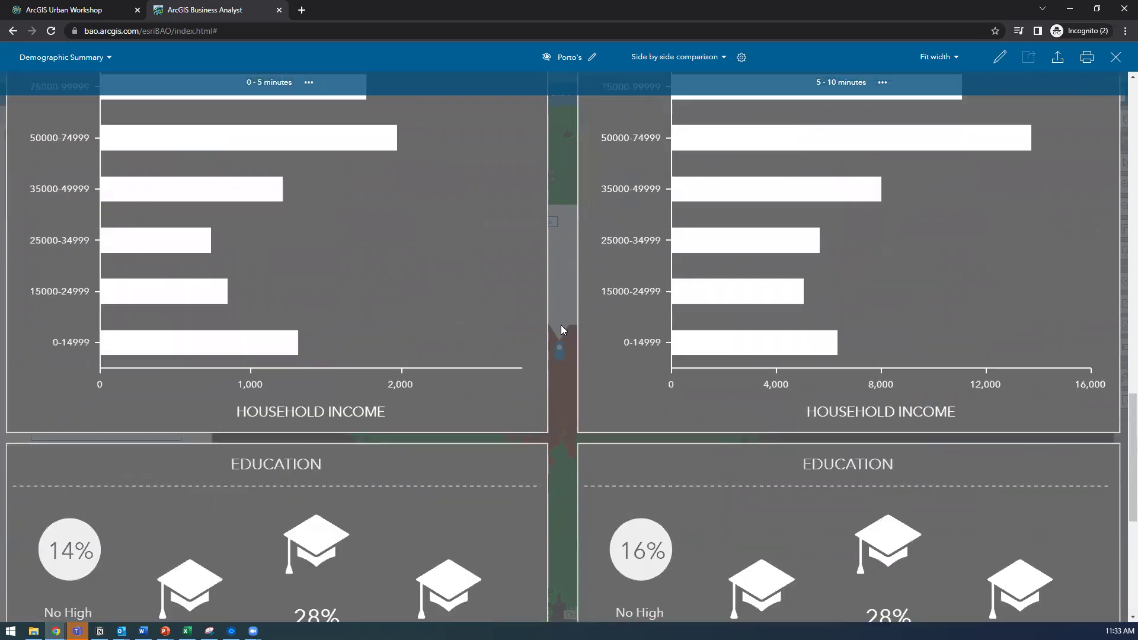
pyautogui.scroll(10, 556, 325)
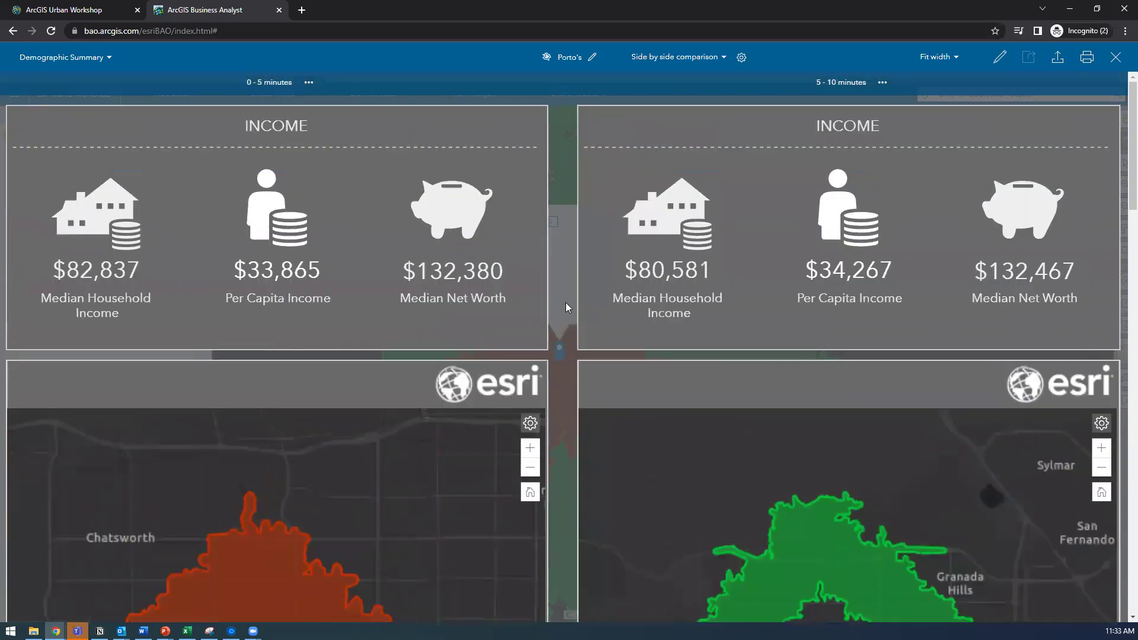
# Step: Close the Demographic Summary infographic and the Porto's pop-up on the map
pyautogui.click(1116, 60)
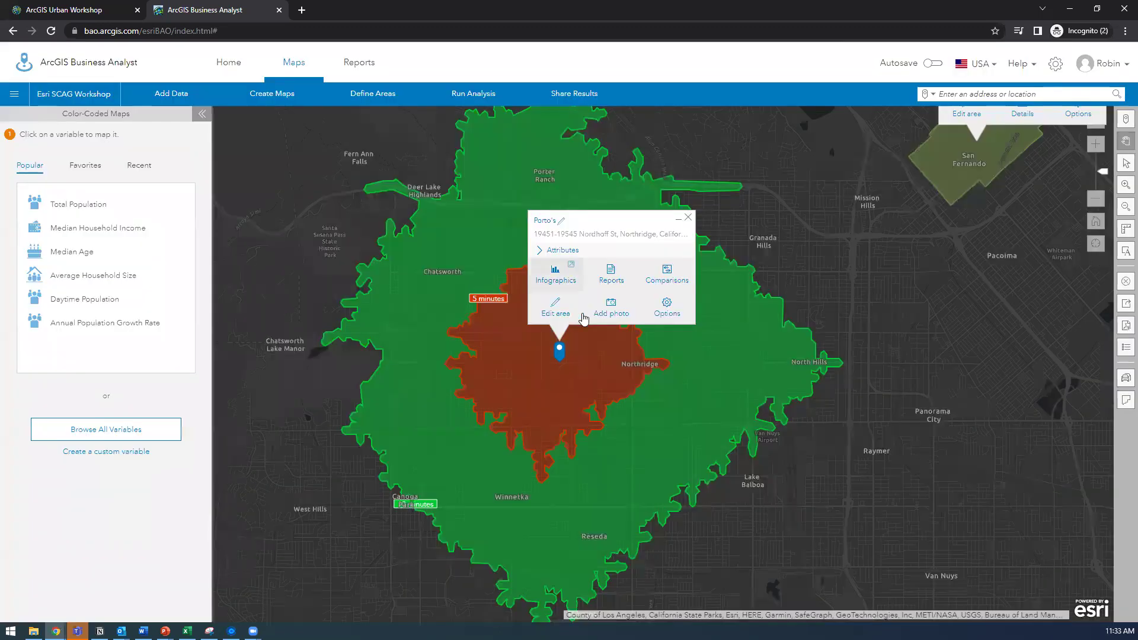
pyautogui.click(689, 219)
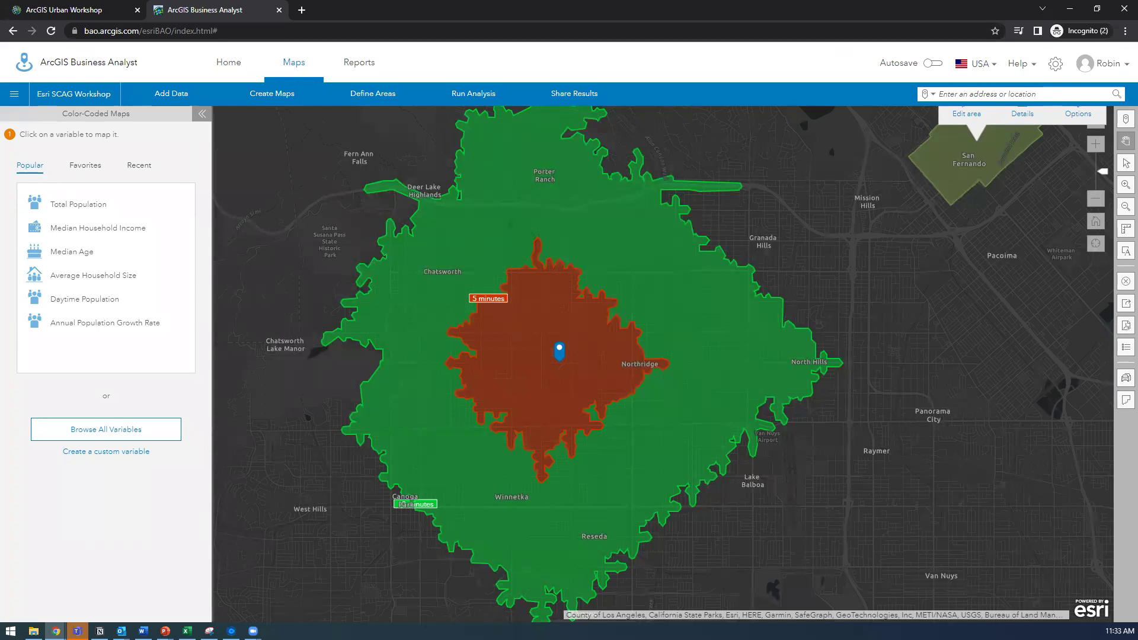
pyautogui.hotkey('alt', 'Tab')
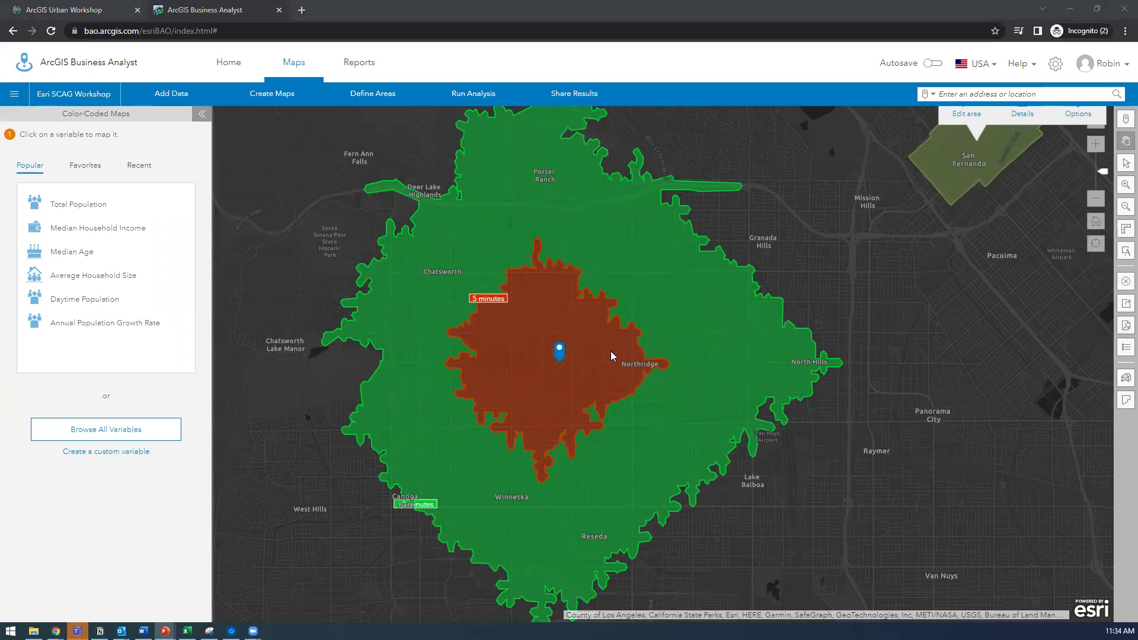
# Step: Reopen the Key Facts infographic for Porto's and show its 0 - 5 and 5 - 10 minutes bands side by side
pyautogui.click(559, 352)
pyautogui.click(555, 277)
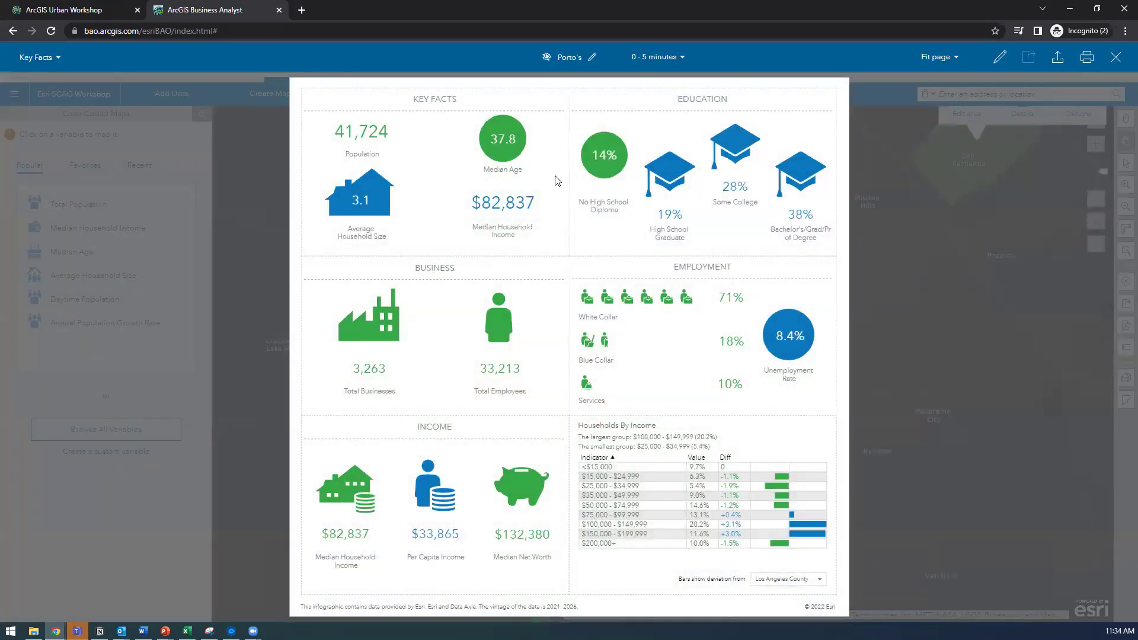
pyautogui.click(663, 59)
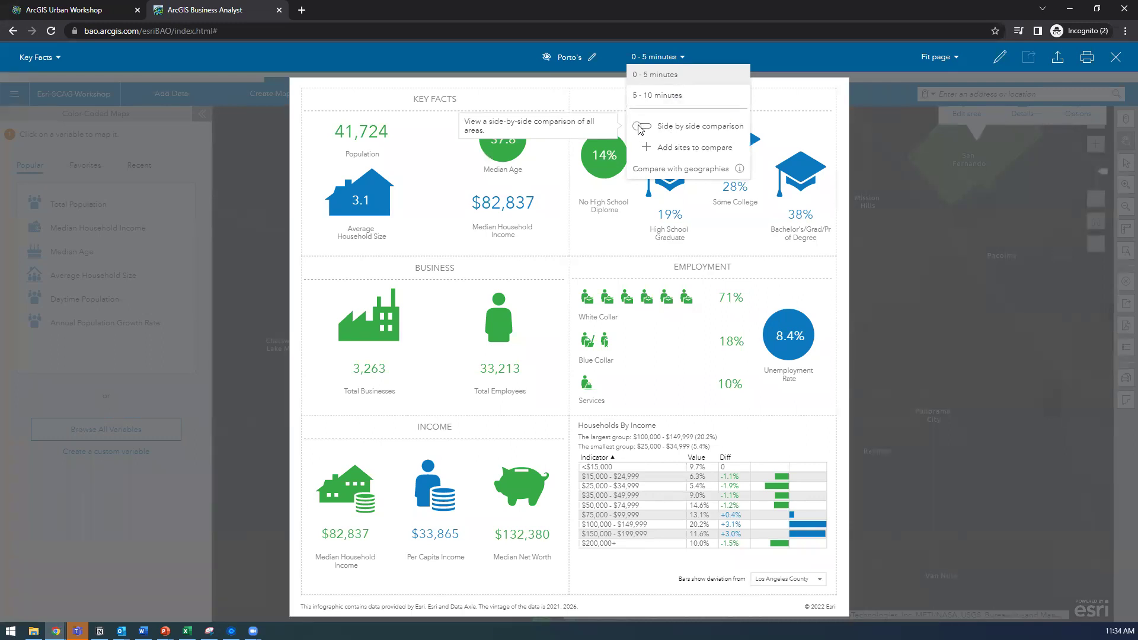
pyautogui.click(678, 56)
pyautogui.click(680, 56)
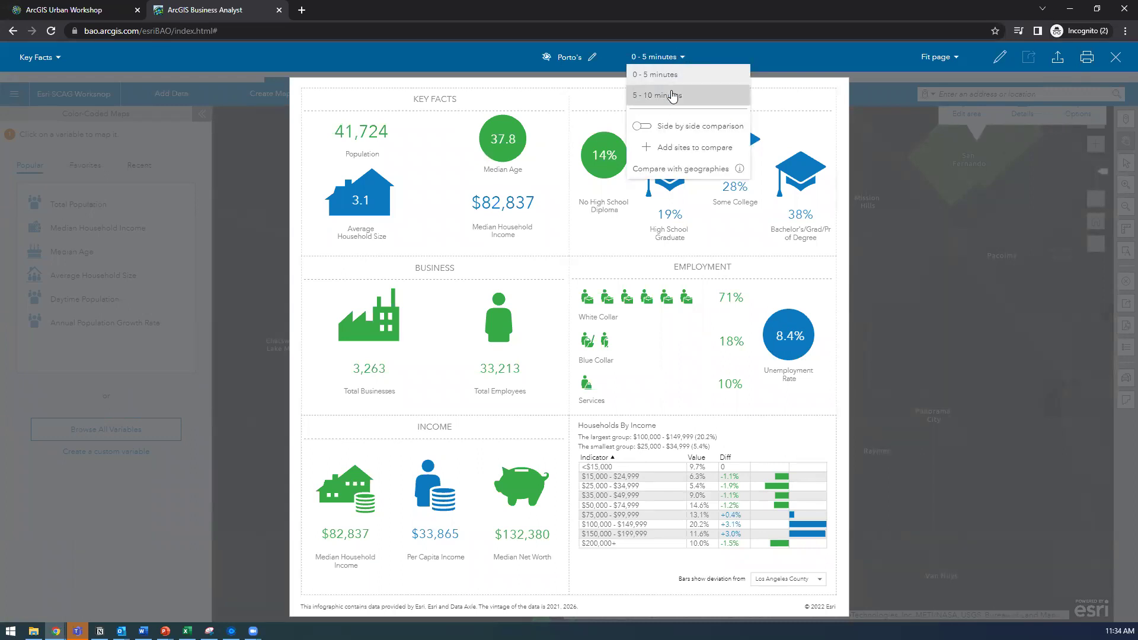
pyautogui.click(639, 126)
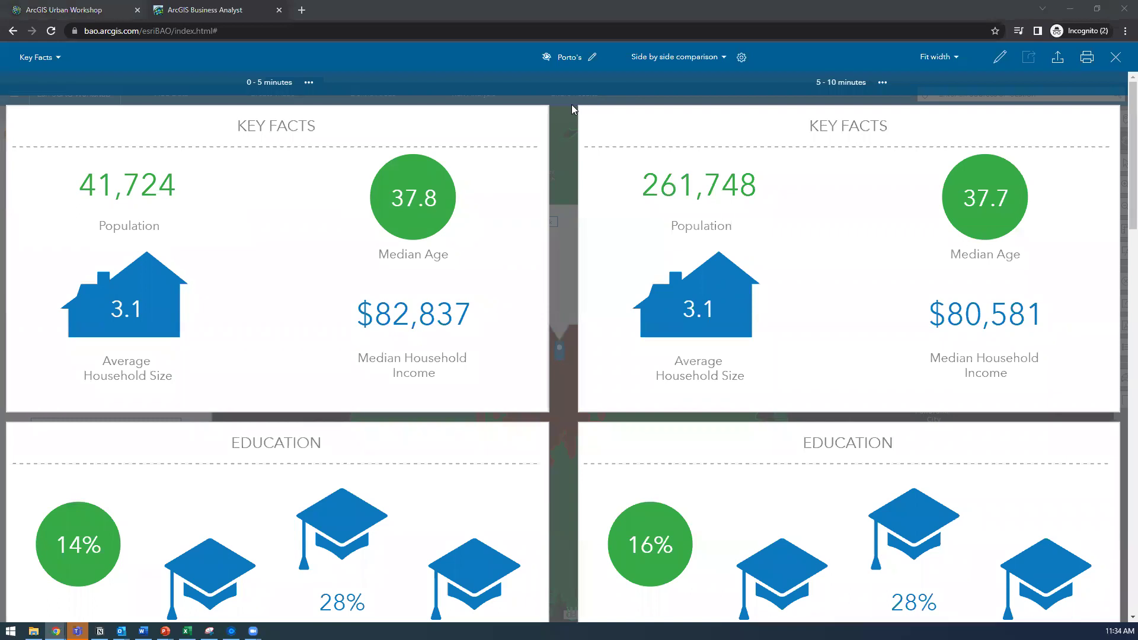
pyautogui.scroll(-1, 573, 109)
pyautogui.scroll(1, 572, 109)
# Step: Open the Key Facts infographic template for editing and inspect the style options of the Average Household Size value in its Key Facts panel
pyautogui.click(1000, 57)
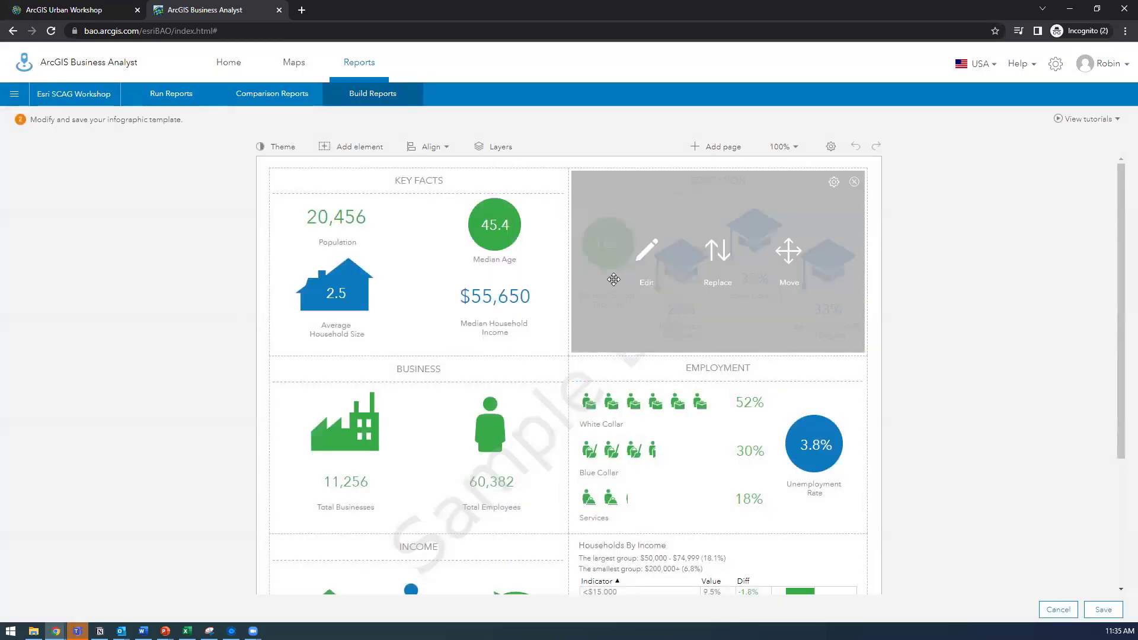
pyautogui.moveTo(493, 255)
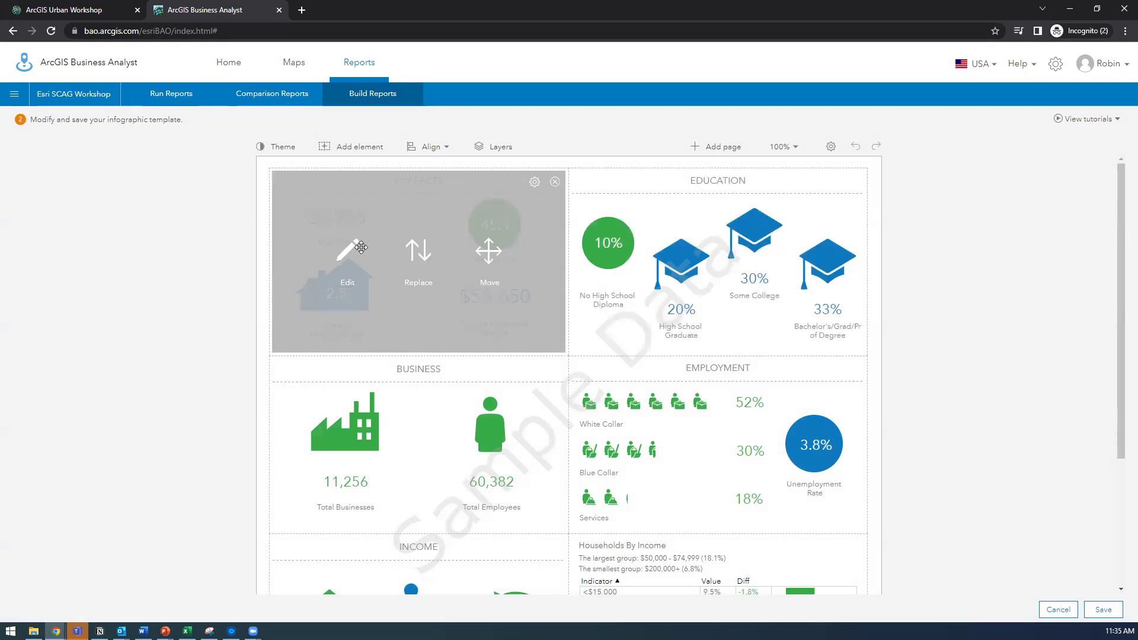
pyautogui.click(349, 250)
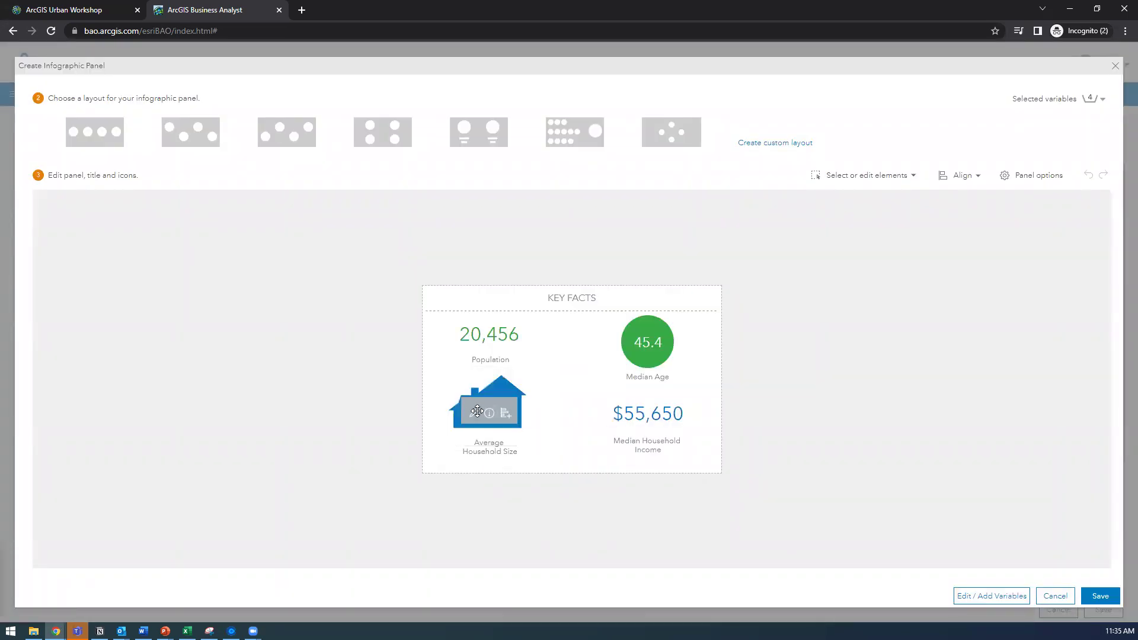
pyautogui.click(498, 421)
pyautogui.click(474, 414)
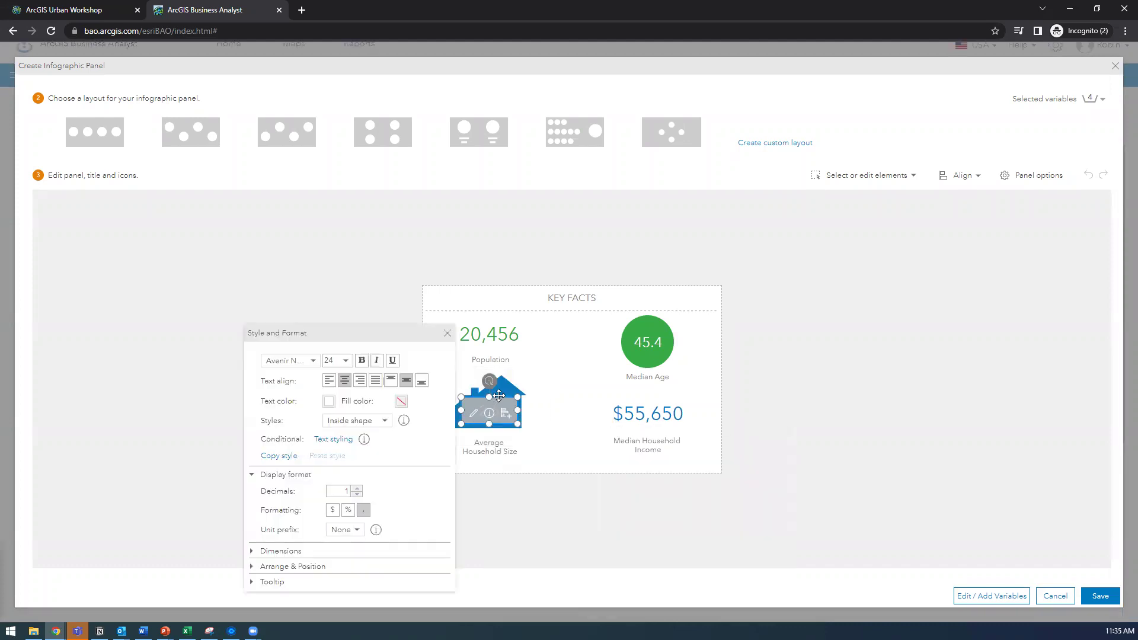
pyautogui.click(547, 368)
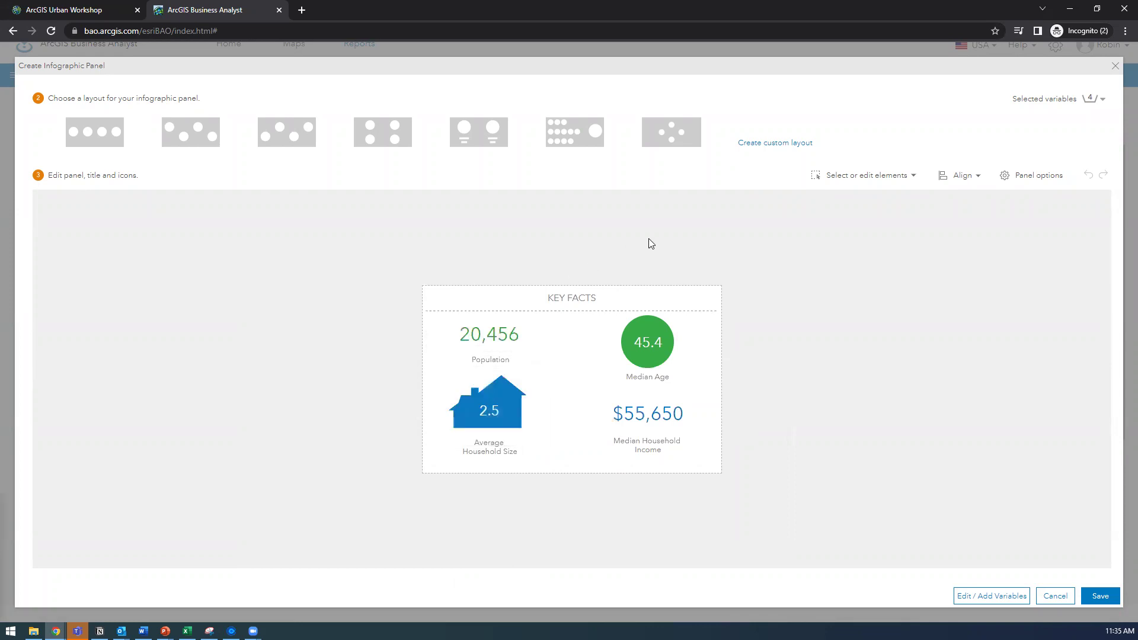
# Step: Try several alternative layouts for the Key Facts panel, including the two-by-two arrangement, and discard the panel edits
pyautogui.click(585, 141)
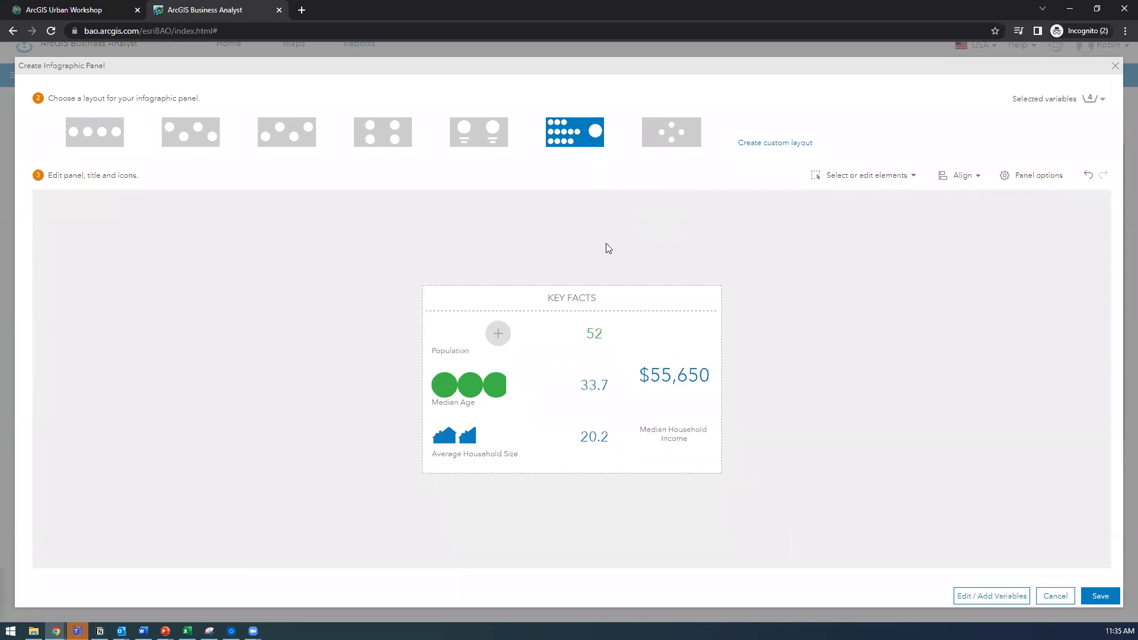
pyautogui.click(476, 137)
pyautogui.click(395, 133)
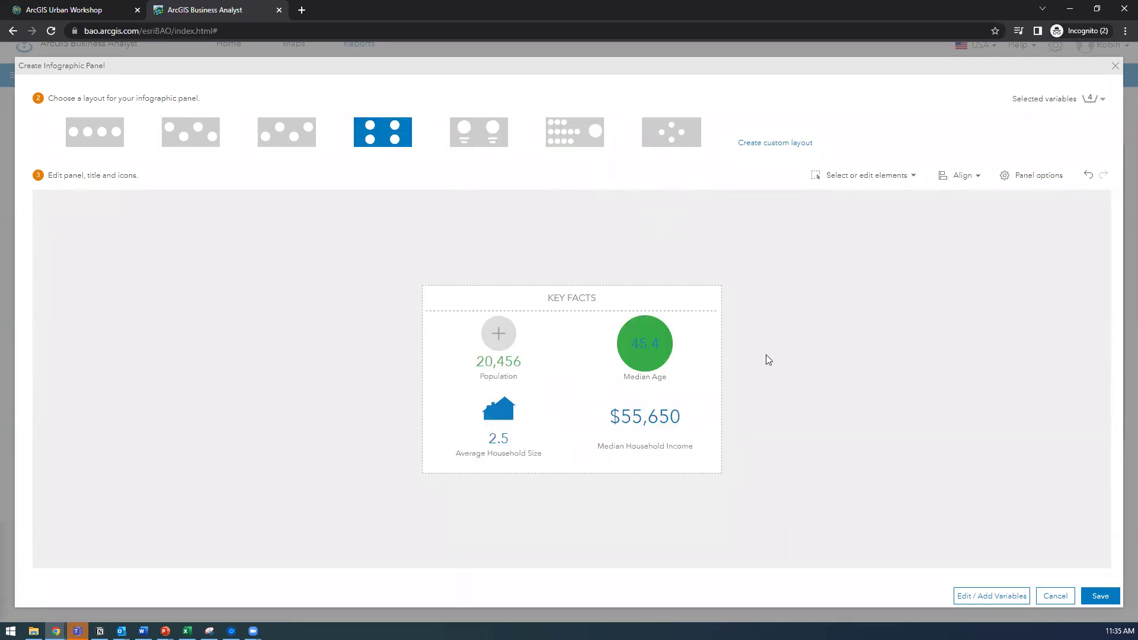
pyautogui.click(1050, 597)
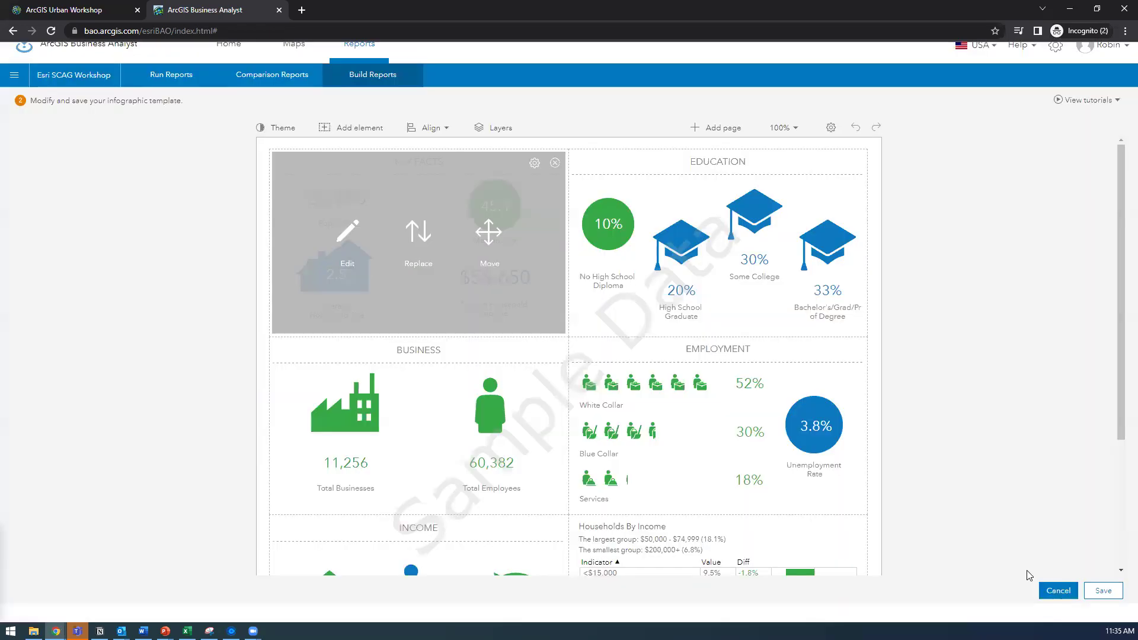
# Step: Review the rest of the infographic template, cancel editing it and return to the Porto's map
pyautogui.scroll(-2, 977, 420)
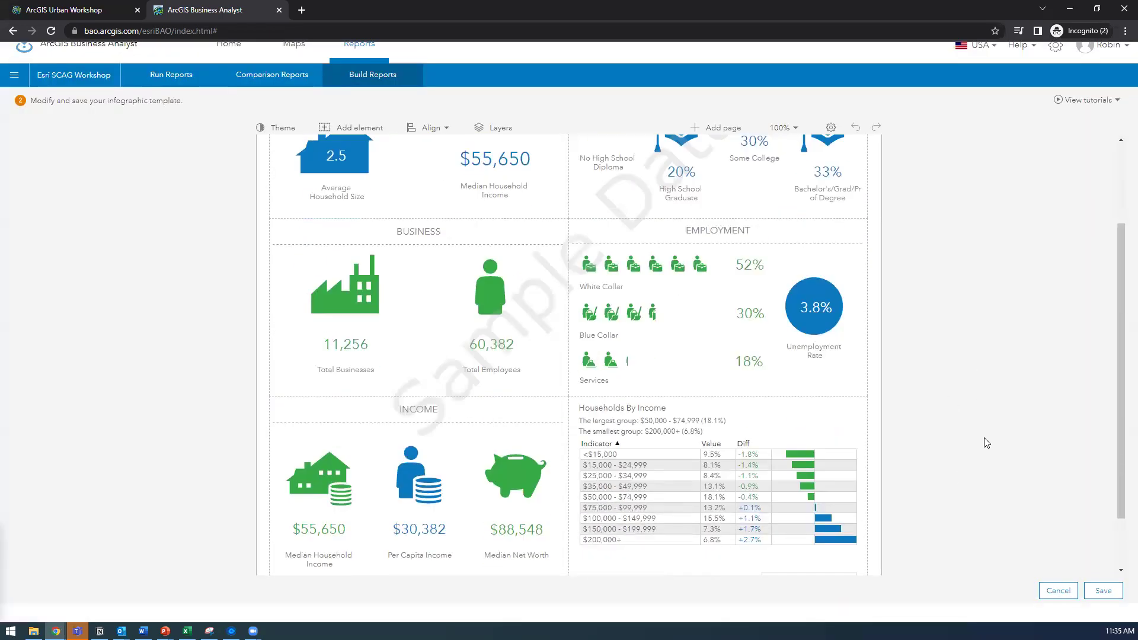
pyautogui.scroll(2, 984, 438)
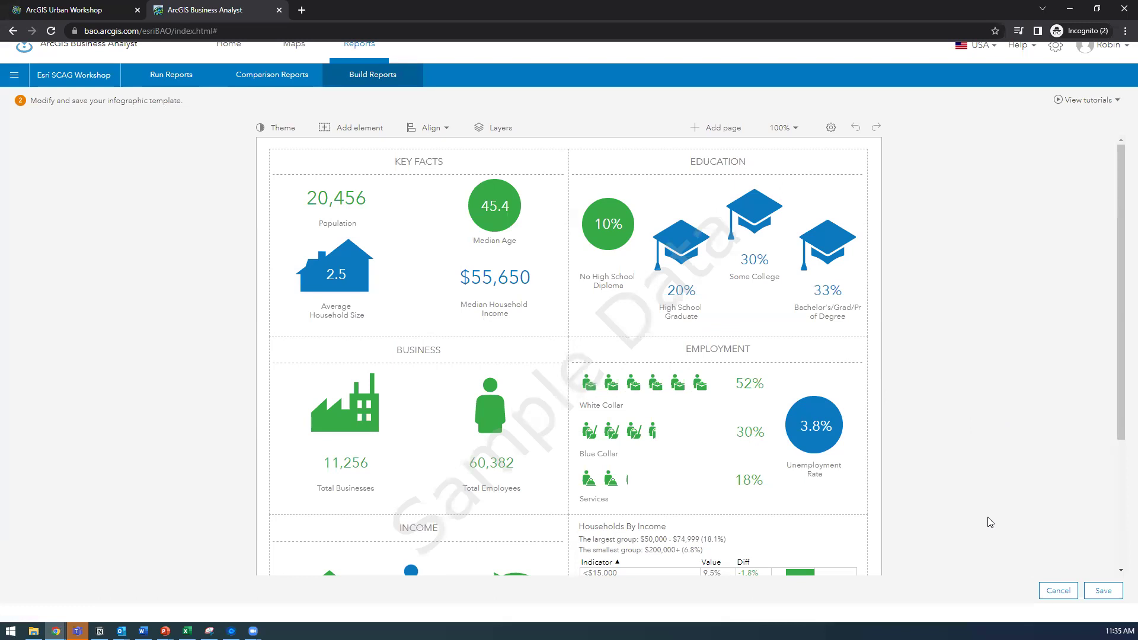
pyautogui.click(1057, 590)
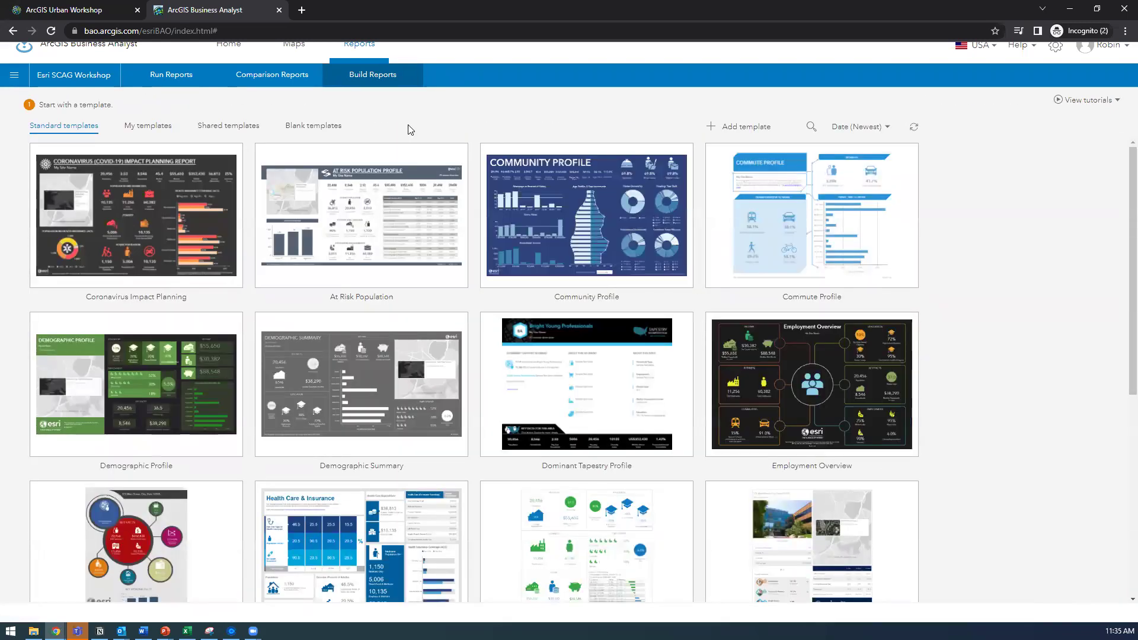
pyautogui.click(295, 49)
pyautogui.click(350, 63)
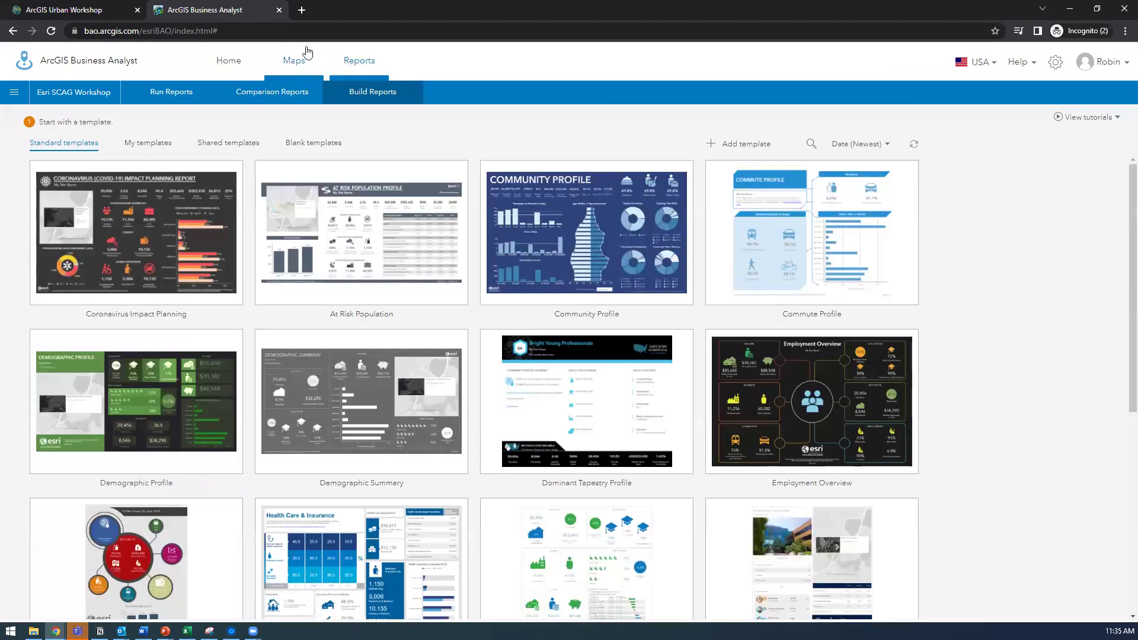
pyautogui.click(292, 65)
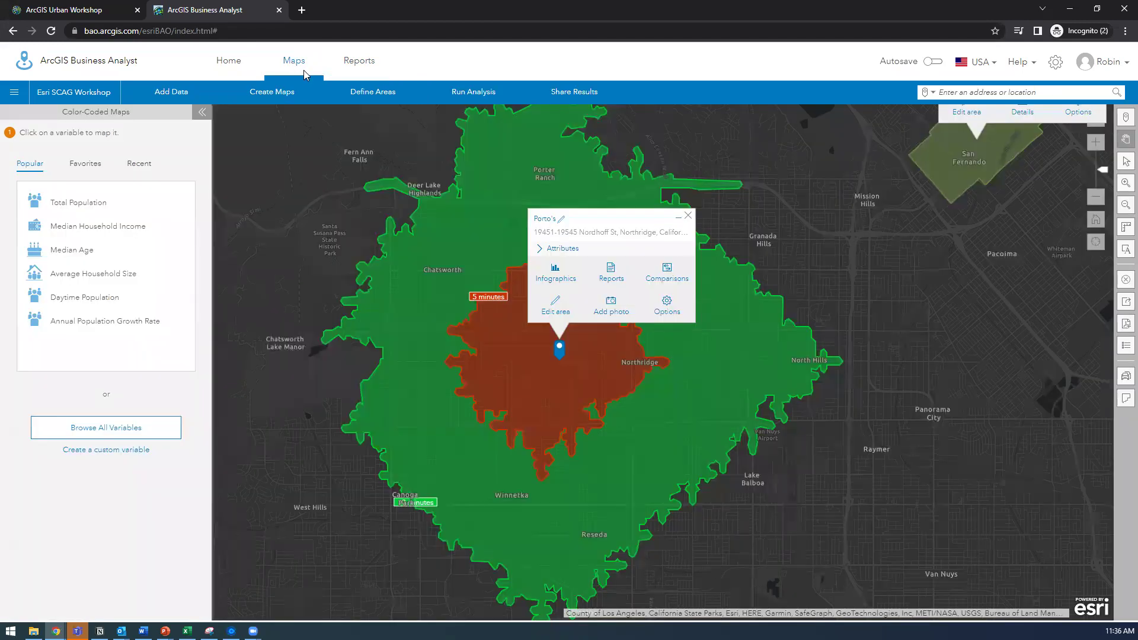
pyautogui.moveTo(457, 215); pyautogui.dragTo(491, 227)
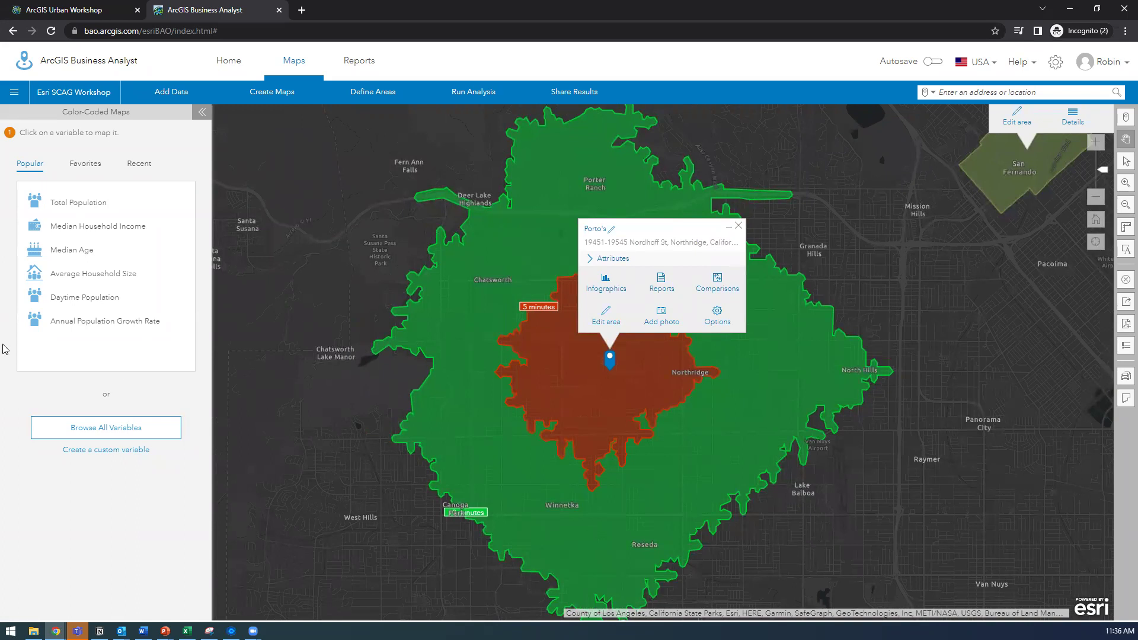
pyautogui.hotkey('alt', 'Tab')
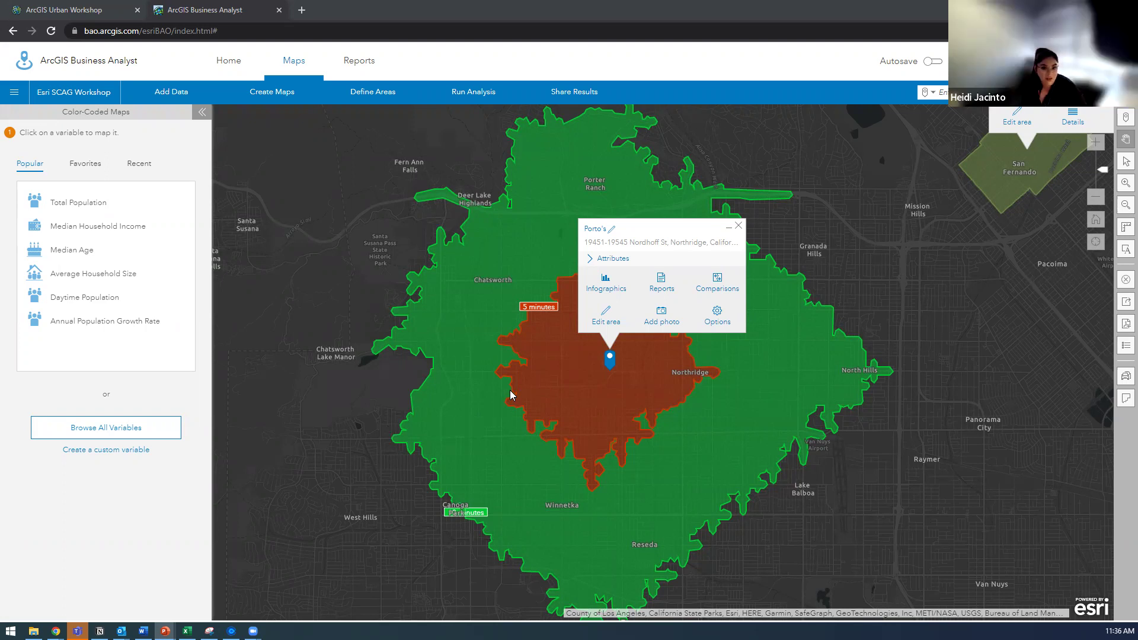
# Step: Close the Porto's pop-up and clear the Porto's site and its drive-time areas, keeping the San Fernando City area on the map
pyautogui.click(738, 226)
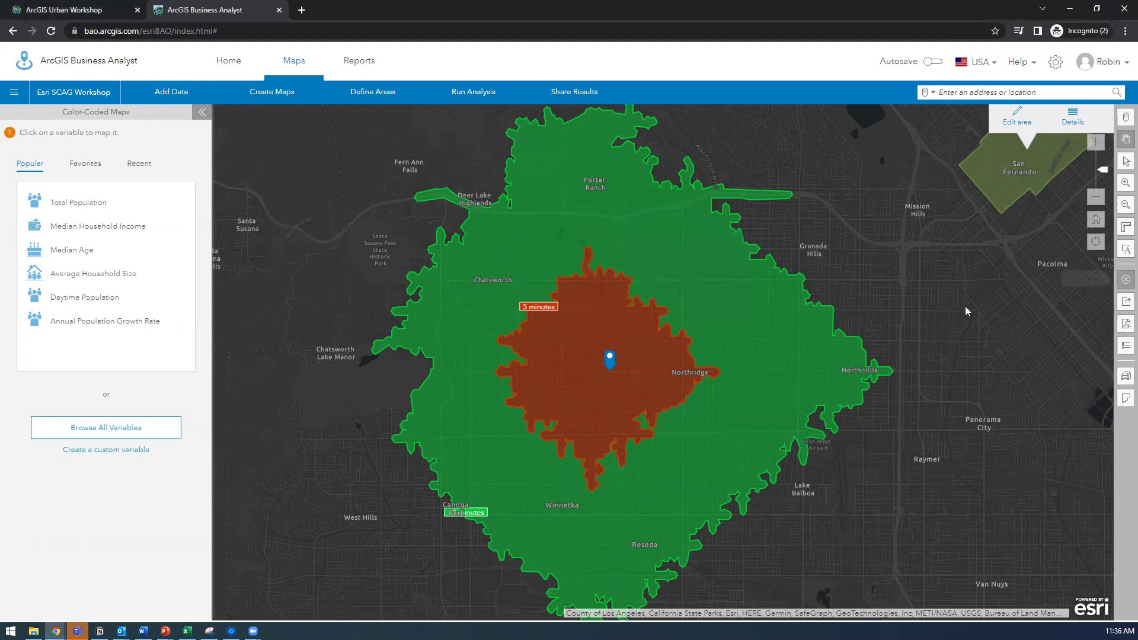
pyautogui.click(1124, 279)
pyautogui.click(456, 330)
pyautogui.click(630, 470)
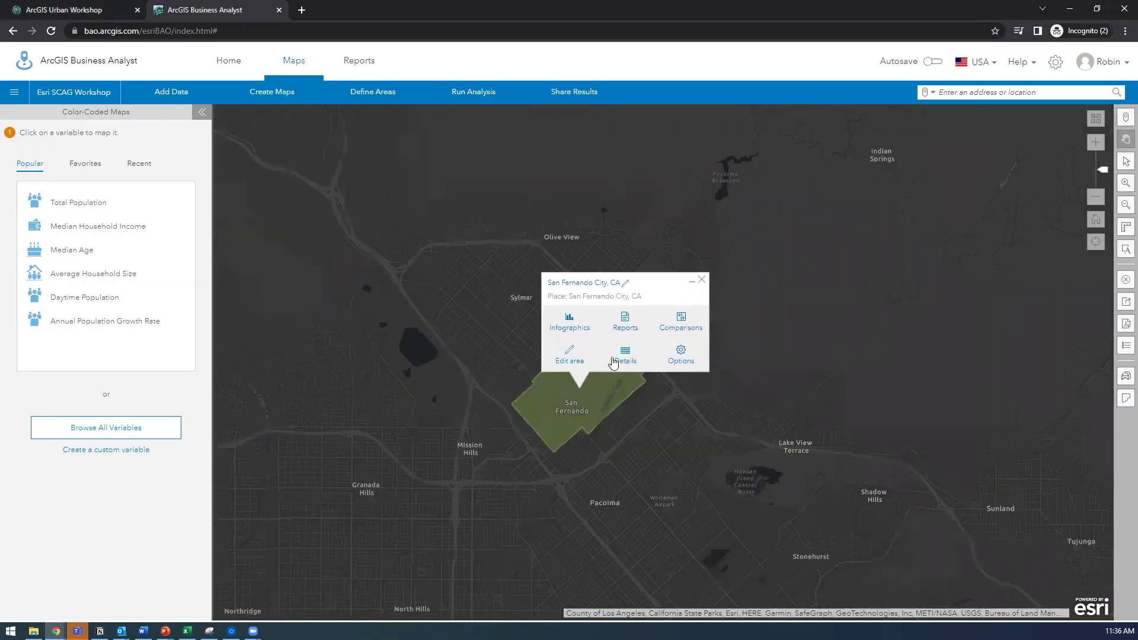
# Step: Open the Key Facts infographic for San Fernando City, CA
pyautogui.click(573, 323)
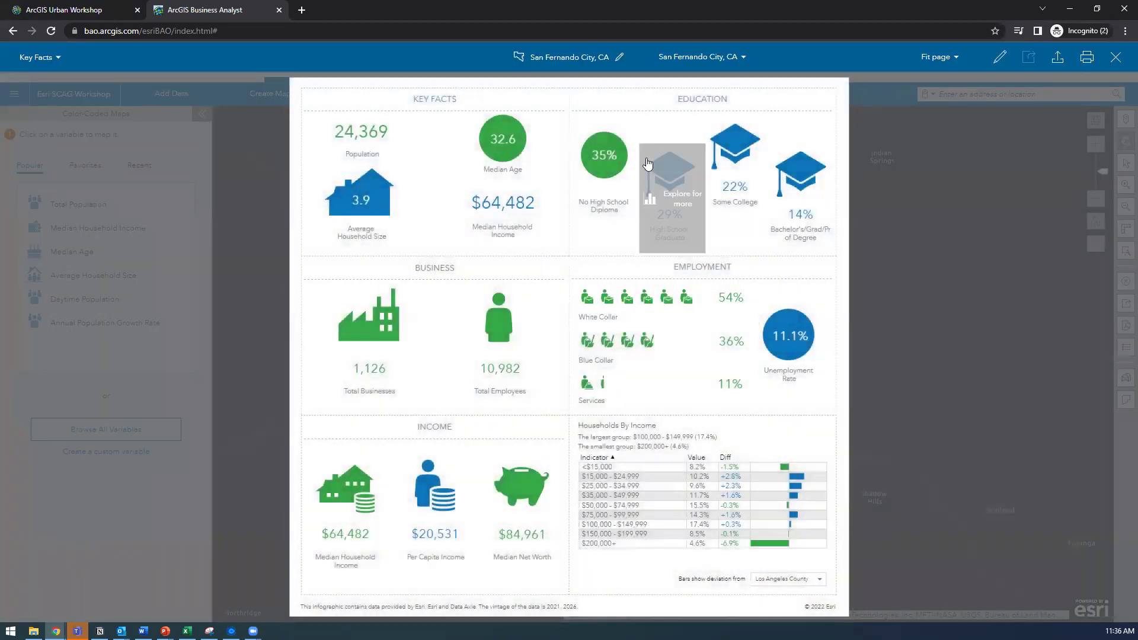
# Step: Compare San Fernando City's Key Facts side by side with its standard geographies, and remove the 91340 (San Fernando) area from the comparison
pyautogui.click(706, 63)
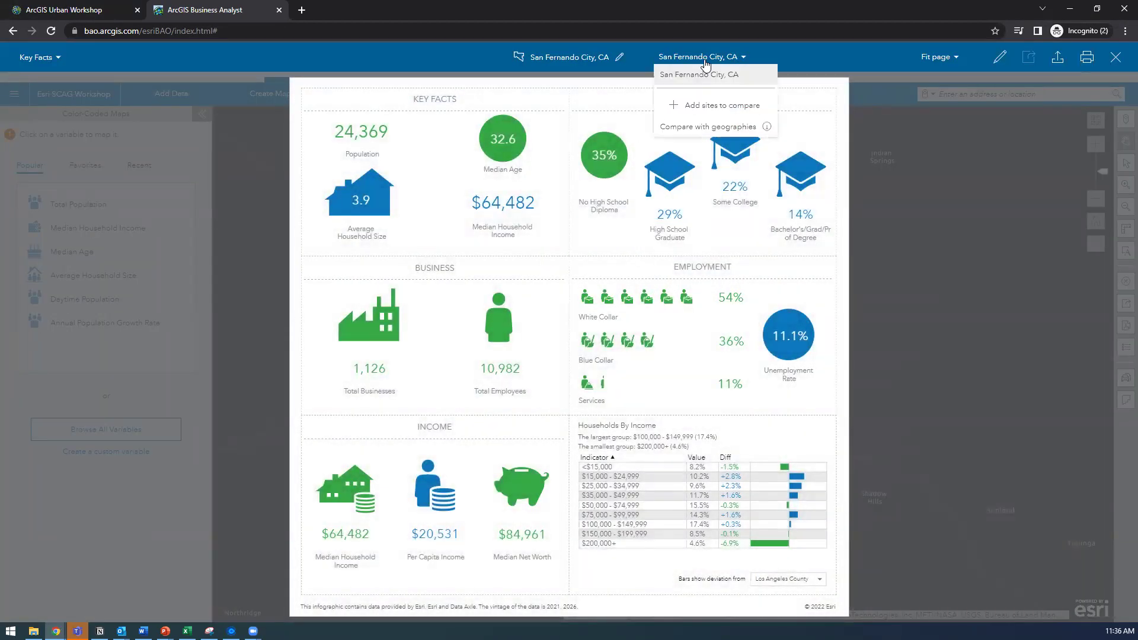
pyautogui.click(716, 128)
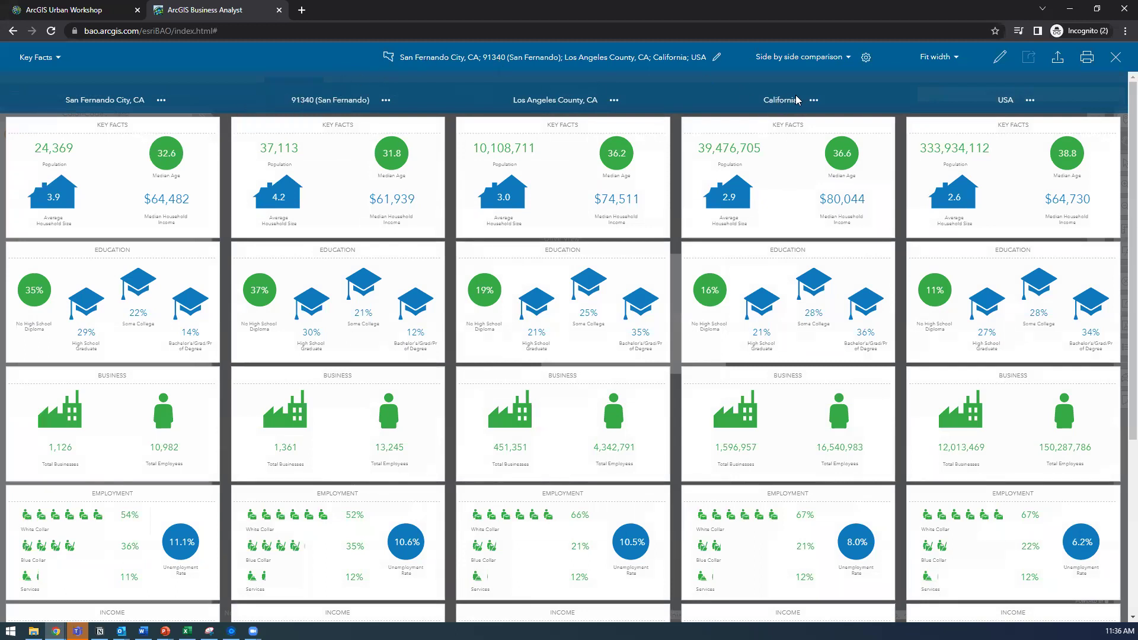
pyautogui.click(386, 100)
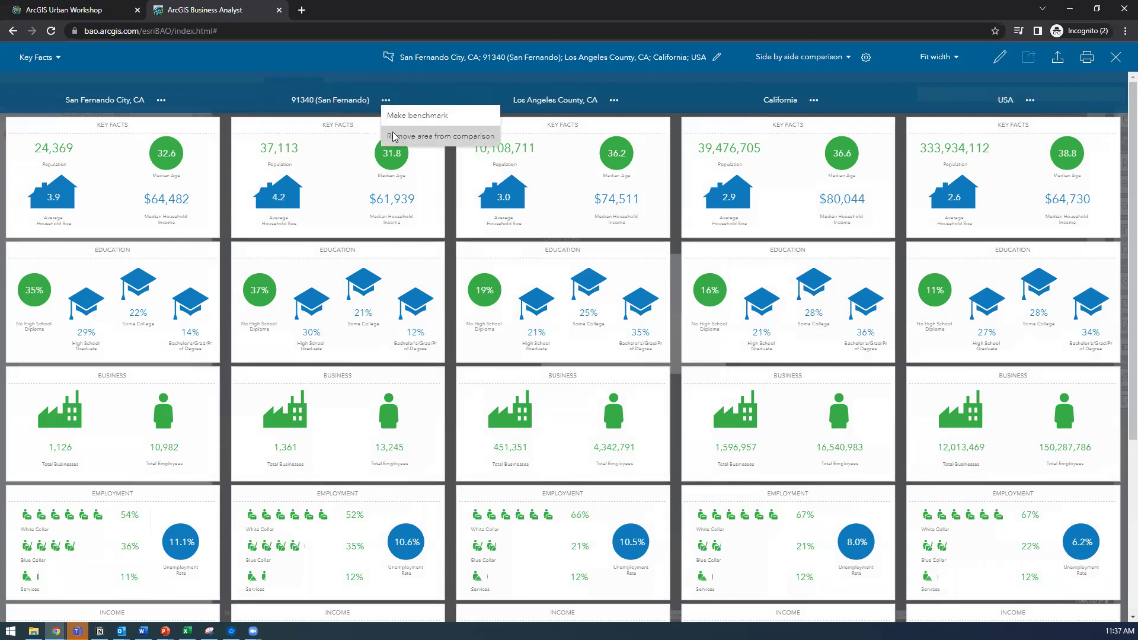
pyautogui.click(394, 137)
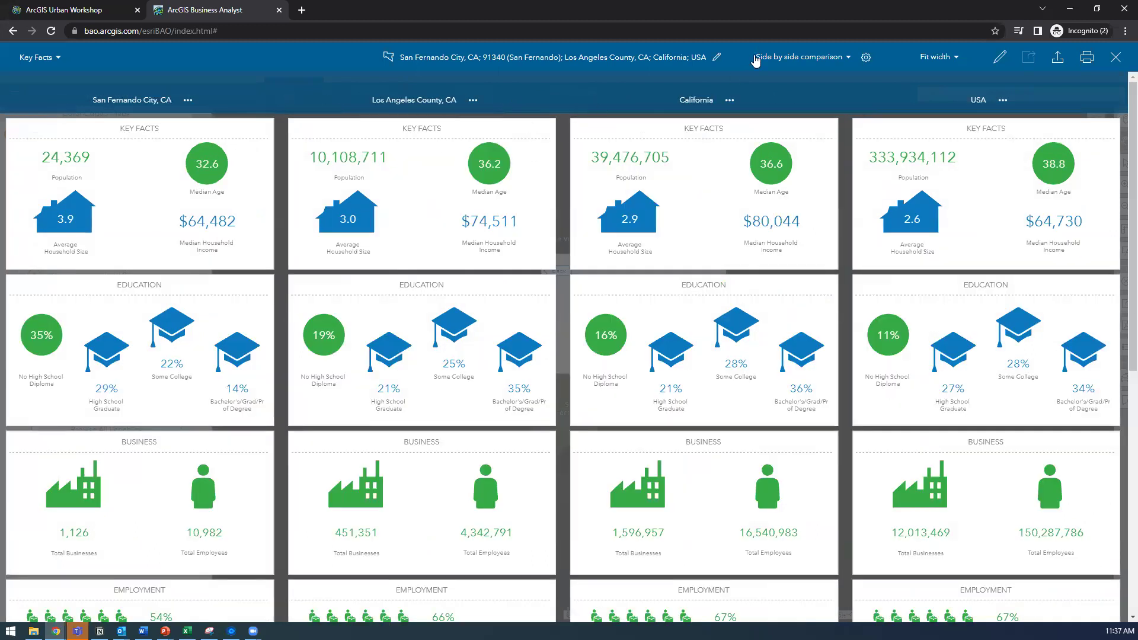
# Step: Check the list of compared areas, review the side by side Key Facts panels, and close the infographic to return to the map
pyautogui.click(787, 58)
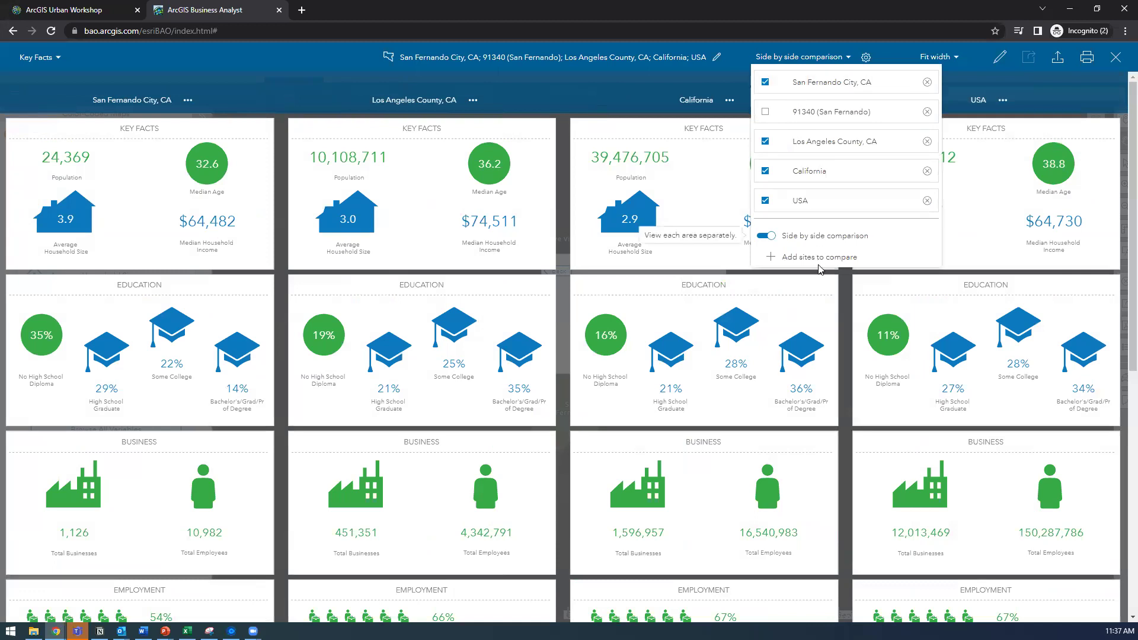
pyautogui.click(978, 87)
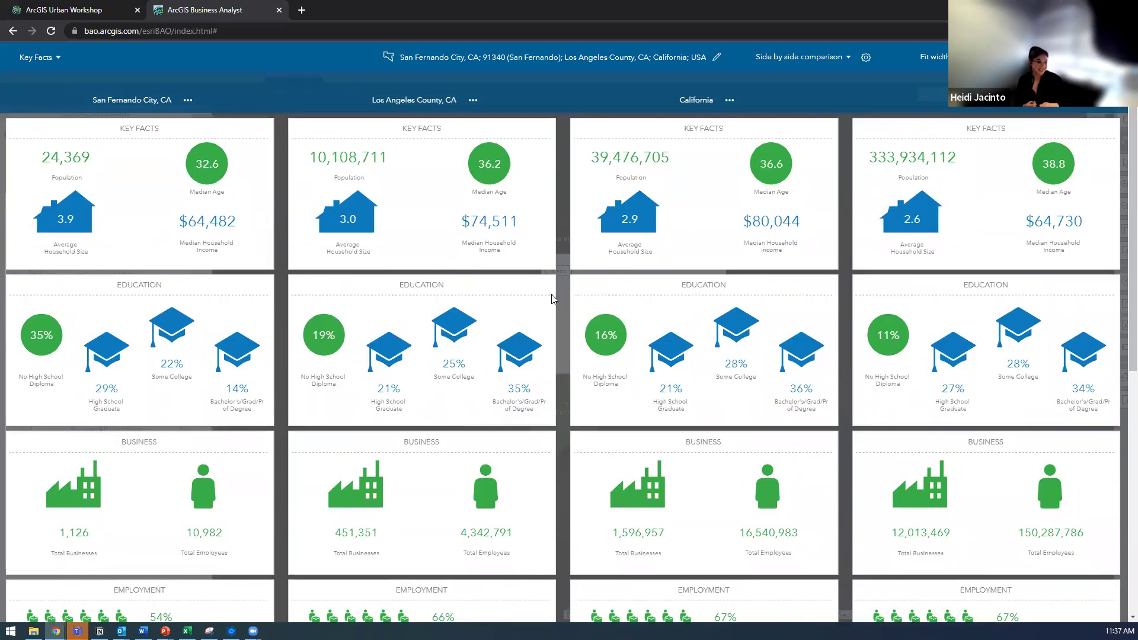
pyautogui.scroll(-2, 552, 298)
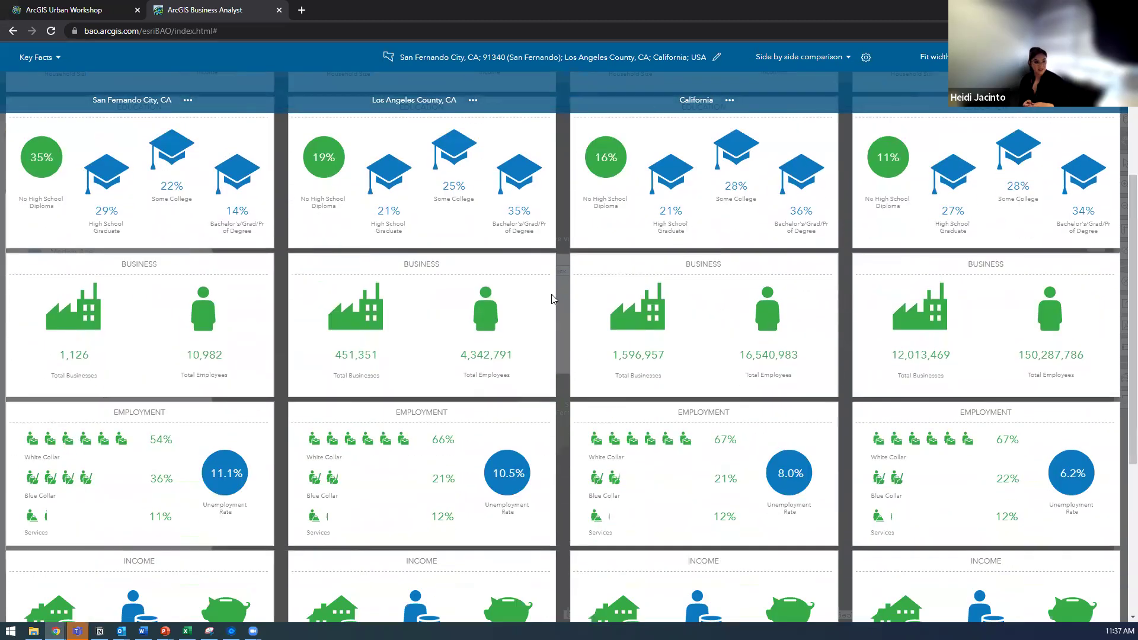
pyautogui.scroll(2, 552, 299)
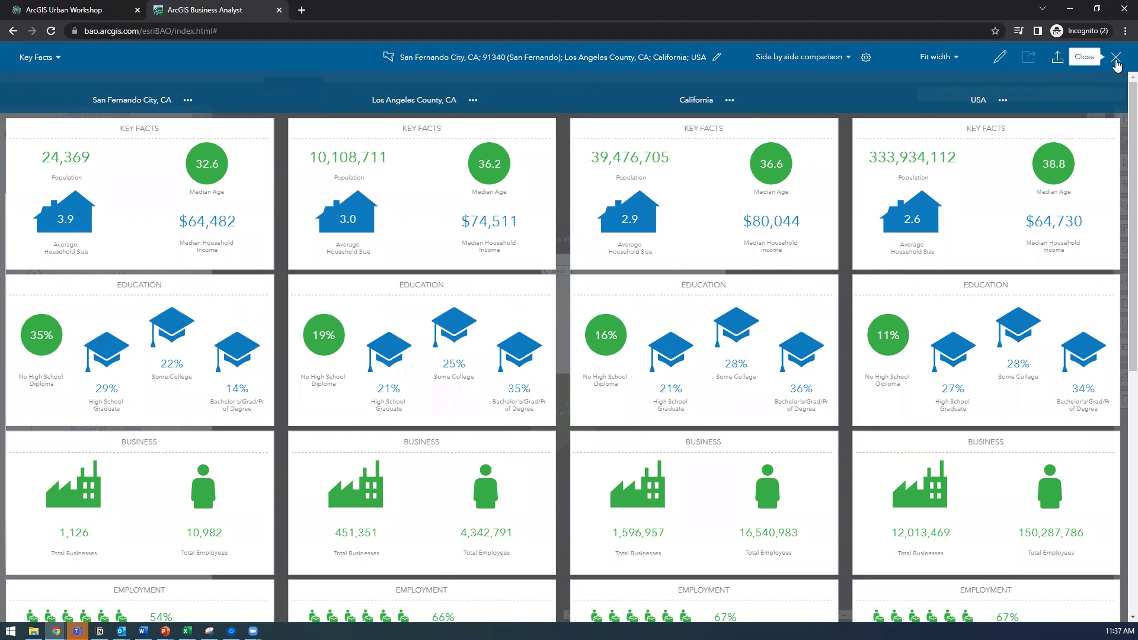
pyautogui.click(1116, 58)
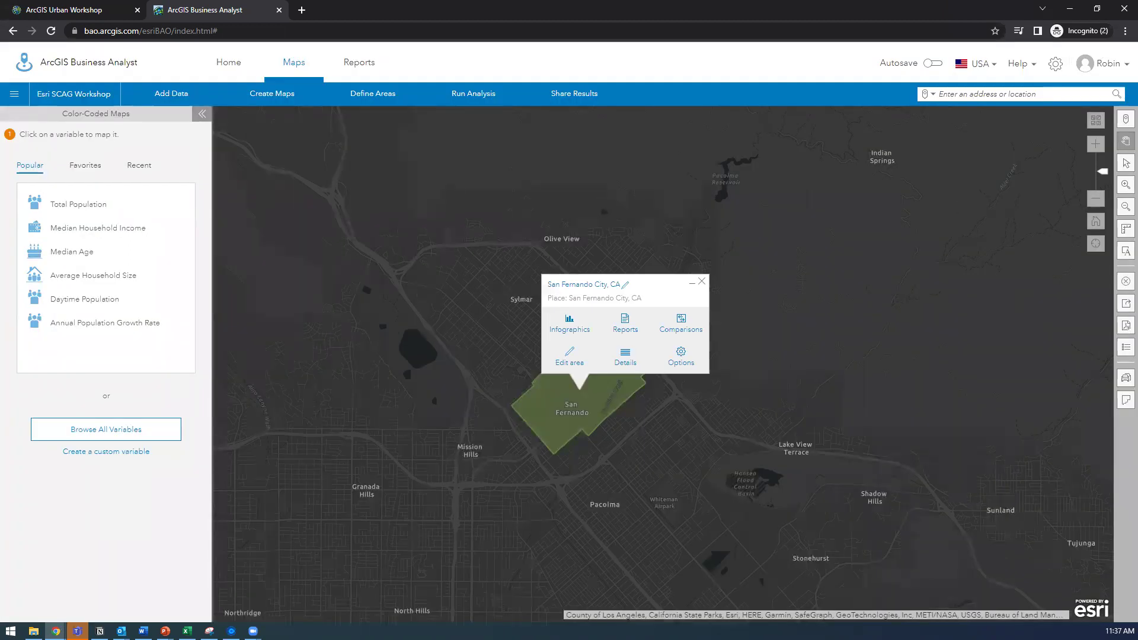
pyautogui.hotkey('alt', 'Tab')
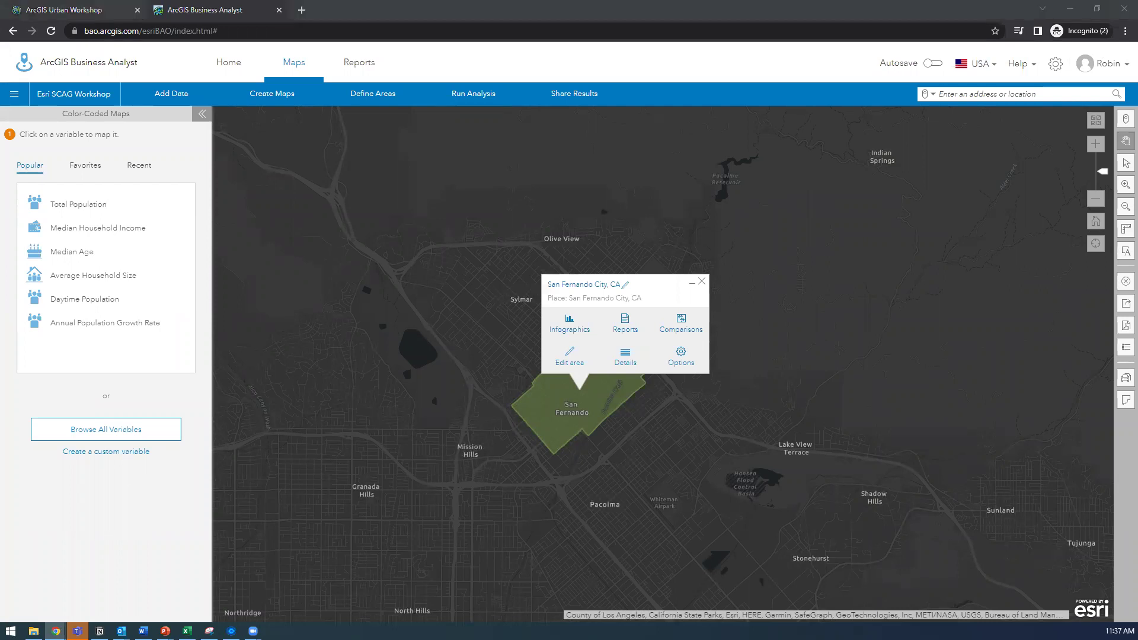